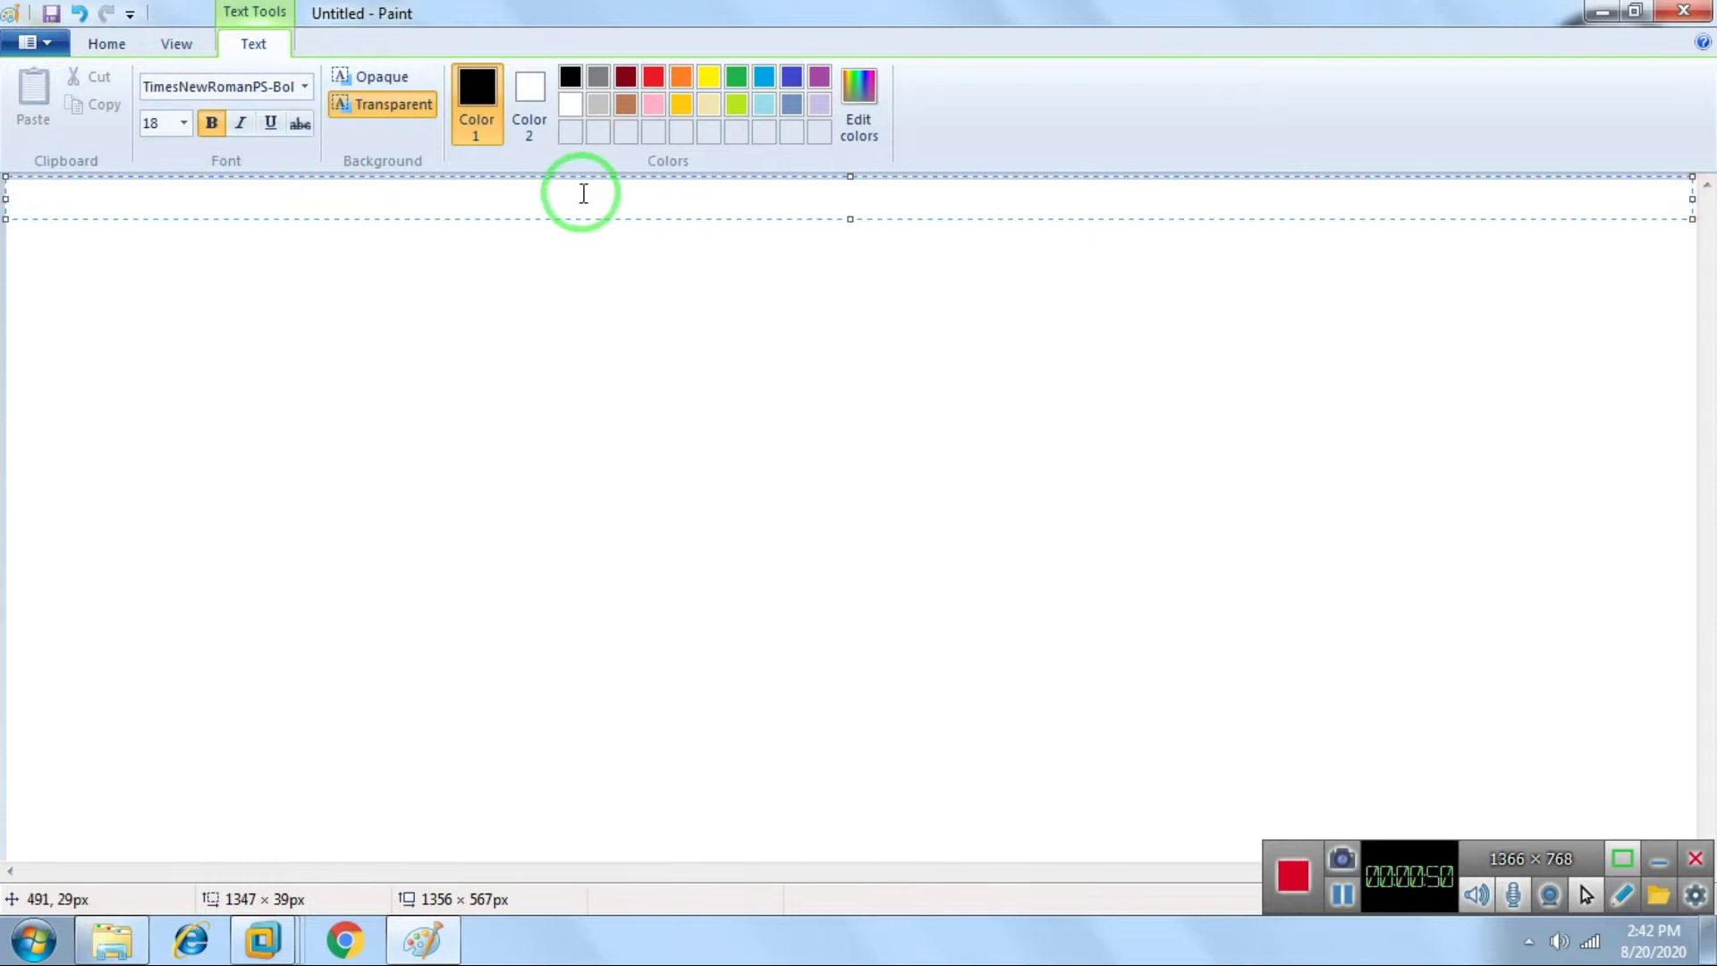
Step: Enter the heading "GPO Storage" in the text box on the canvas and start a new line below it
{"action": "left_click", "coordinate": [579, 192]}
{"action": "type", "text": "GPO "}
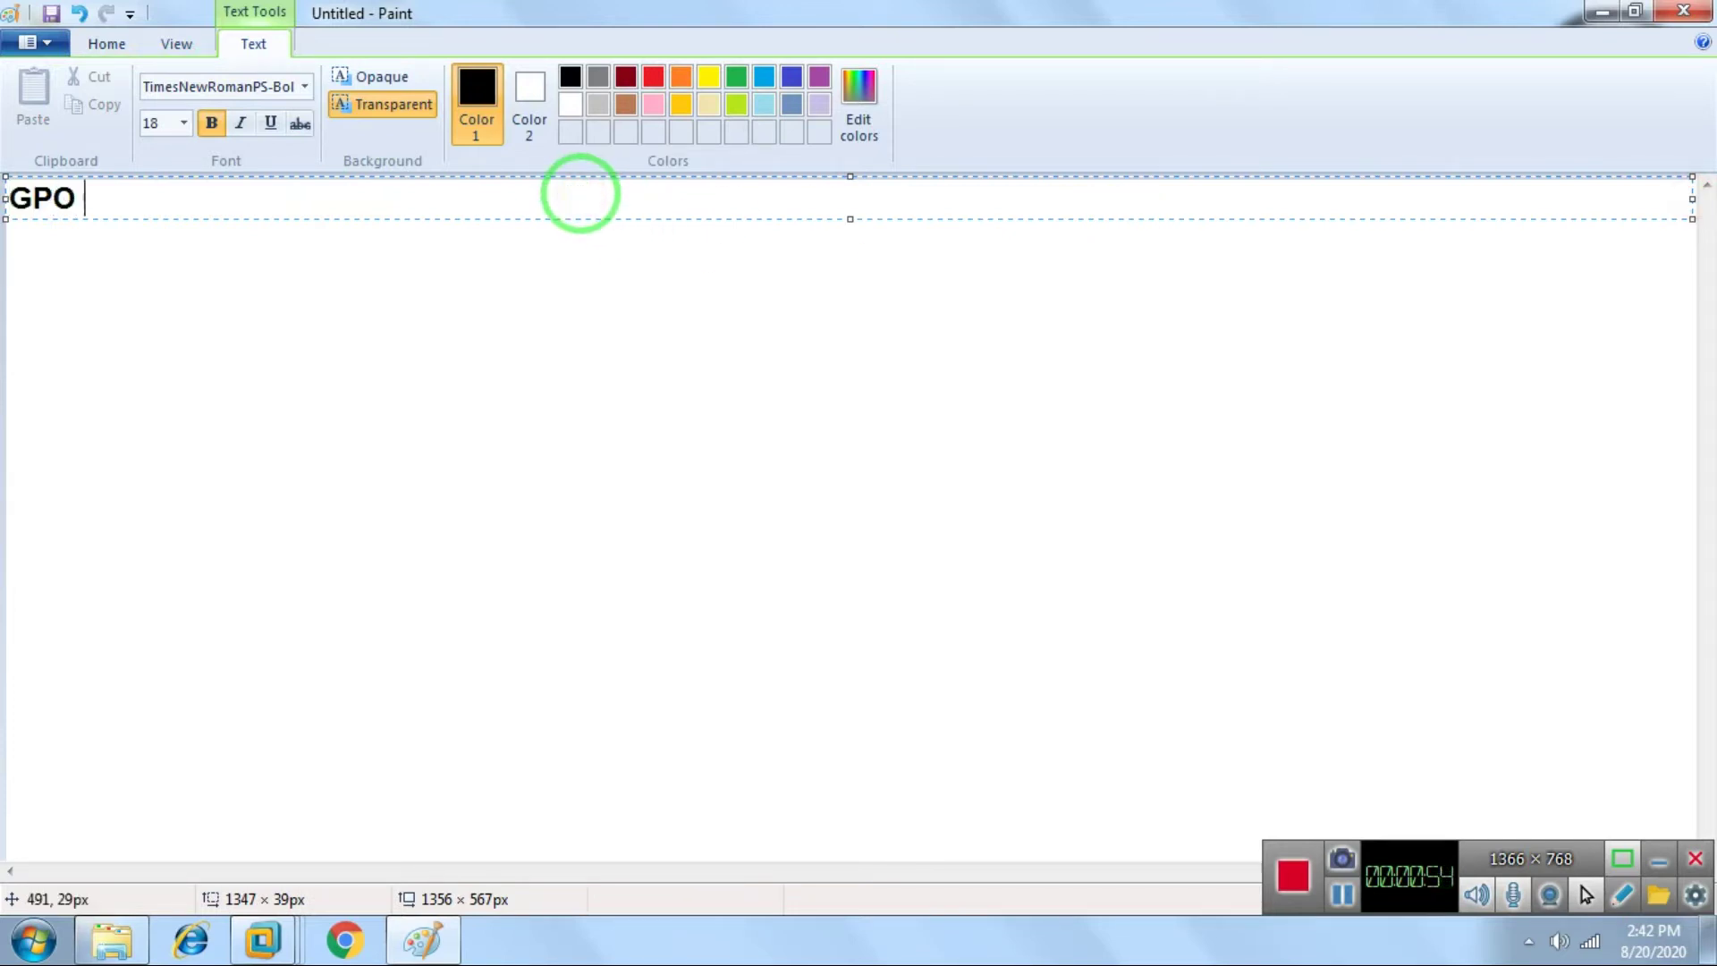
{"action": "type", "text": "Storage"}
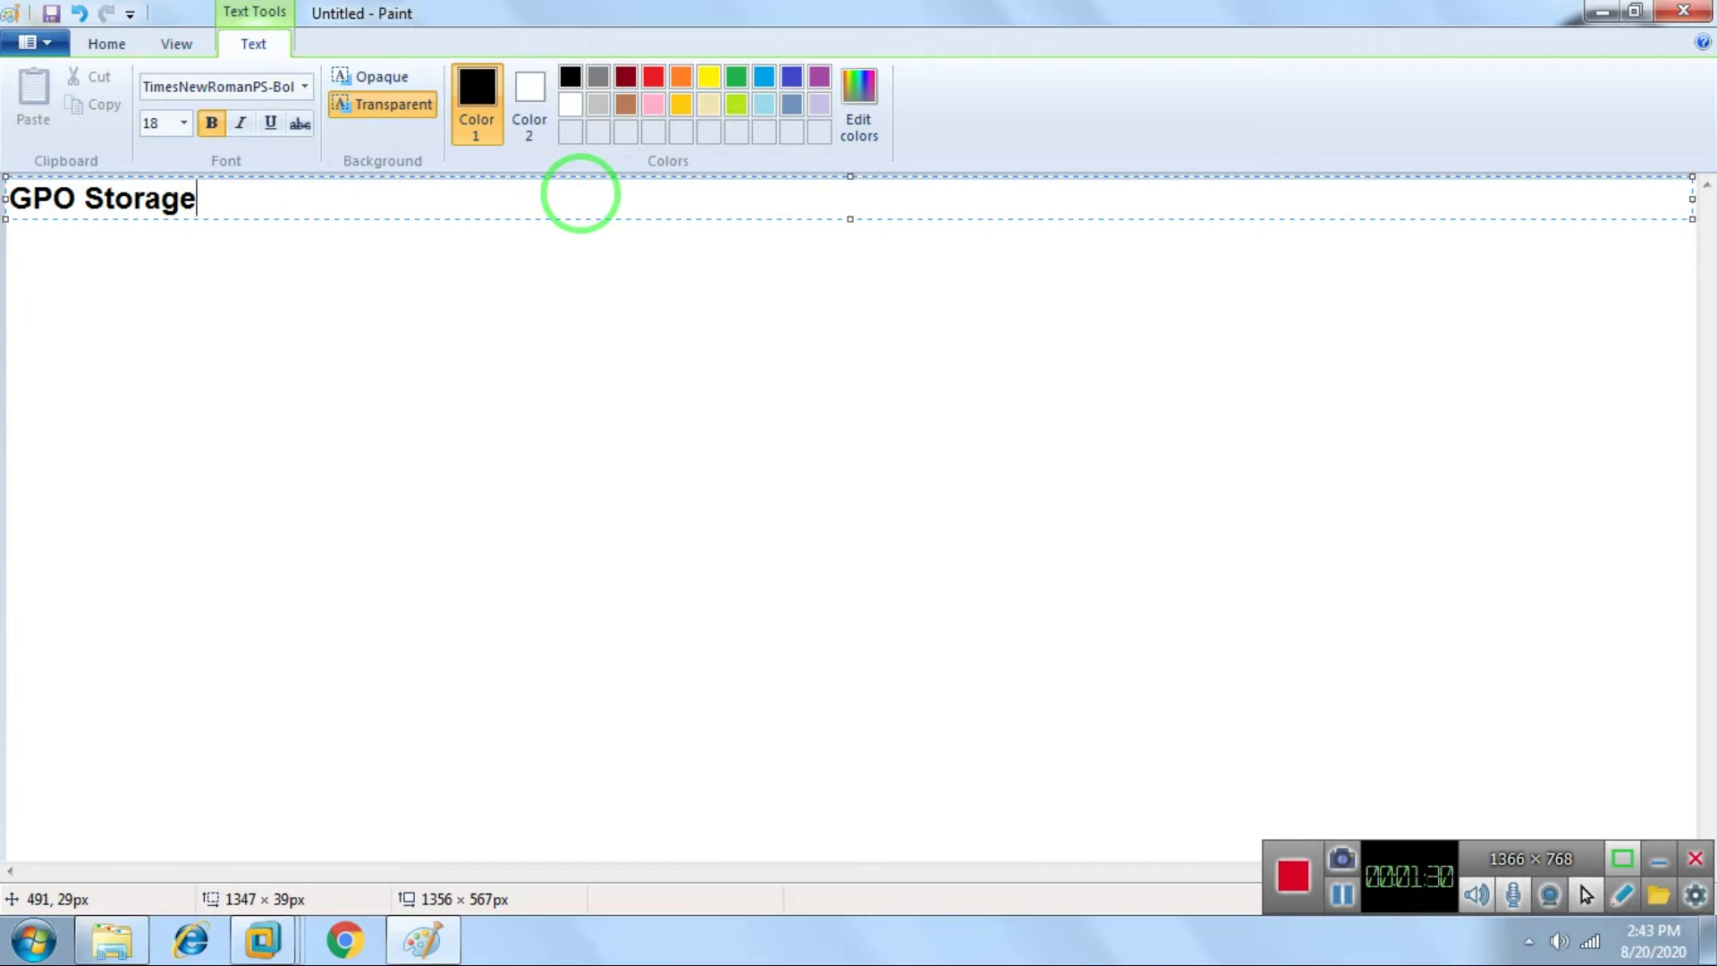
{"action": "key", "text": "Return"}
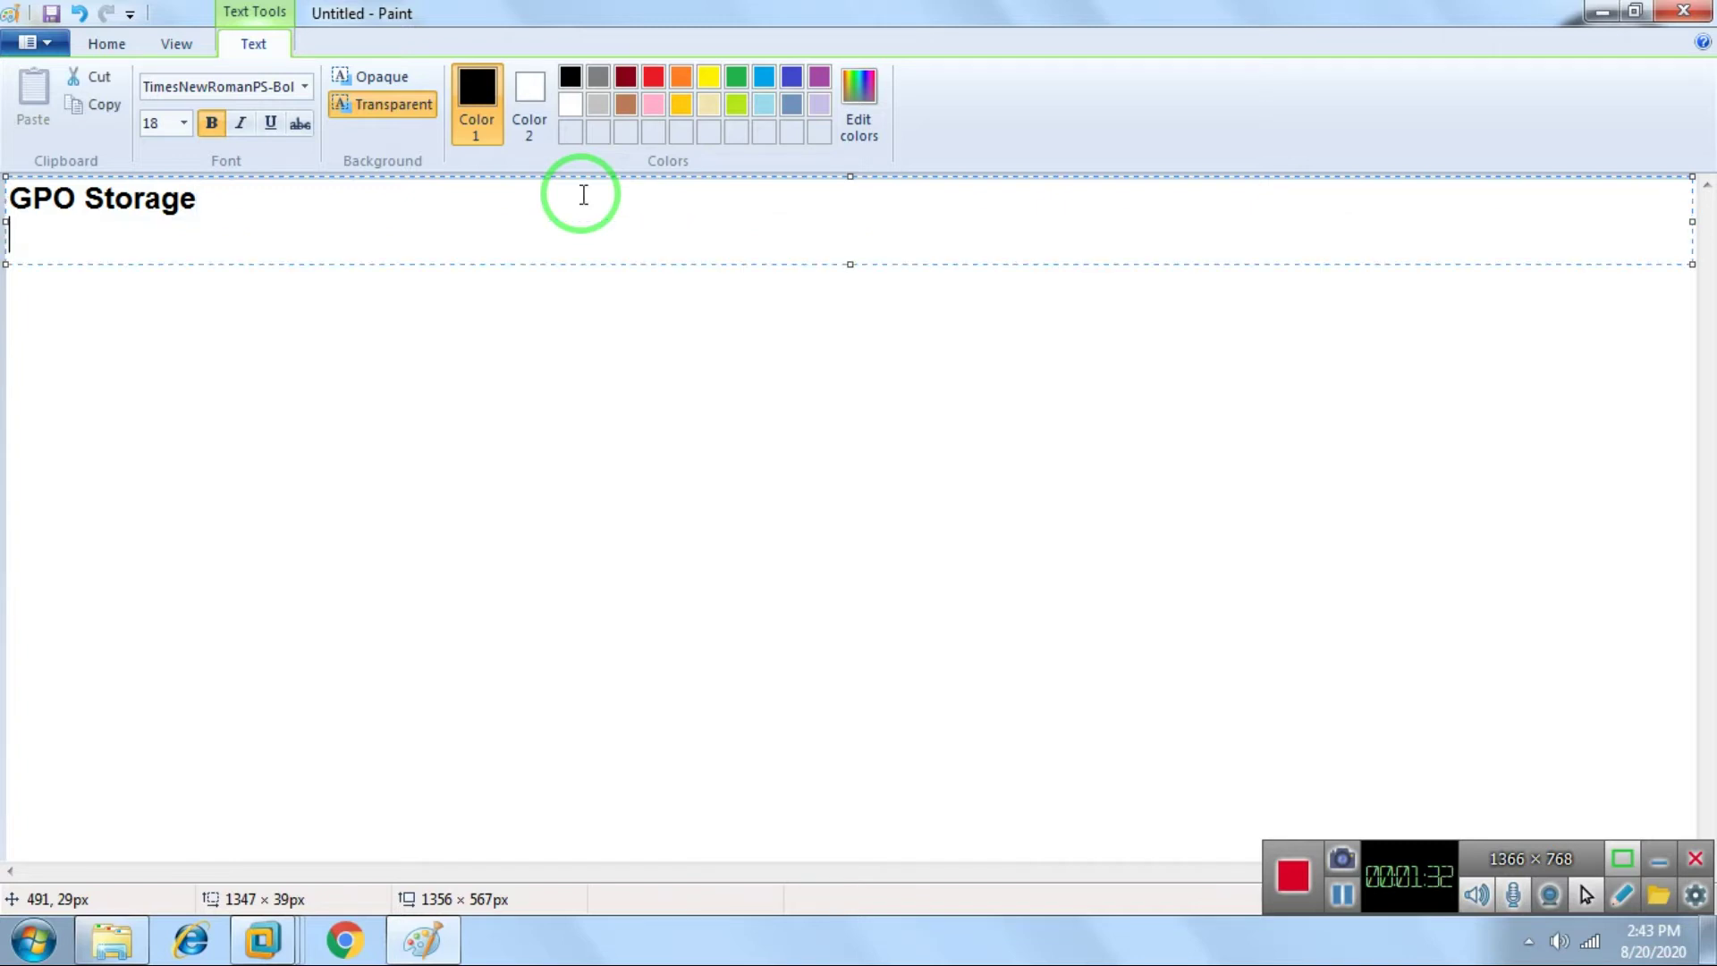
Step: Start a list item numbered "1." under the GPO Storage heading, indented by two tab stops
{"action": "type", "text": "1."}
{"action": "key", "text": "Left"}
{"action": "key", "text": "Left"}
{"action": "key", "text": "BackSpace"}
{"action": "key", "text": "BackSpace"}
{"action": "key", "text": "Tab"}
{"action": "key", "text": "Tab"}
{"action": "key", "text": "Right"}
{"action": "key", "text": "Right"}
Step: Write "Gpo Container:- (Group Policy Object)." as the text of the first list item
{"action": "type", "text": "Gpo Contain"}
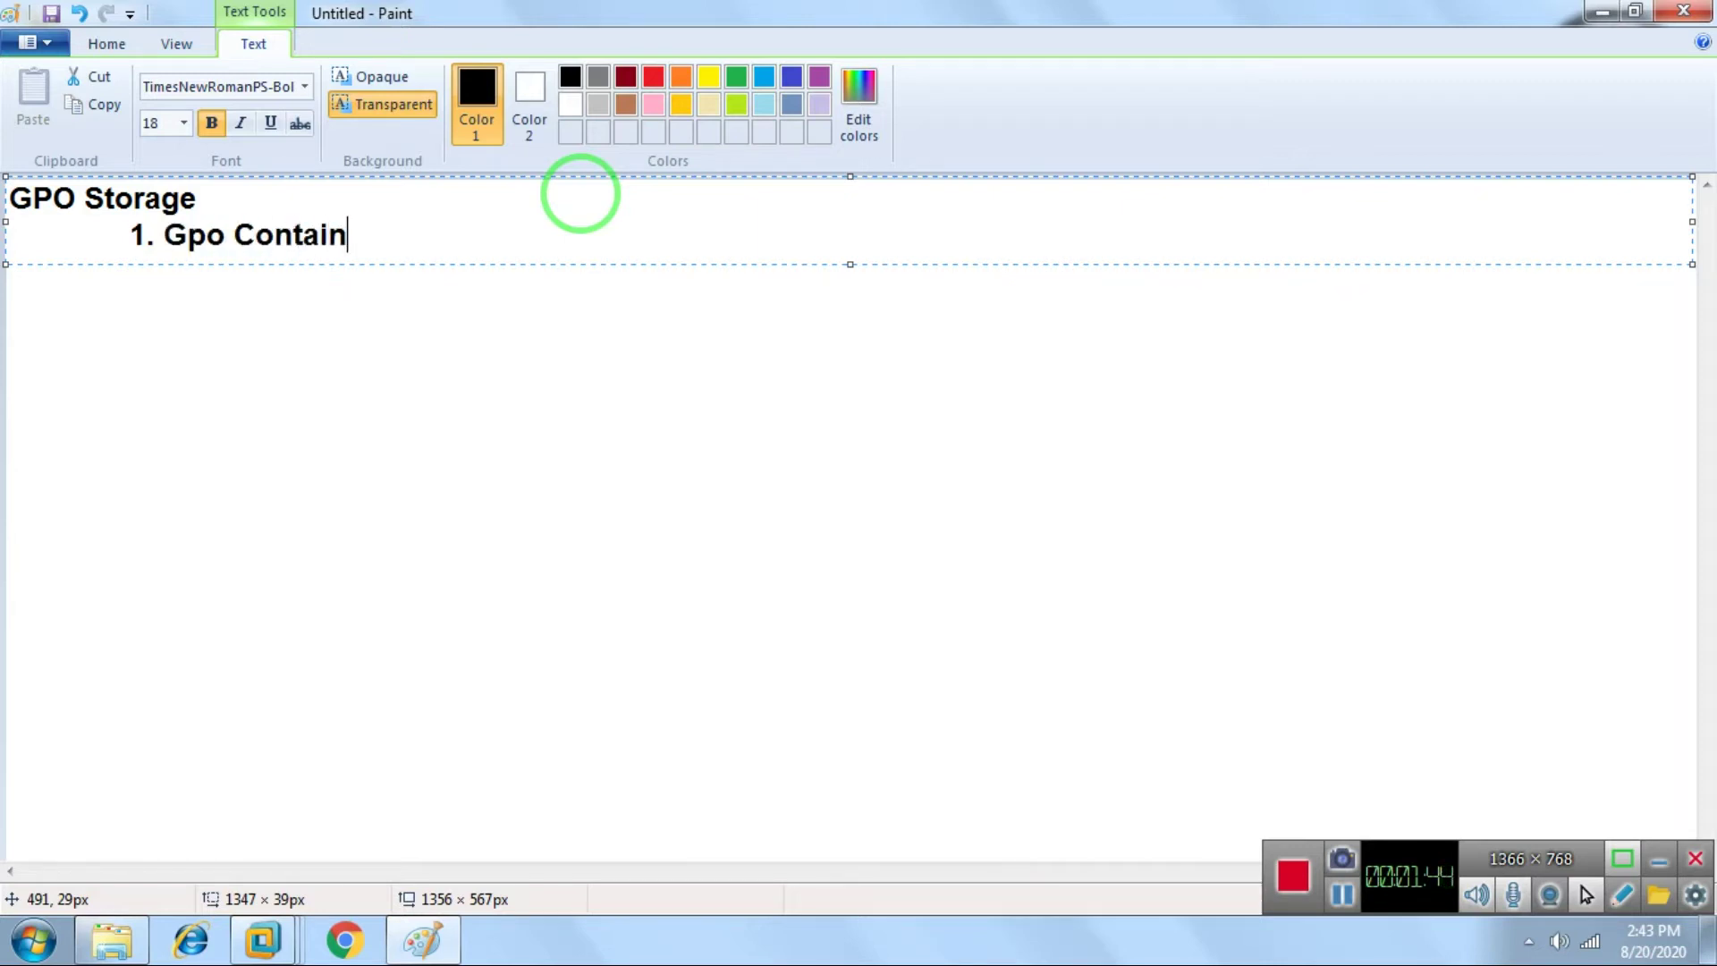
{"action": "type", "text": "er:- (Grou"}
{"action": "key", "text": "BackSpace"}
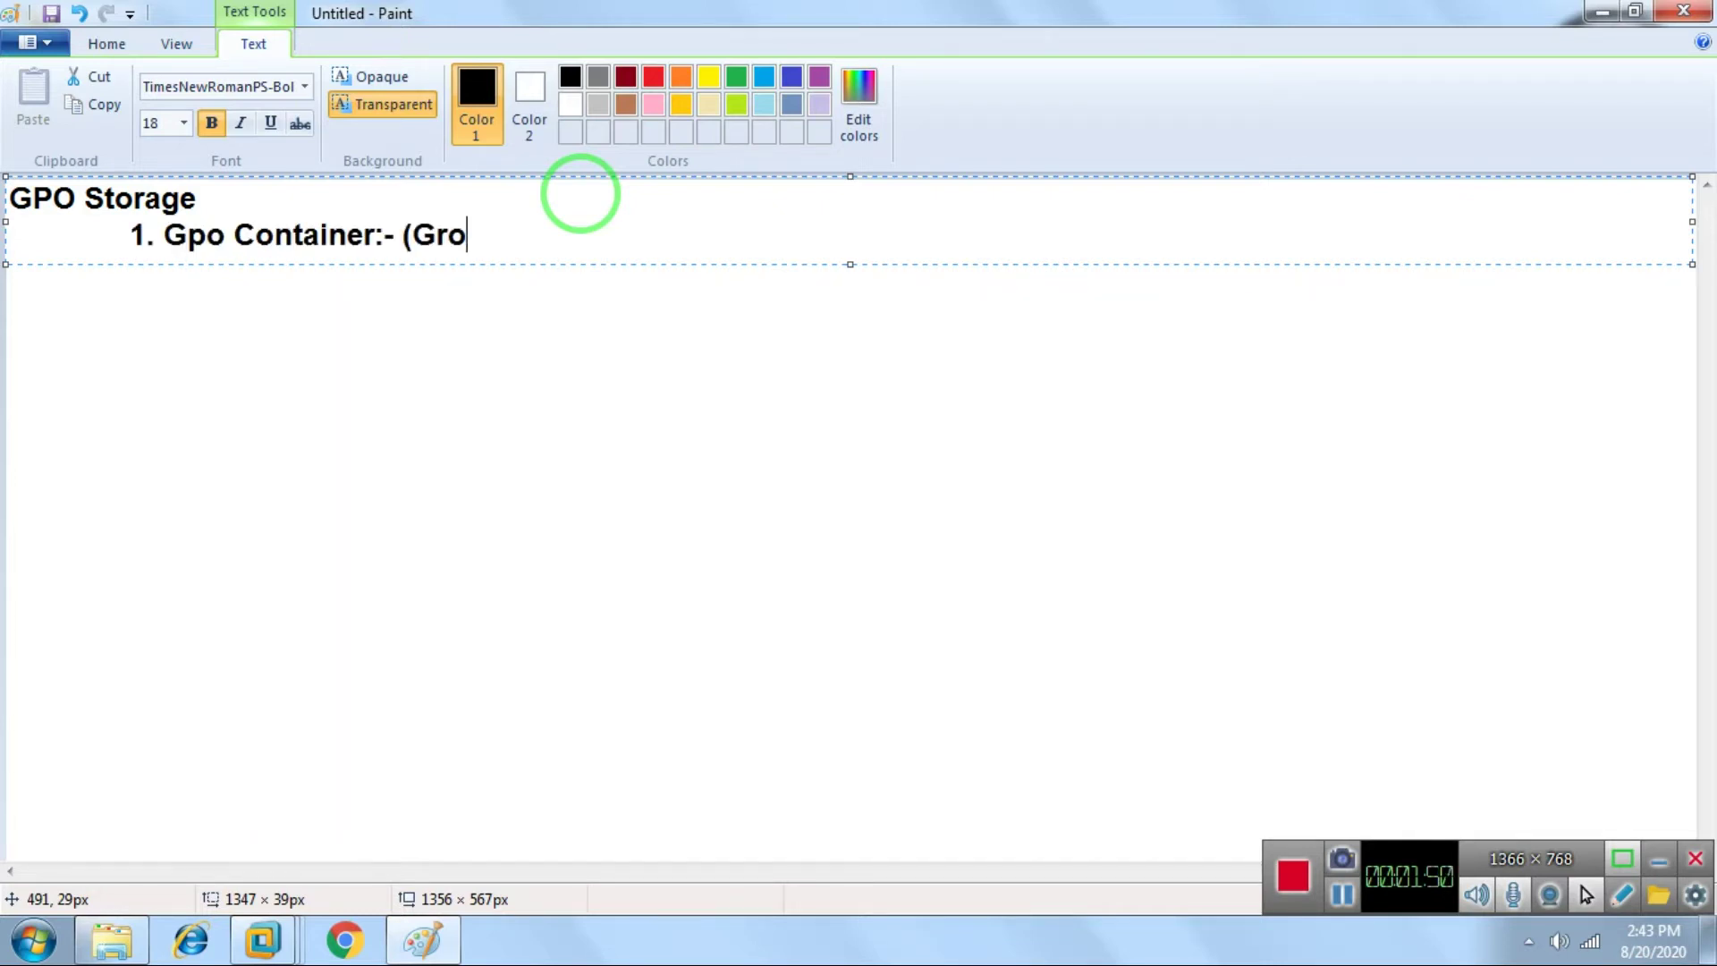
{"action": "type", "text": "up Poloc"}
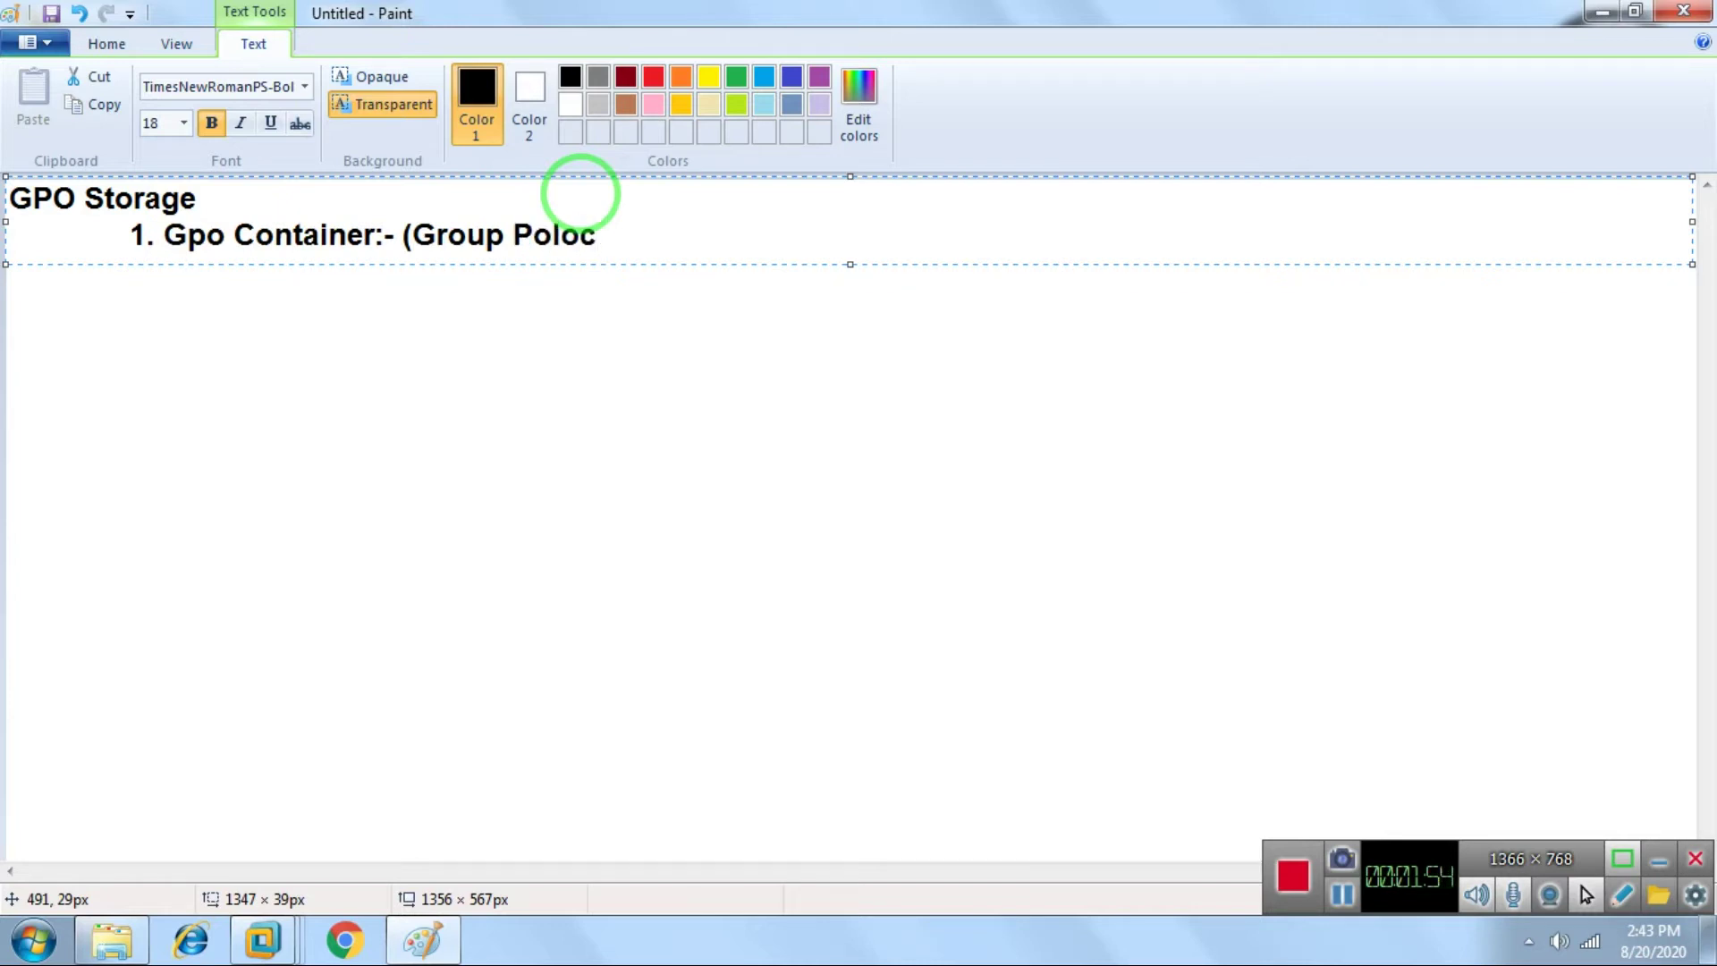
{"action": "key", "text": "BackSpace"}
{"action": "key", "text": "BackSpace"}
{"action": "type", "text": "icy Ob"}
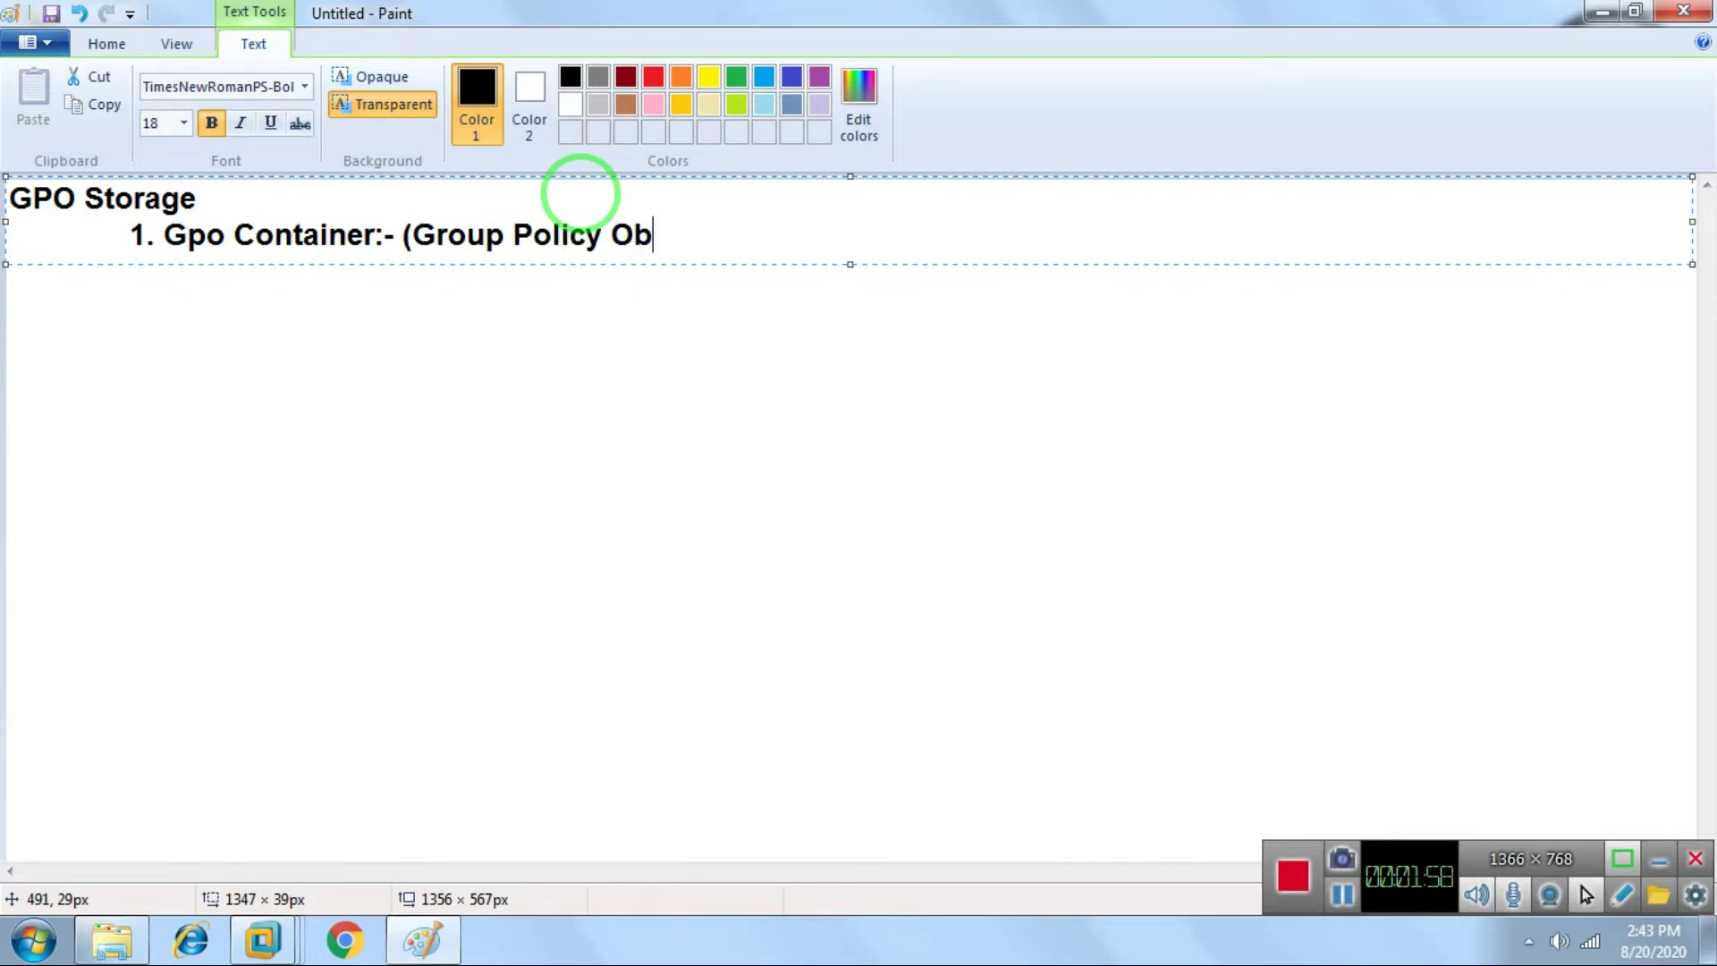
{"action": "type", "text": "jects"}
{"action": "key", "text": "BackSpace"}
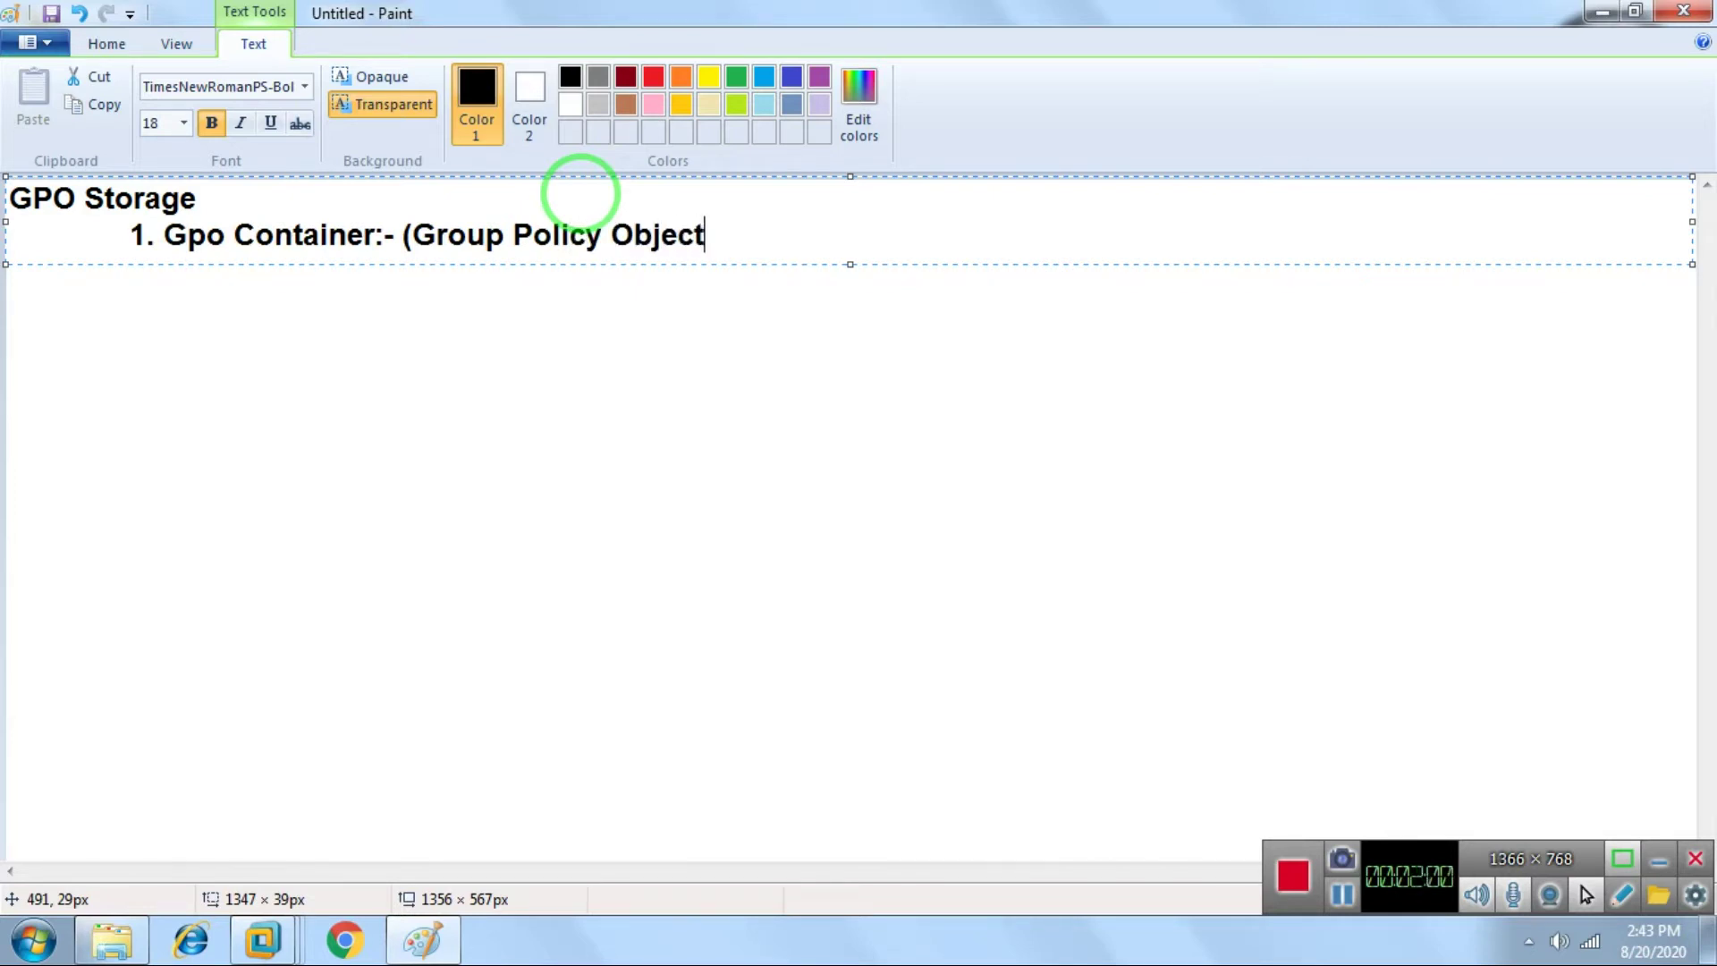
{"action": "type", "text": ")"}
{"action": "type", "text": "."}
Step: Add a second indented list item, "2.", beginning with the path C:\Windows\Sysvol
{"action": "key", "text": "Return"}
{"action": "key", "text": "Tab"}
{"action": "key", "text": "Tab"}
{"action": "type", "text": "2."}
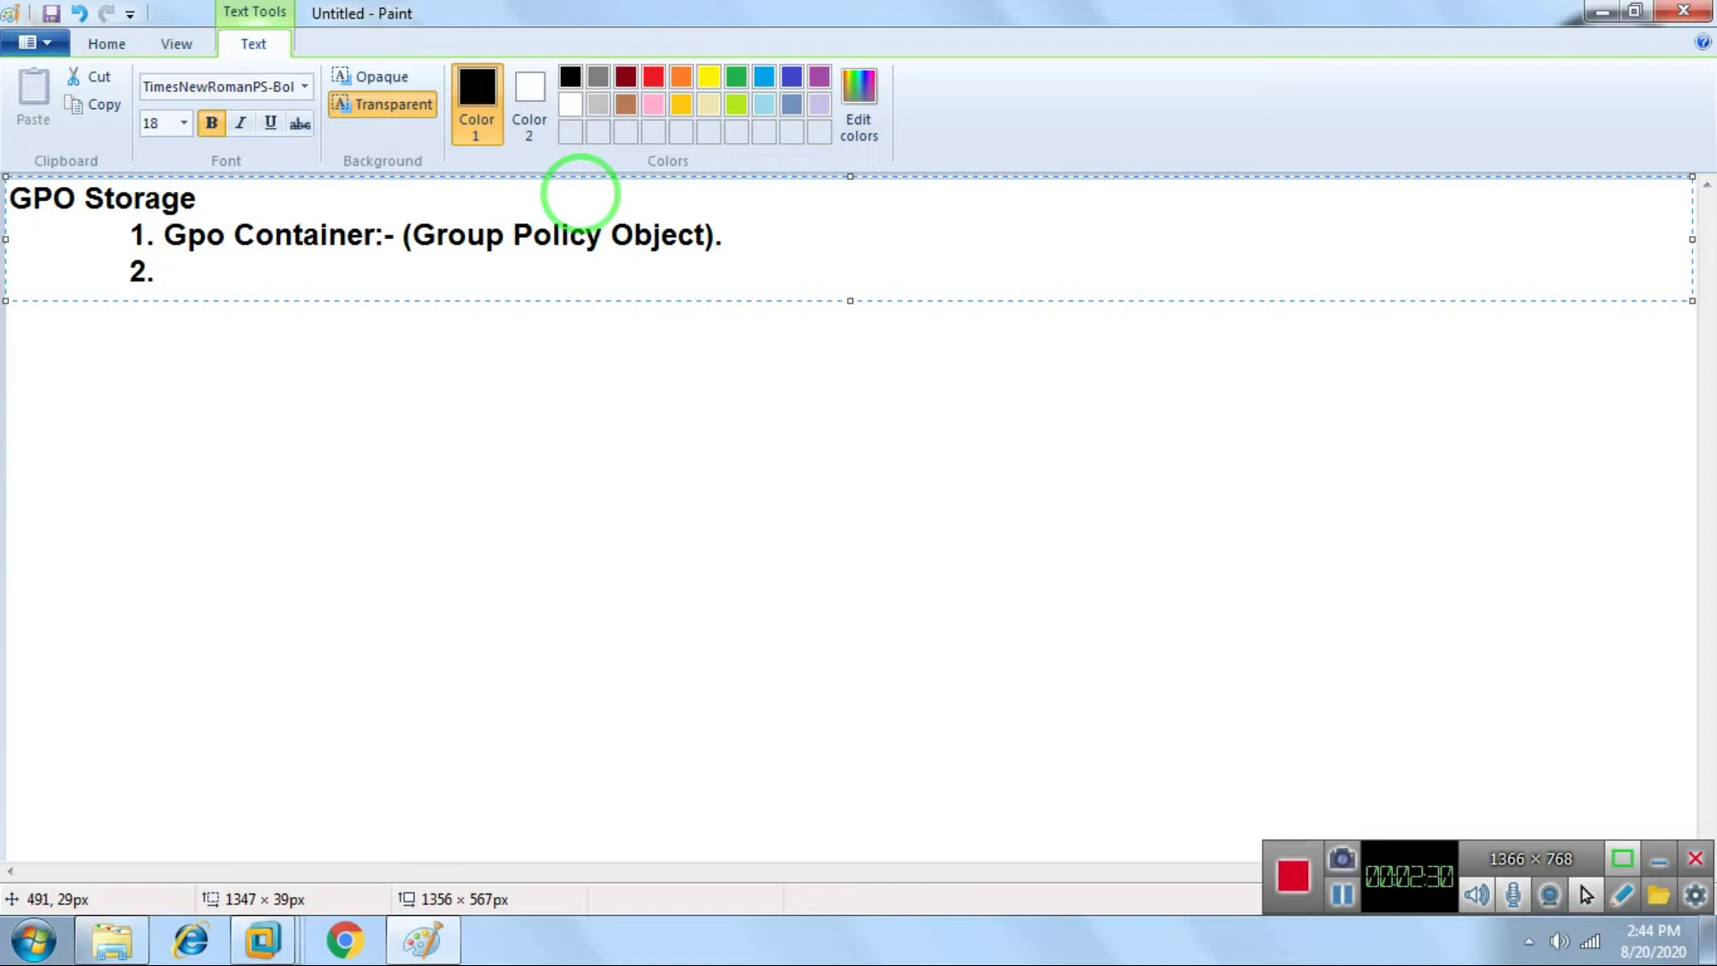
{"action": "type", "text": "C:\\Windows\\Sysy"}
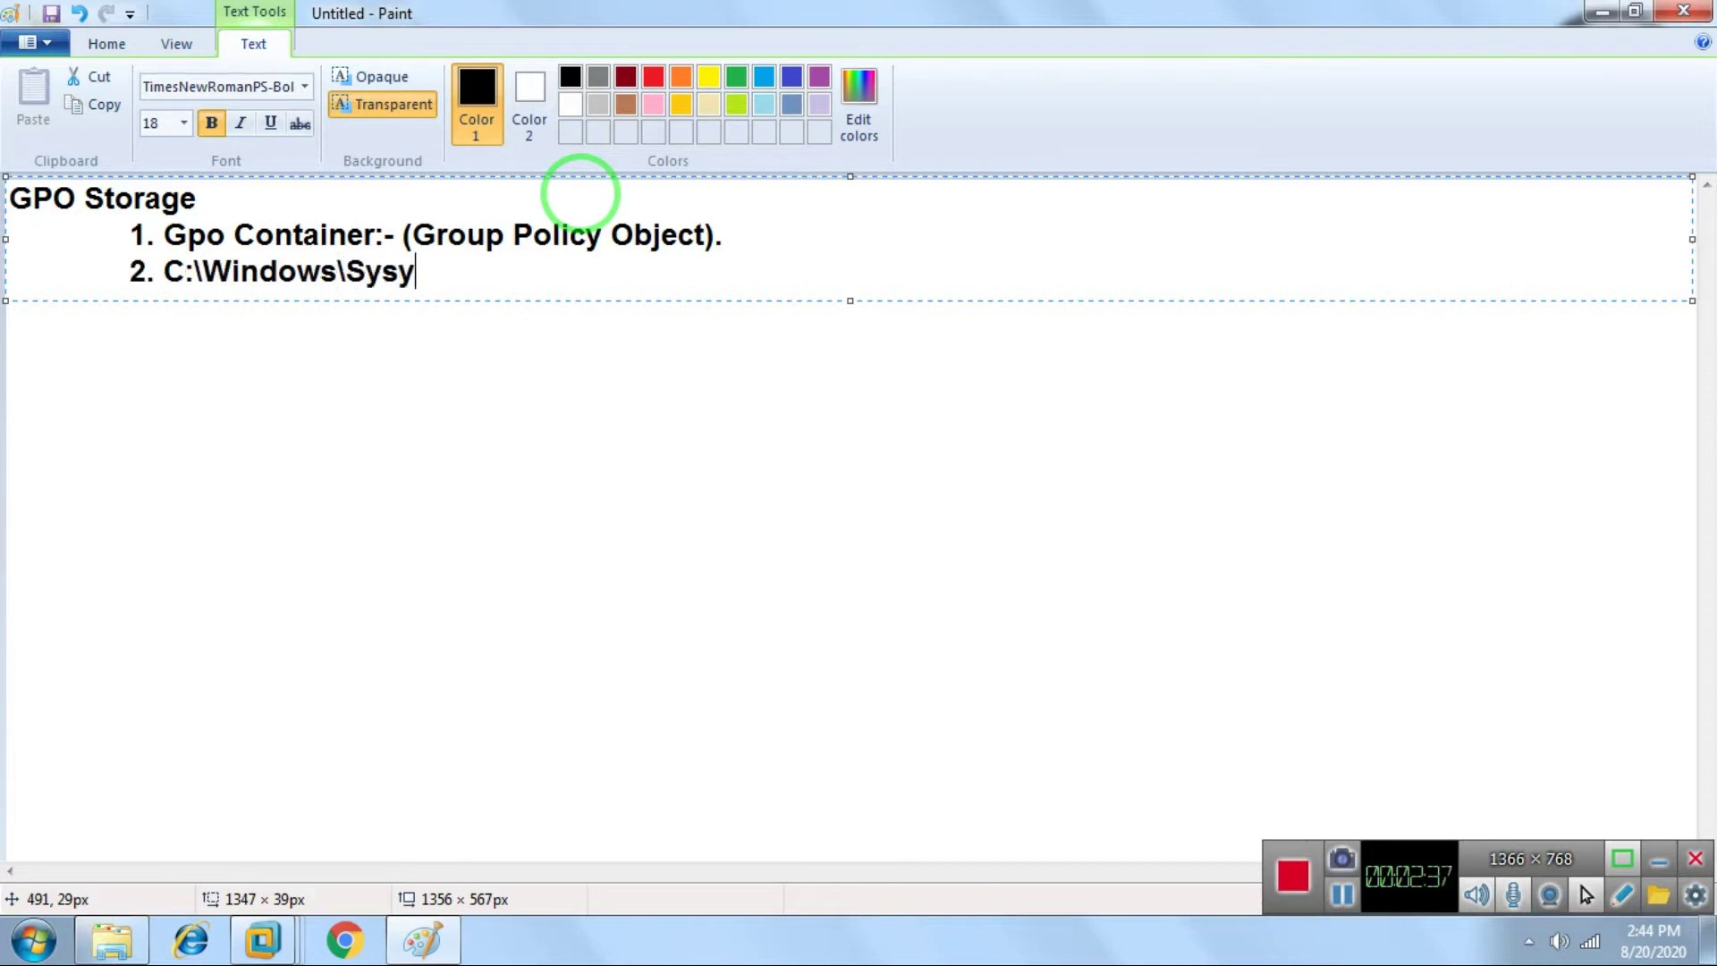
{"action": "key", "text": "BackSpace"}
{"action": "type", "text": "vol"}
{"action": "type", "text": " \\"}
{"action": "key", "text": "BackSpace"}
{"action": "key", "text": "BackSpace"}
Step: Extend the second item's path with "\Domain\Policies\GPOGuid."
{"action": "type", "text": "\\Domia"}
{"action": "key", "text": "BackSpace"}
{"action": "key", "text": "BackSpace"}
{"action": "type", "text": "ain\\"}
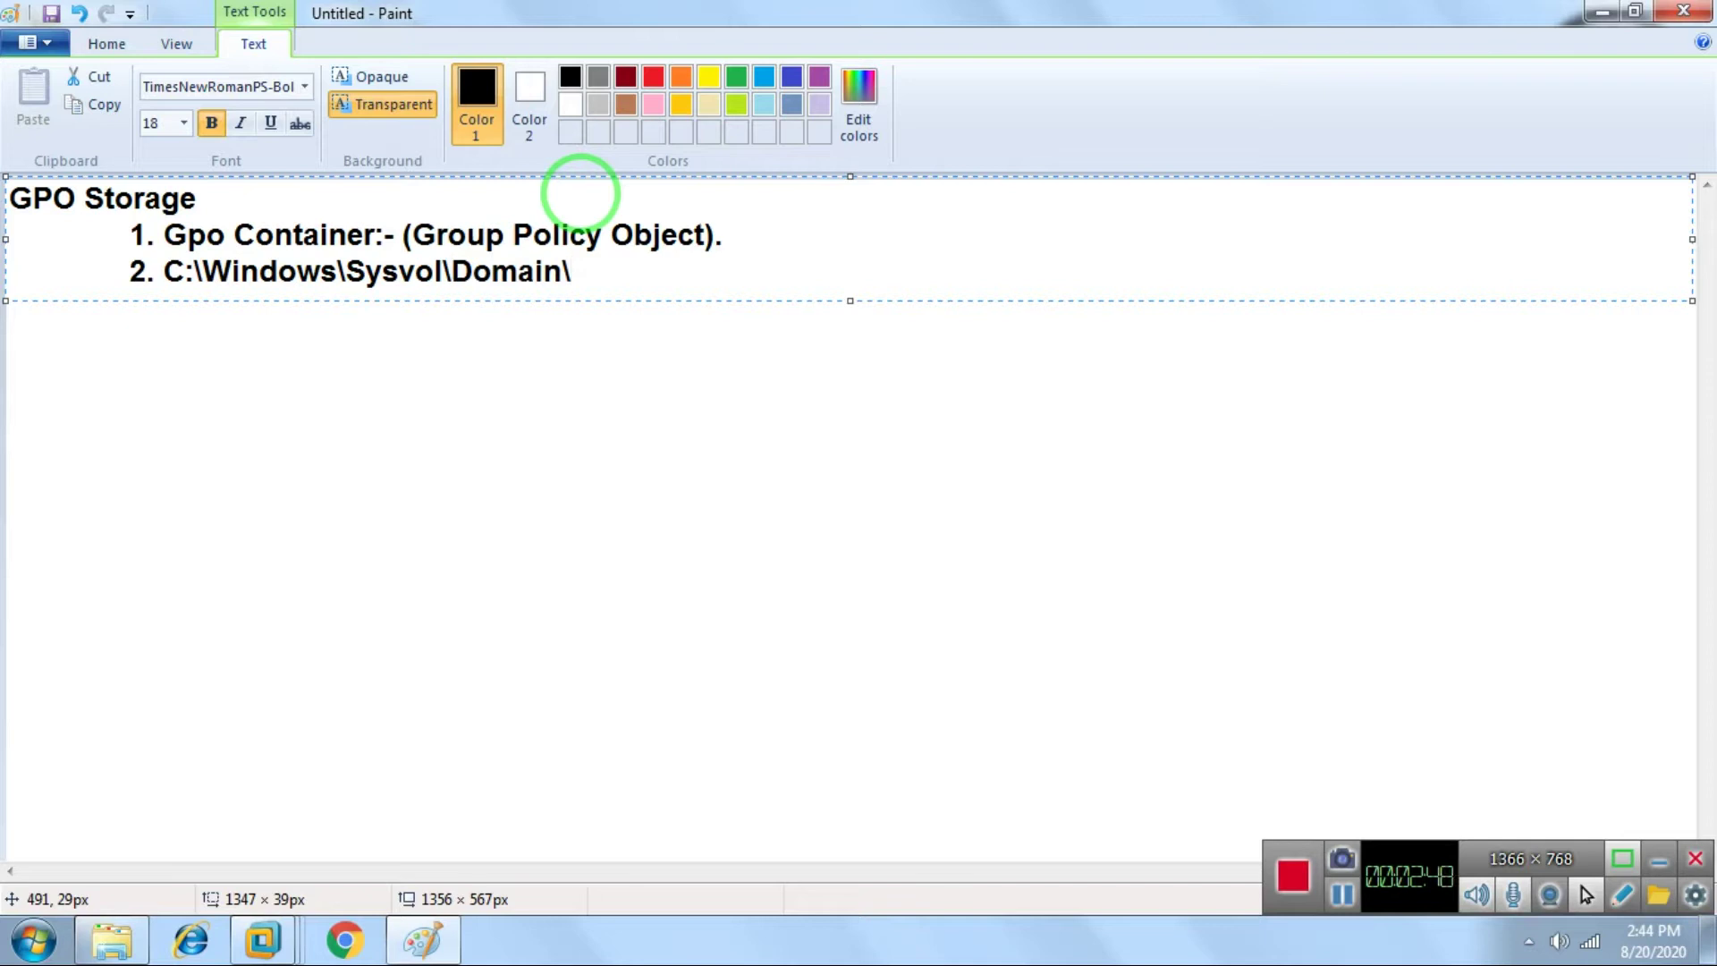
{"action": "type", "text": "Policies\\"}
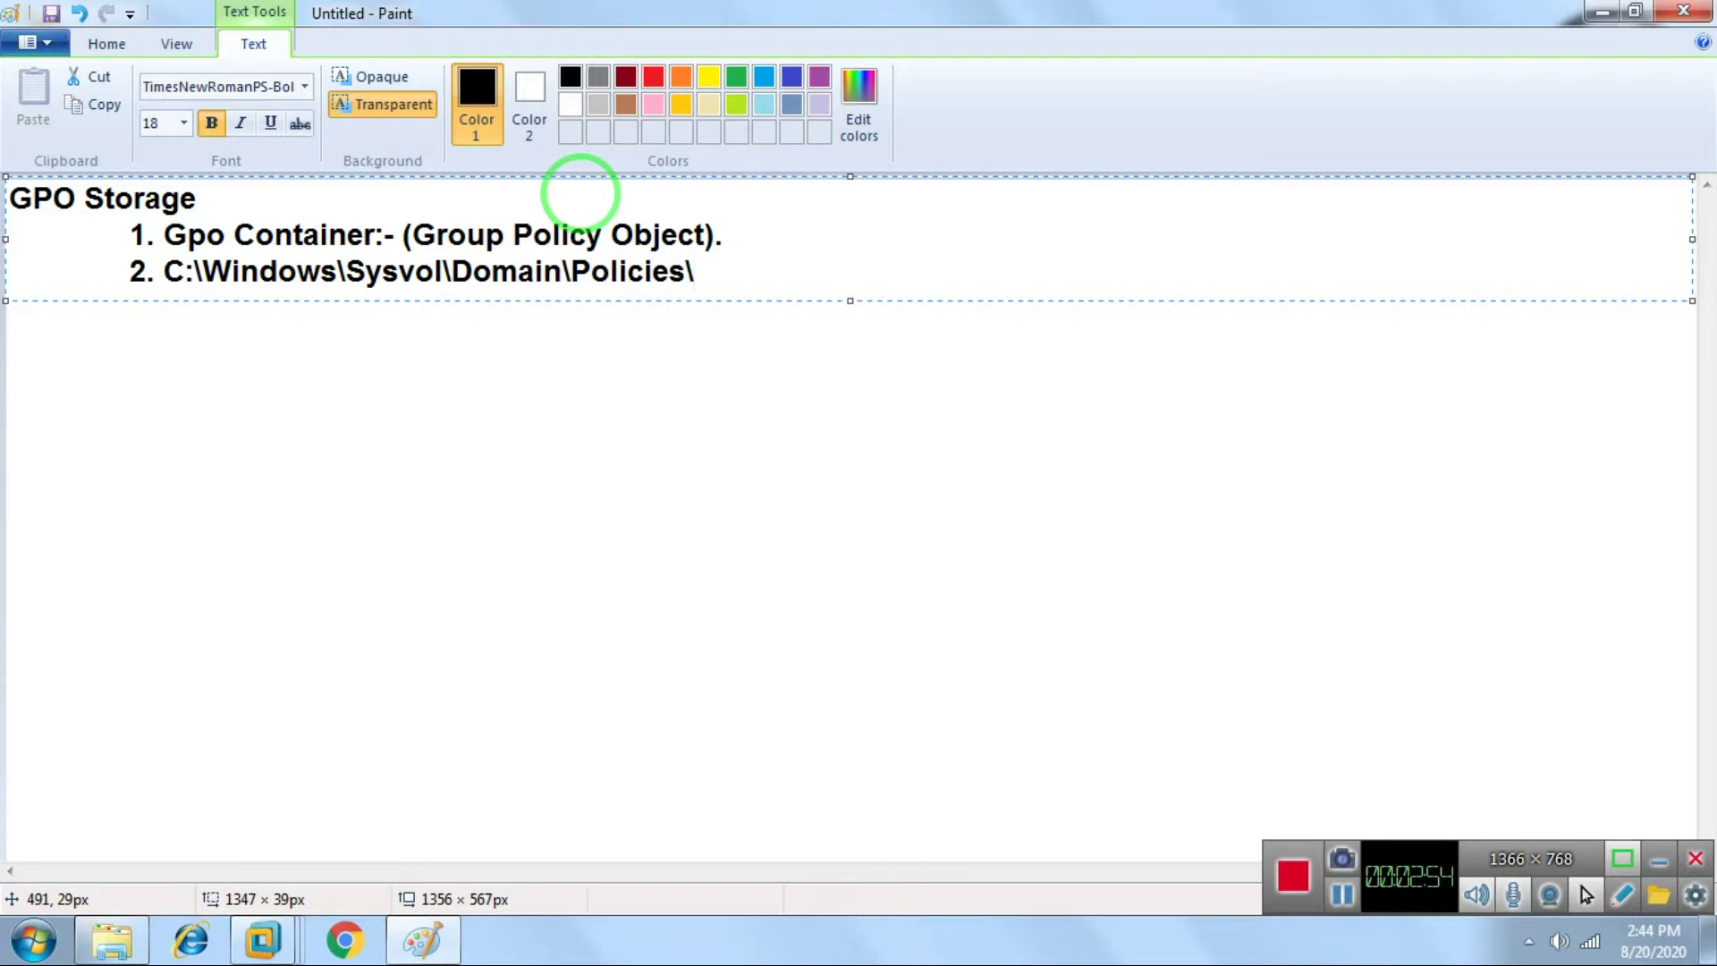
{"action": "type", "text": "GPOGuid"}
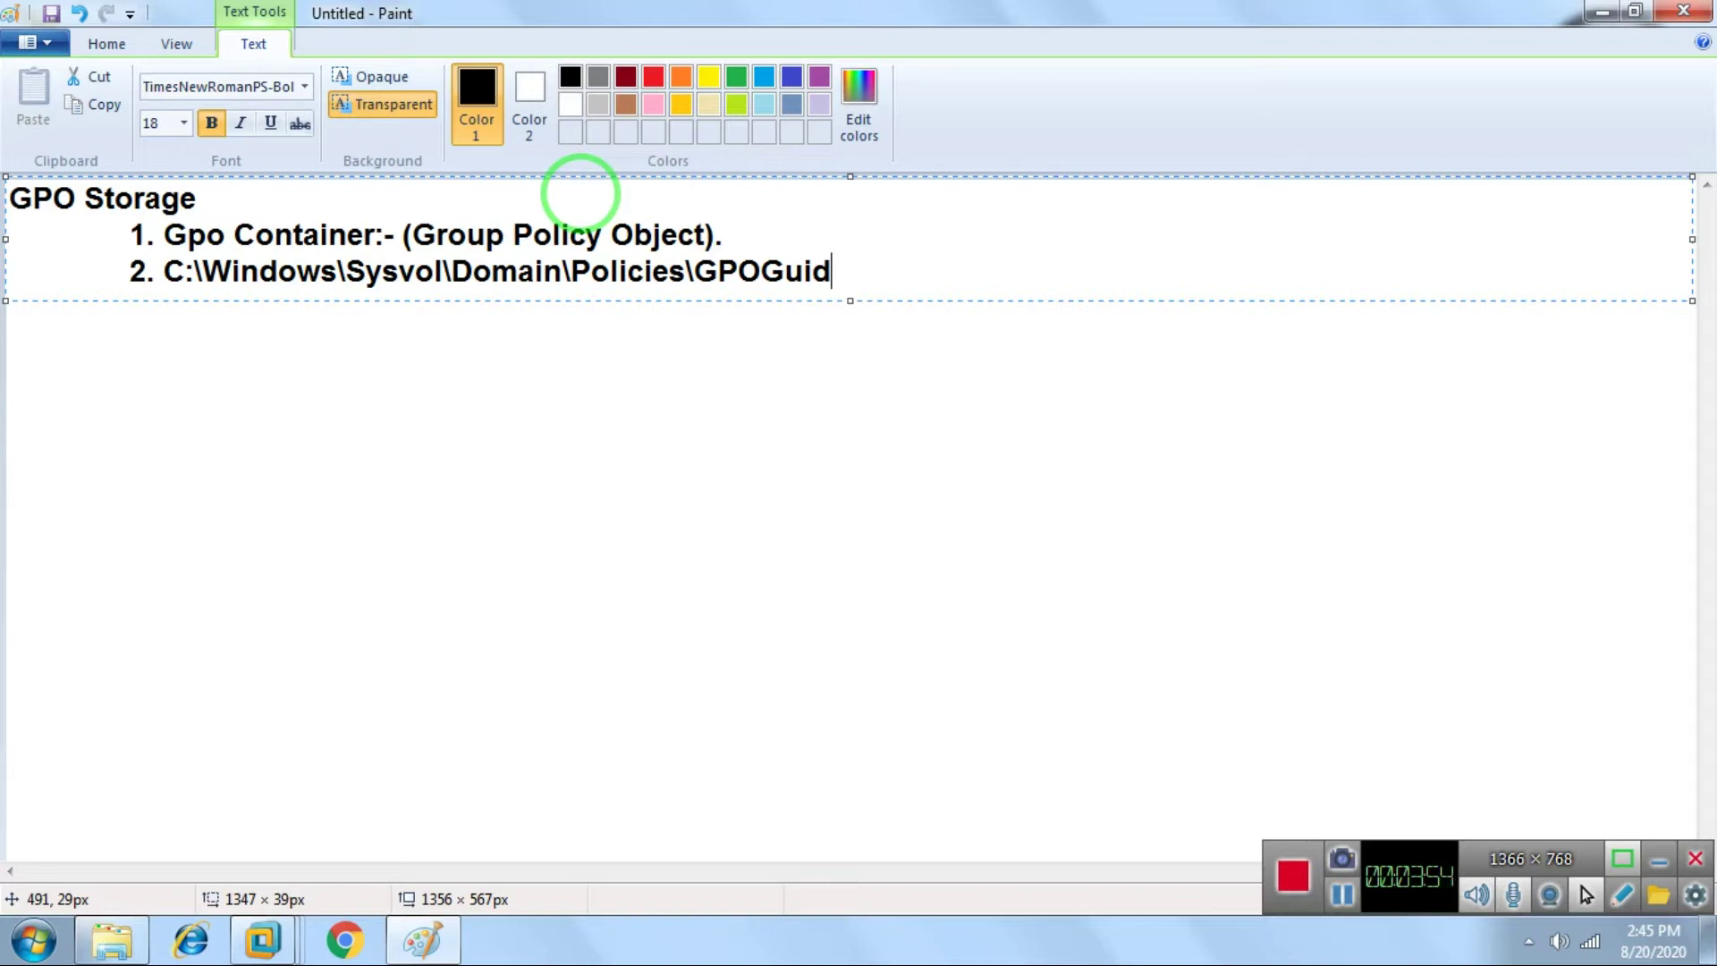
{"action": "type", "text": "."}
Step: Leave a blank line below the list and add the unindented heading "Gpo Links."
{"action": "key", "text": "Return"}
{"action": "key", "text": "Return"}
{"action": "type", "text": "Gpo"}
{"action": "key", "text": "BackSpace"}
{"action": "key", "text": "BackSpace"}
{"action": "key", "text": "BackSpace"}
{"action": "key", "text": "BackSpace"}
{"action": "type", "text": "Gpo Lim"}
{"action": "key", "text": "BackSpace"}
{"action": "type", "text": "nks"}
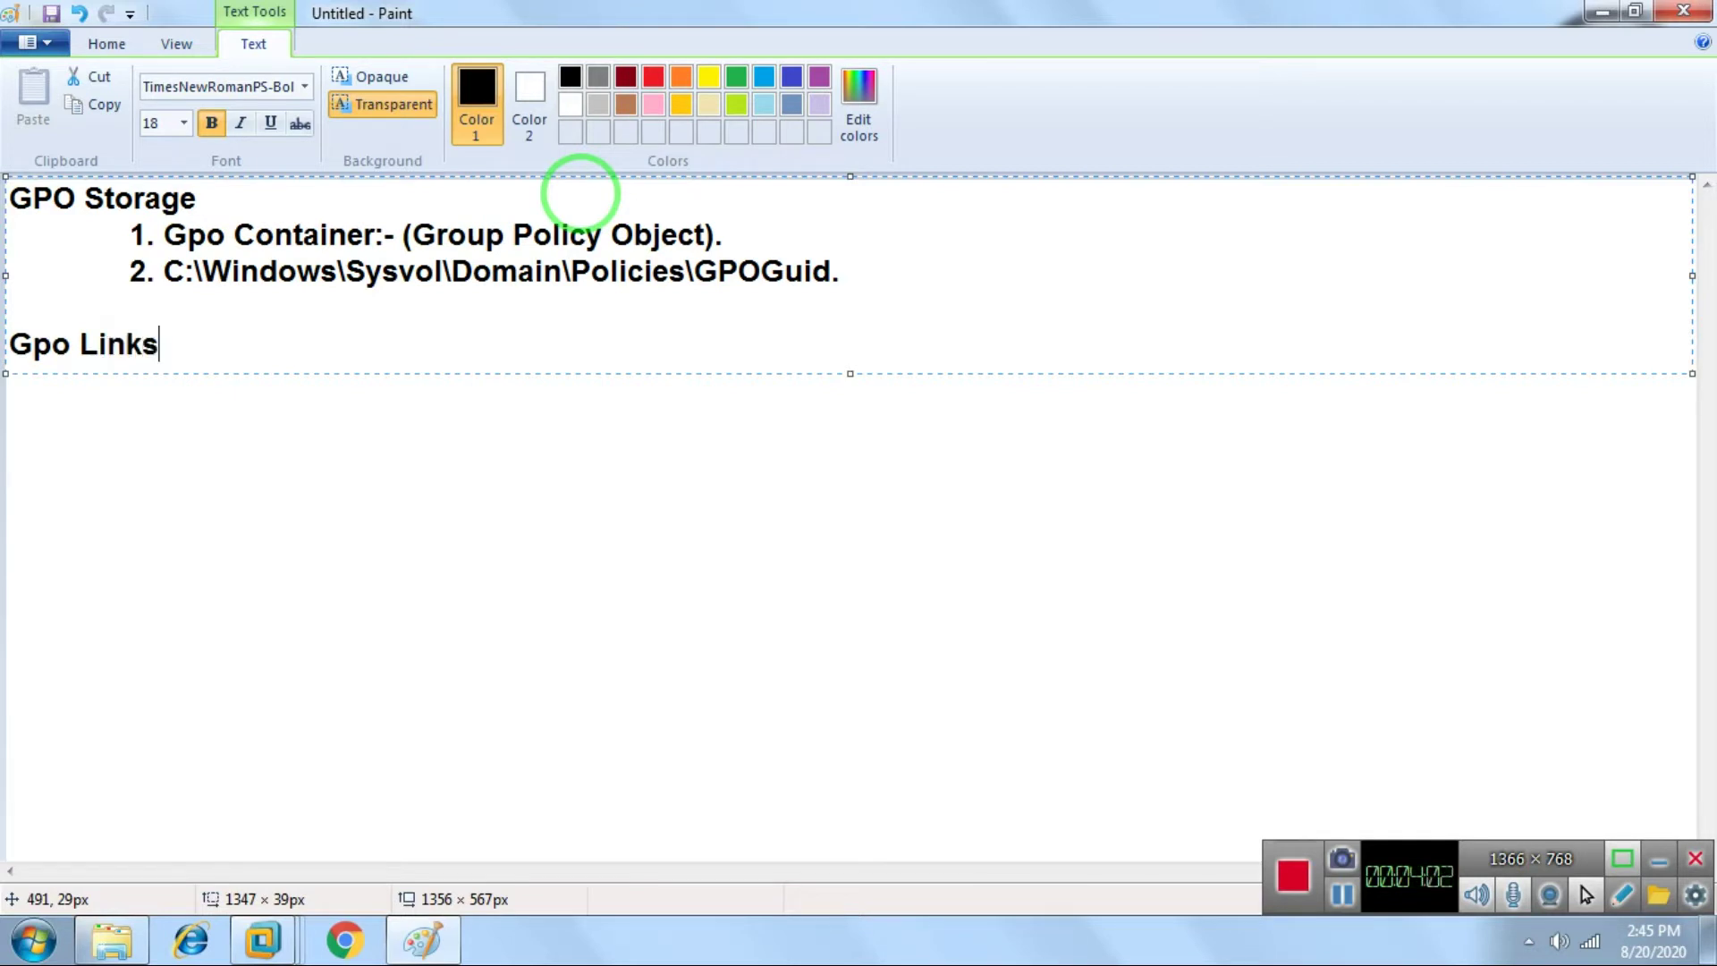
{"action": "type", "text": "."}
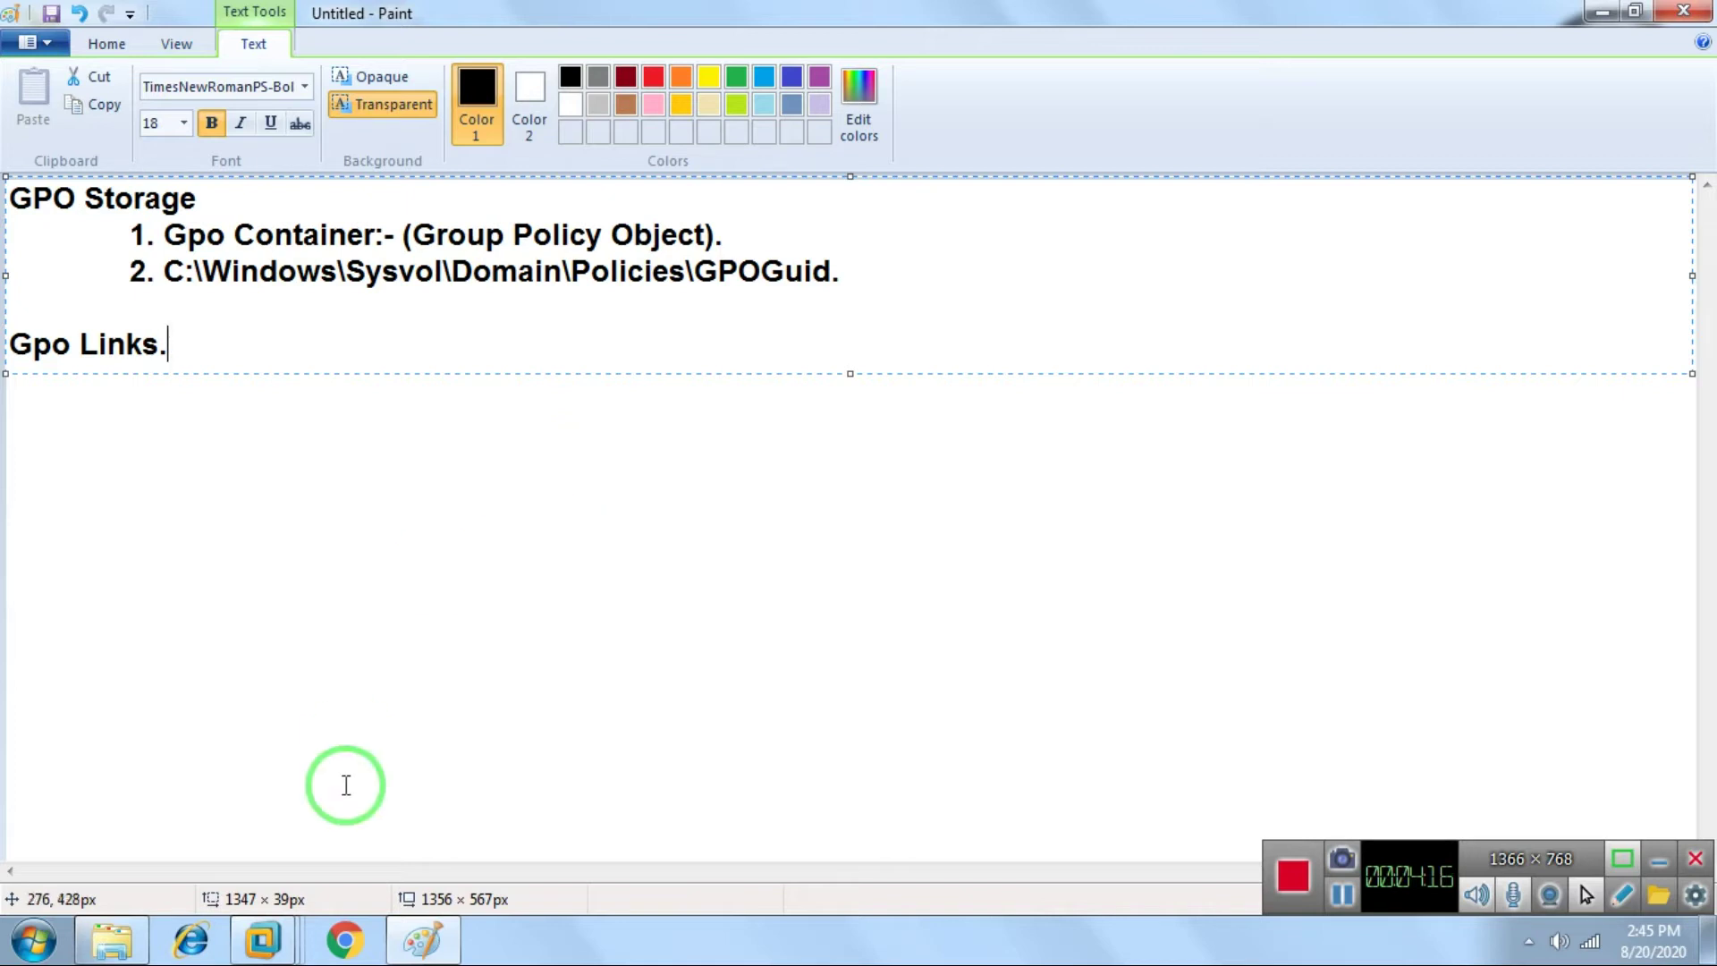
Step: Switch to VMware Workstation and show the Server-01(2019) virtual machine in full screen
{"action": "left_click", "coordinate": [269, 937]}
{"action": "left_click", "coordinate": [738, 768]}
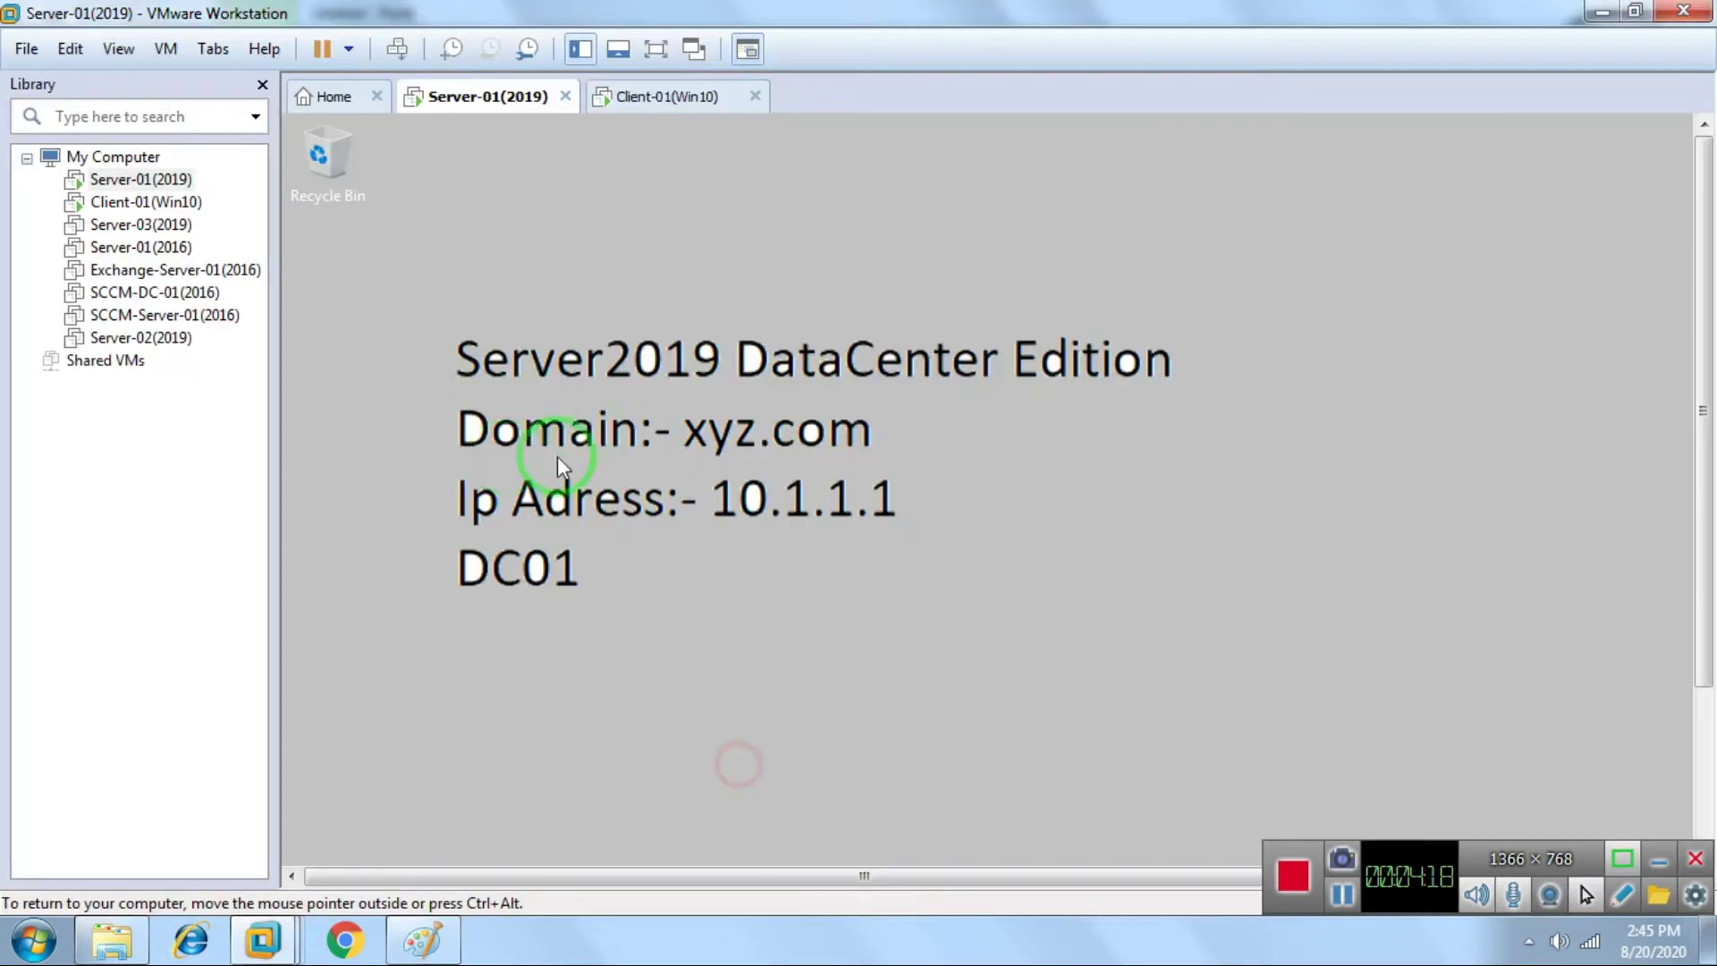
{"action": "left_click", "coordinate": [661, 51]}
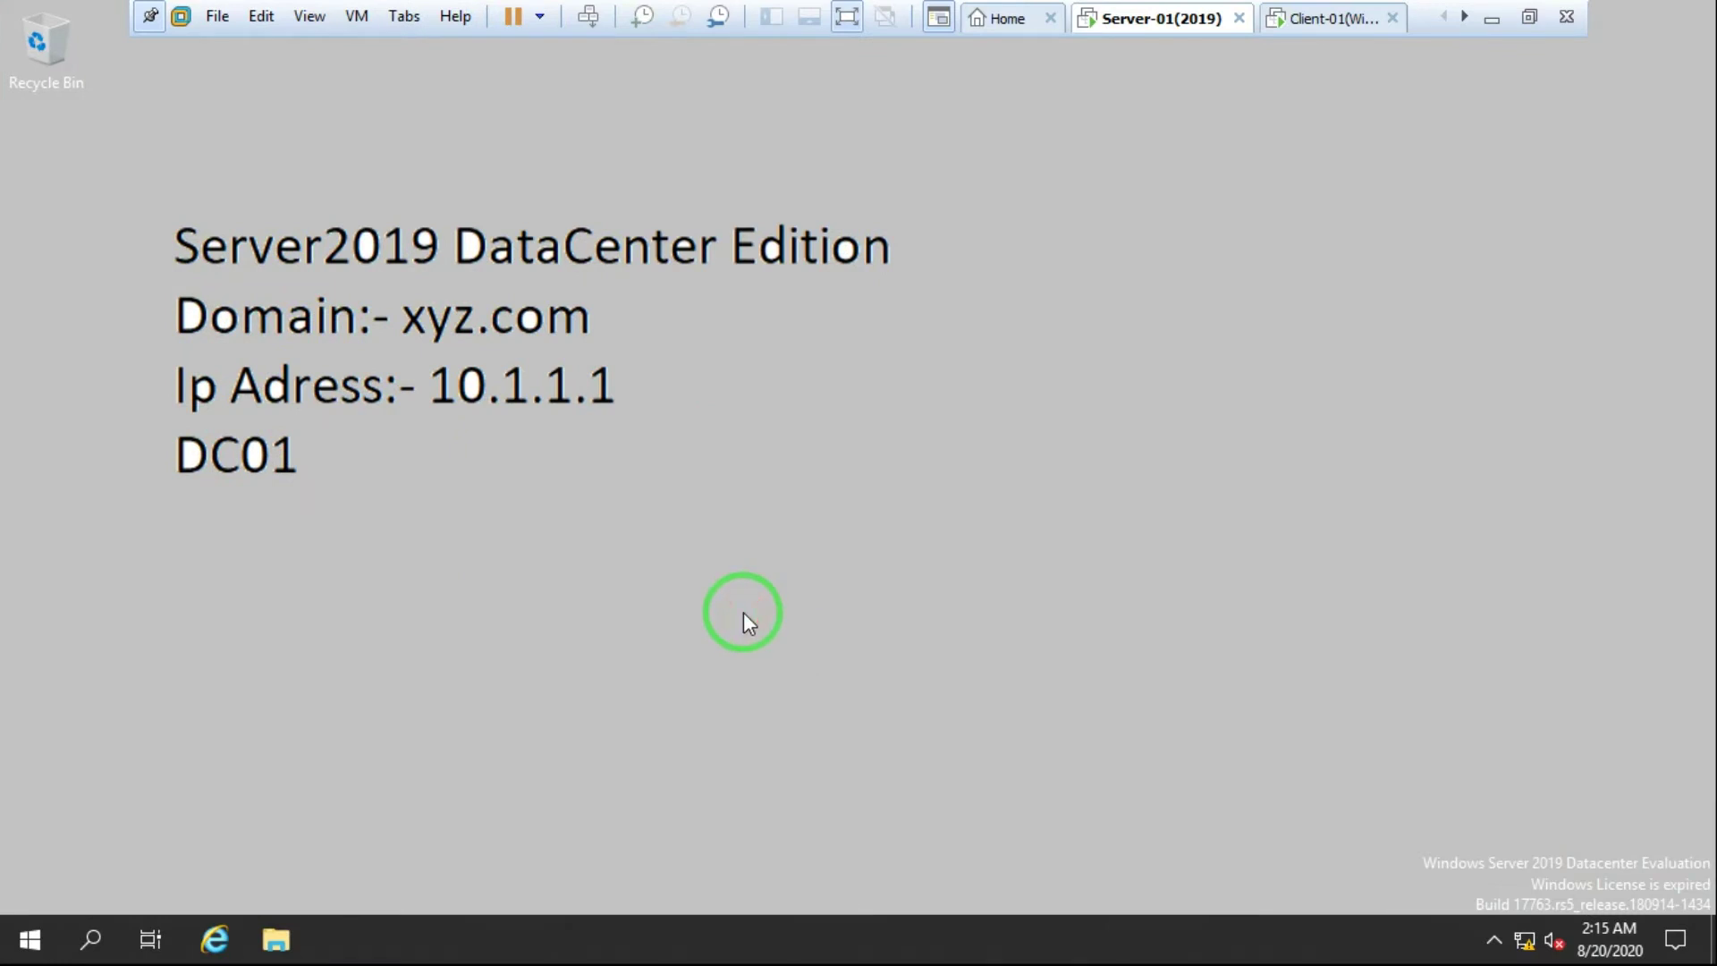
Step: Open the Group Policy Management console on the server through the Run dialog
{"action": "key", "text": "super+r"}
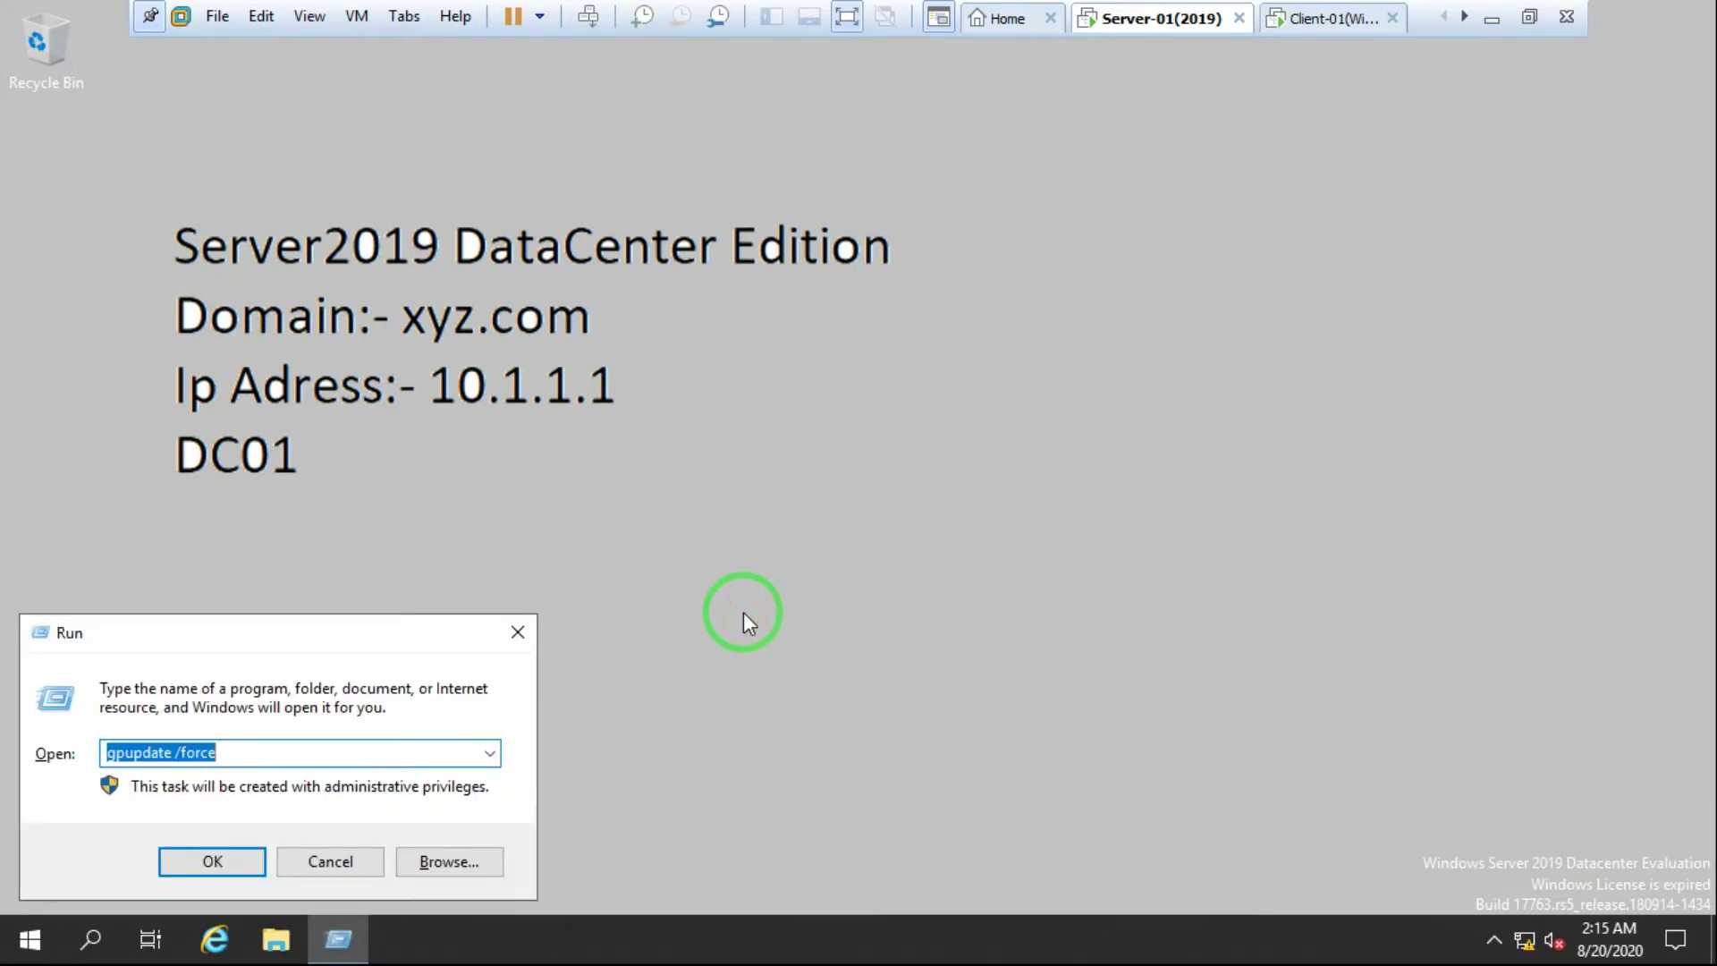
{"action": "type", "text": "gpm"}
{"action": "key", "text": "Down"}
{"action": "key", "text": "Return"}
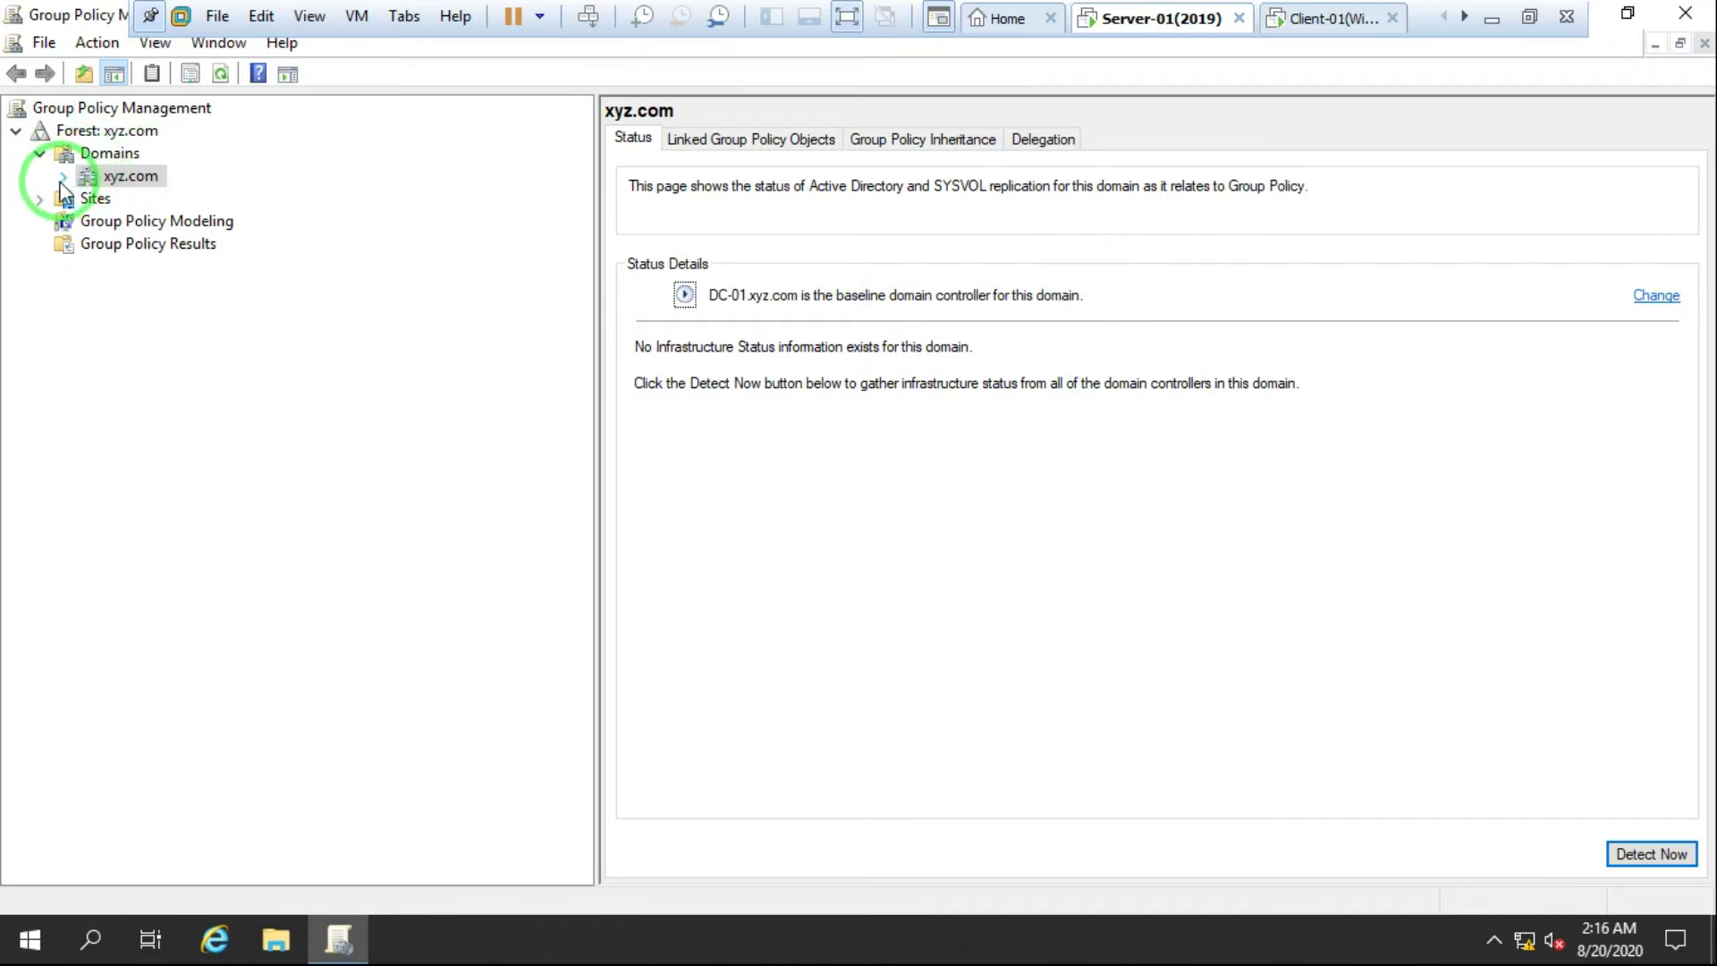
Step: Expand xyz.com and Domain Controllers, and view the links of the Default Domain Policy and Default Domain Controllers Policy
{"action": "double_click", "coordinate": [90, 175]}
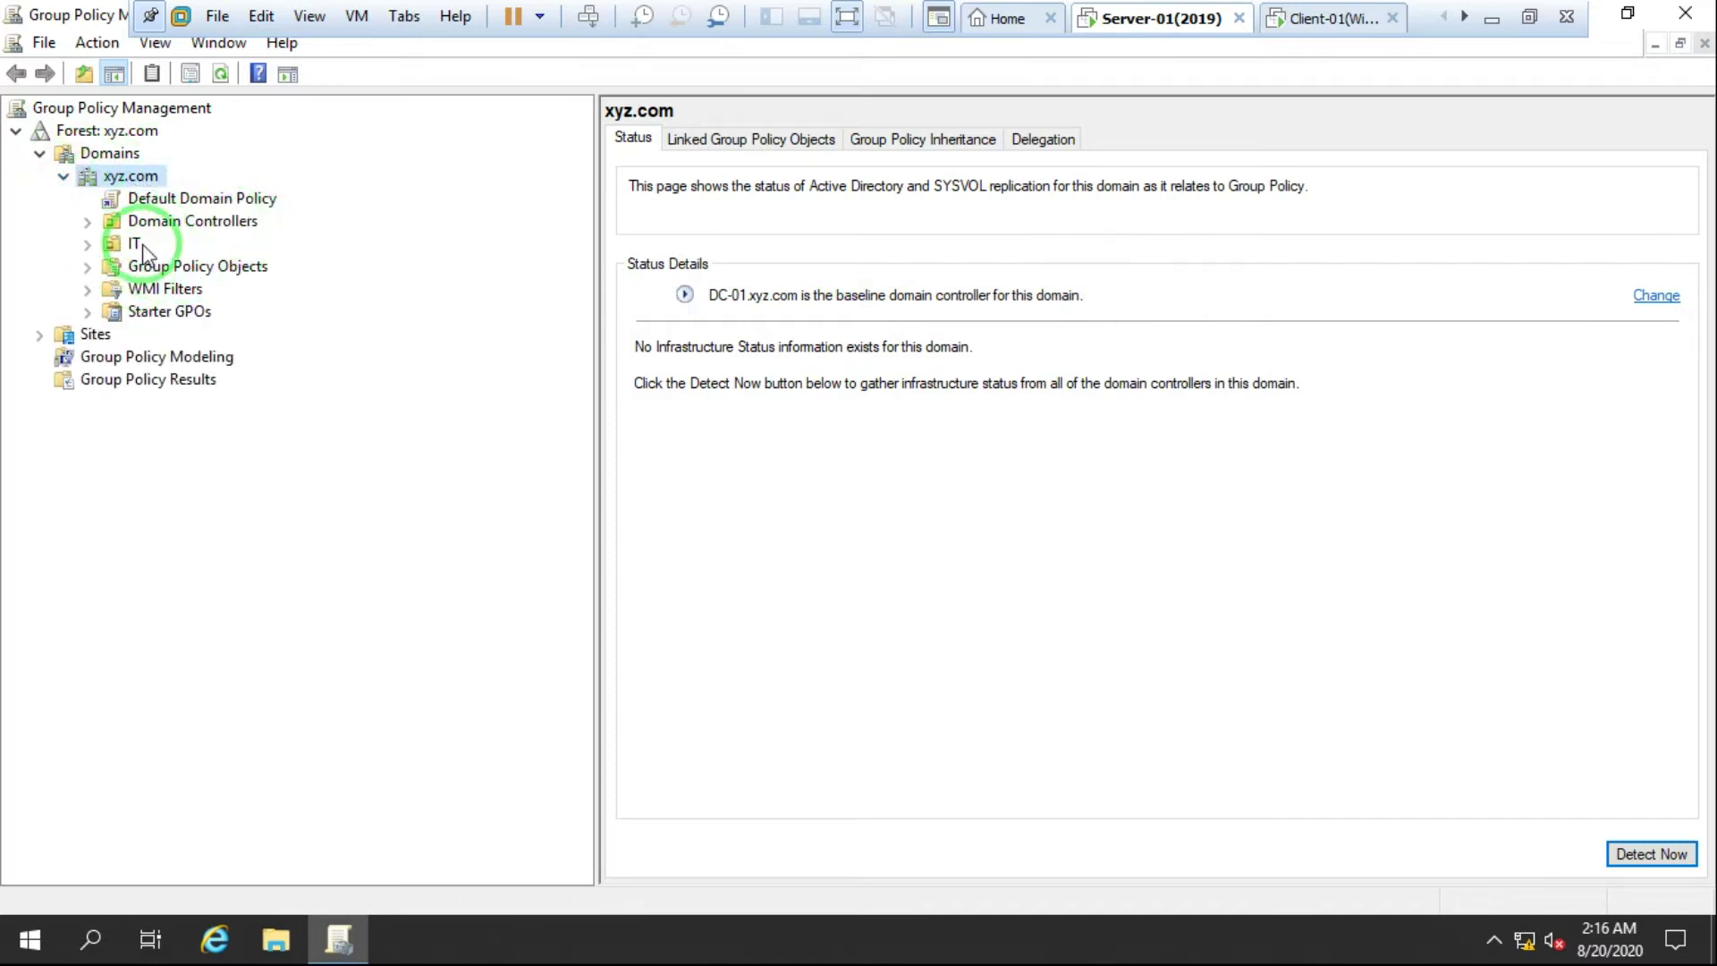
{"action": "left_click", "coordinate": [188, 200]}
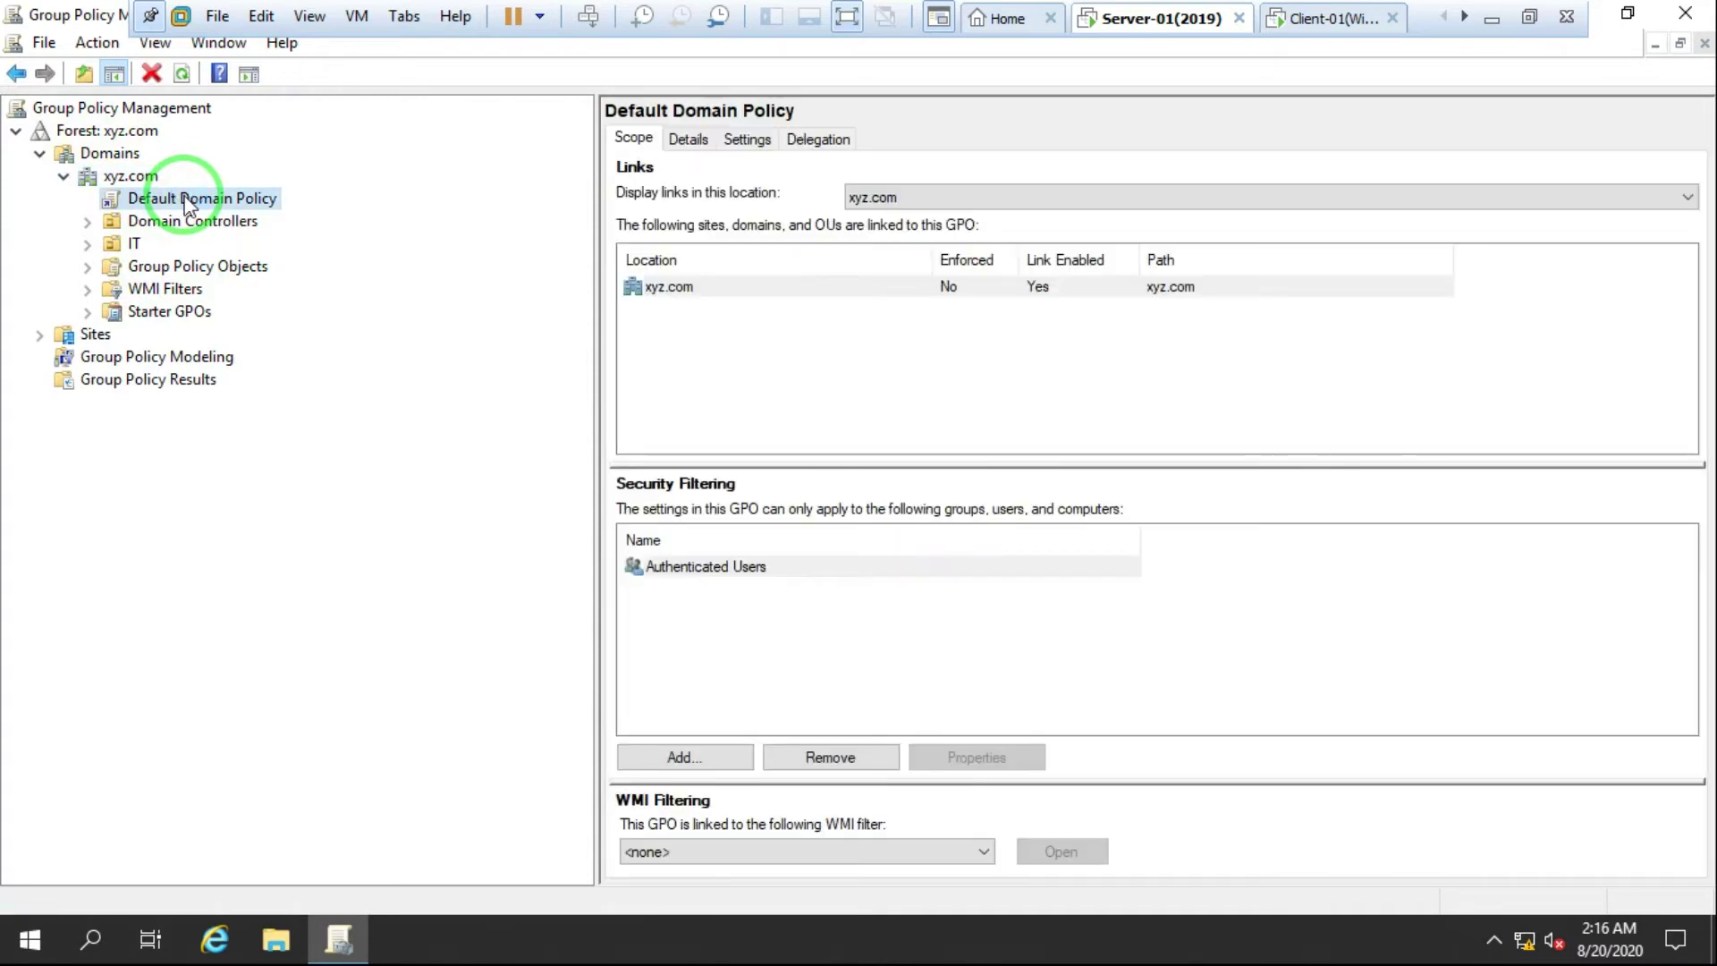
{"action": "left_click", "coordinate": [88, 222]}
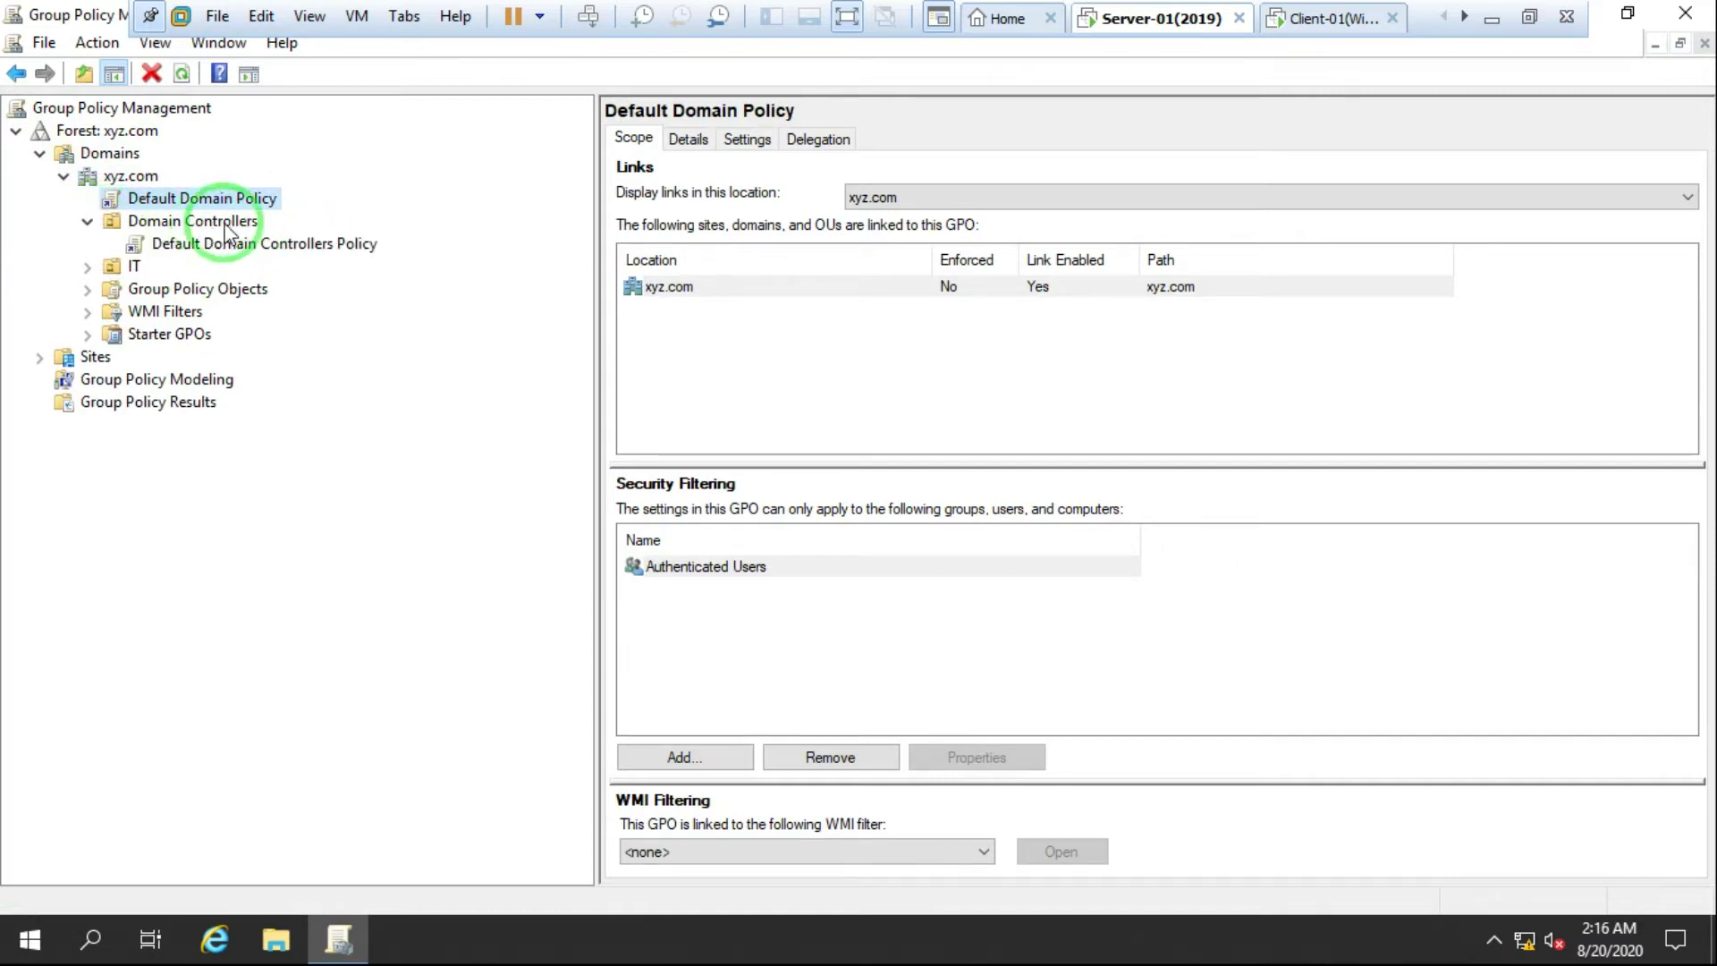
{"action": "left_click", "coordinate": [277, 250]}
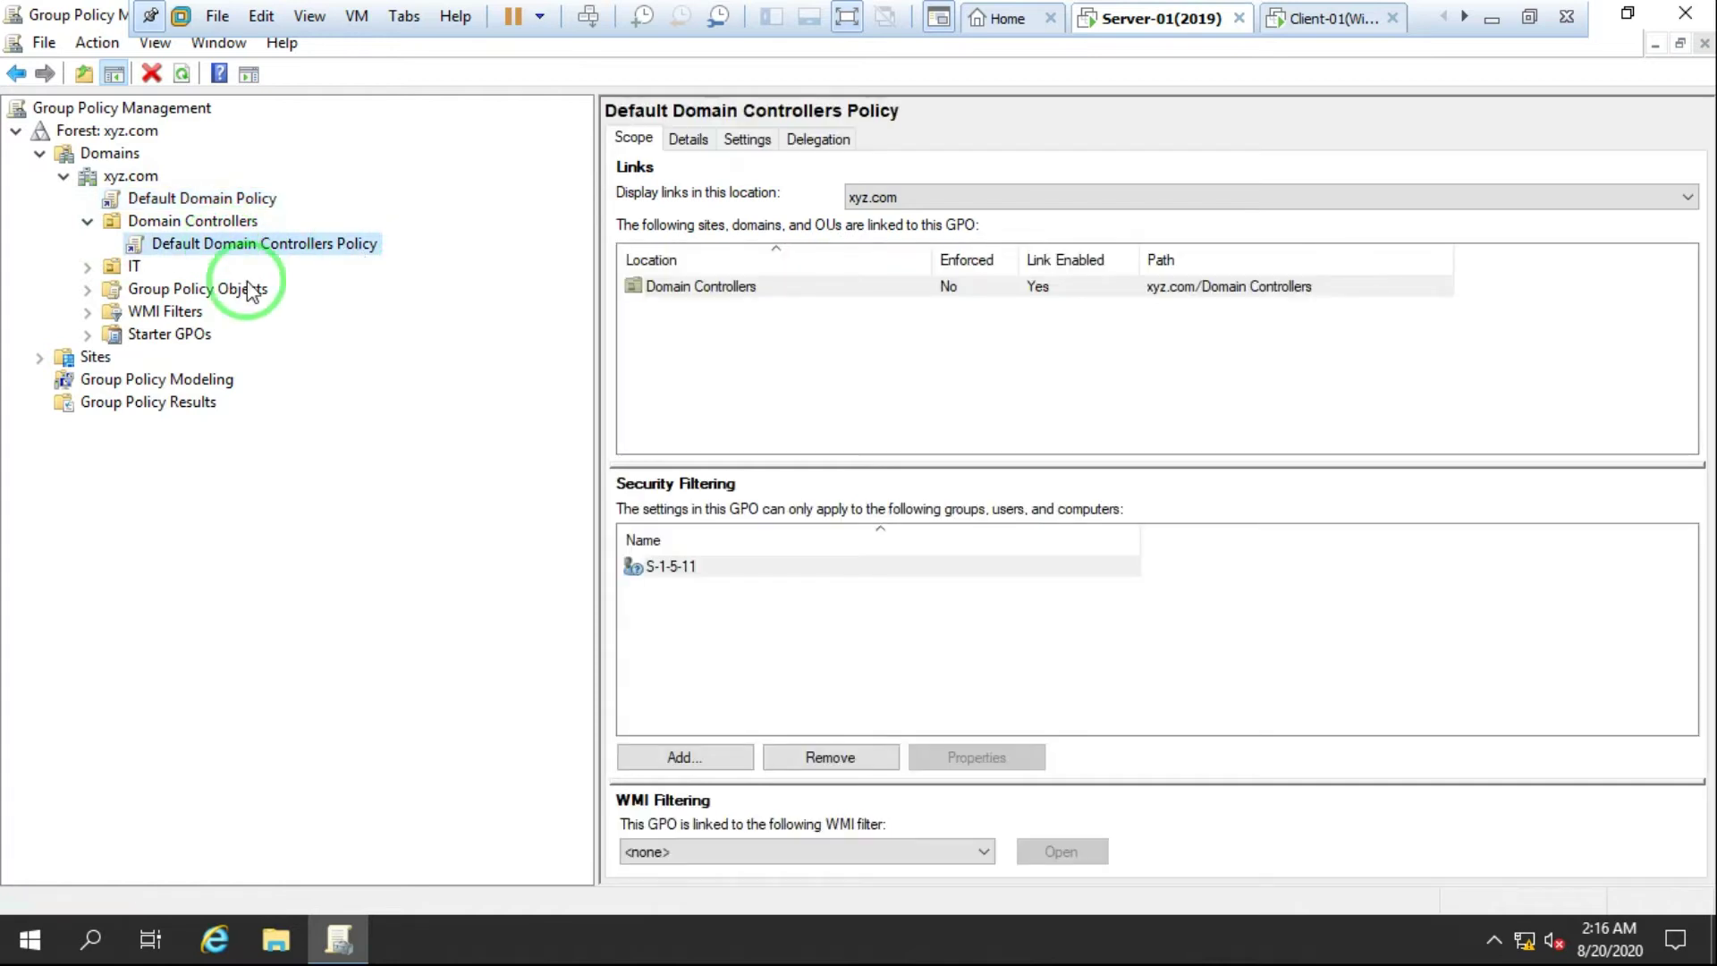
Step: View the Policy-01 link under the IT unit and list the policies in the Group Policy Objects container
{"action": "left_click", "coordinate": [86, 267]}
{"action": "left_click", "coordinate": [183, 289]}
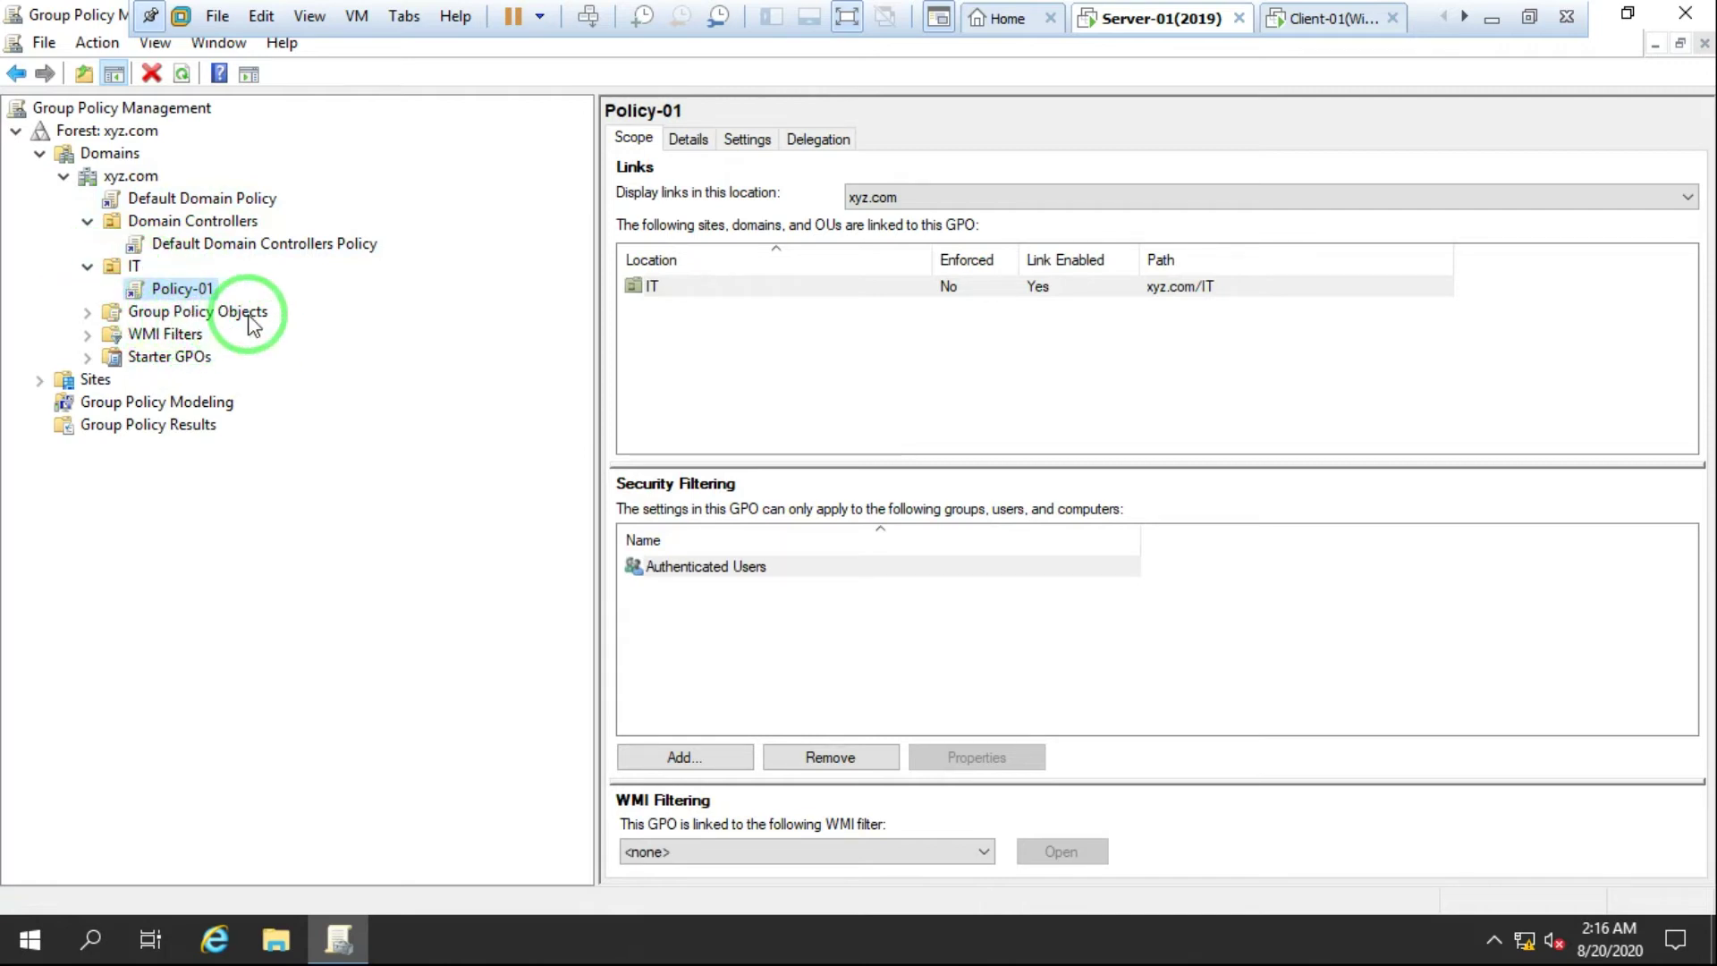
{"action": "left_click", "coordinate": [88, 313]}
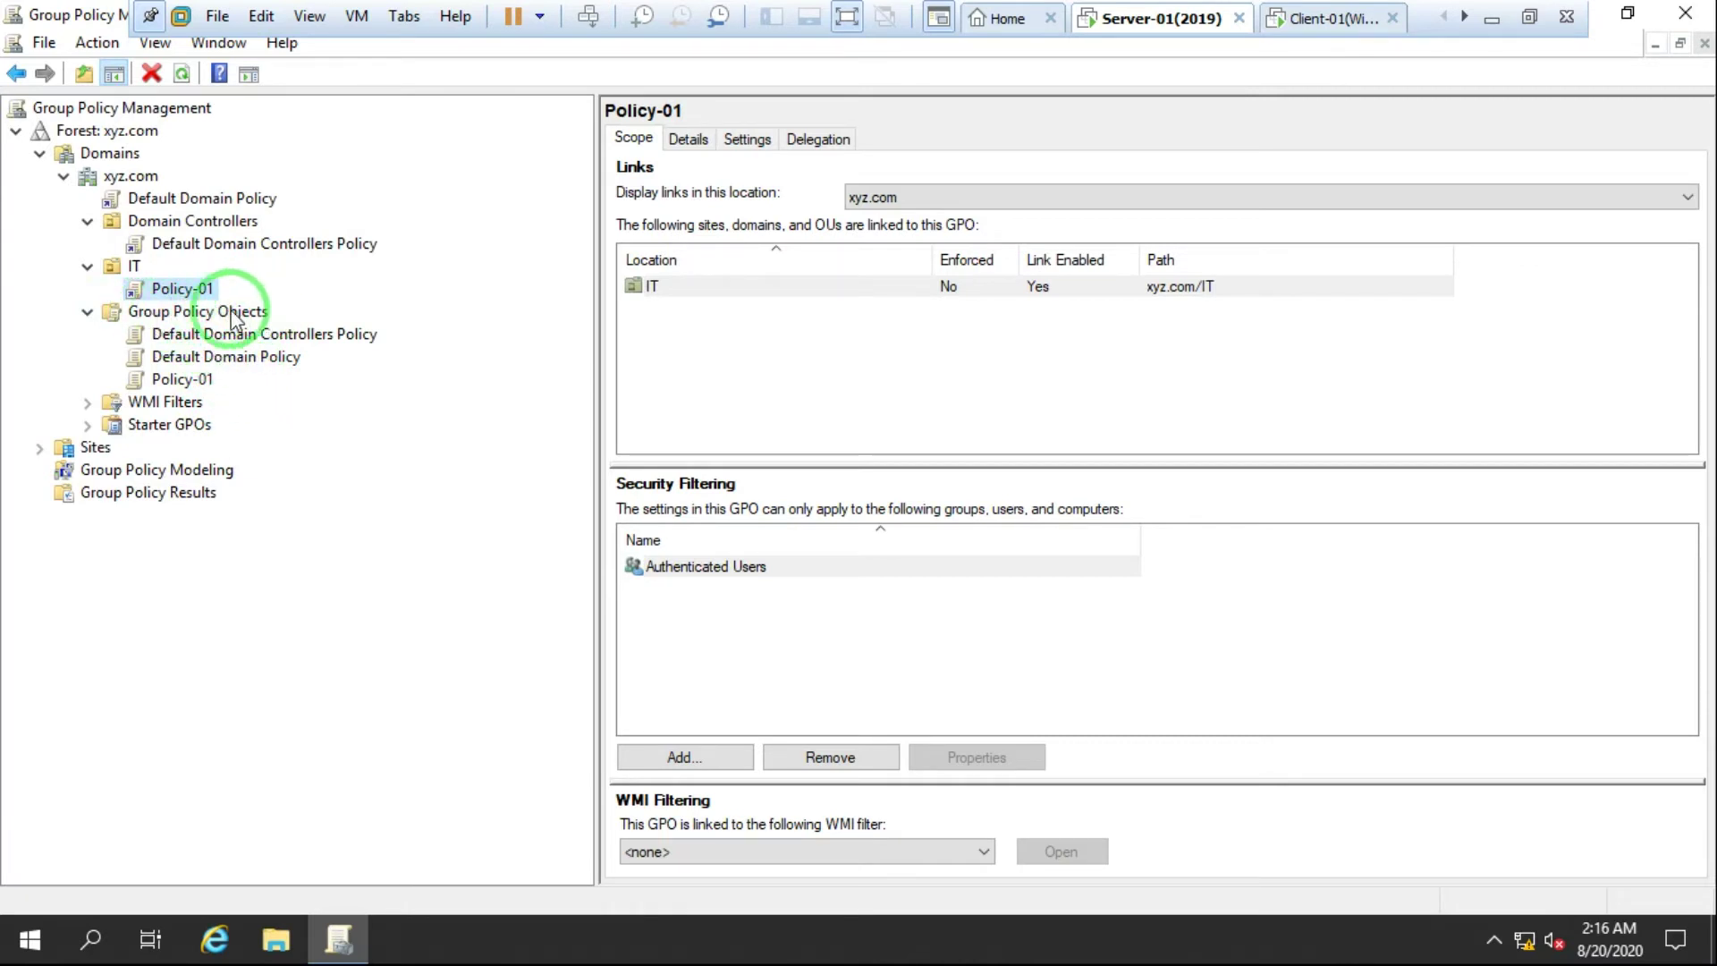
Step: Look at the backup options for the whole Group Policy Objects container and for Policy-01 without backing anything up
{"action": "right_click", "coordinate": [179, 313]}
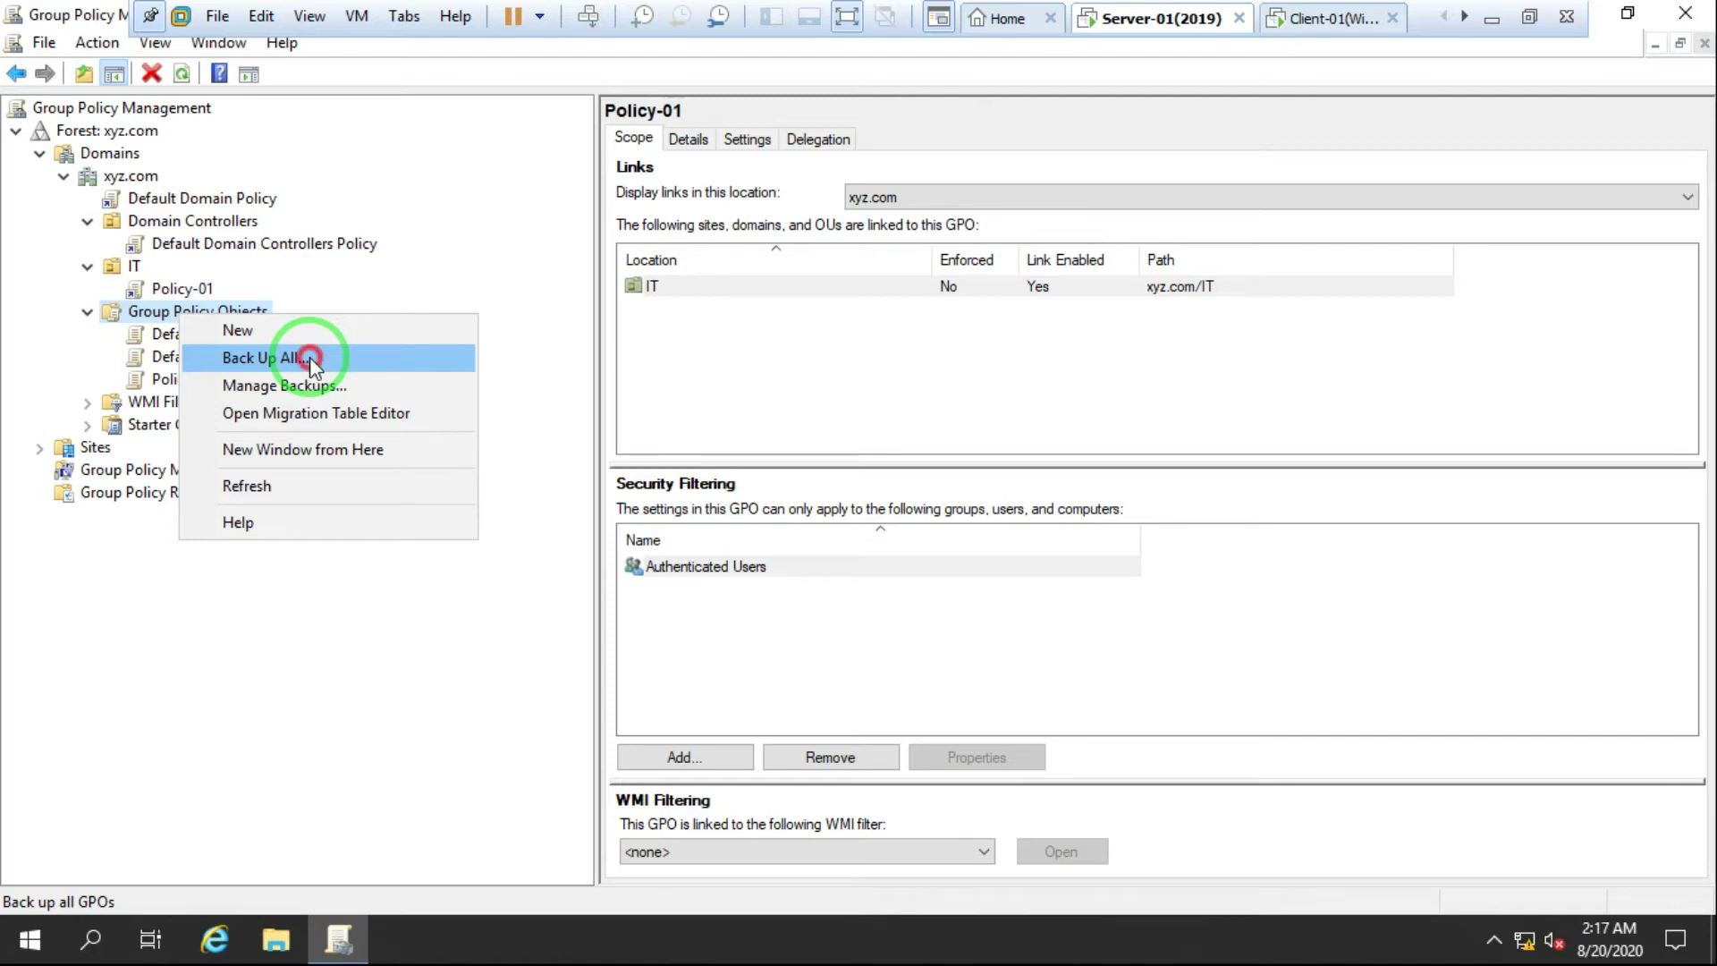
{"action": "left_click", "coordinate": [312, 360]}
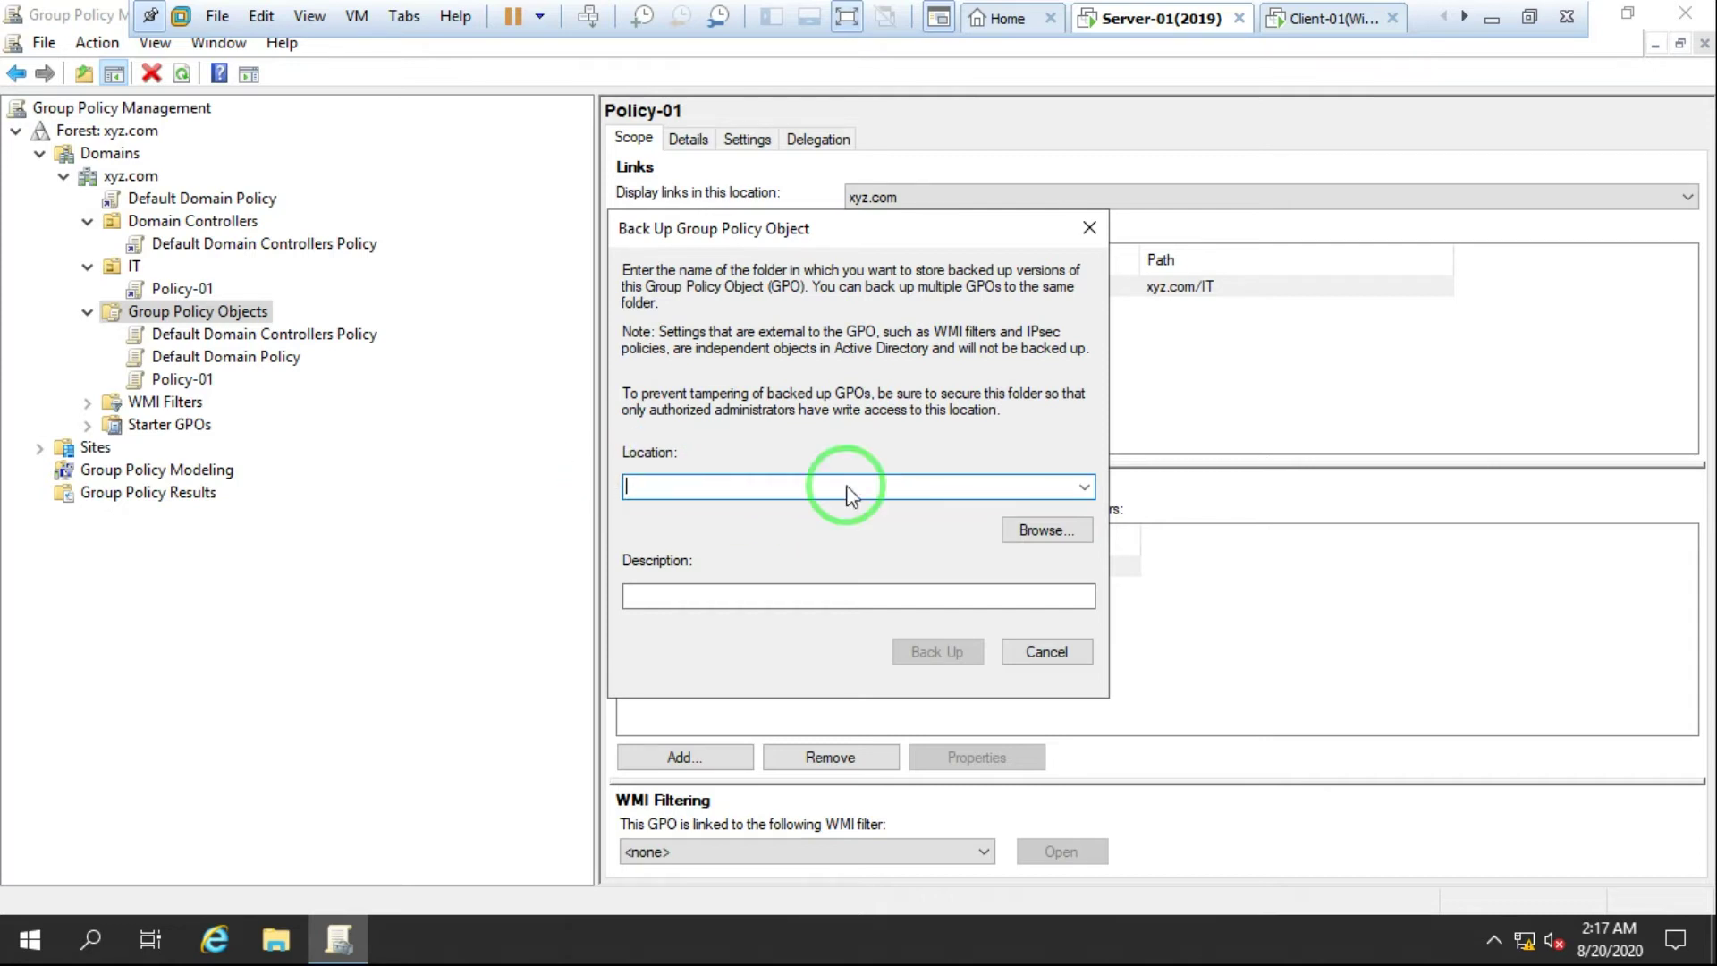
{"action": "left_click", "coordinate": [1090, 227]}
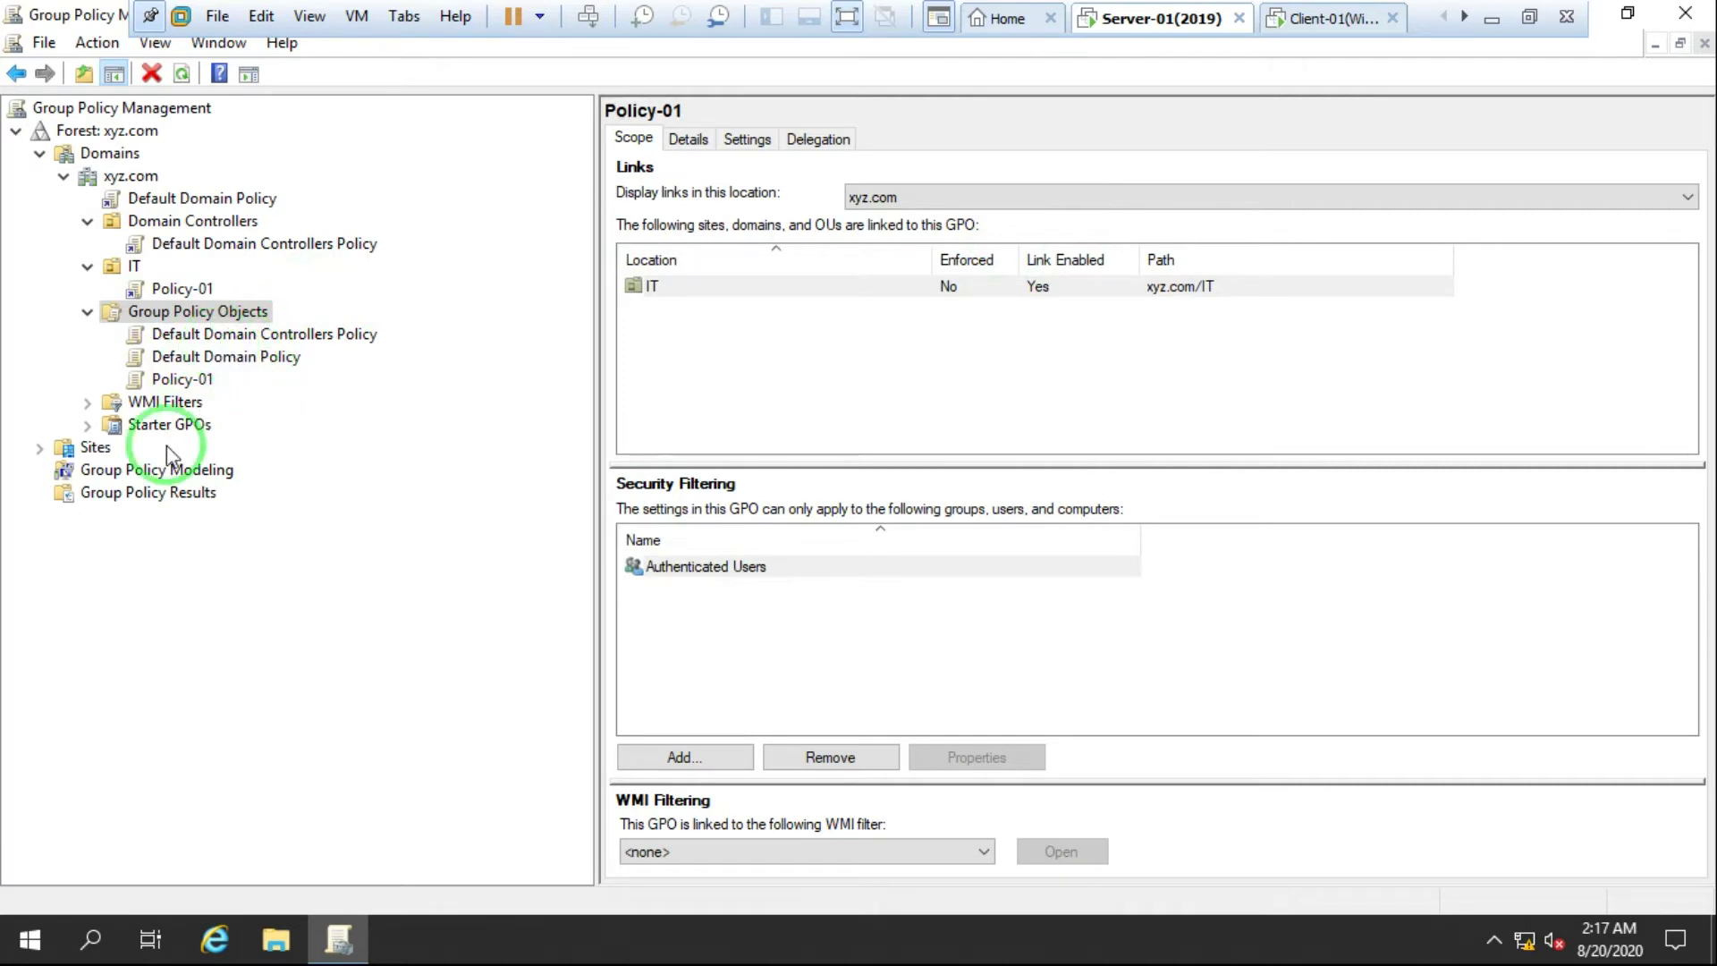
{"action": "right_click", "coordinate": [187, 381]}
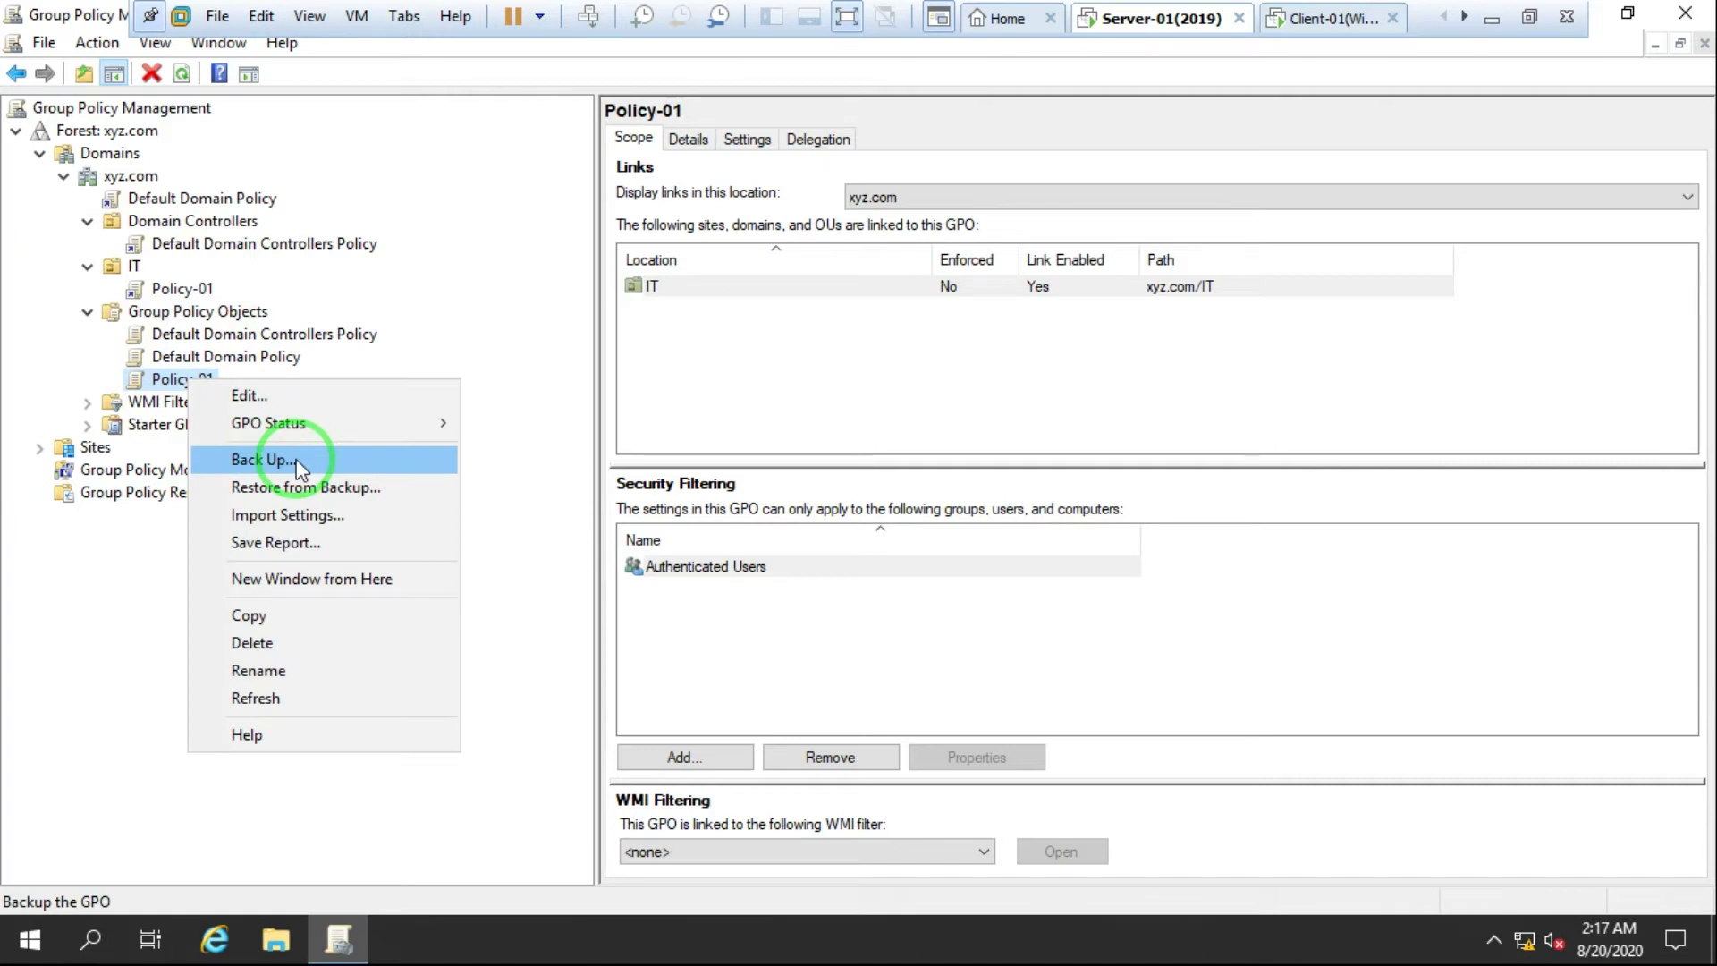
{"action": "left_click", "coordinate": [543, 471]}
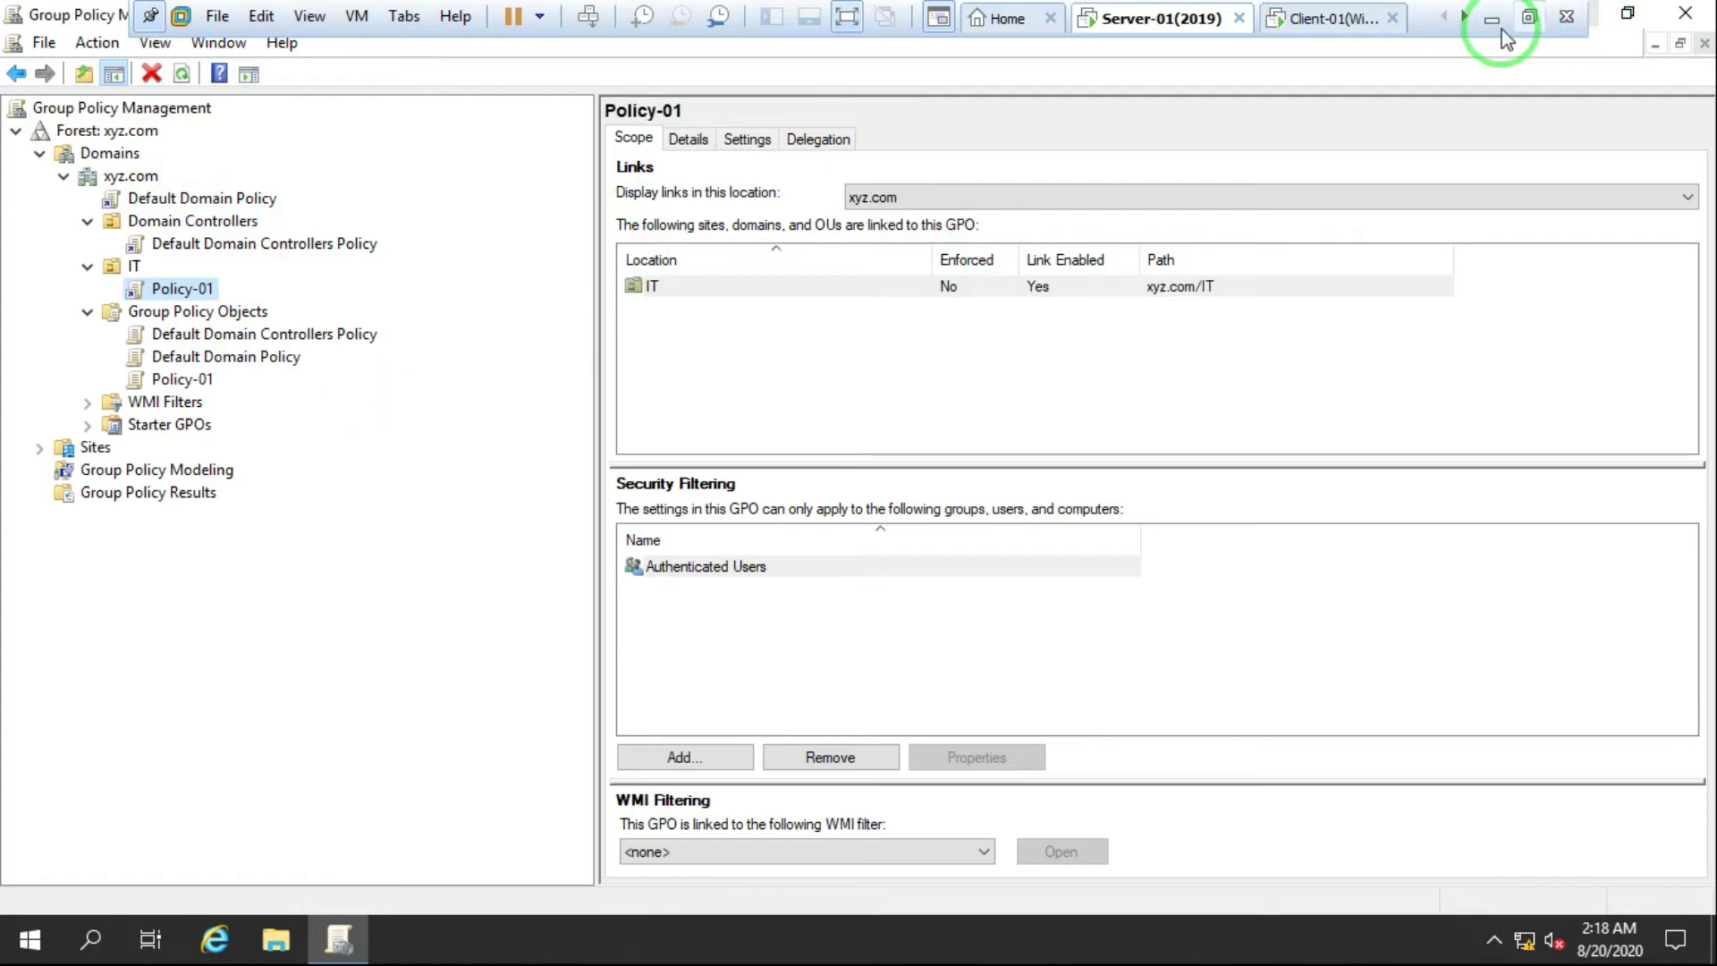
Step: Leave the policy console and open the C:\Windows\SYSVOL folder on the server in File Explorer
{"action": "left_click", "coordinate": [1627, 20]}
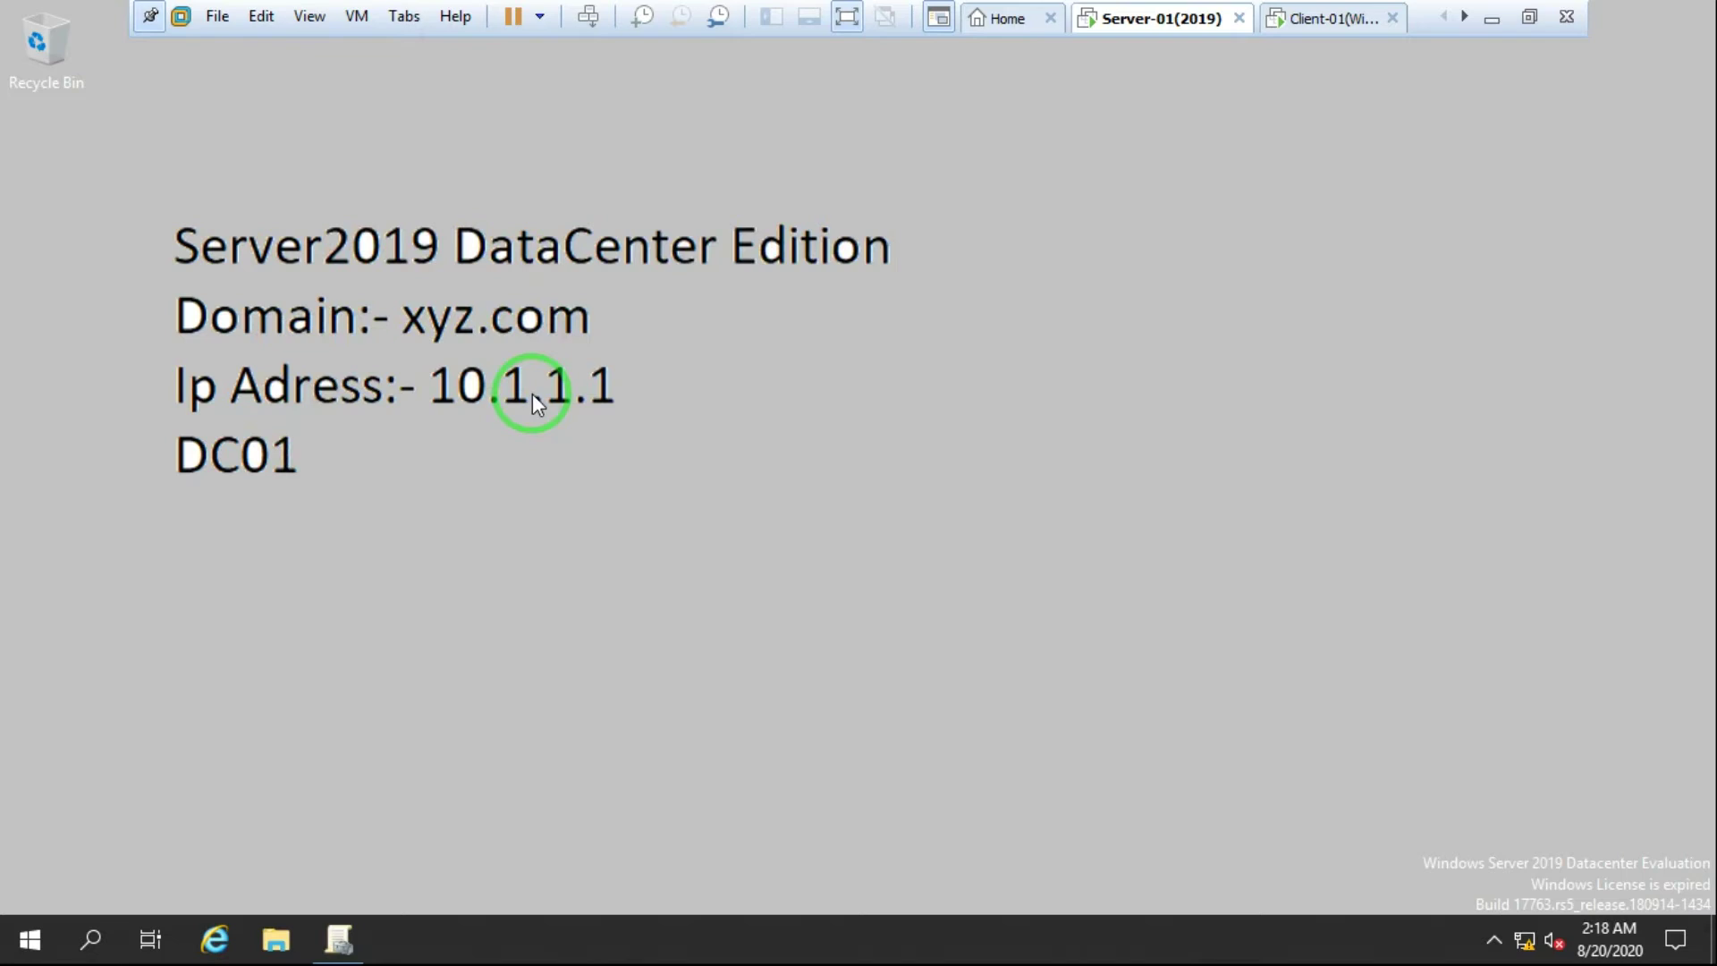
{"action": "key", "text": "super+e"}
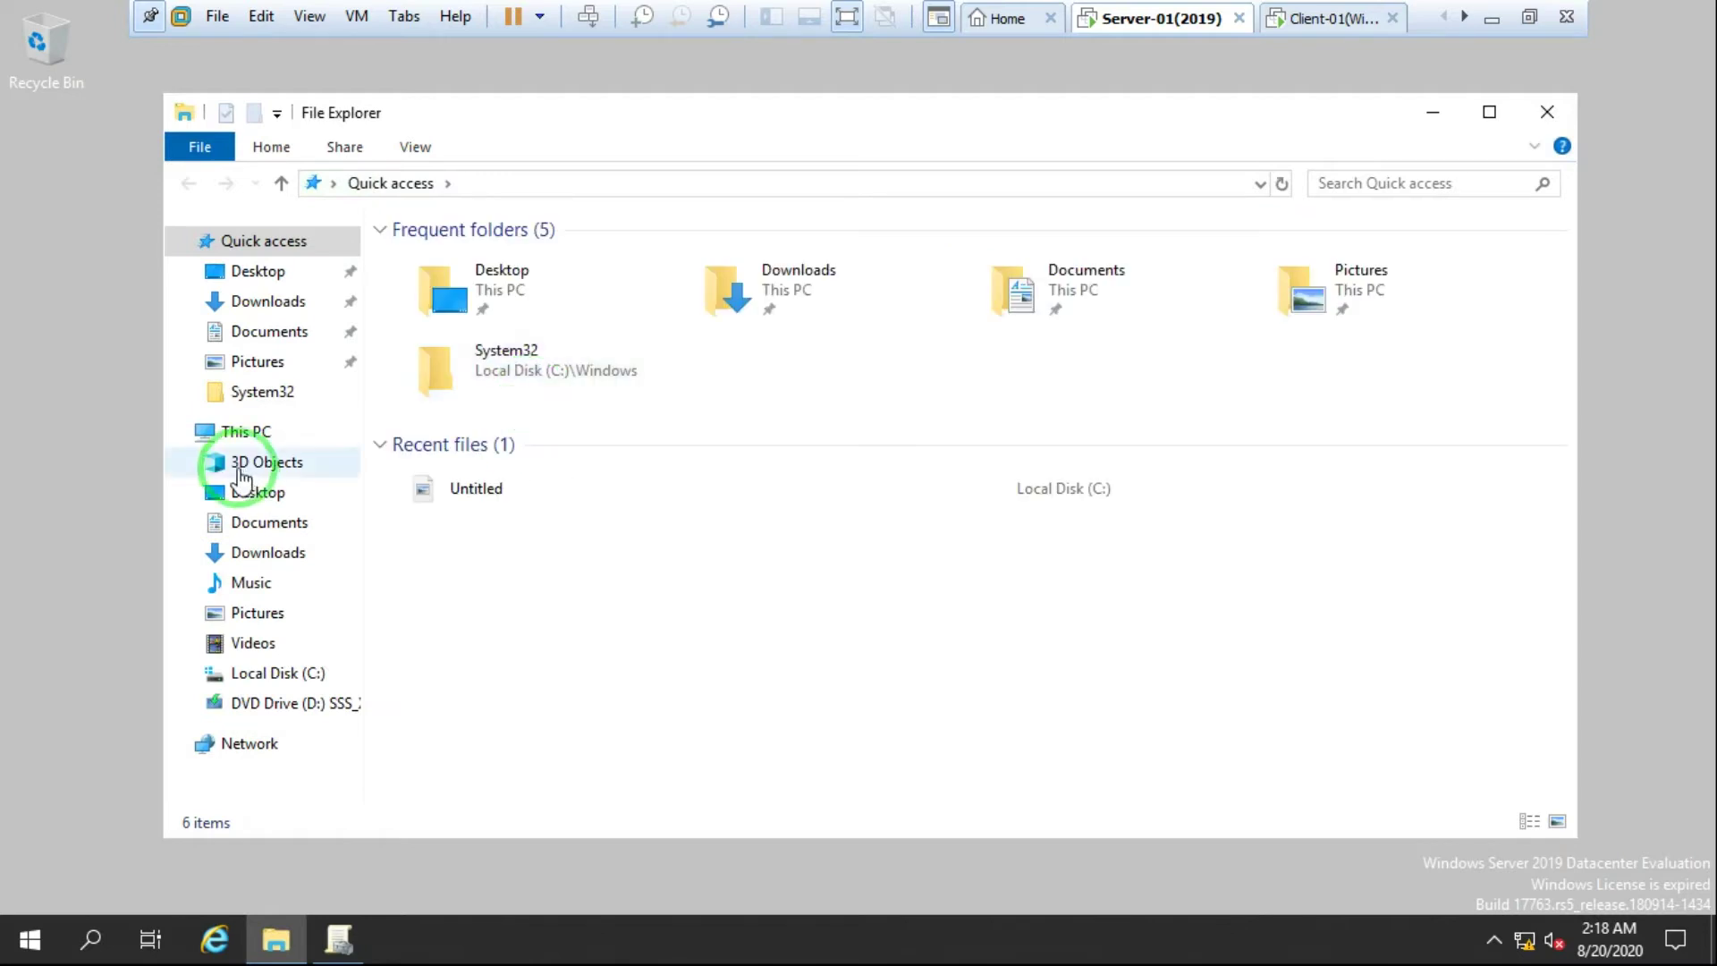
{"action": "left_click", "coordinate": [268, 678]}
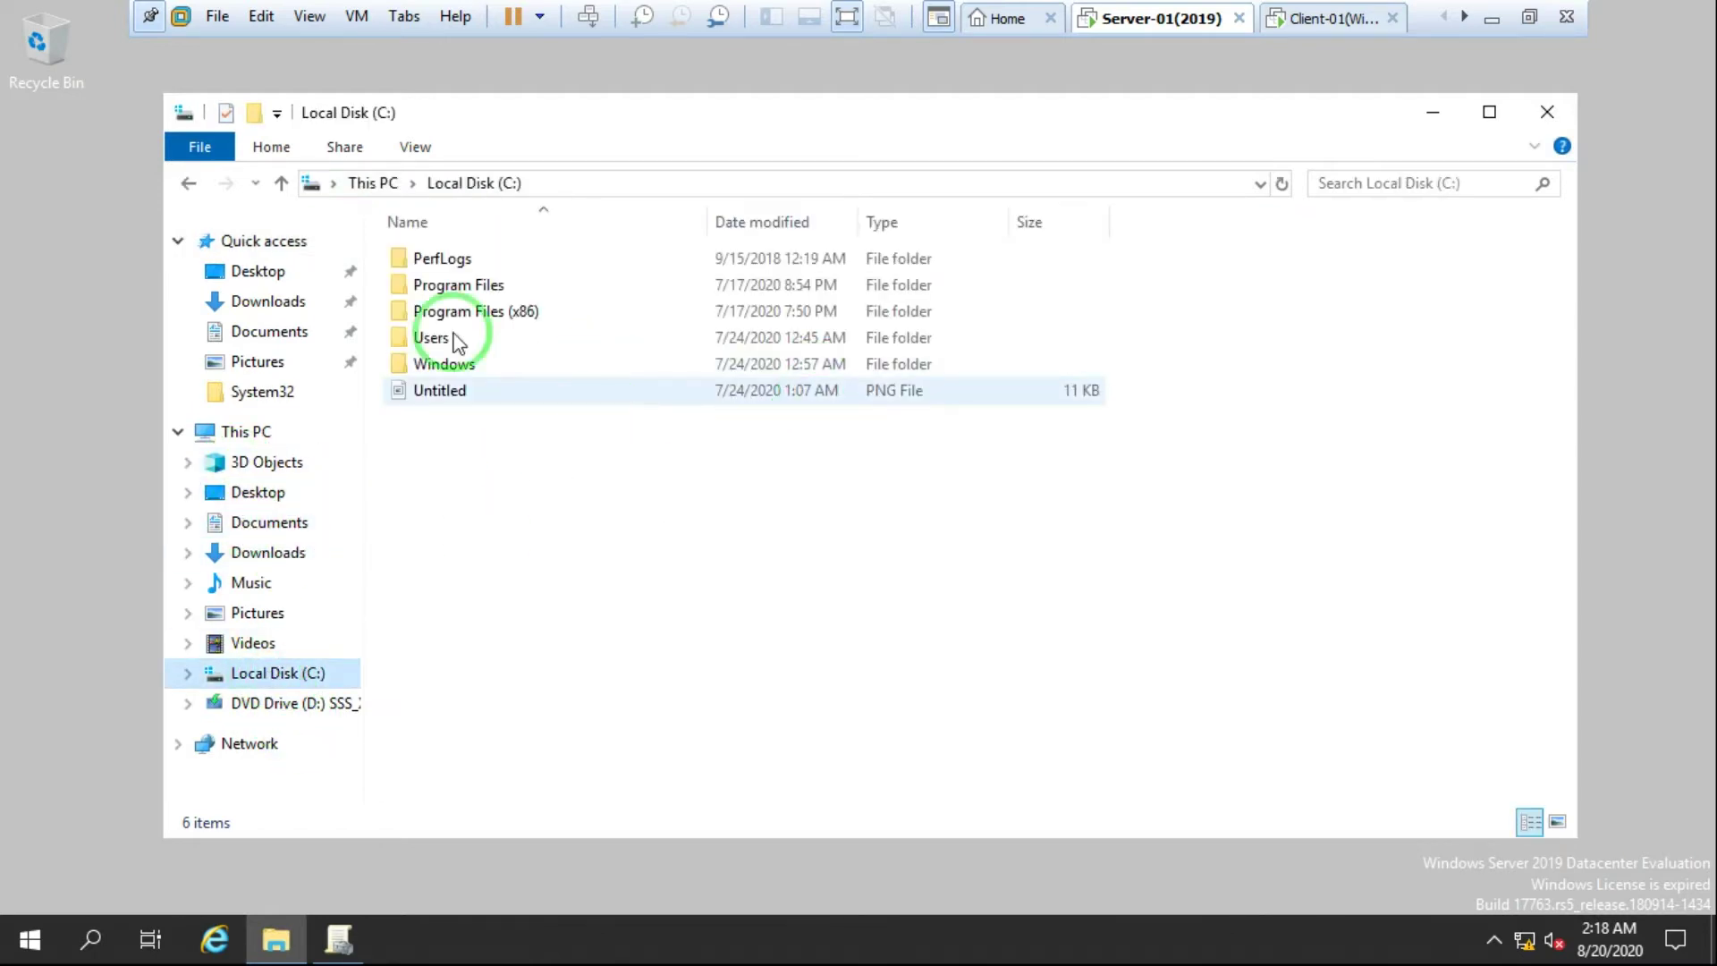
{"action": "left_click", "coordinate": [452, 367]}
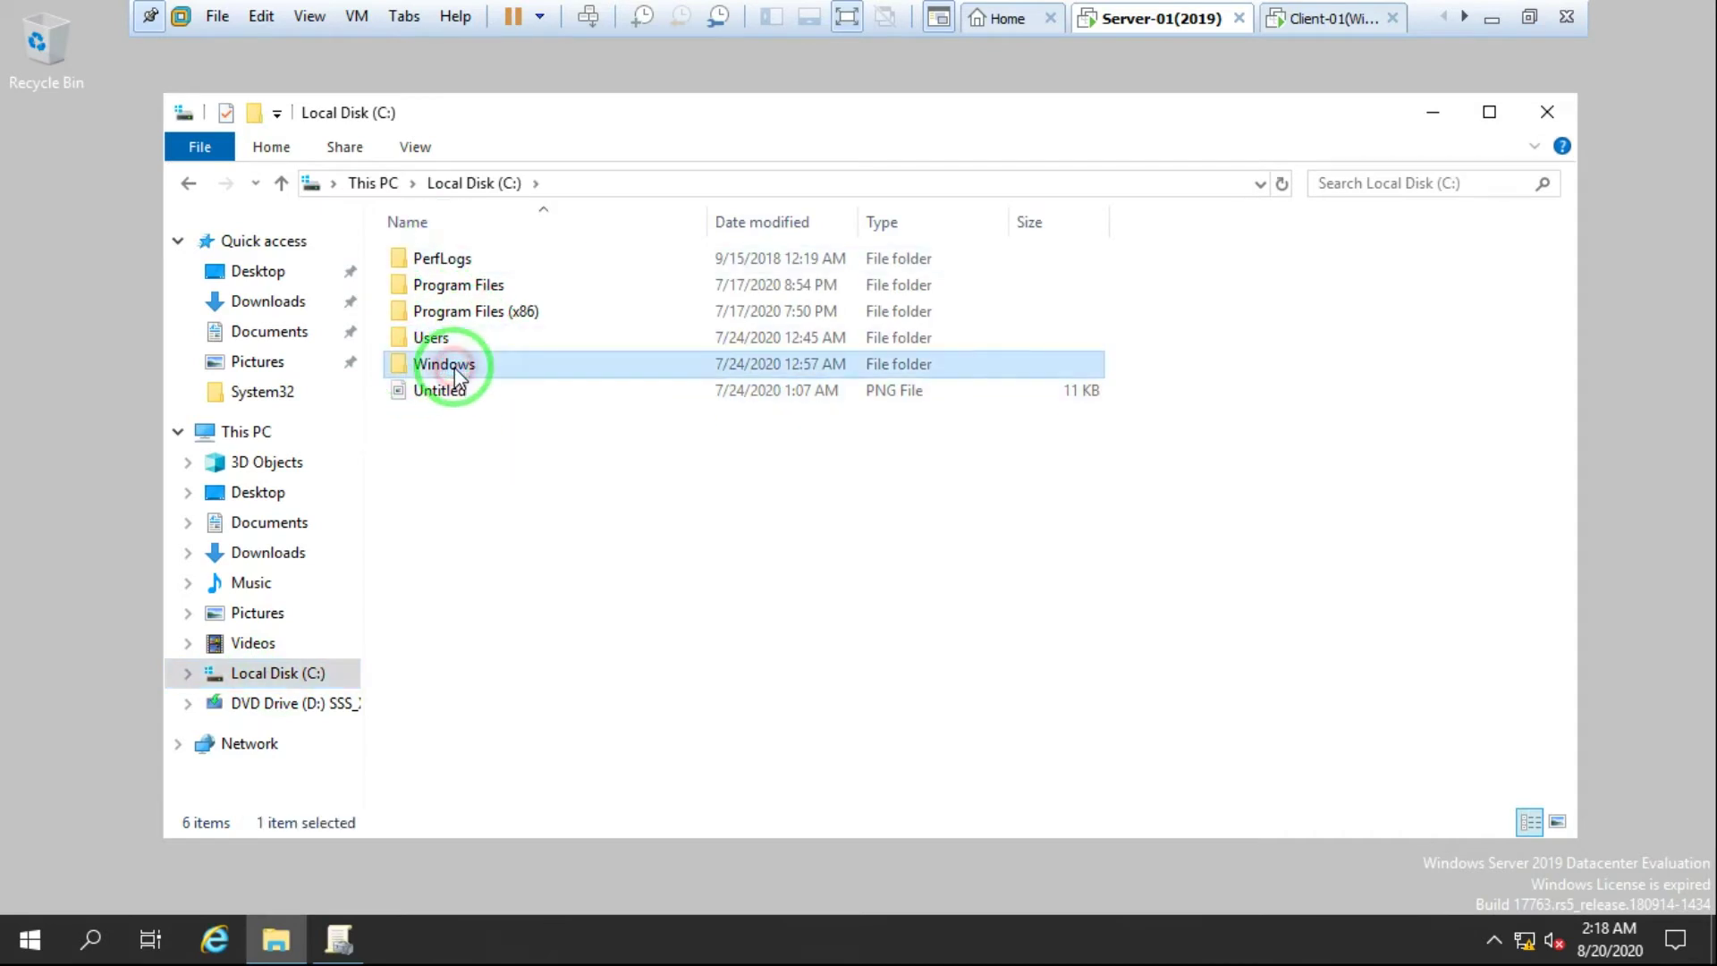
{"action": "double_click", "coordinate": [454, 365]}
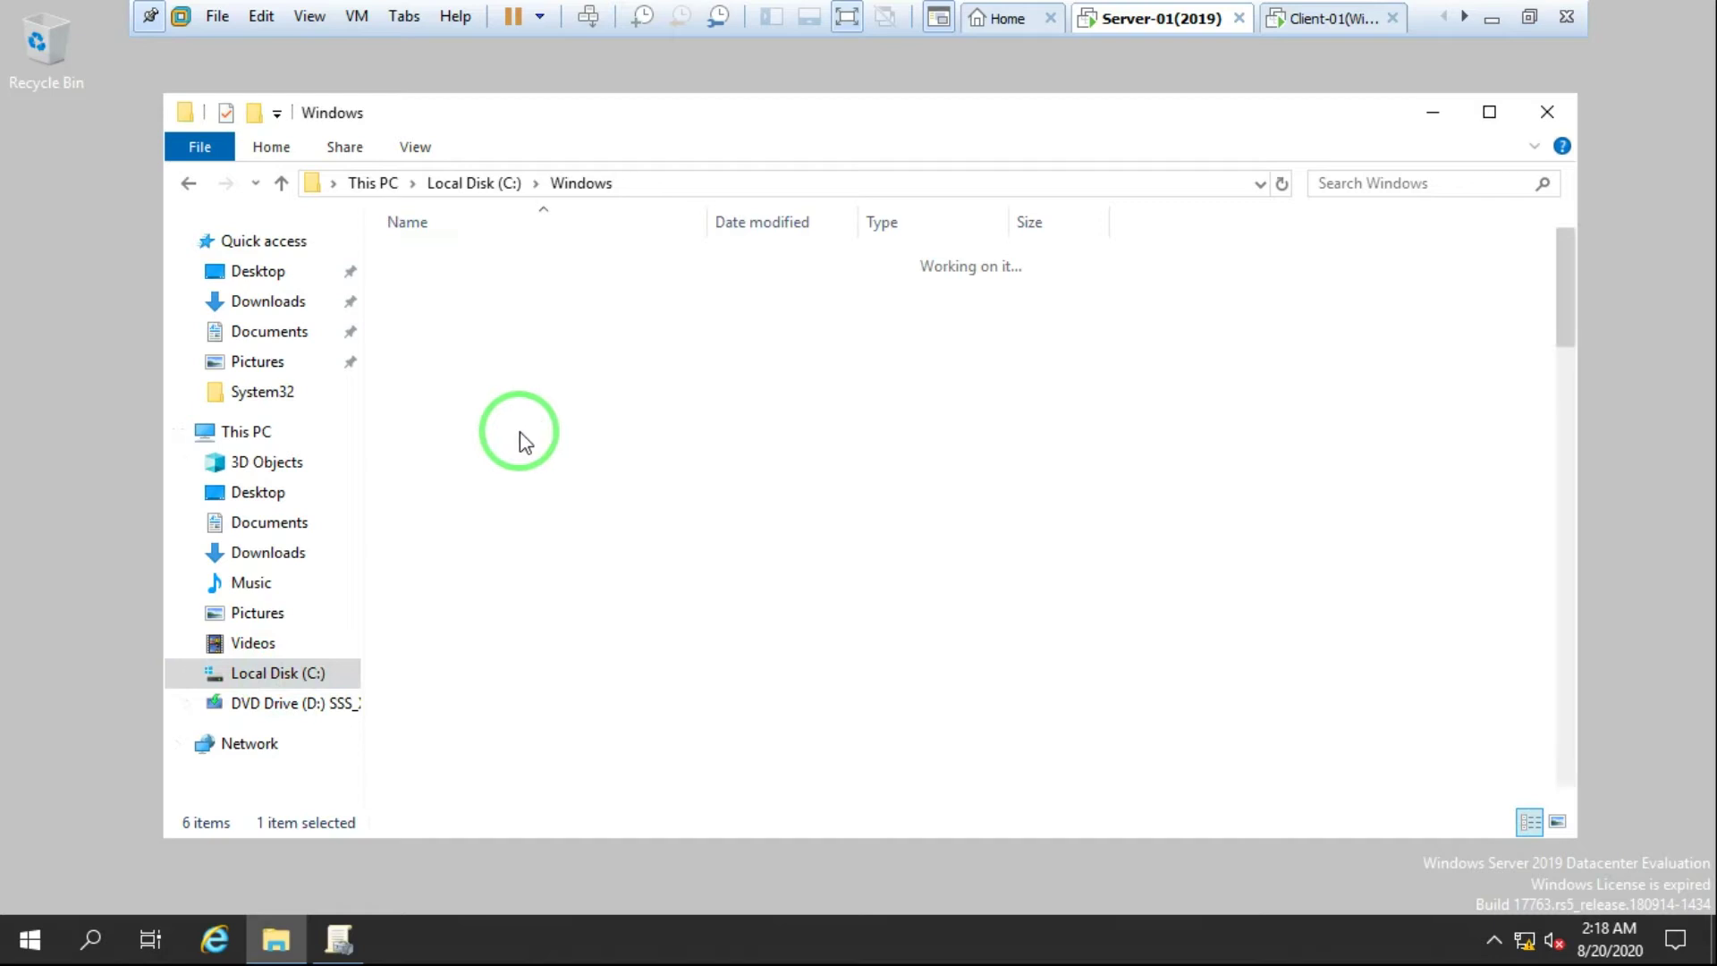
{"action": "left_click", "coordinate": [440, 526]}
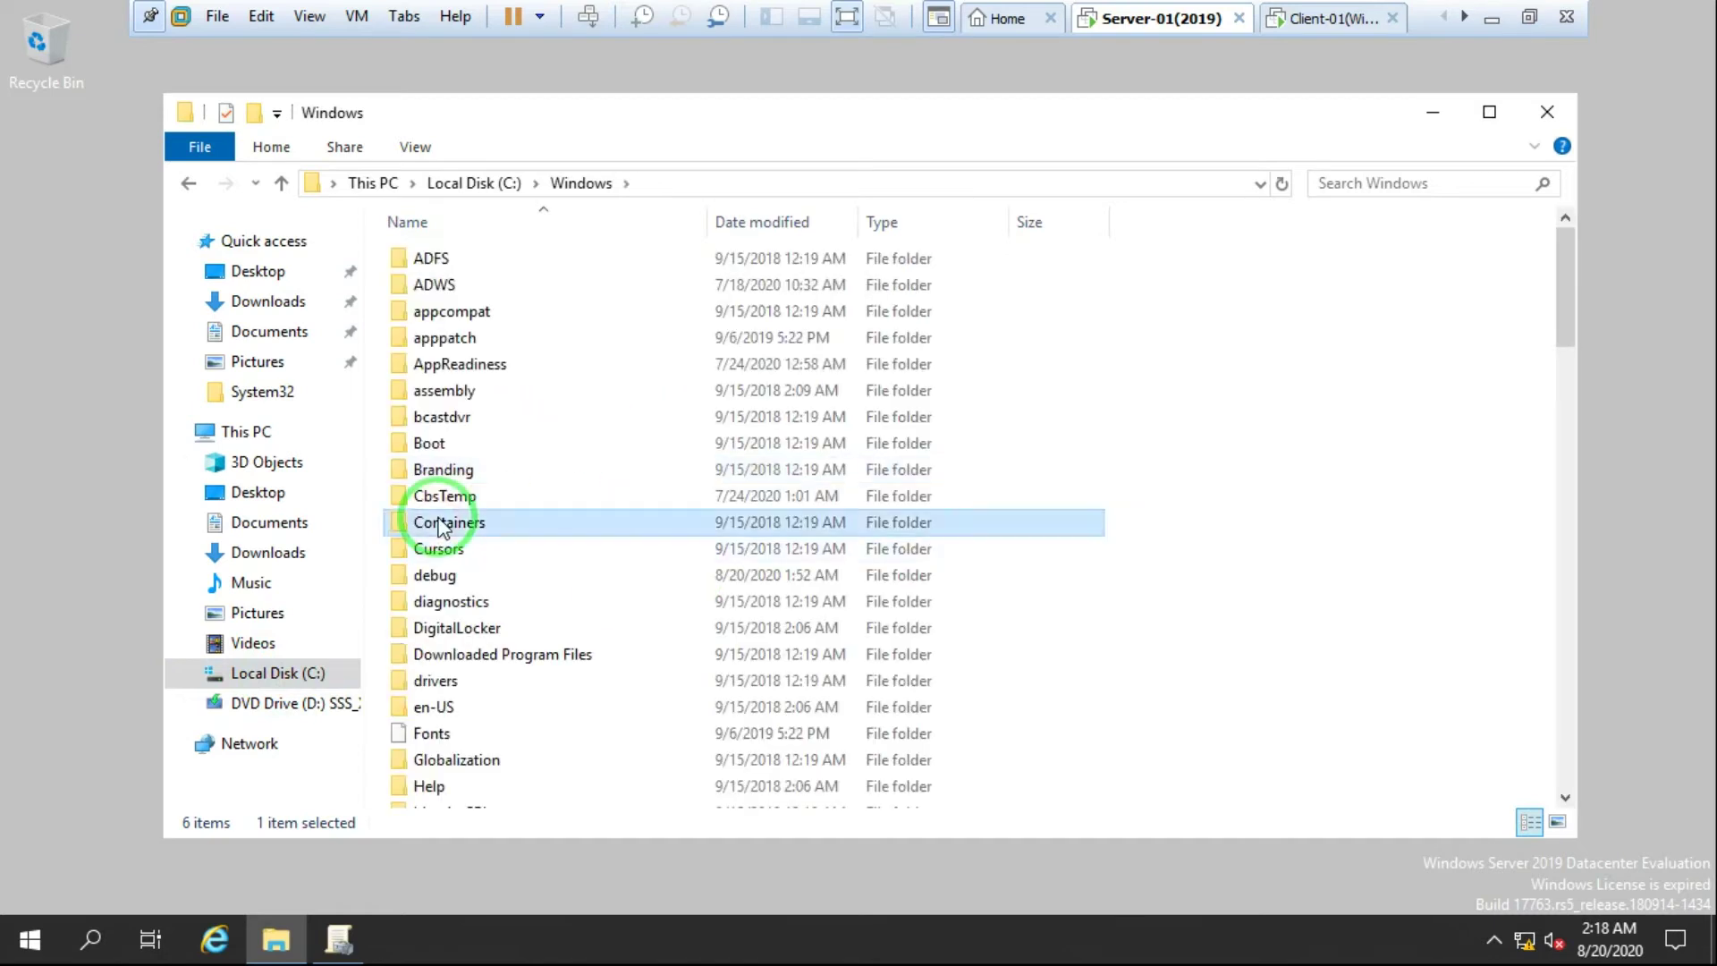
{"action": "type", "text": "sy"}
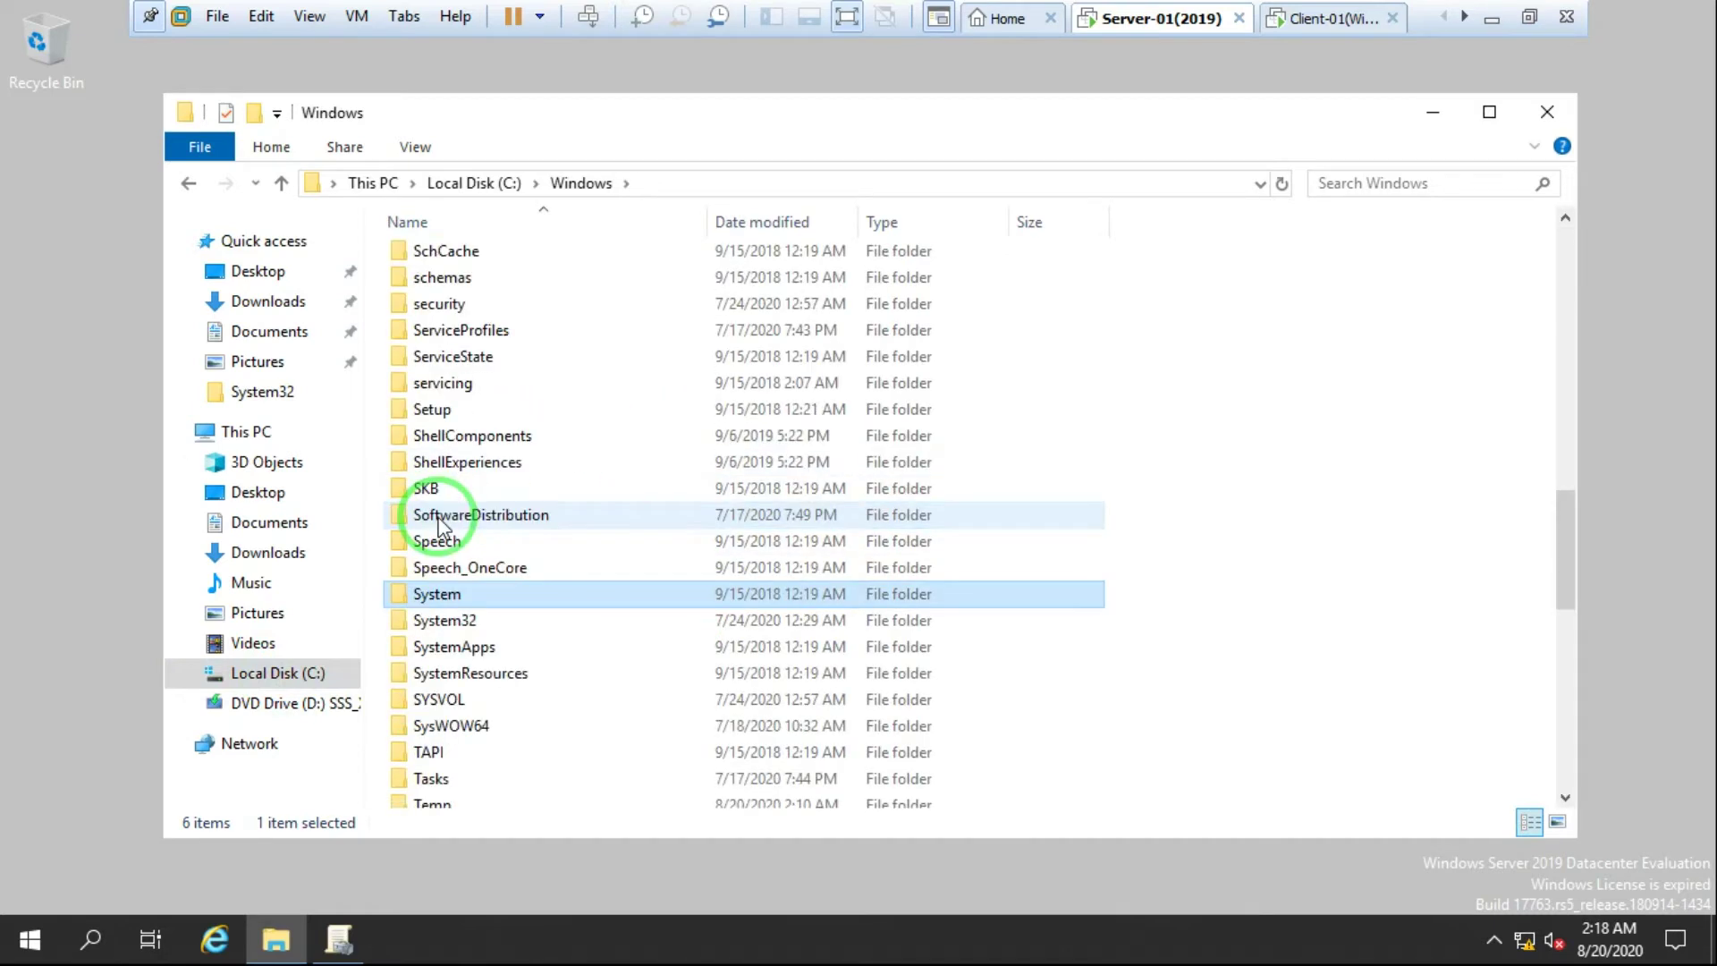
{"action": "left_click", "coordinate": [452, 702]}
{"action": "double_click", "coordinate": [452, 702]}
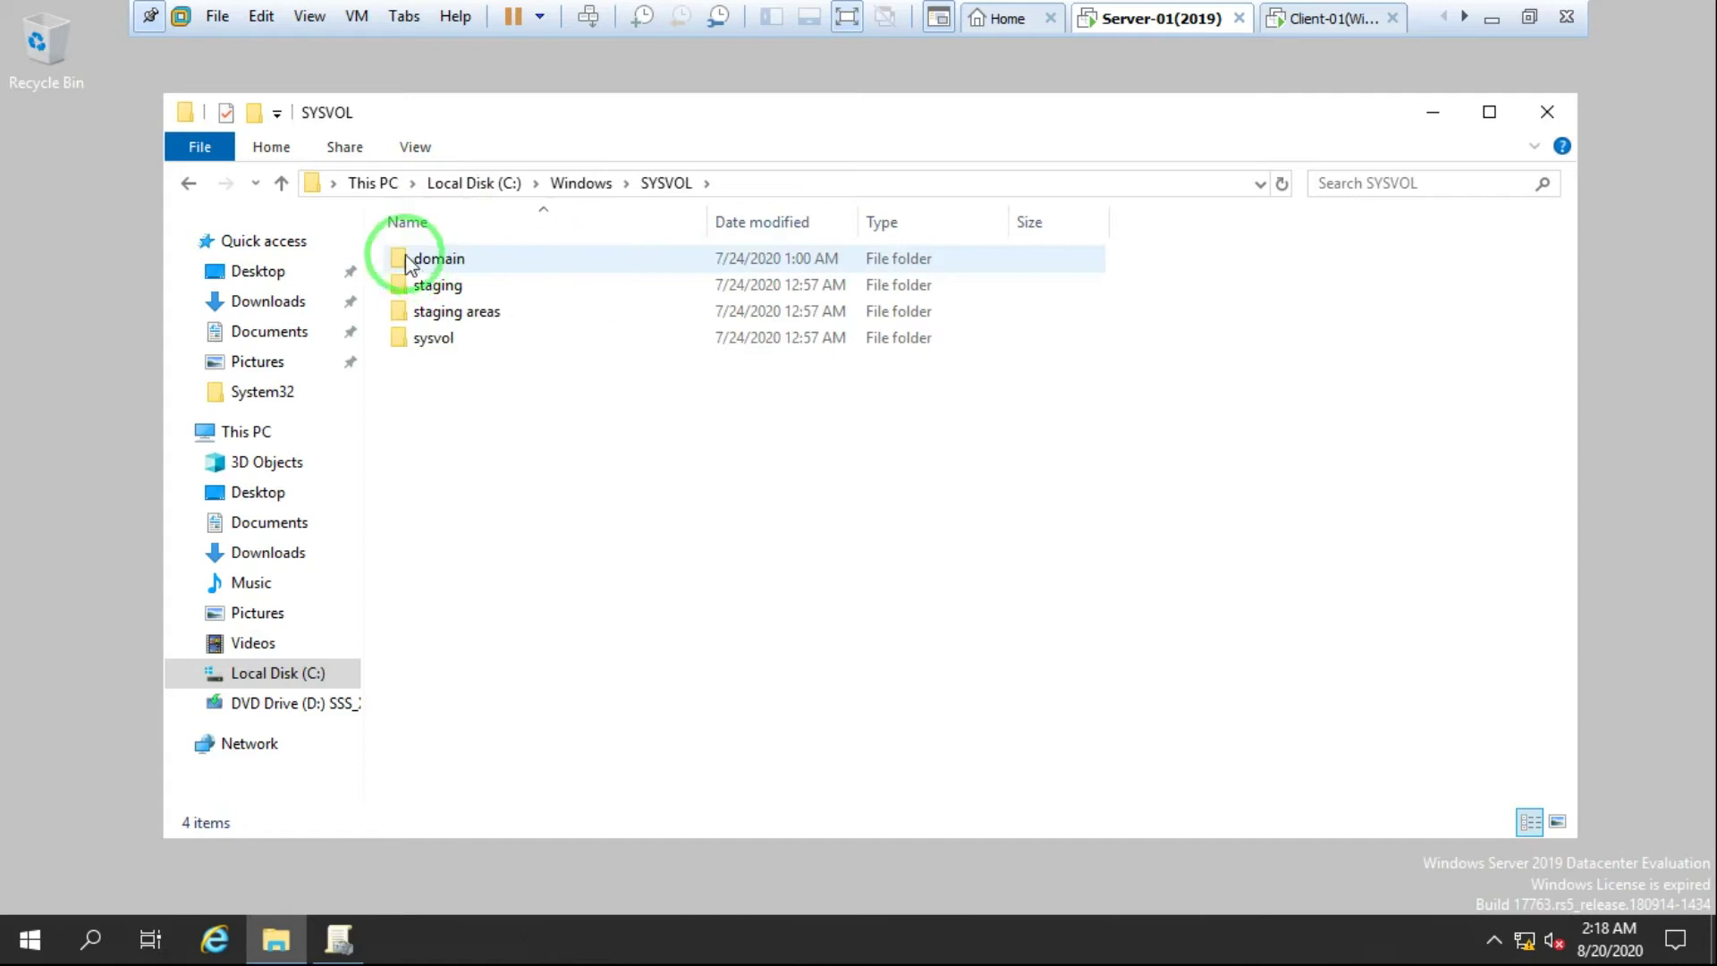
Step: Open the Policies folder inside domain and widen the Name column to show the full GPO GUID folder names
{"action": "left_click", "coordinate": [449, 259]}
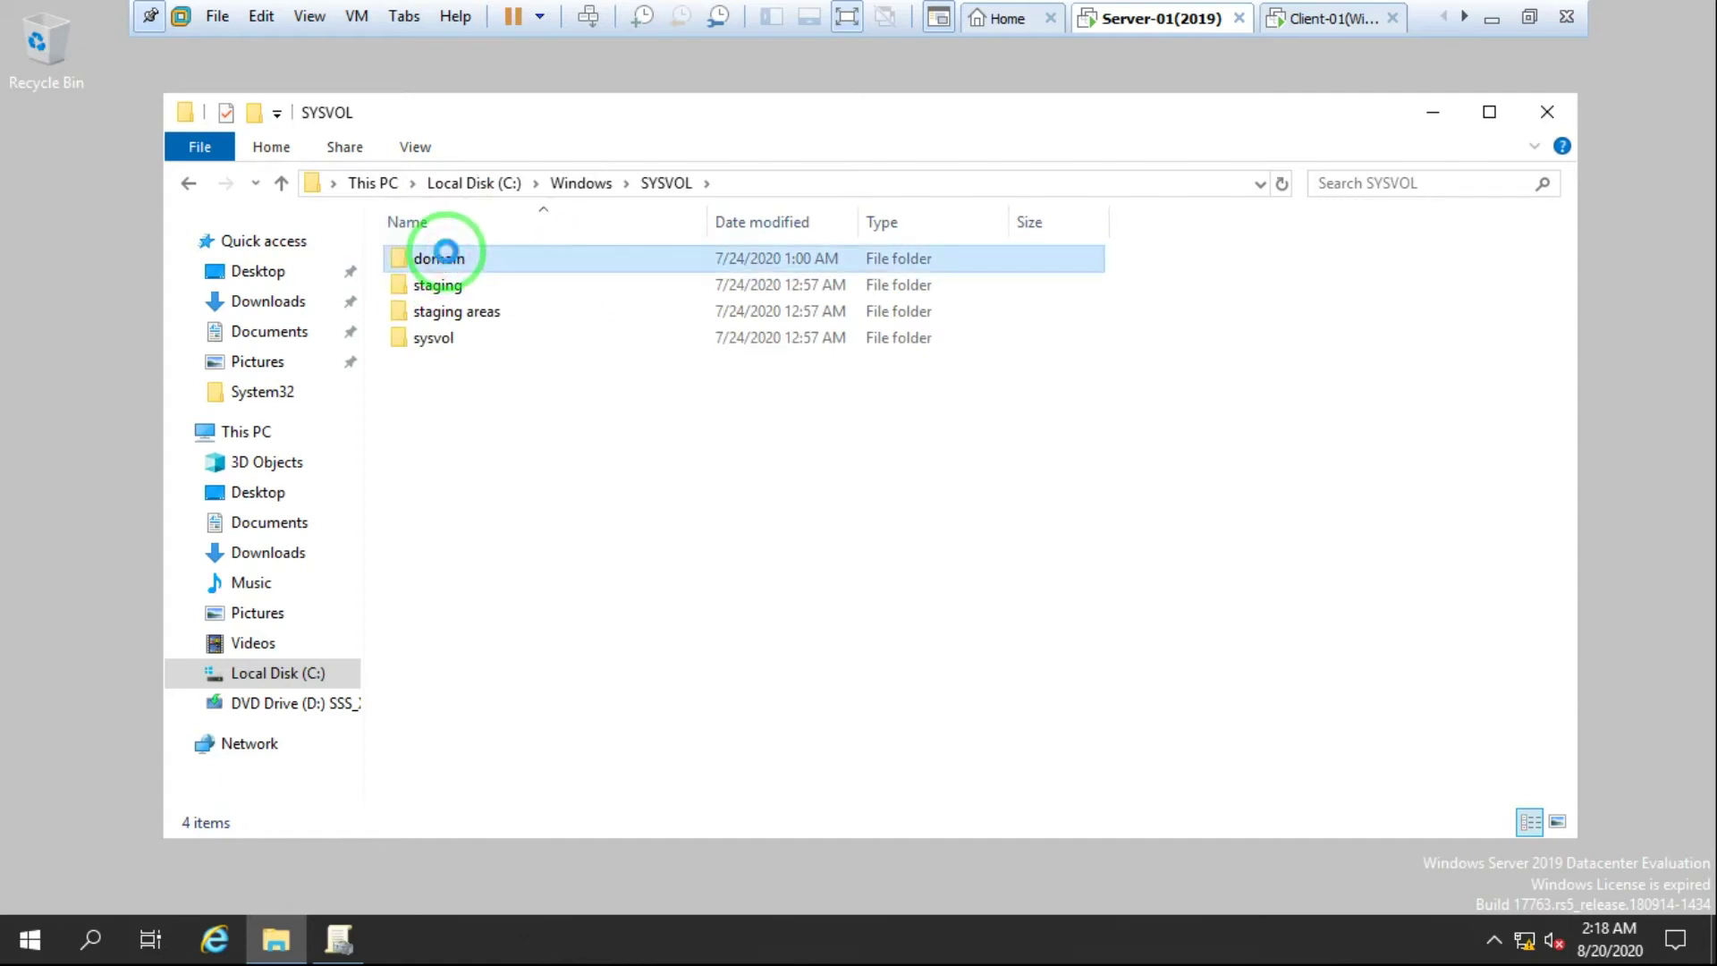
{"action": "double_click", "coordinate": [446, 257]}
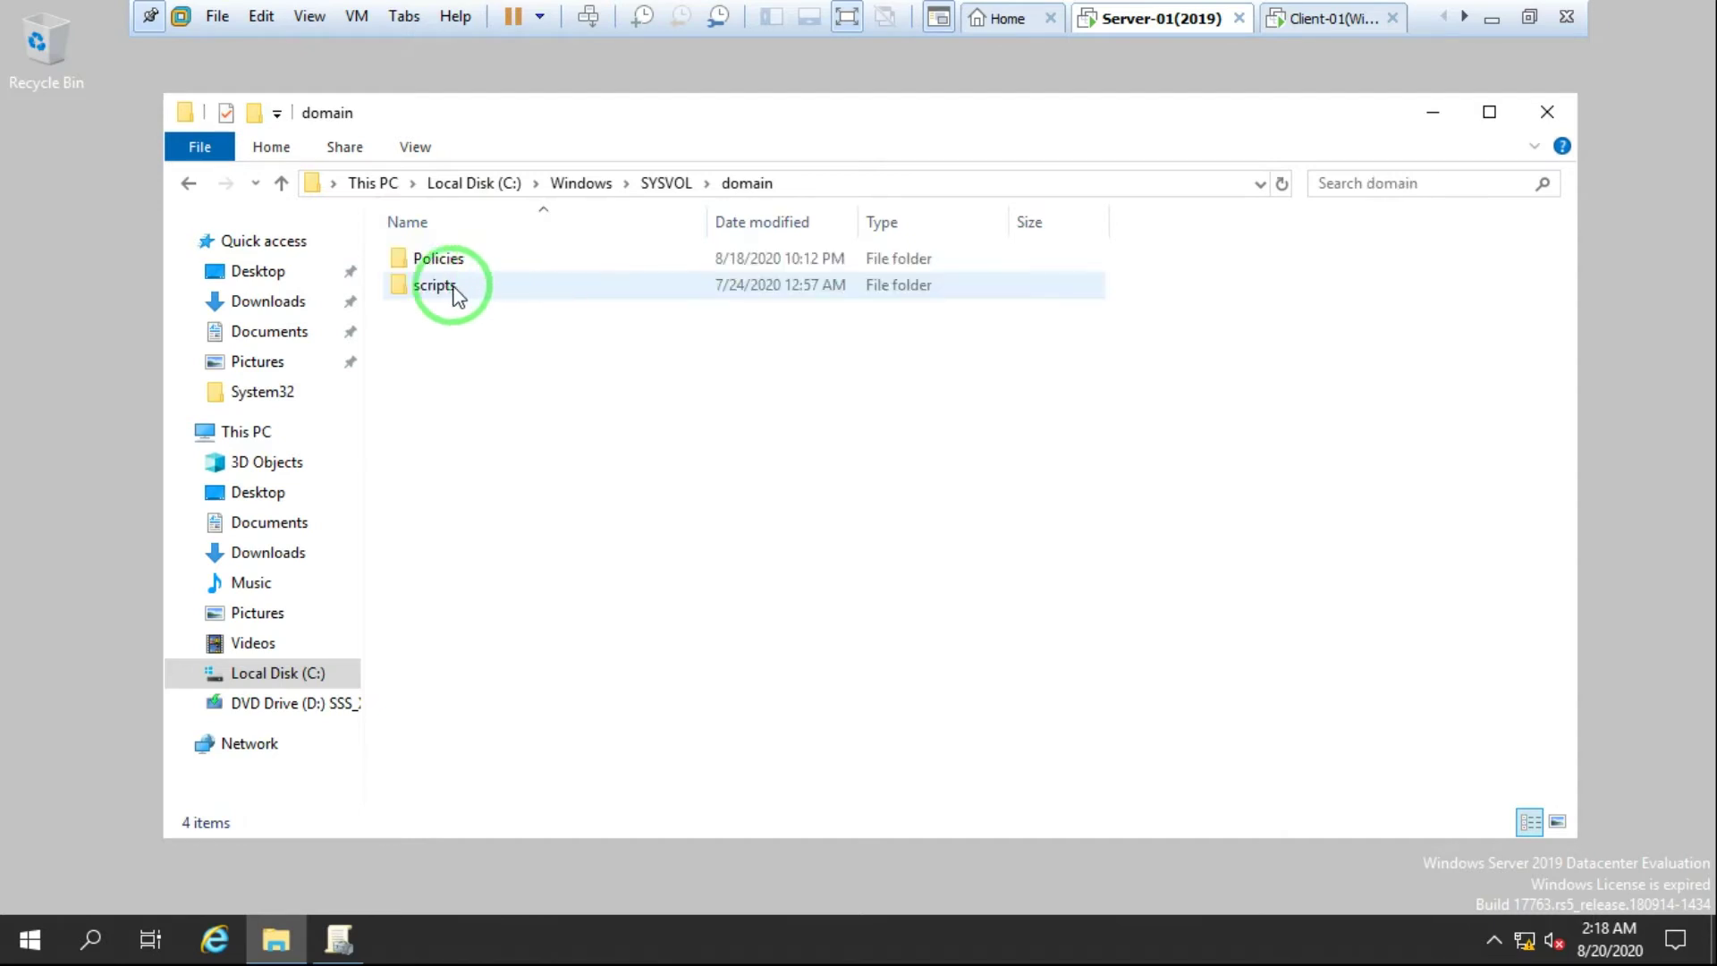
{"action": "left_click", "coordinate": [437, 265]}
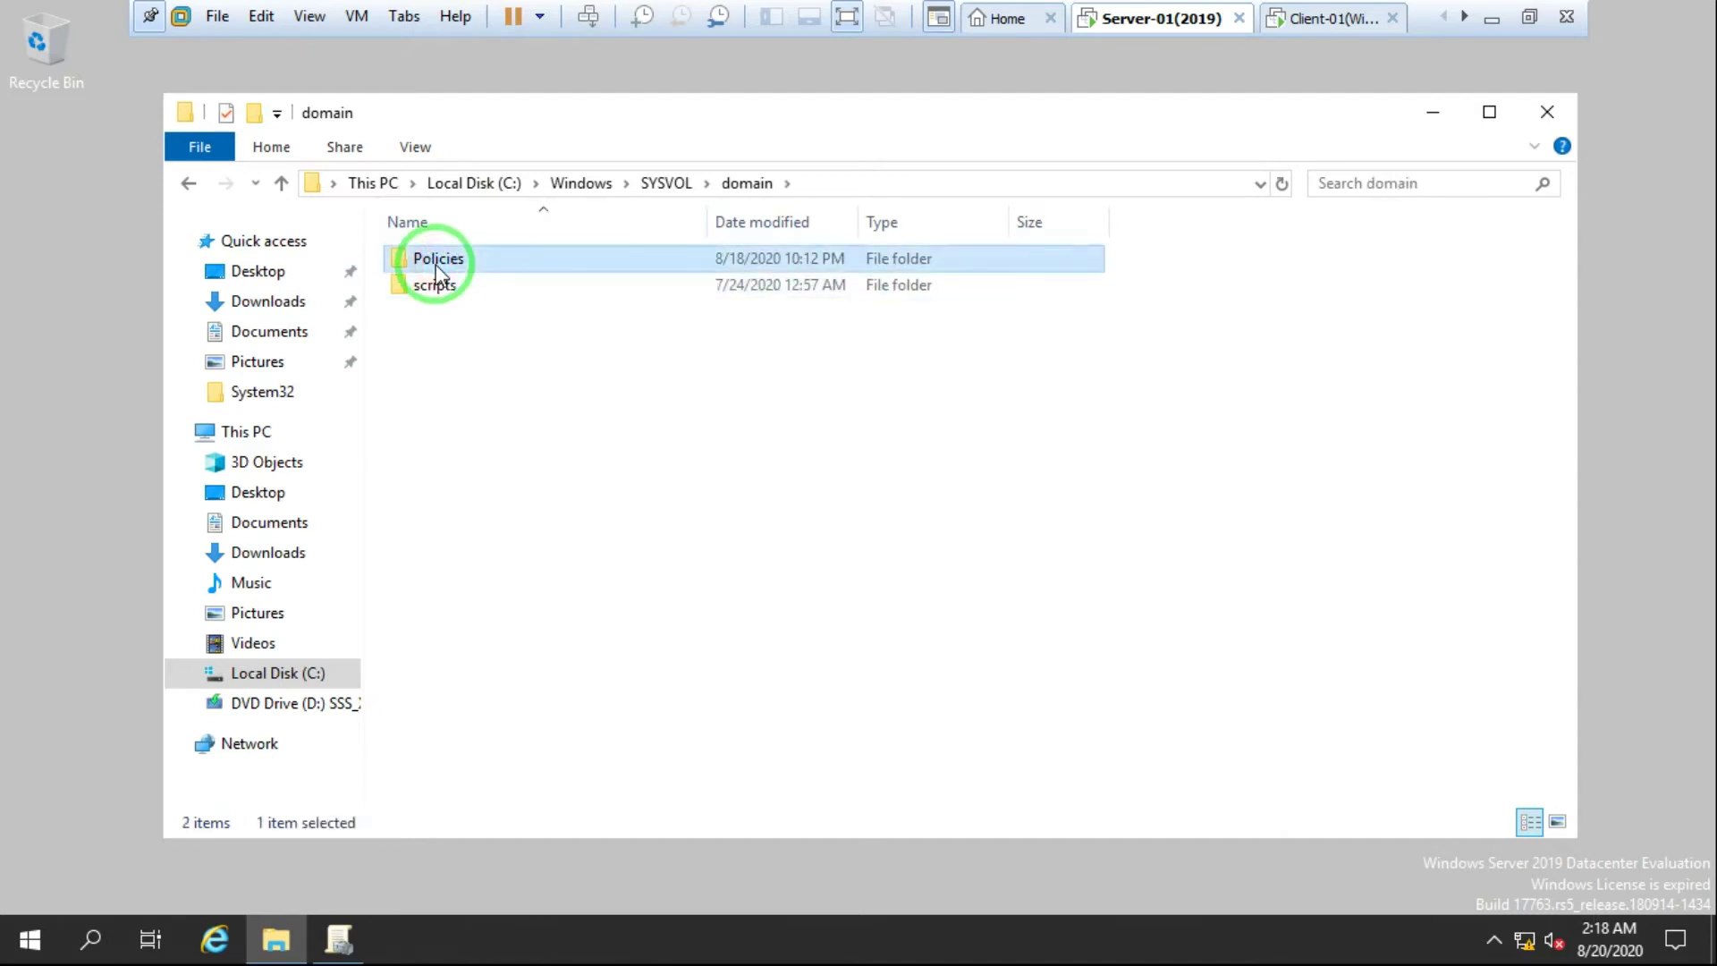
{"action": "double_click", "coordinate": [437, 264]}
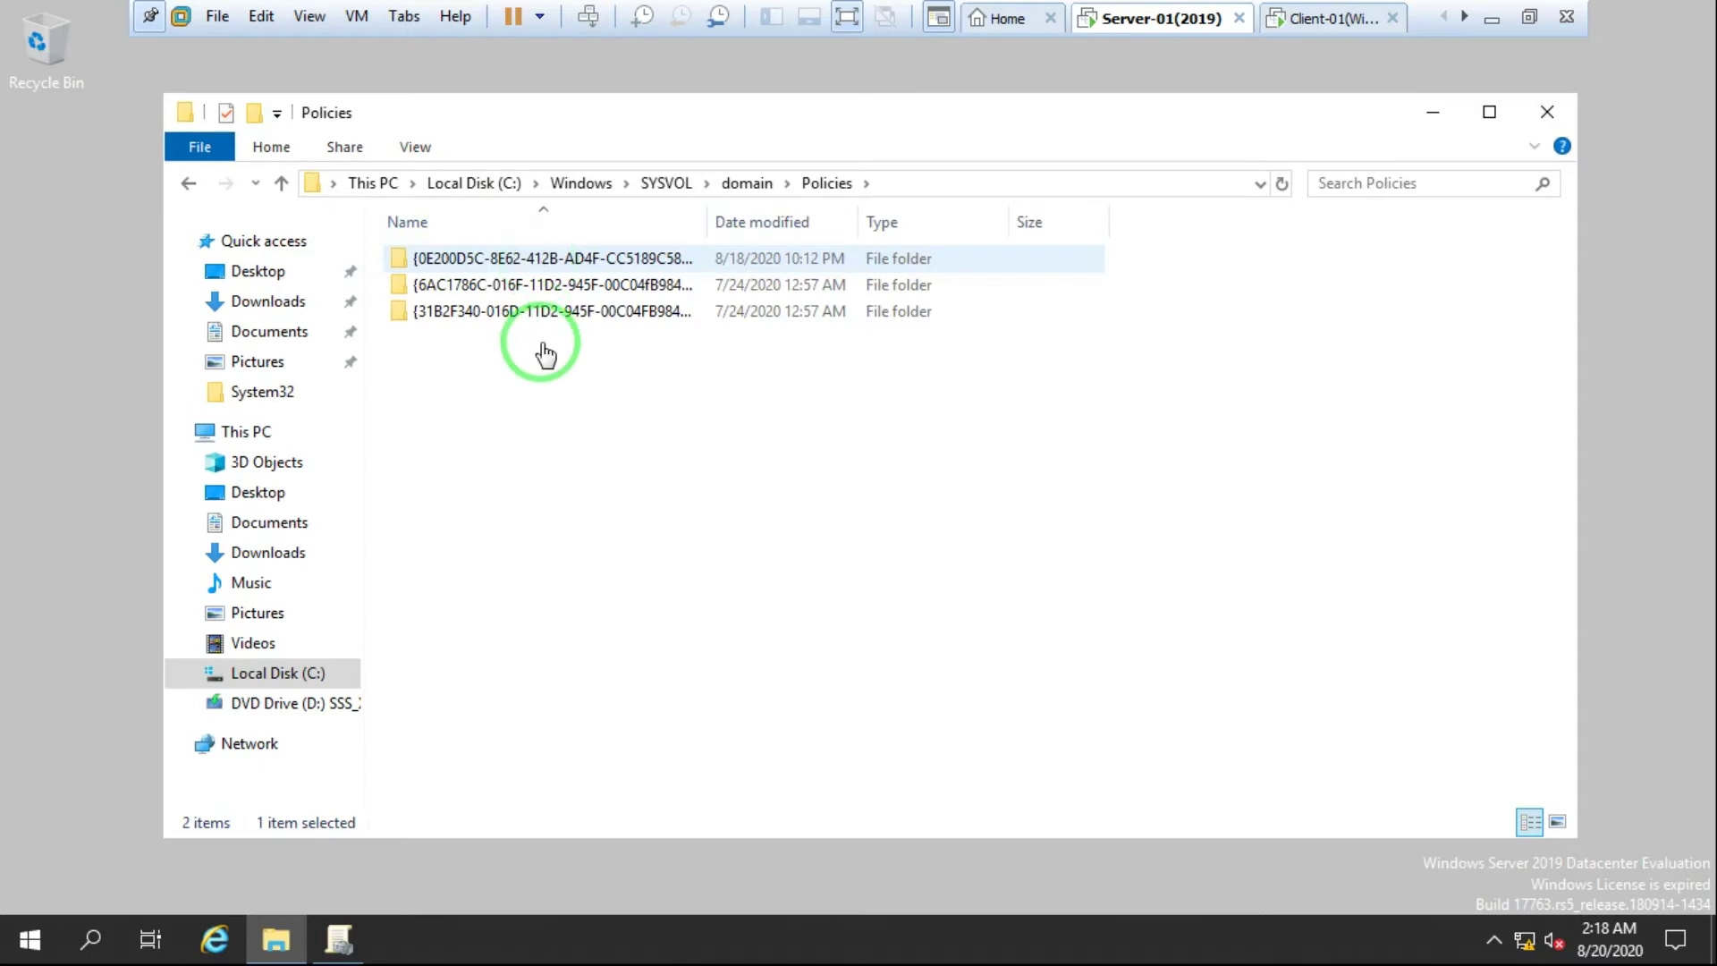
{"action": "double_click", "coordinate": [711, 229]}
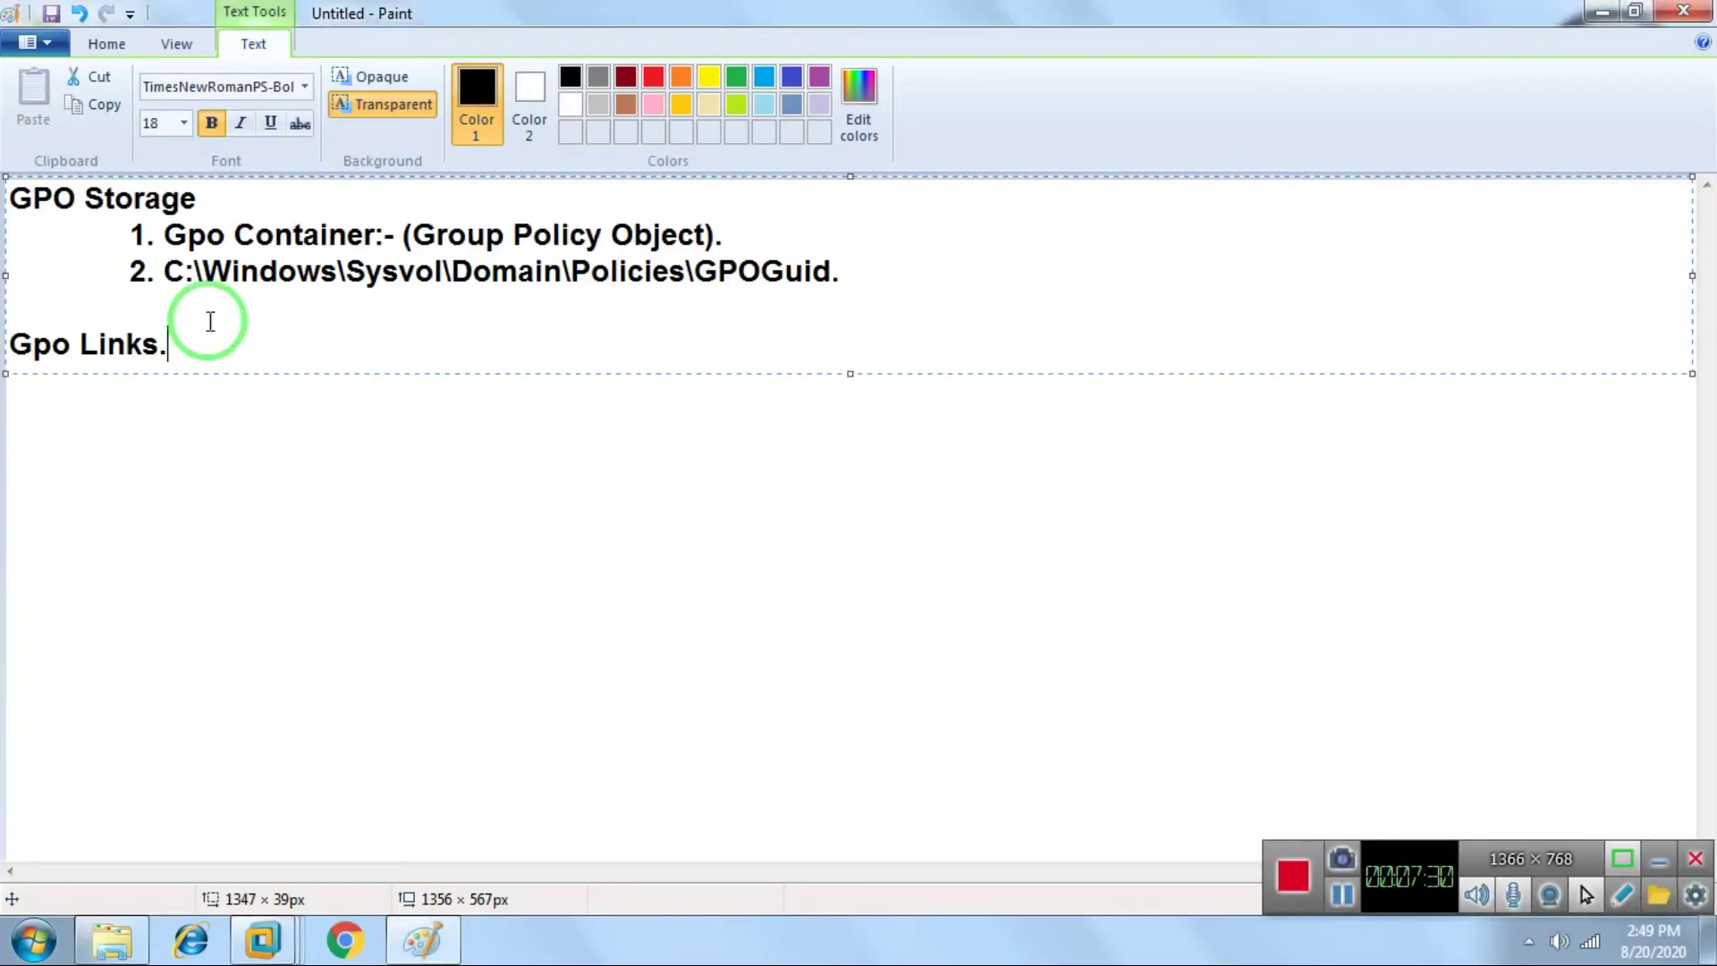
Step: Highlight GPOGuid in the storage path of the Paint notes and switch back to the Server-01(2019) virtual machine
{"action": "left_click", "coordinate": [696, 271]}
{"action": "left_click_drag", "start_coordinate": [696, 271], "coordinate": [832, 272]}
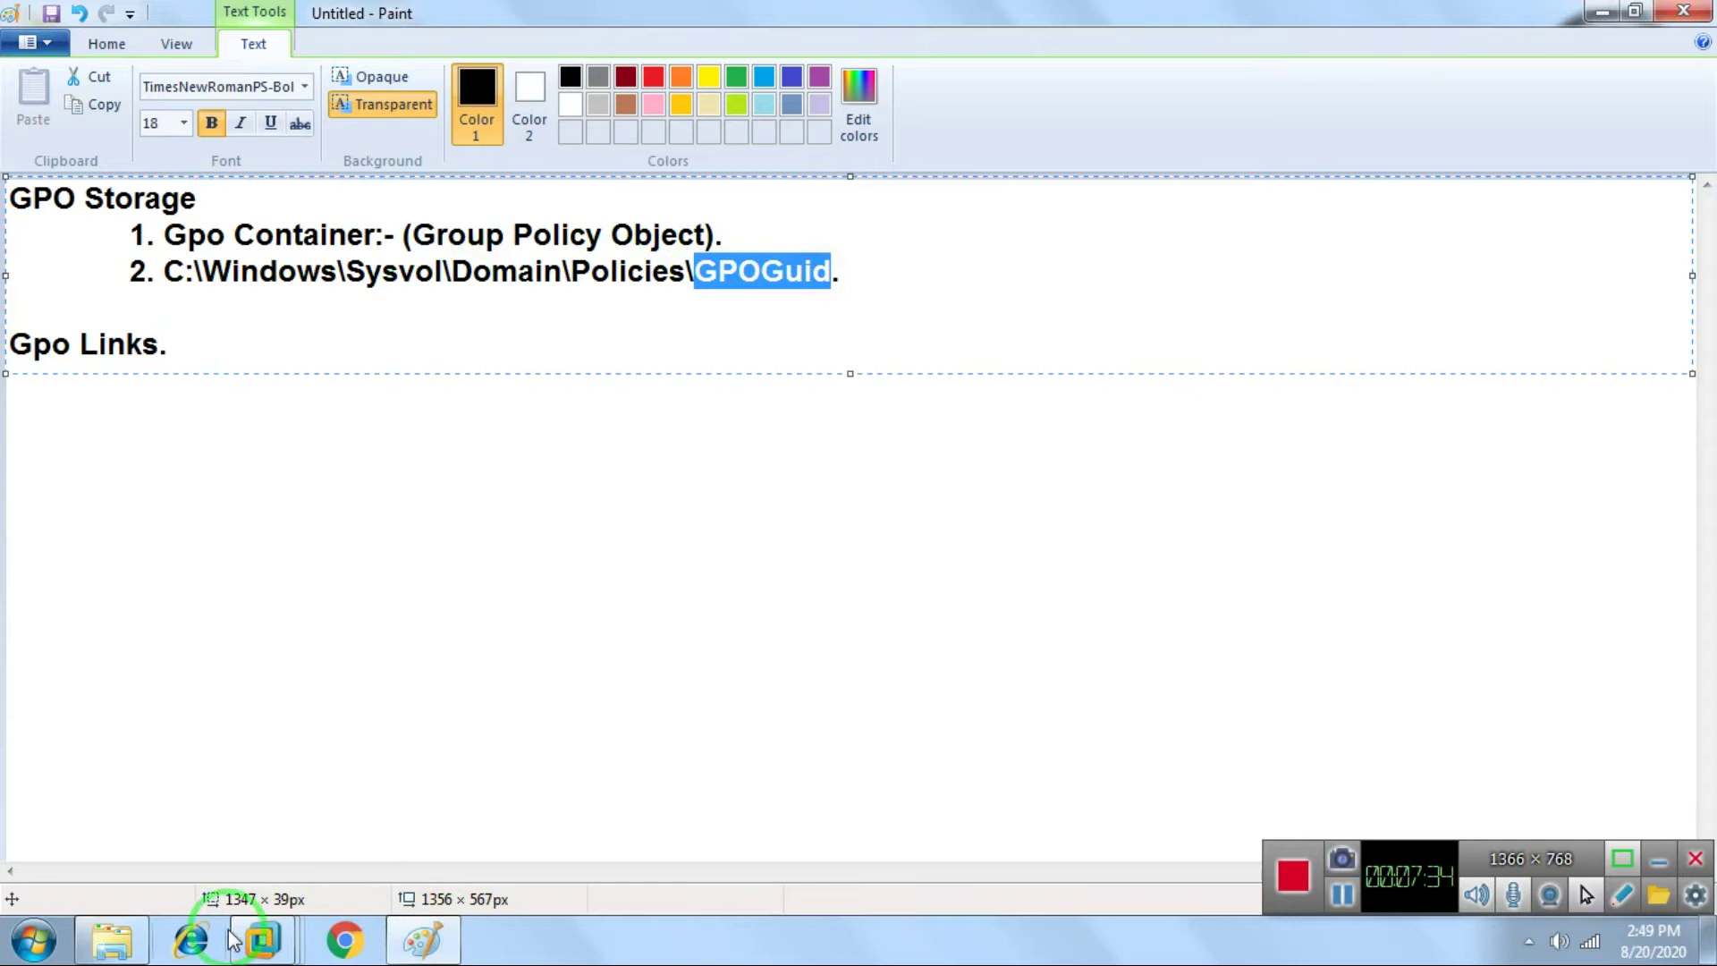
{"action": "left_click", "coordinate": [262, 939]}
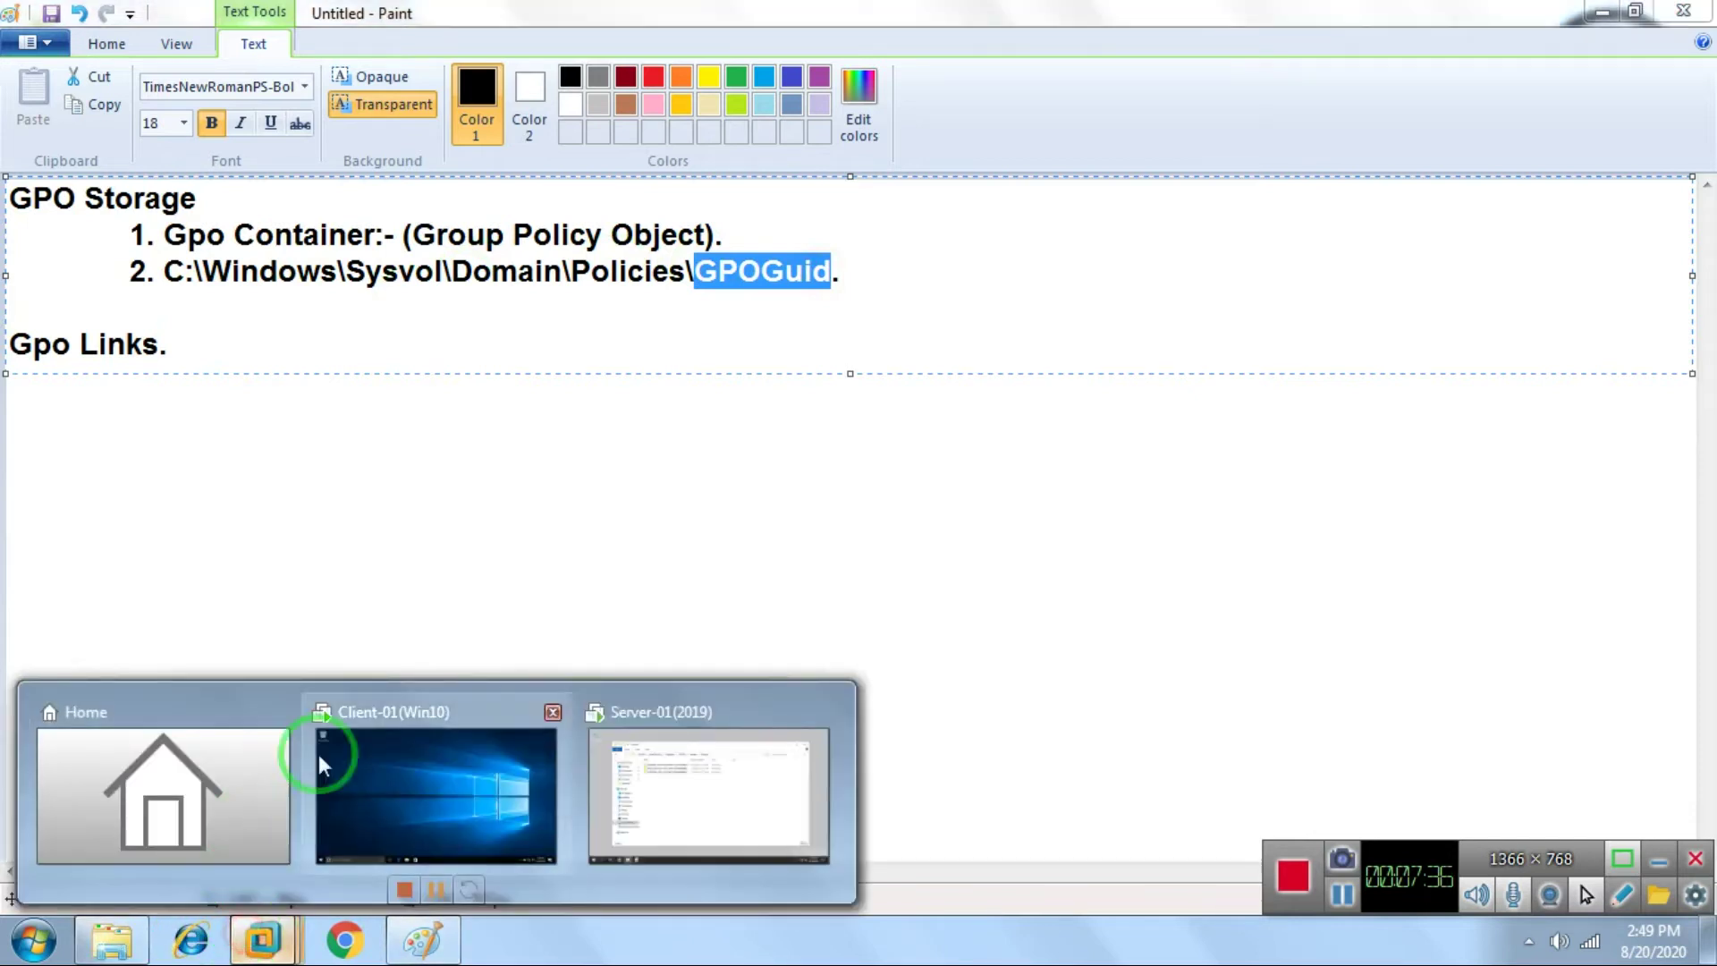
{"action": "left_click", "coordinate": [747, 777]}
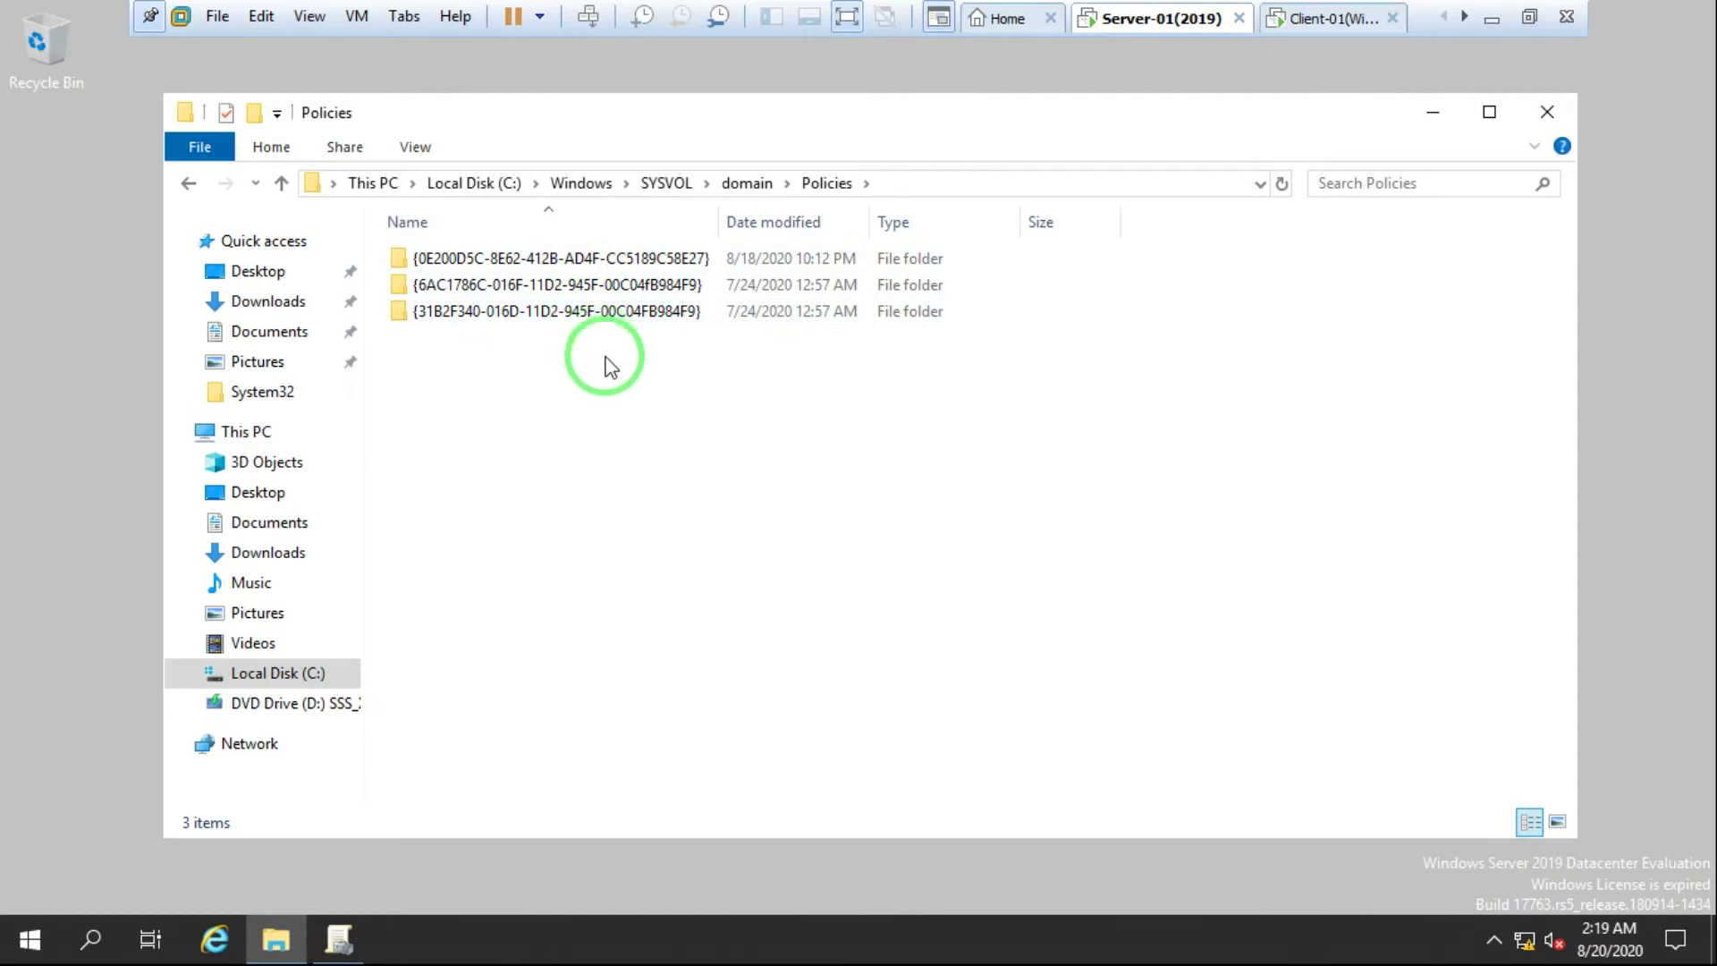
Step: Close the Policies folder and bring back the Group Policy Management console, maximized
{"action": "left_click", "coordinate": [1555, 114]}
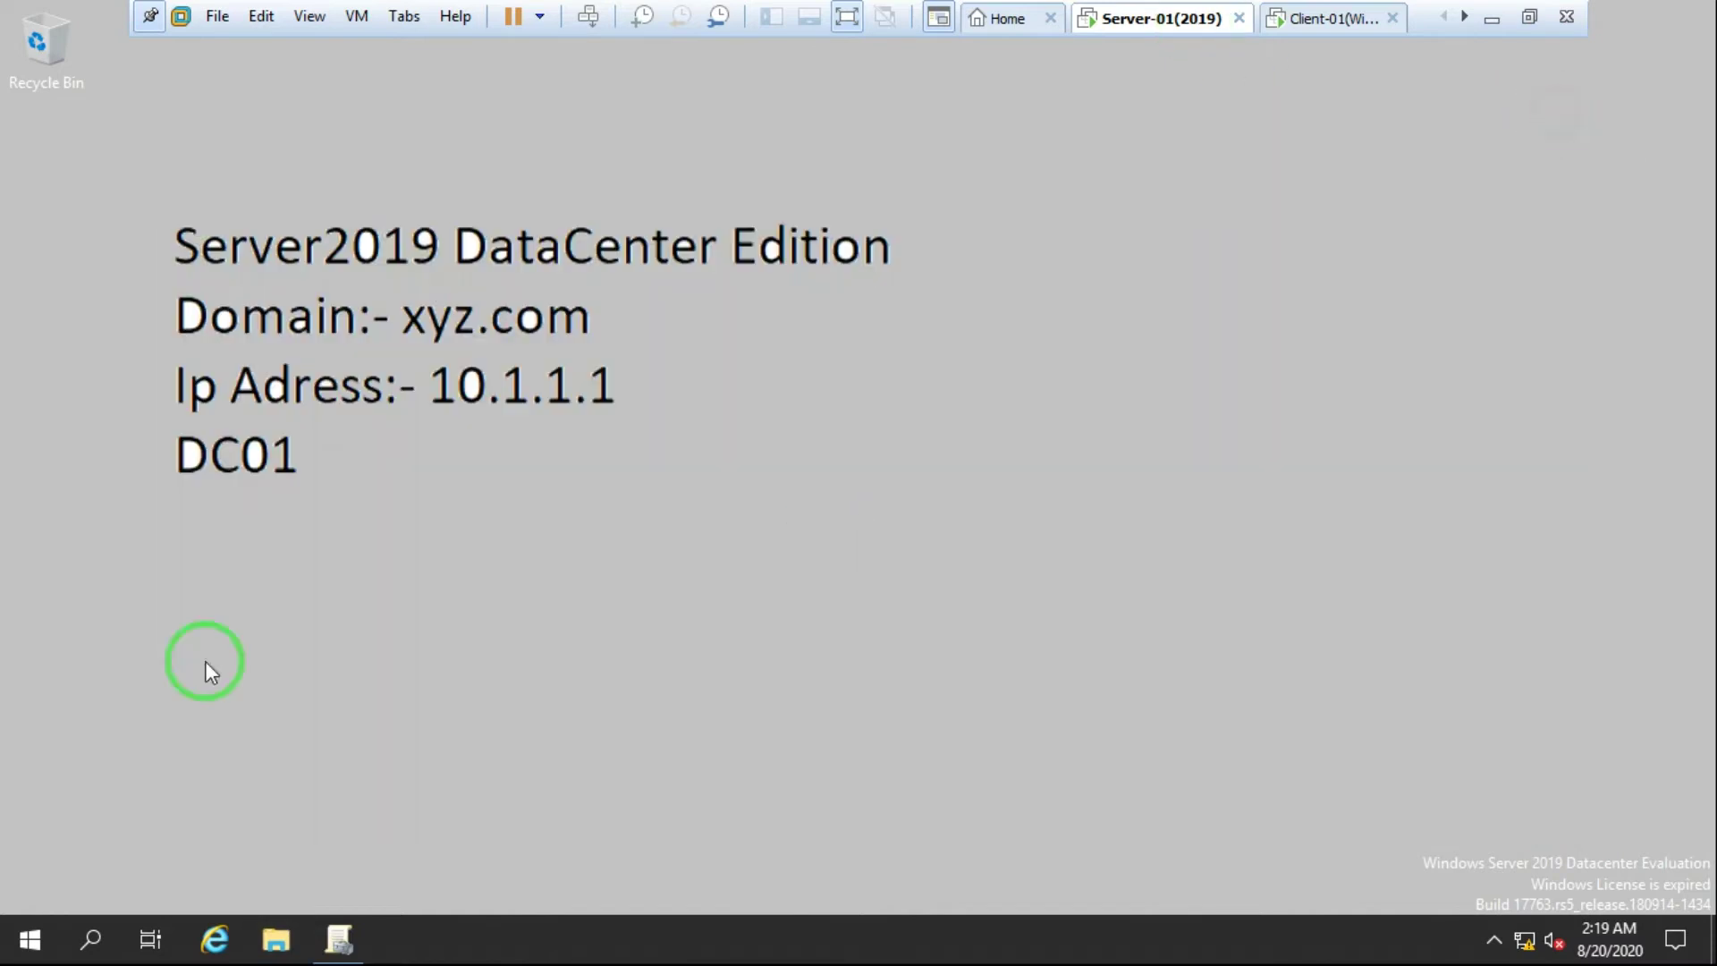
{"action": "left_click", "coordinate": [338, 937]}
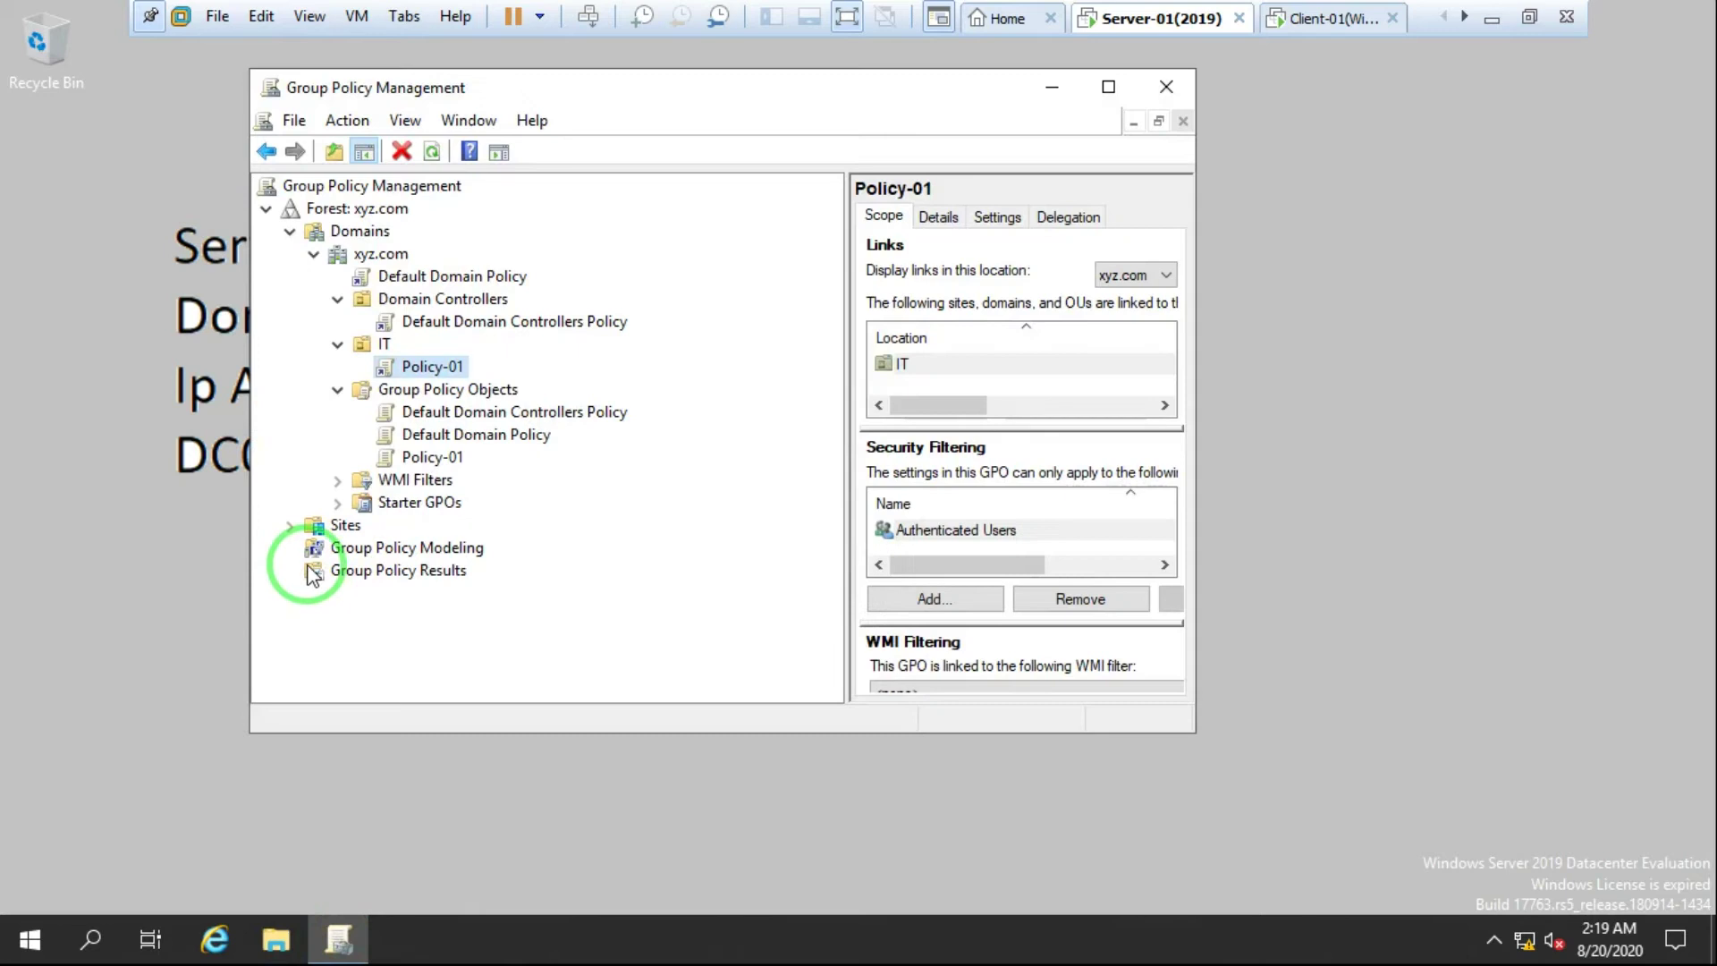
{"action": "double_click", "coordinate": [616, 89]}
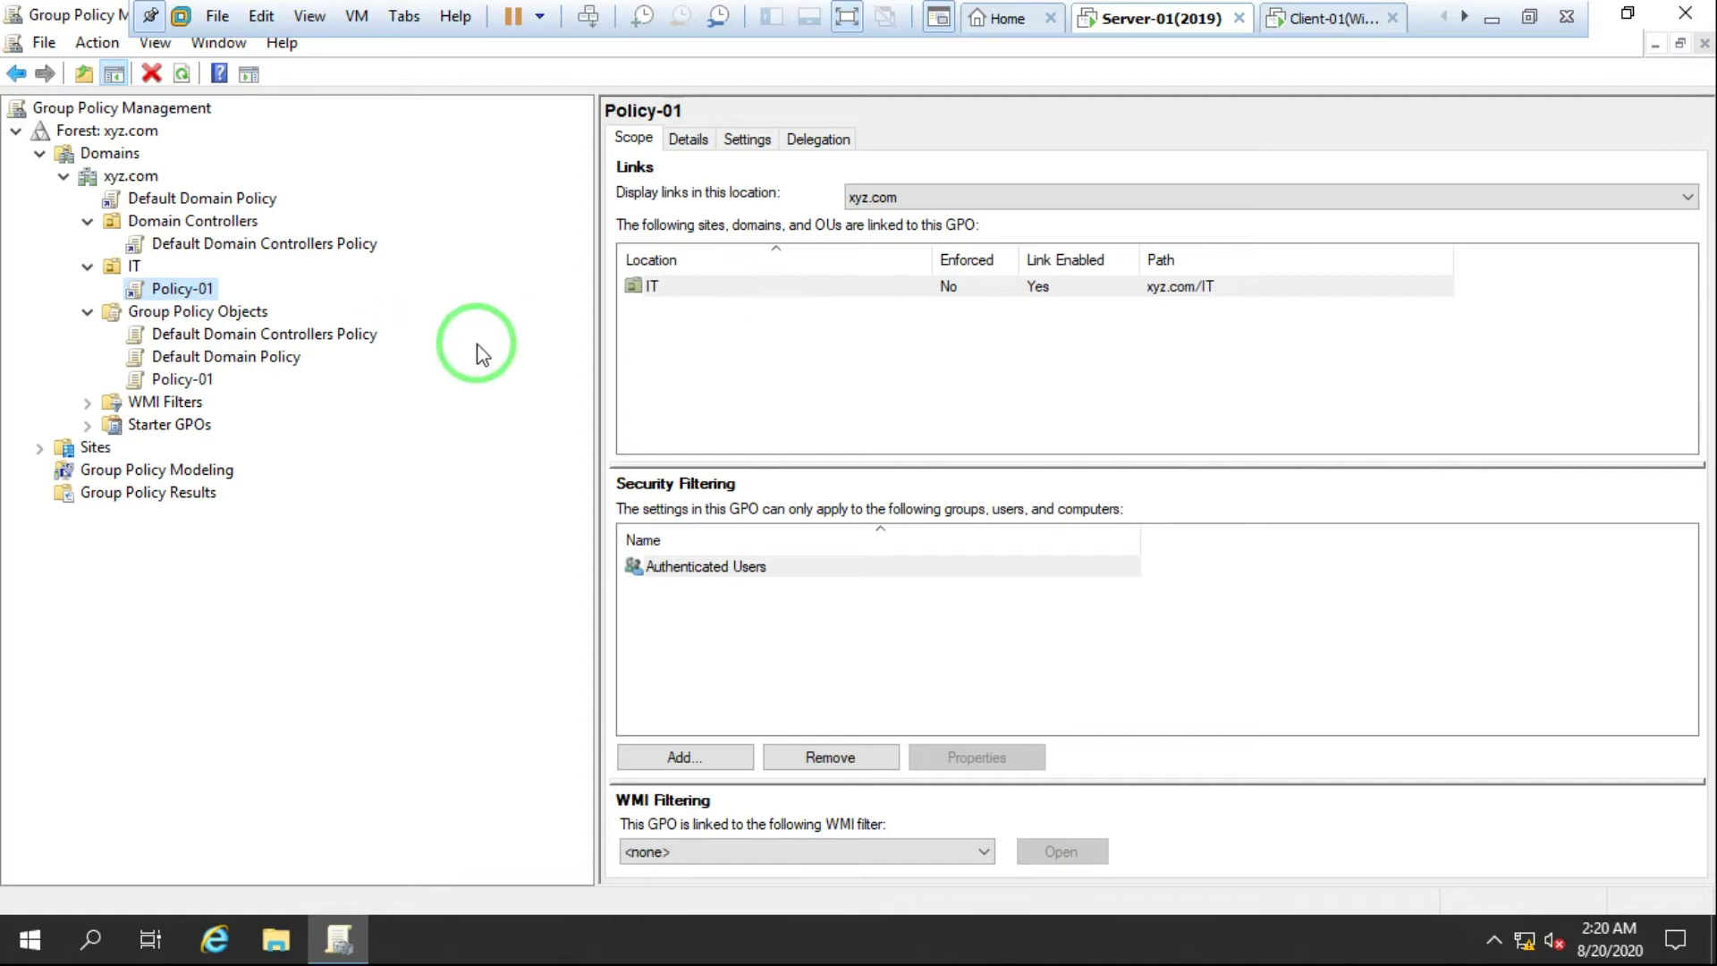
Step: Delete the link between Policy-01 and the IT unit, and view Policy-01 in the Group Policy Objects container
{"action": "right_click", "coordinate": [657, 287]}
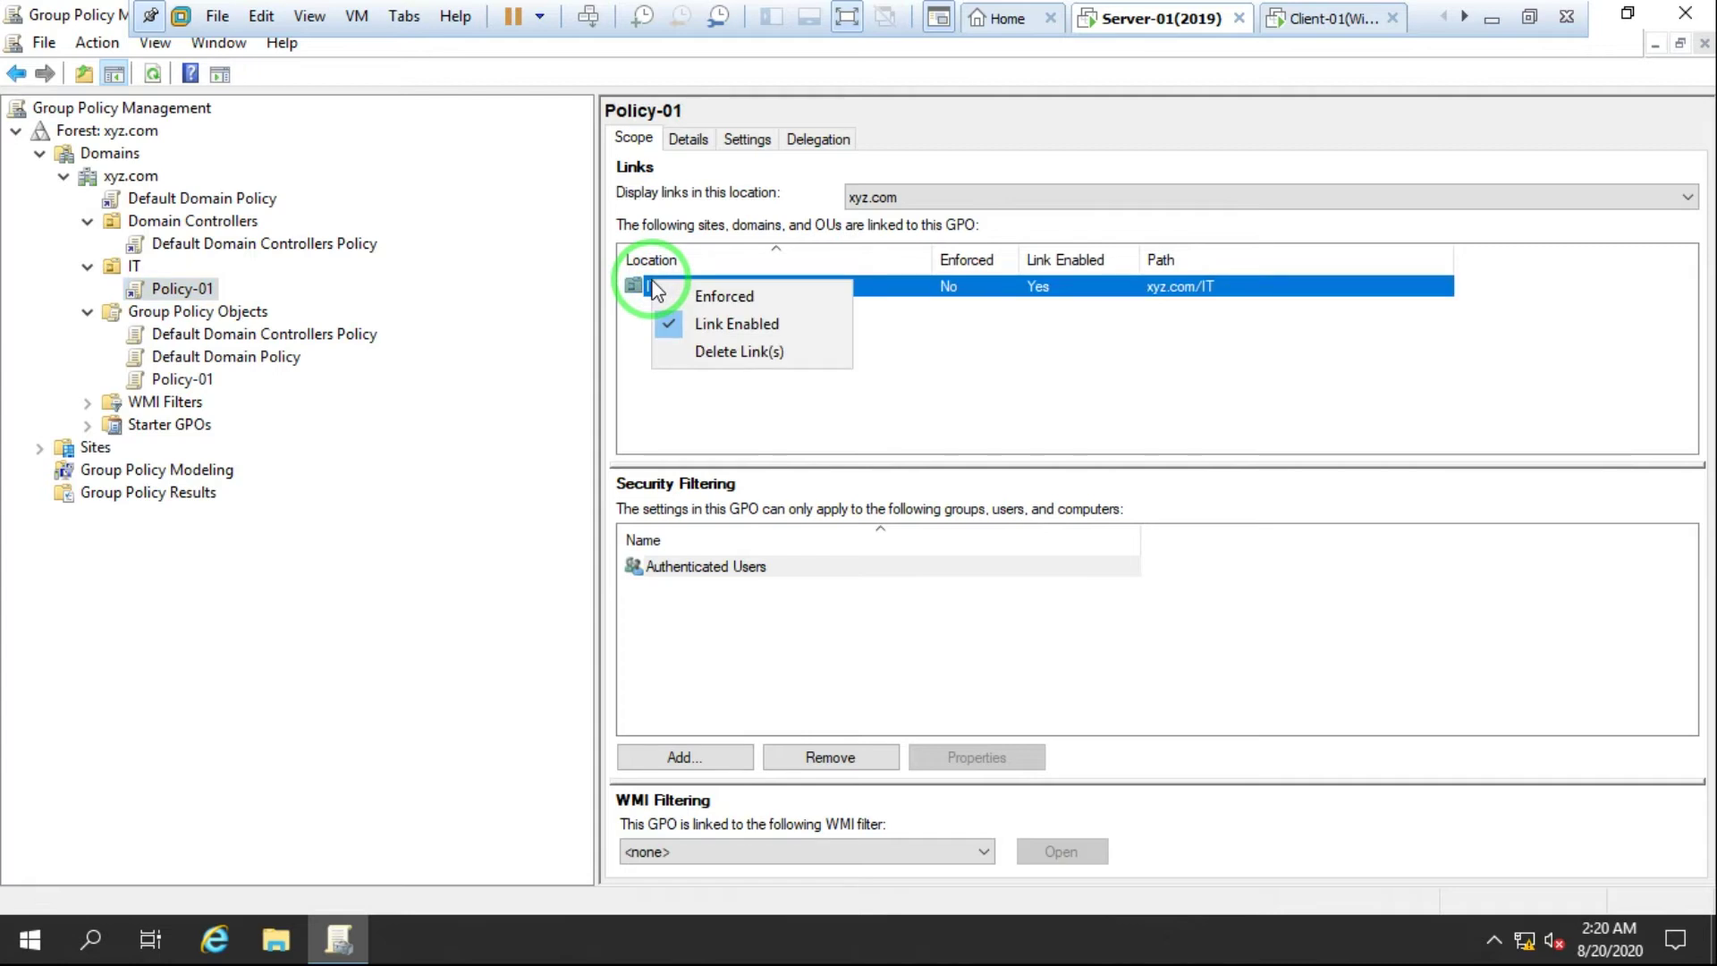
{"action": "left_click", "coordinate": [727, 353]}
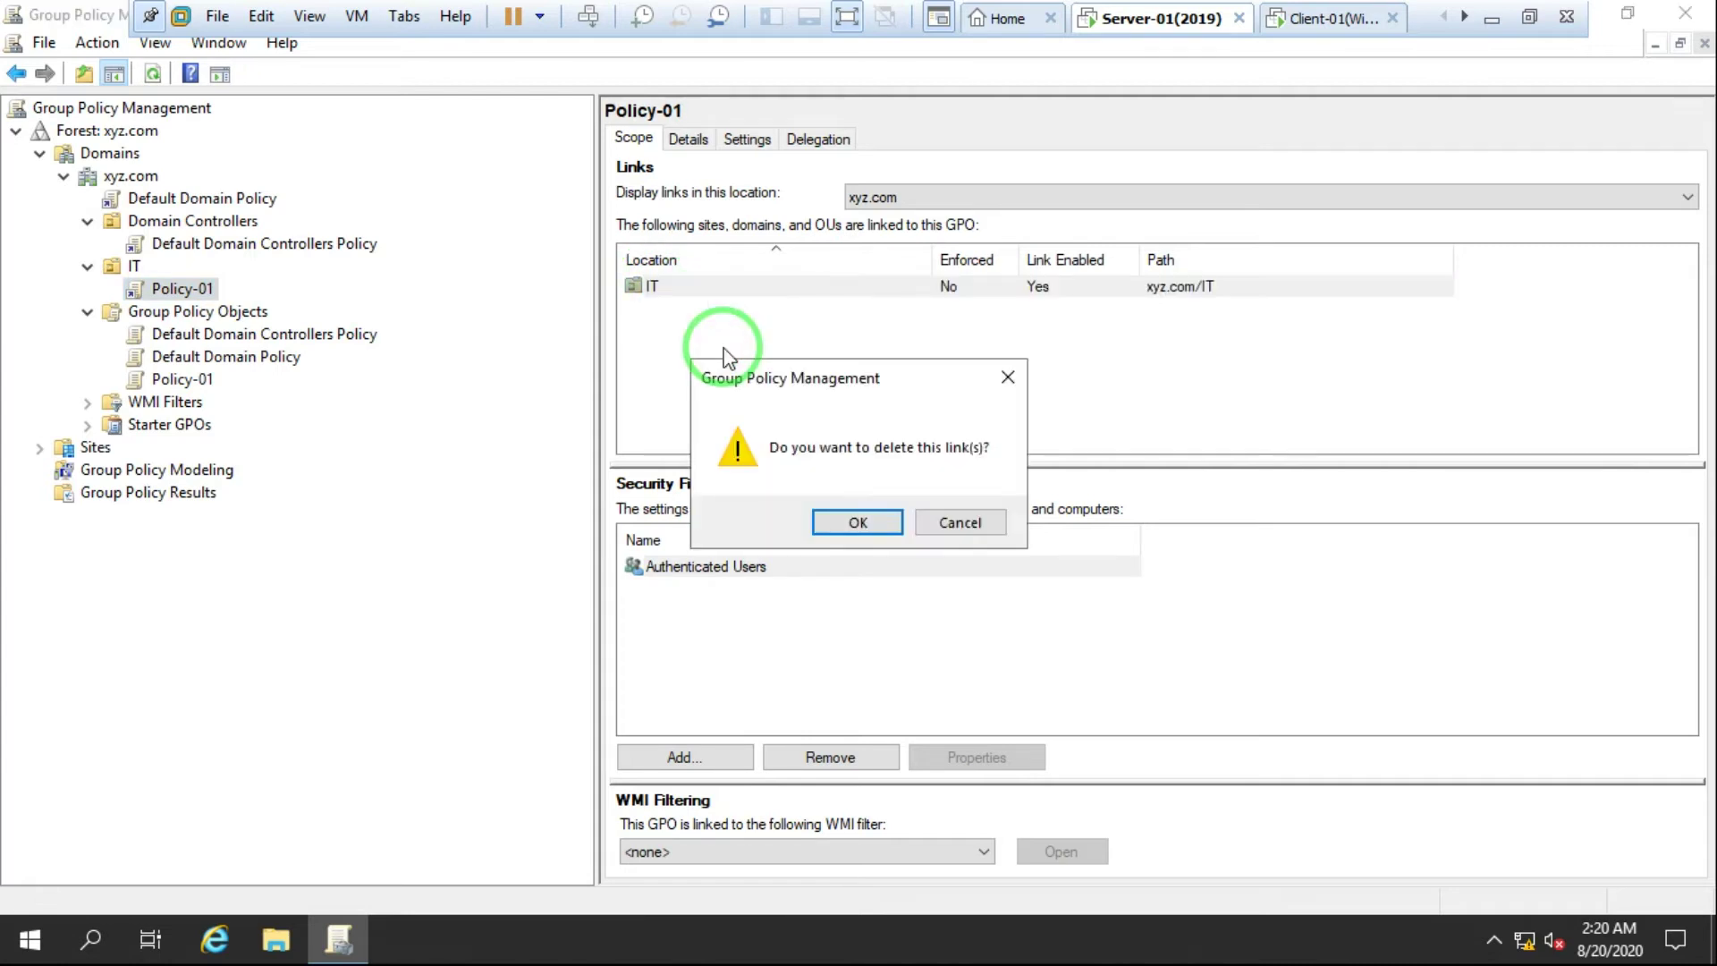
{"action": "left_click", "coordinate": [833, 524]}
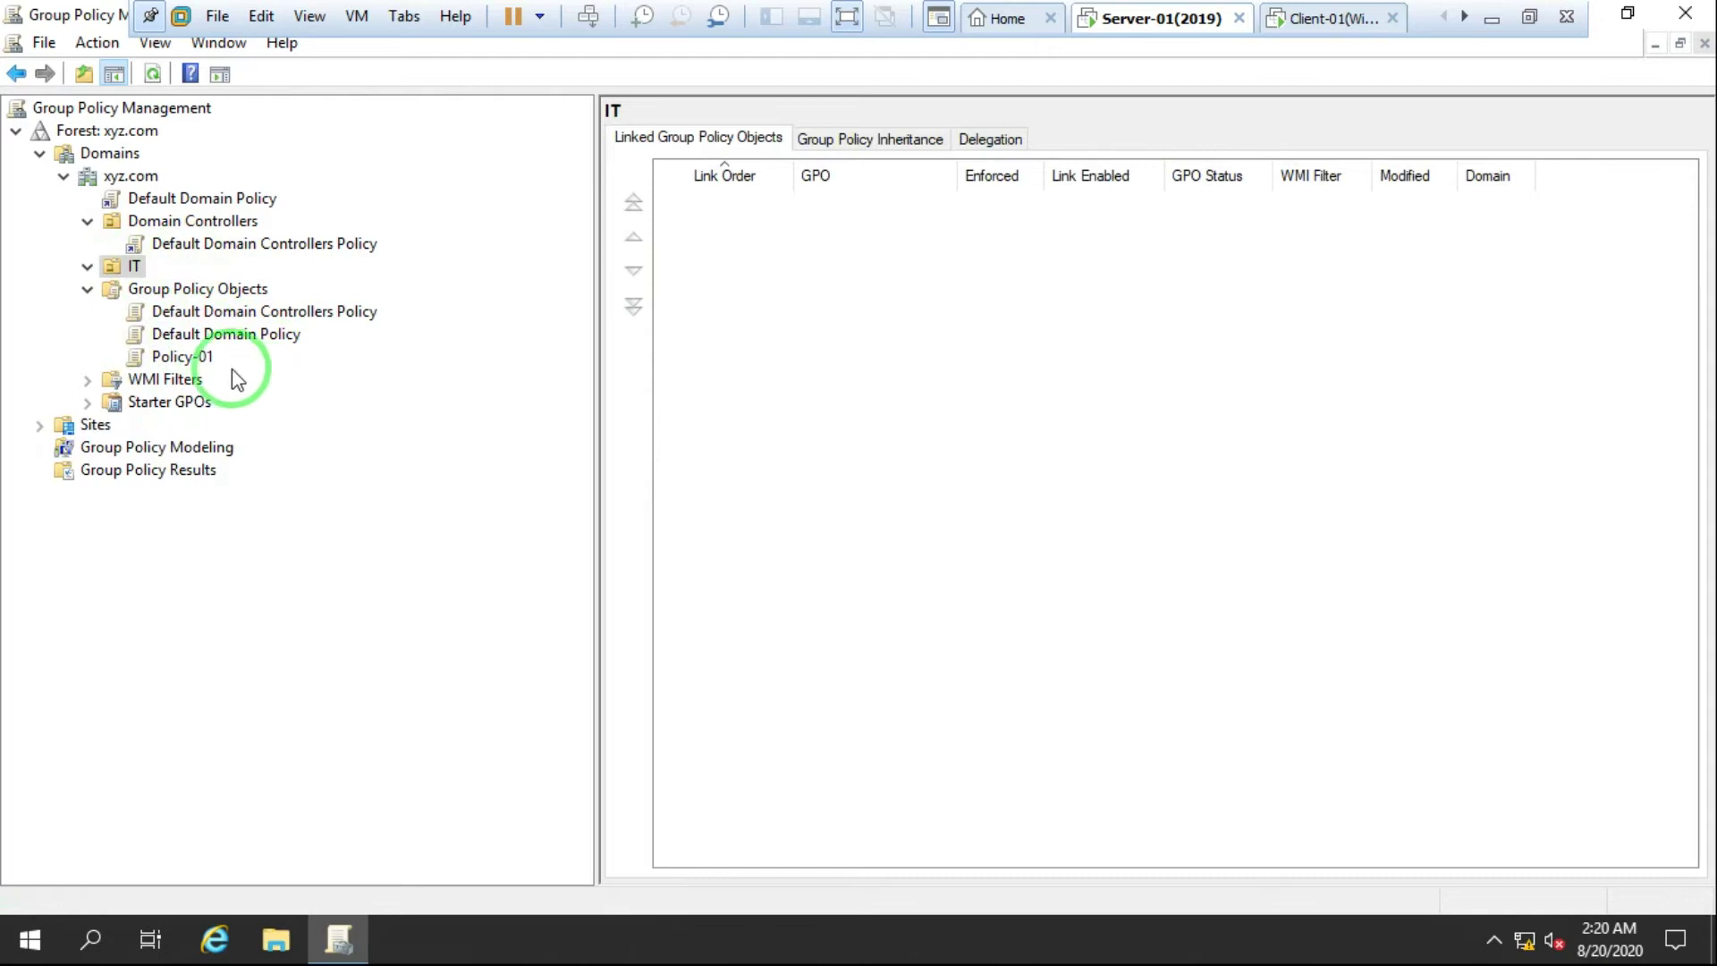
{"action": "left_click", "coordinate": [175, 356]}
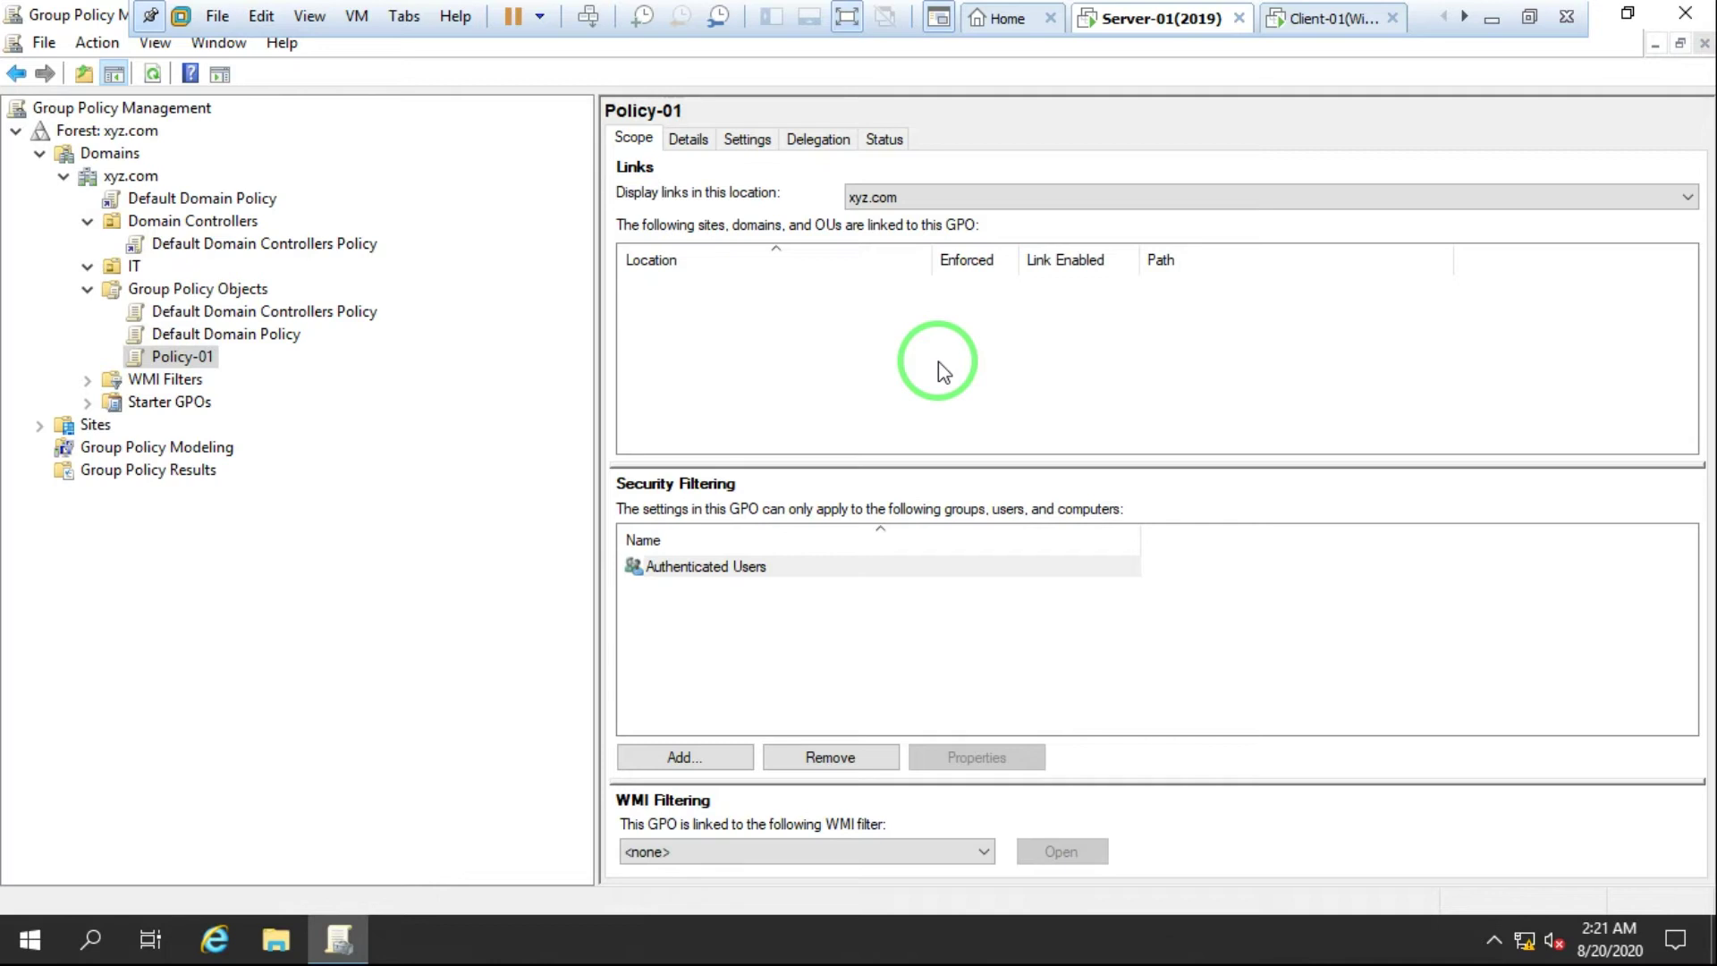
Step: Review which domains of the forest are selected for display and accept the selection as it is
{"action": "right_click", "coordinate": [107, 157]}
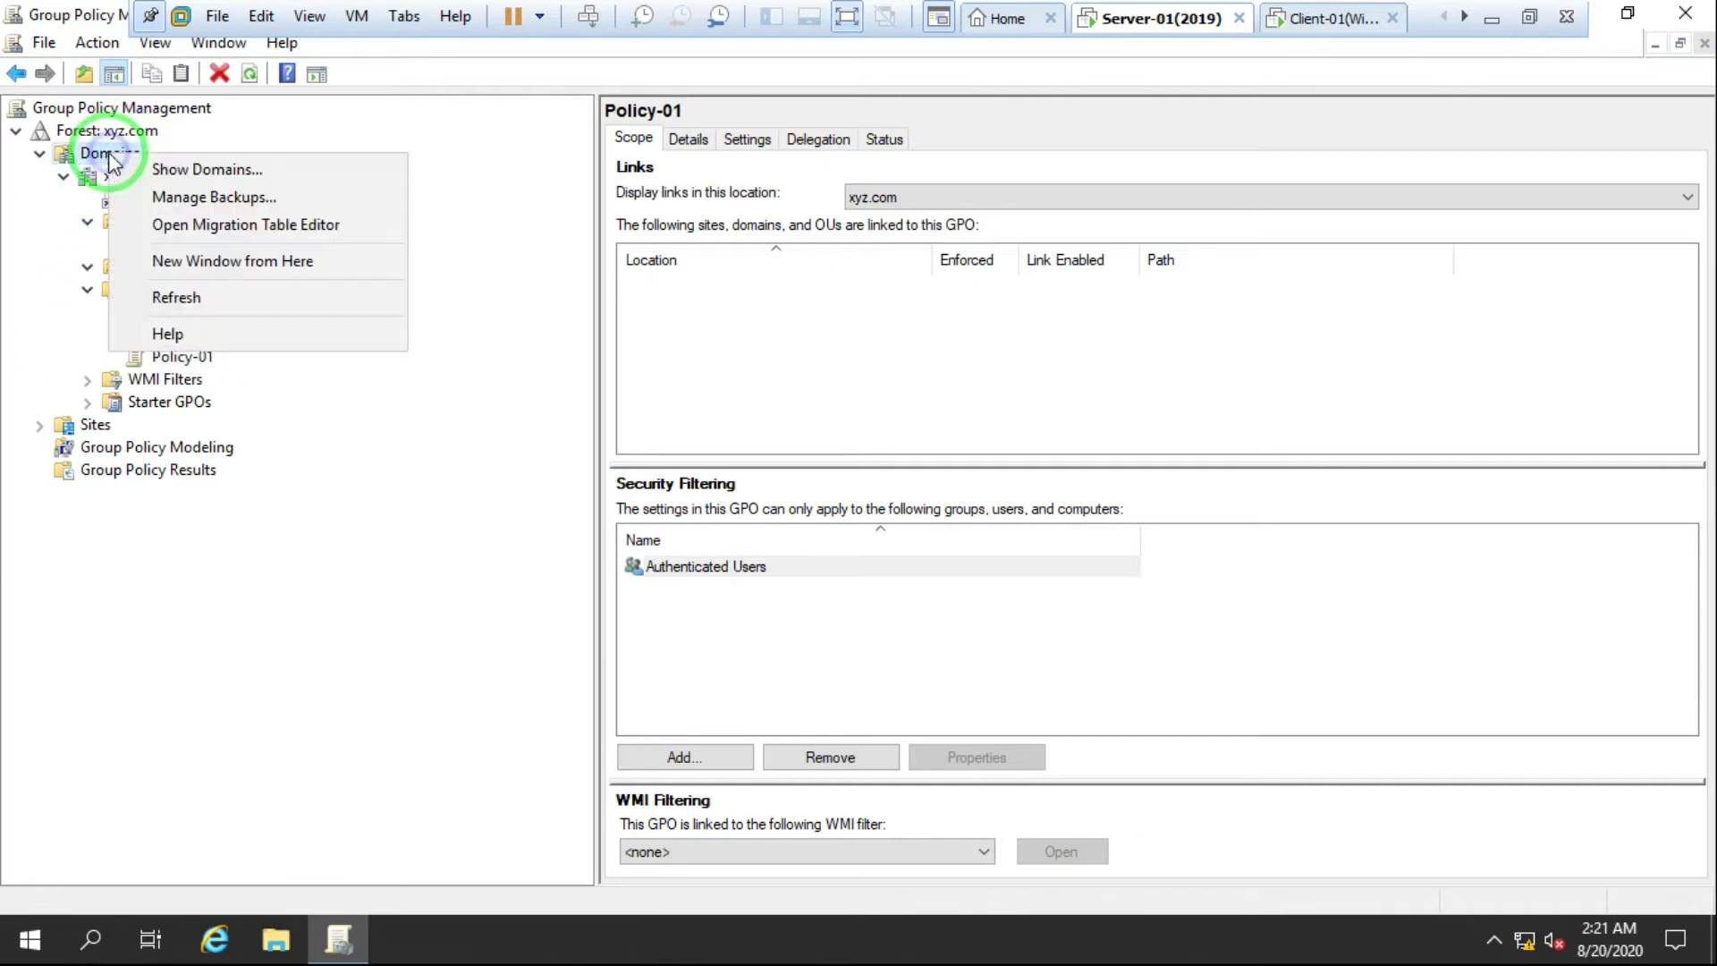
{"action": "left_click", "coordinate": [227, 169]}
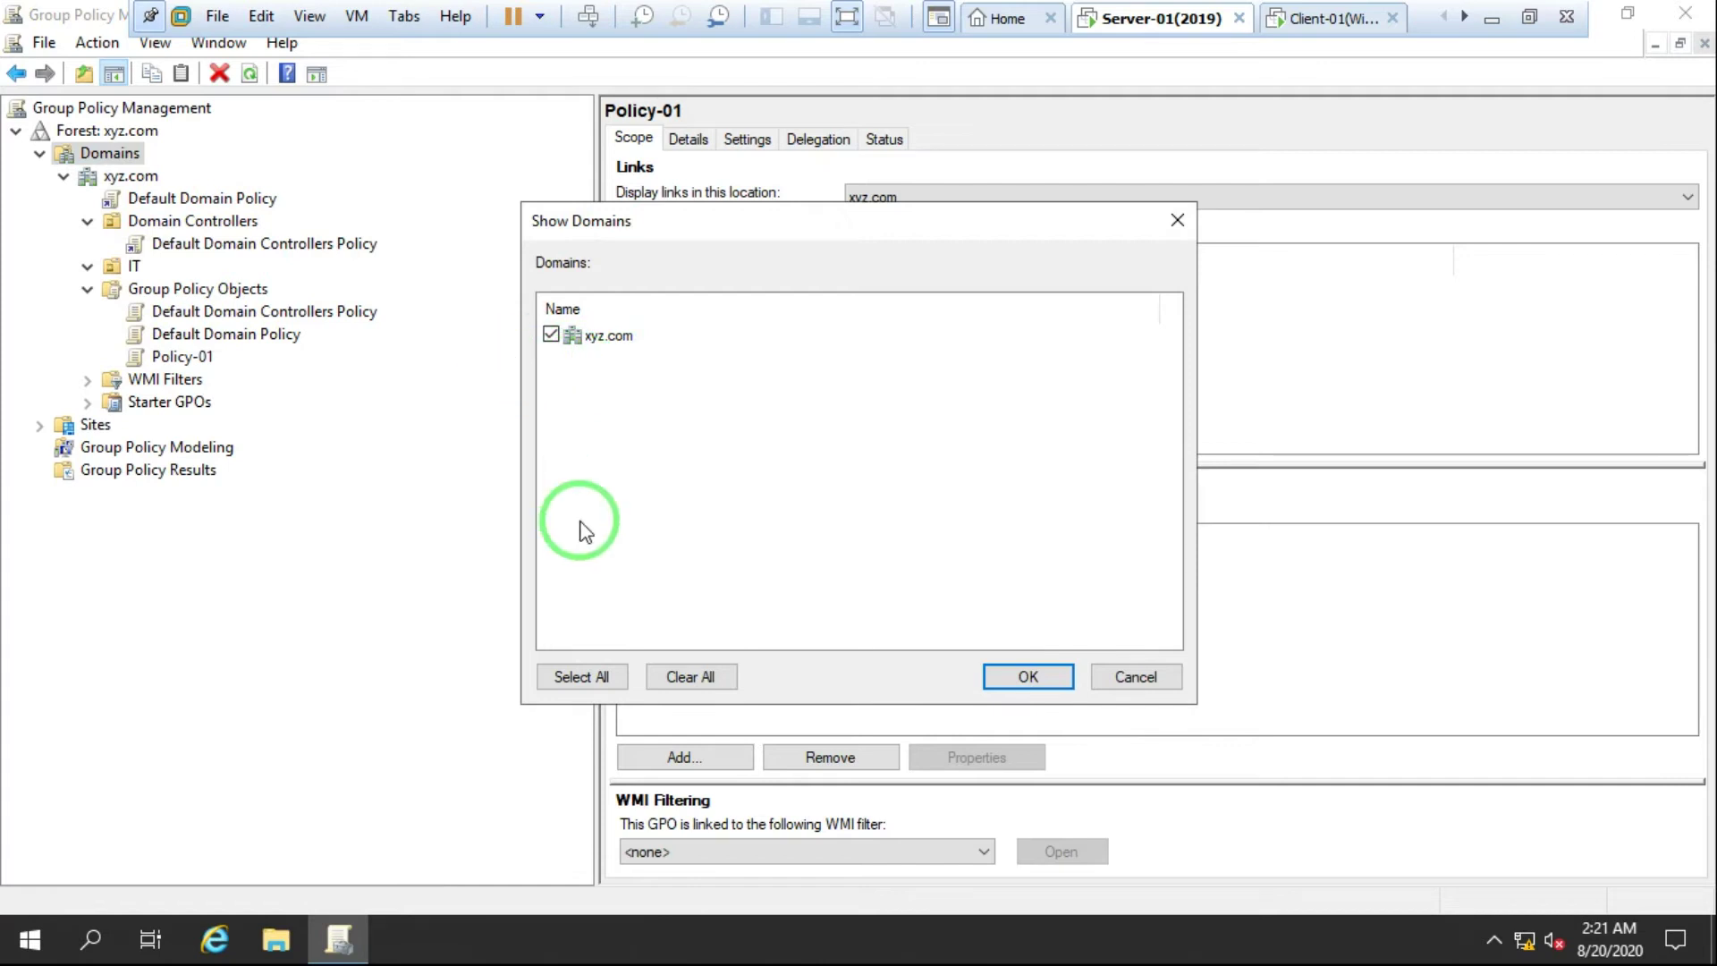
{"action": "left_click", "coordinate": [1020, 676]}
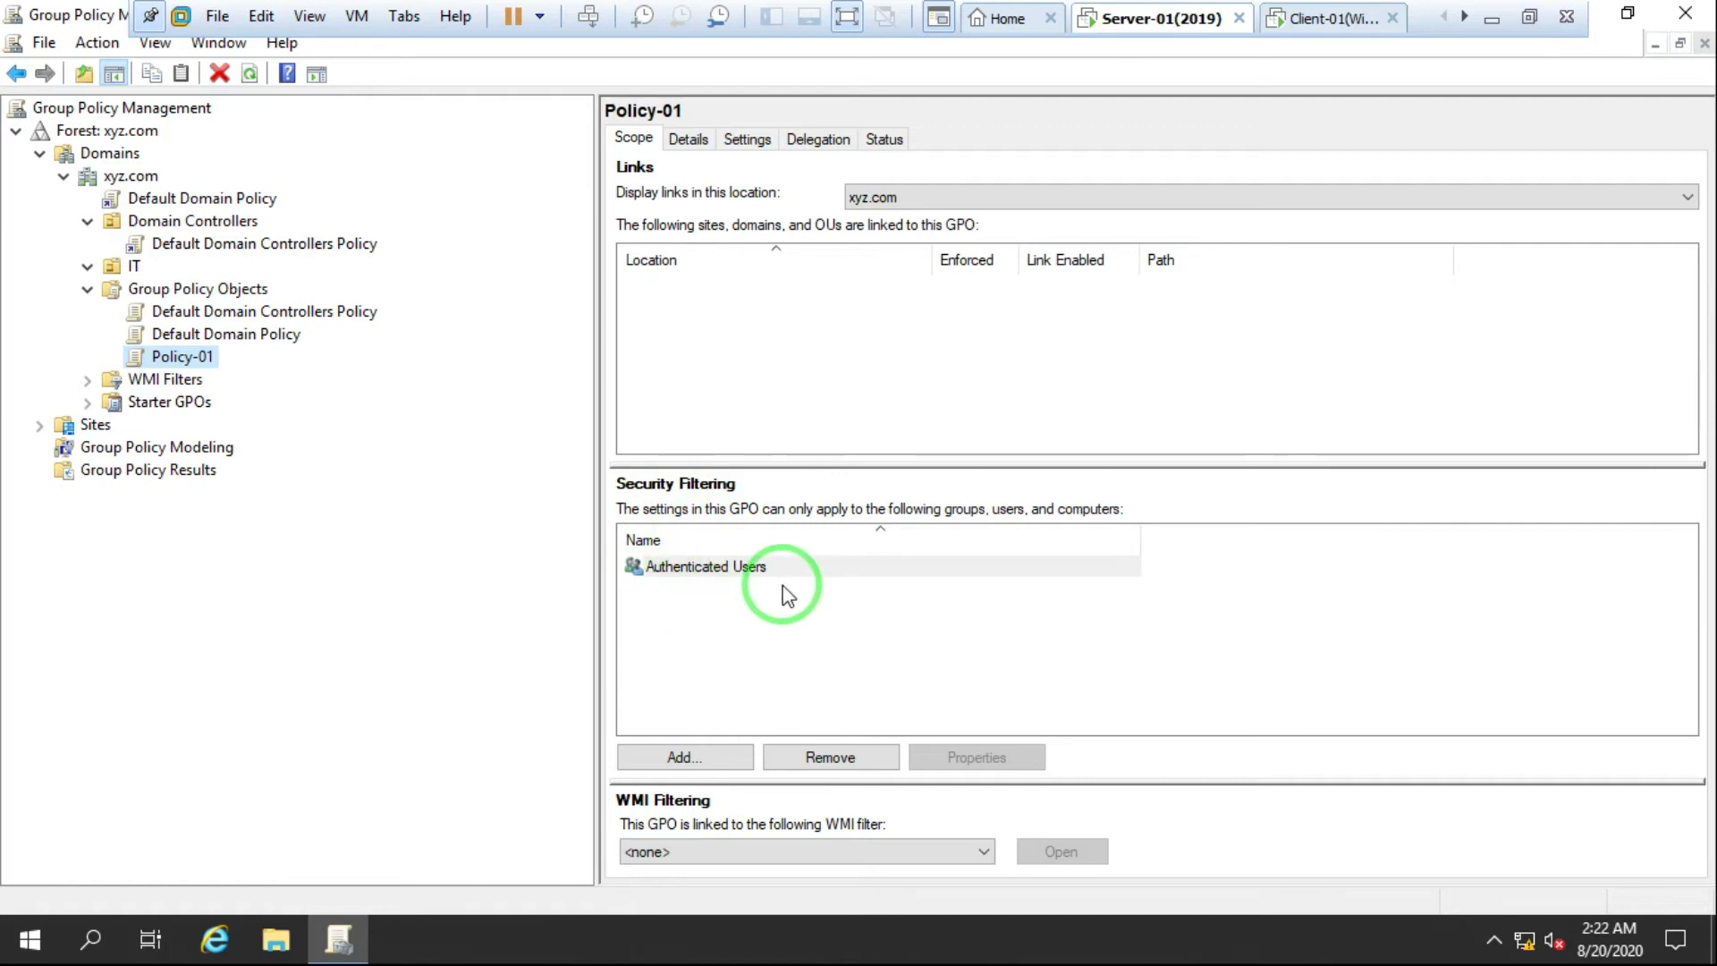
Step: Remove Authenticated Users from the security filtering of Policy-01 and accept the confirmation and warning
{"action": "left_click", "coordinate": [704, 573]}
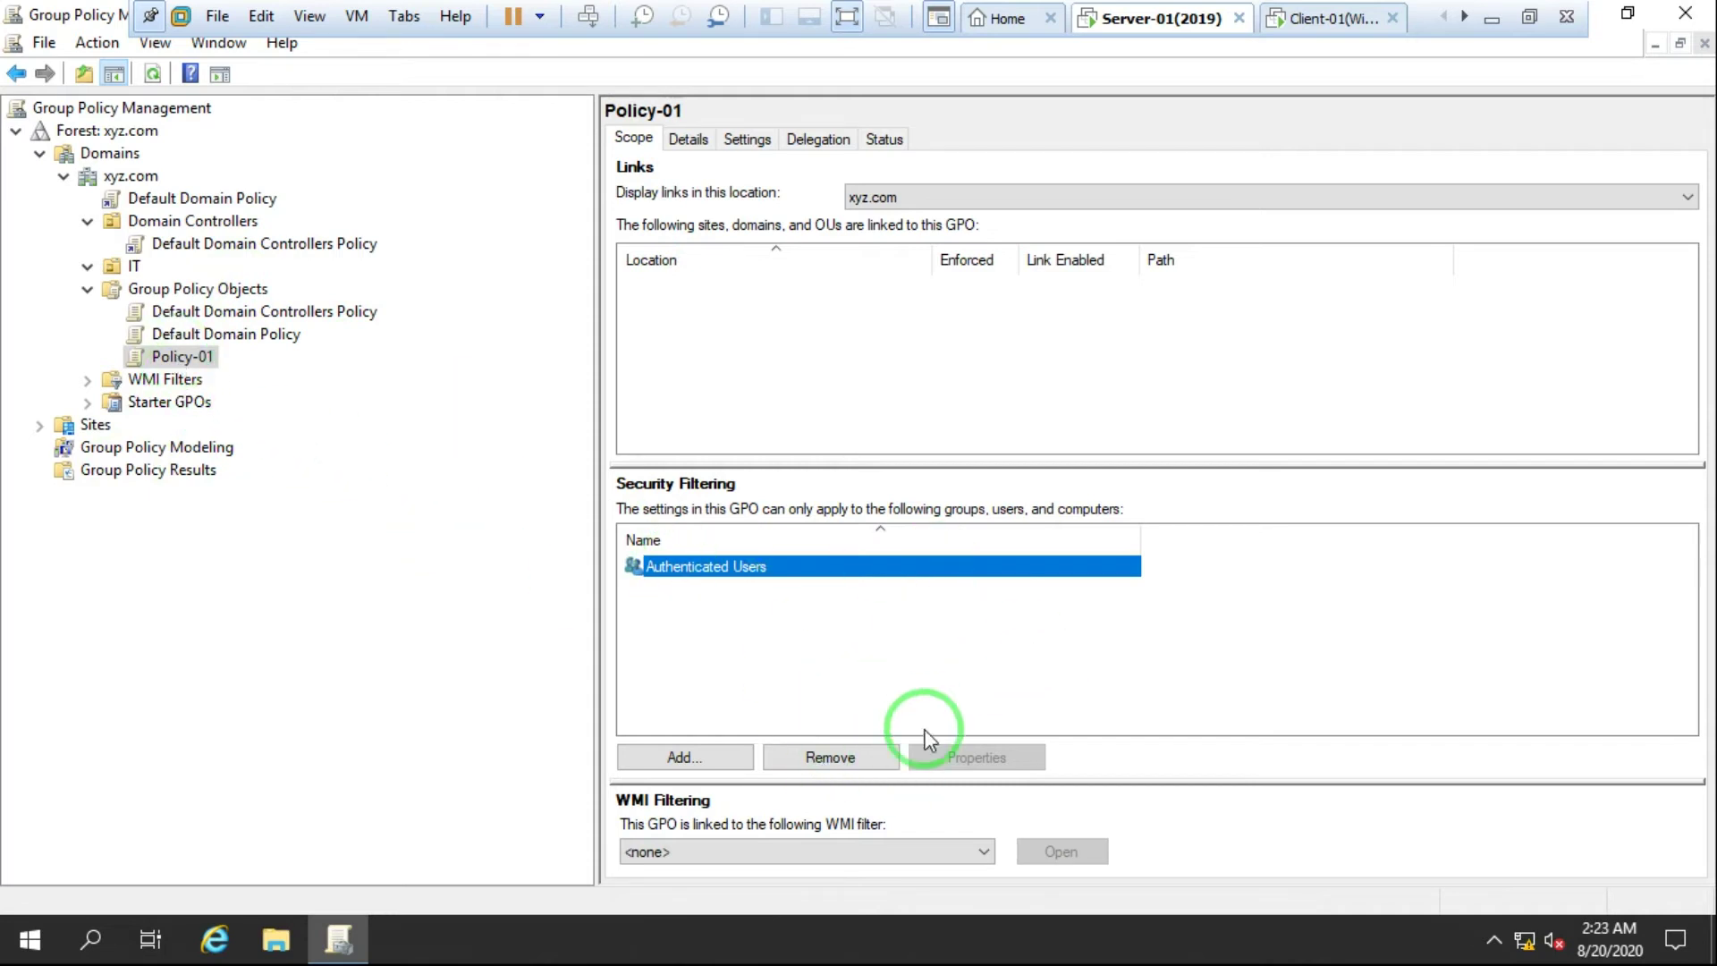
{"action": "left_click", "coordinate": [830, 755]}
{"action": "left_click", "coordinate": [894, 518]}
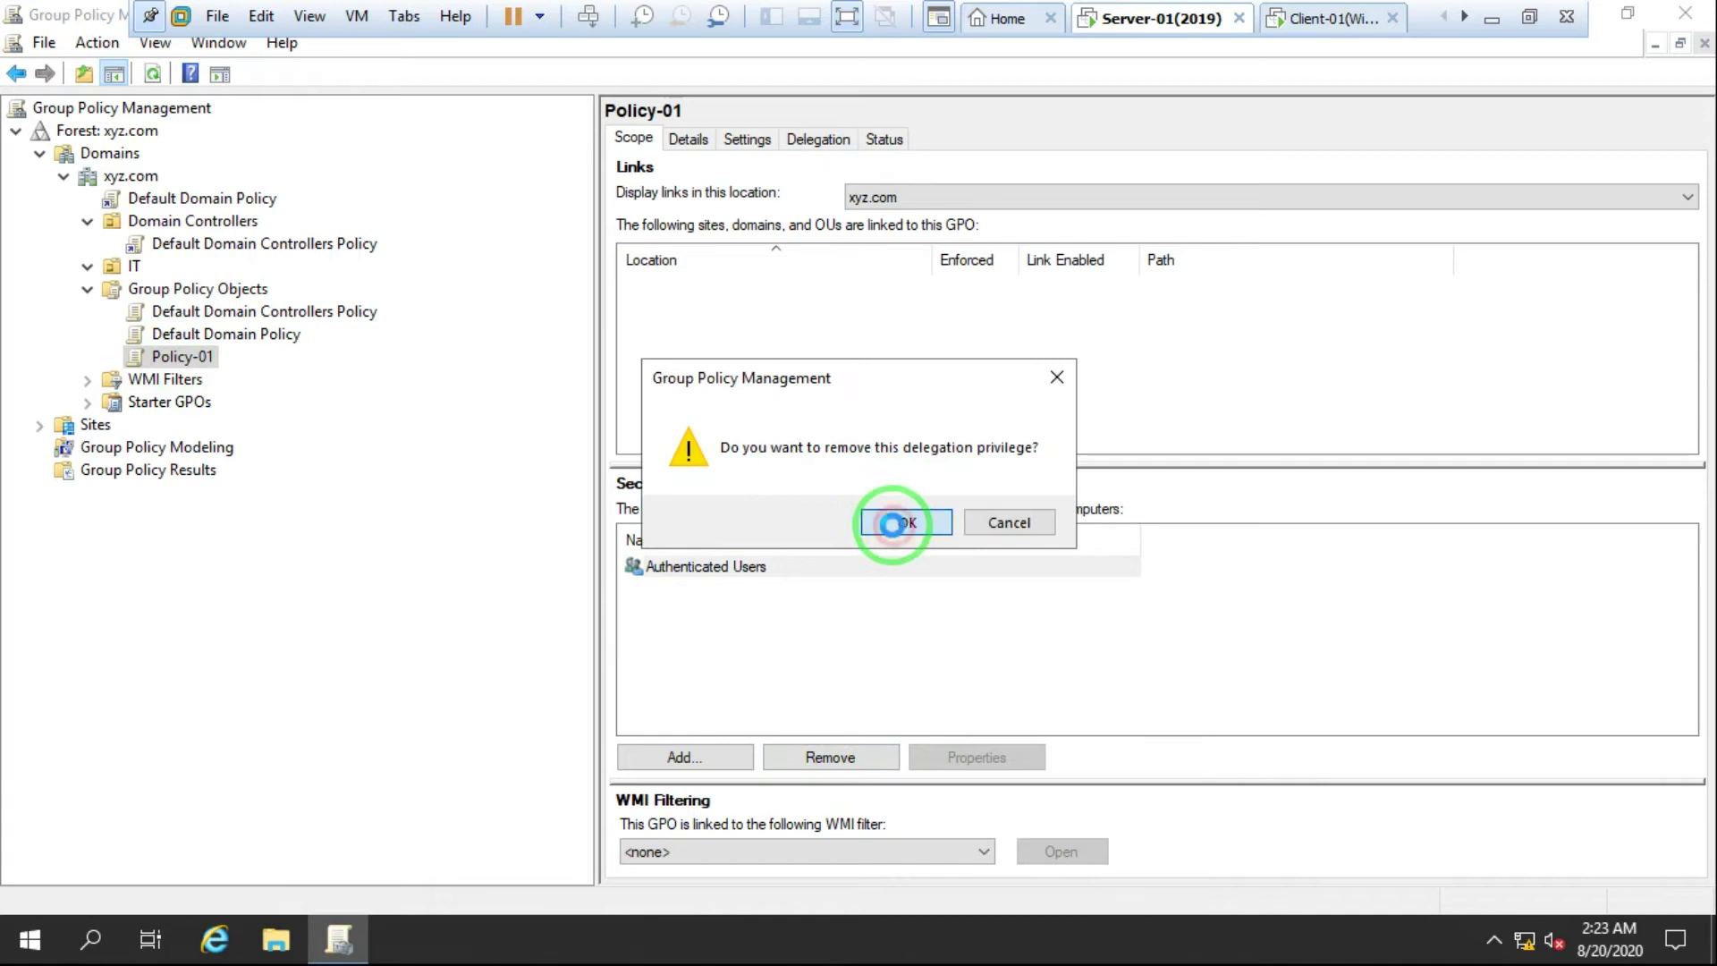
{"action": "left_click", "coordinate": [921, 566]}
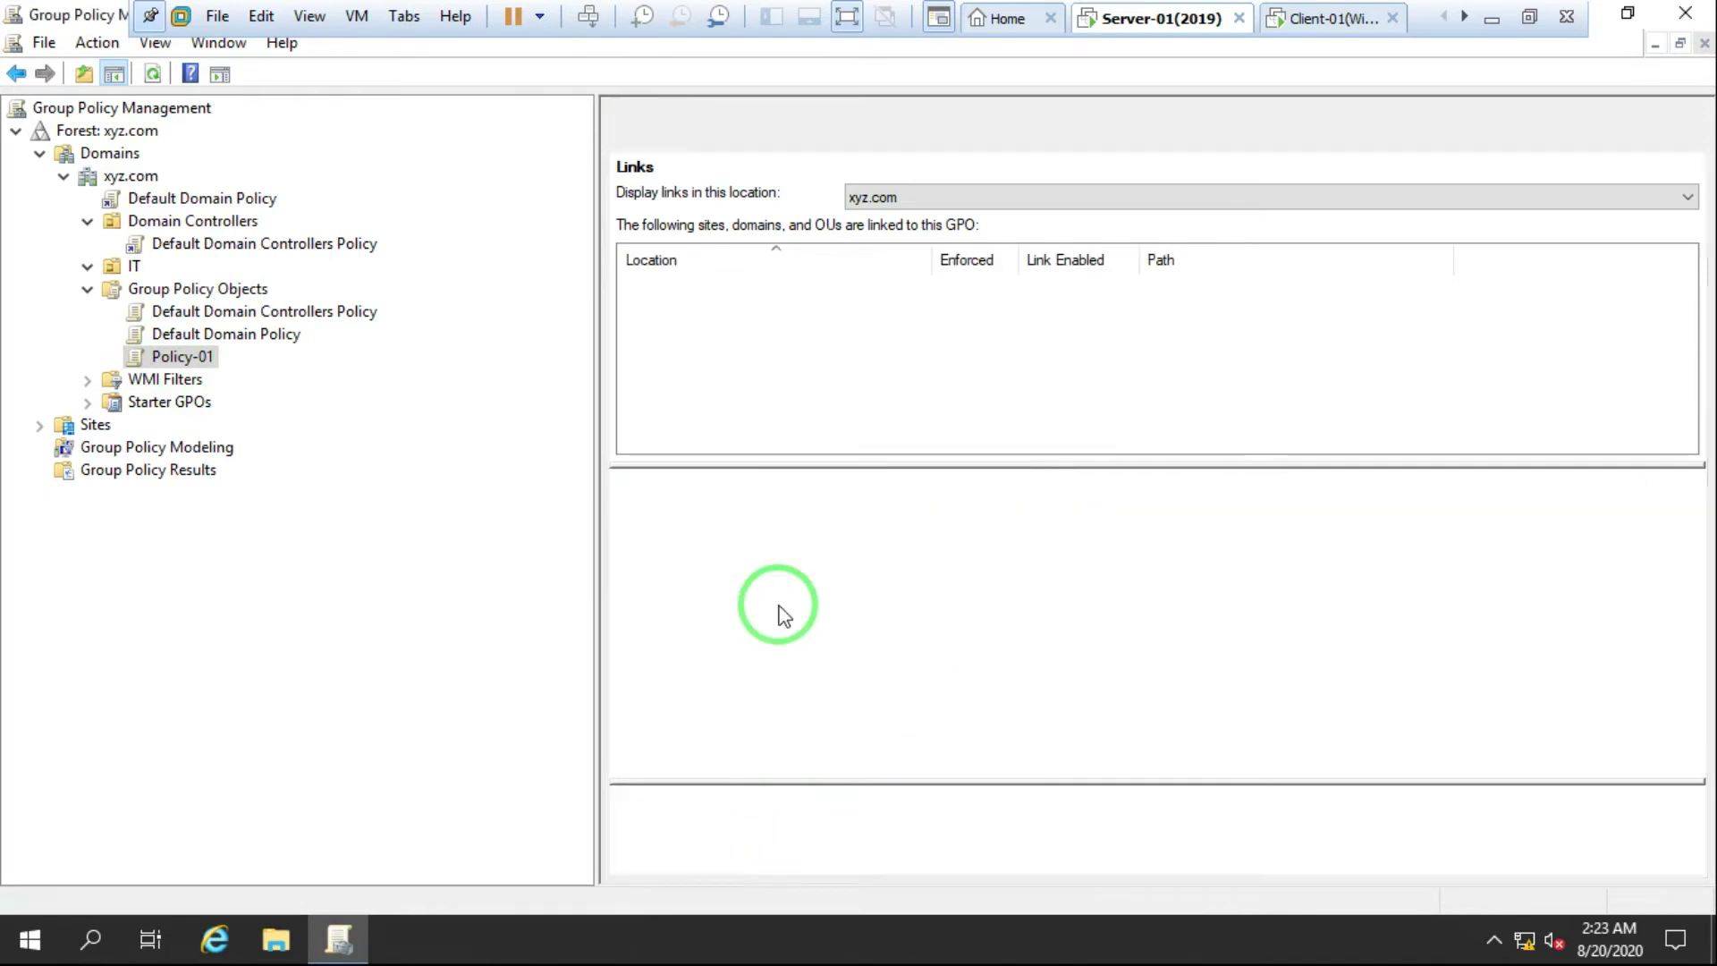
Step: Add the users u1 and u2 to the security filtering of Policy-01
{"action": "left_click", "coordinate": [684, 756]}
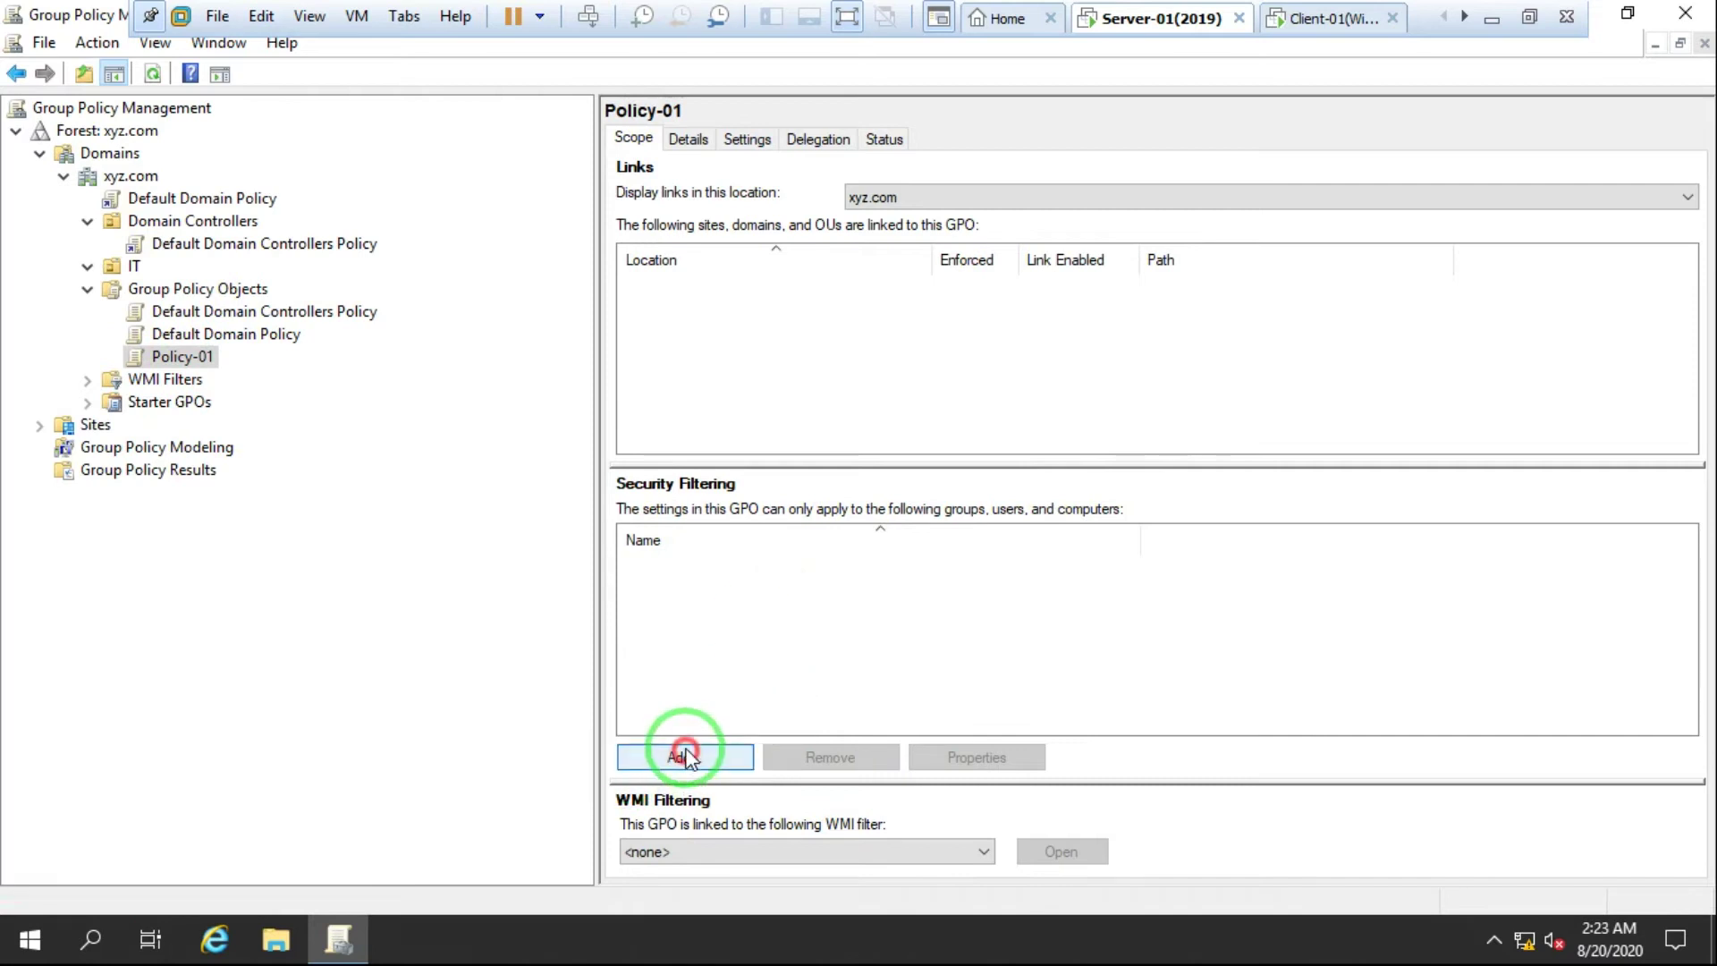
{"action": "left_click", "coordinate": [785, 525]}
{"action": "type", "text": "u1"}
{"action": "key", "text": "Return"}
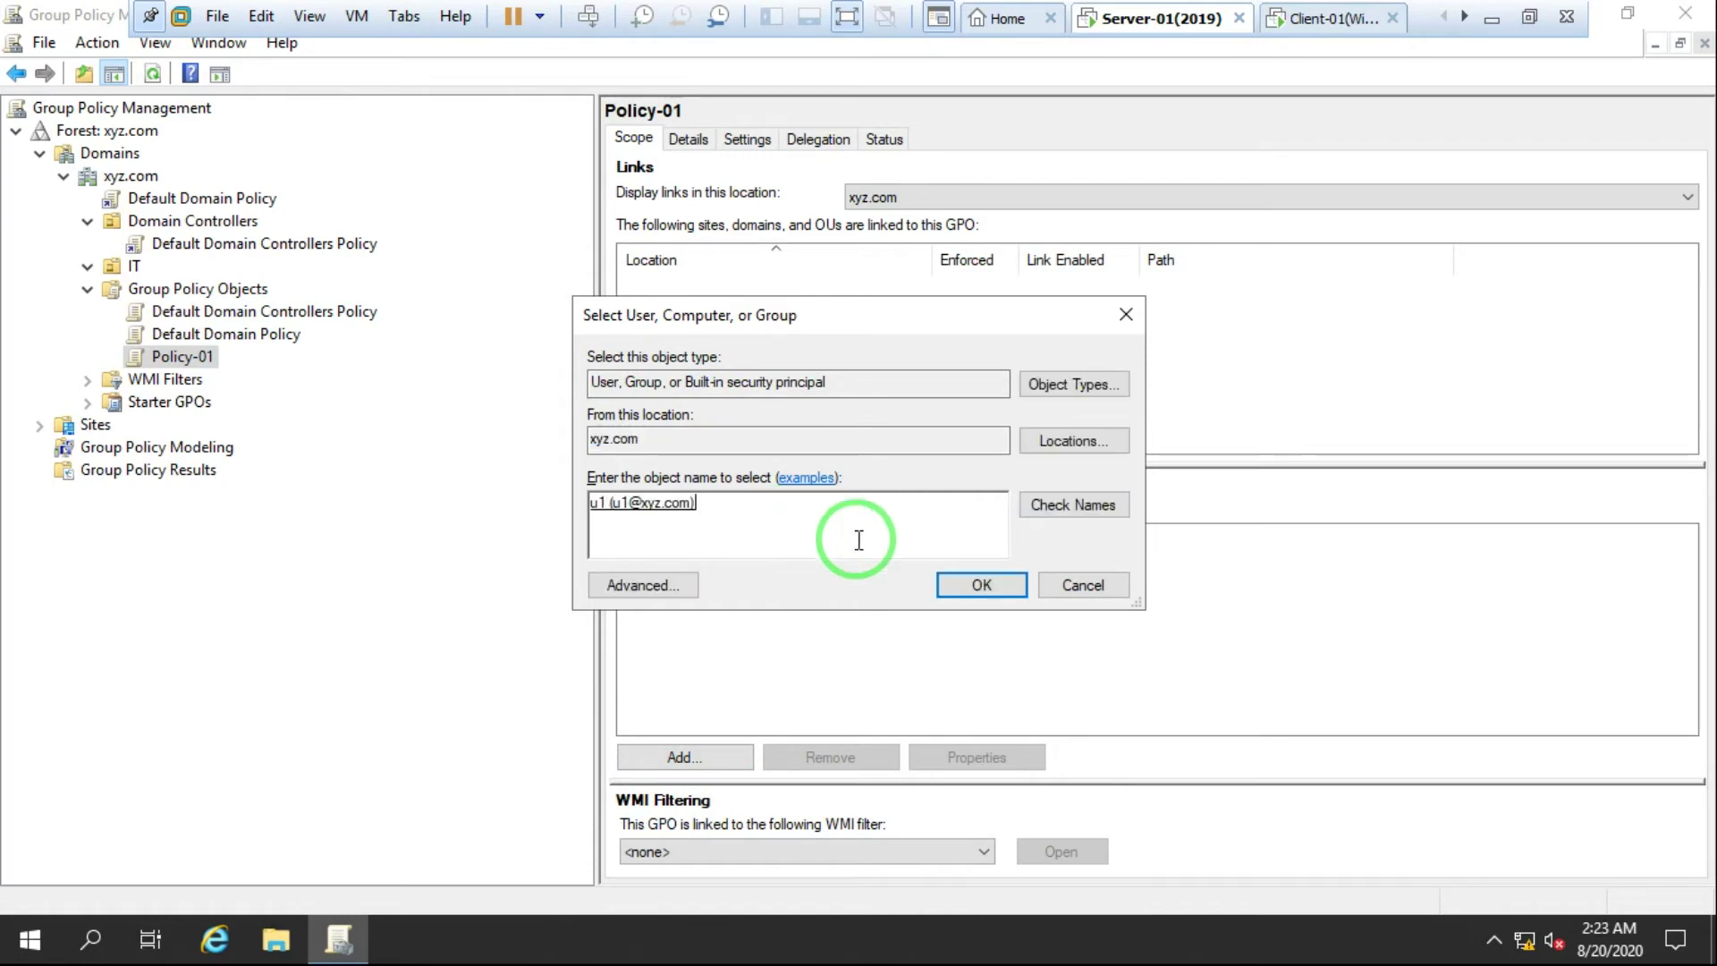
{"action": "left_click", "coordinate": [981, 584]}
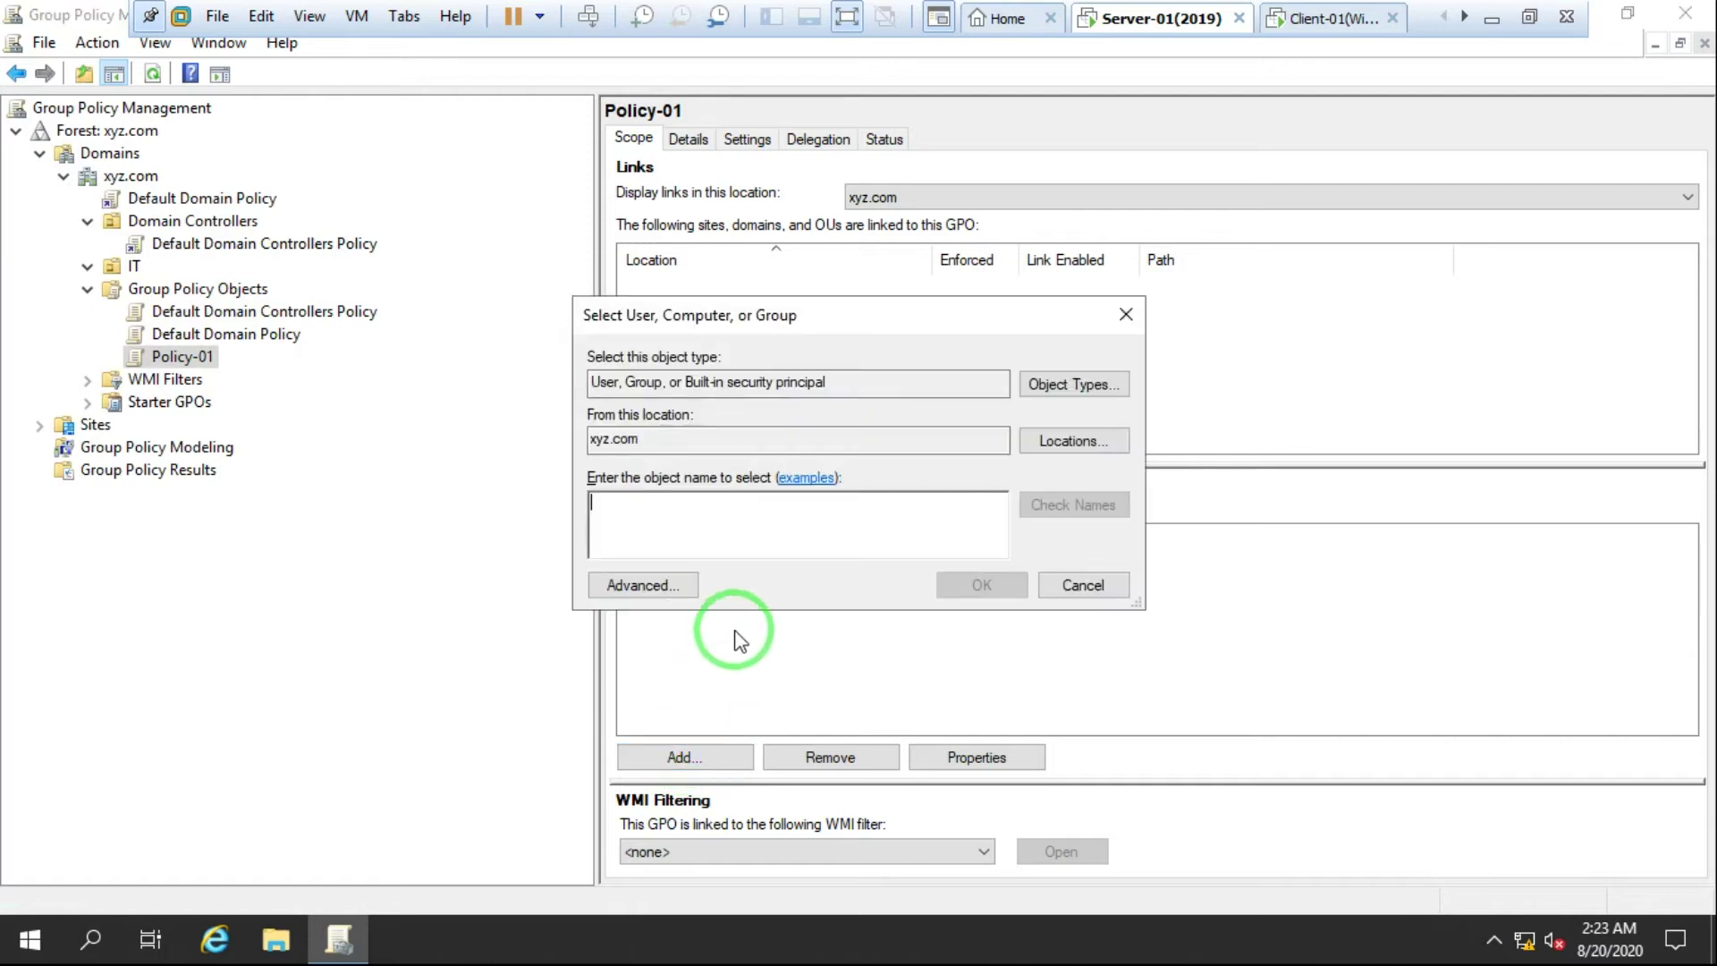
{"action": "type", "text": "u2"}
{"action": "key", "text": "ctrl+k"}
{"action": "left_click", "coordinate": [981, 586]}
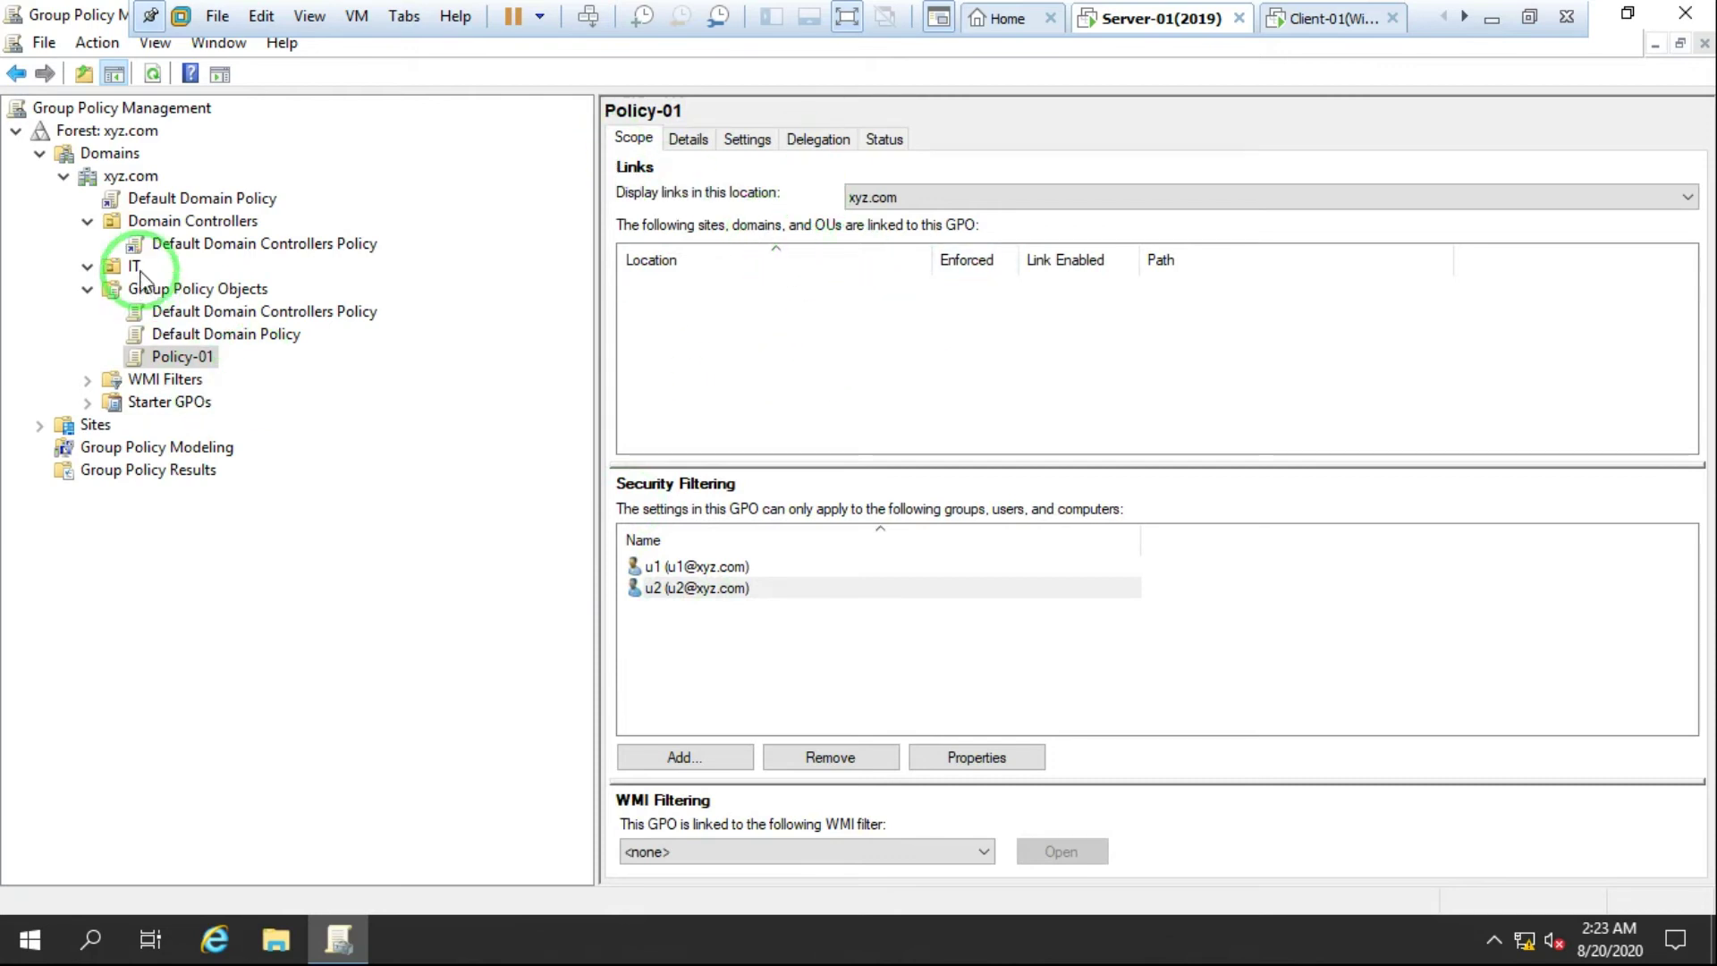
Step: Link the existing Policy-01 to the xyz.com domain and collapse the Group Policy Objects container
{"action": "right_click", "coordinate": [128, 179]}
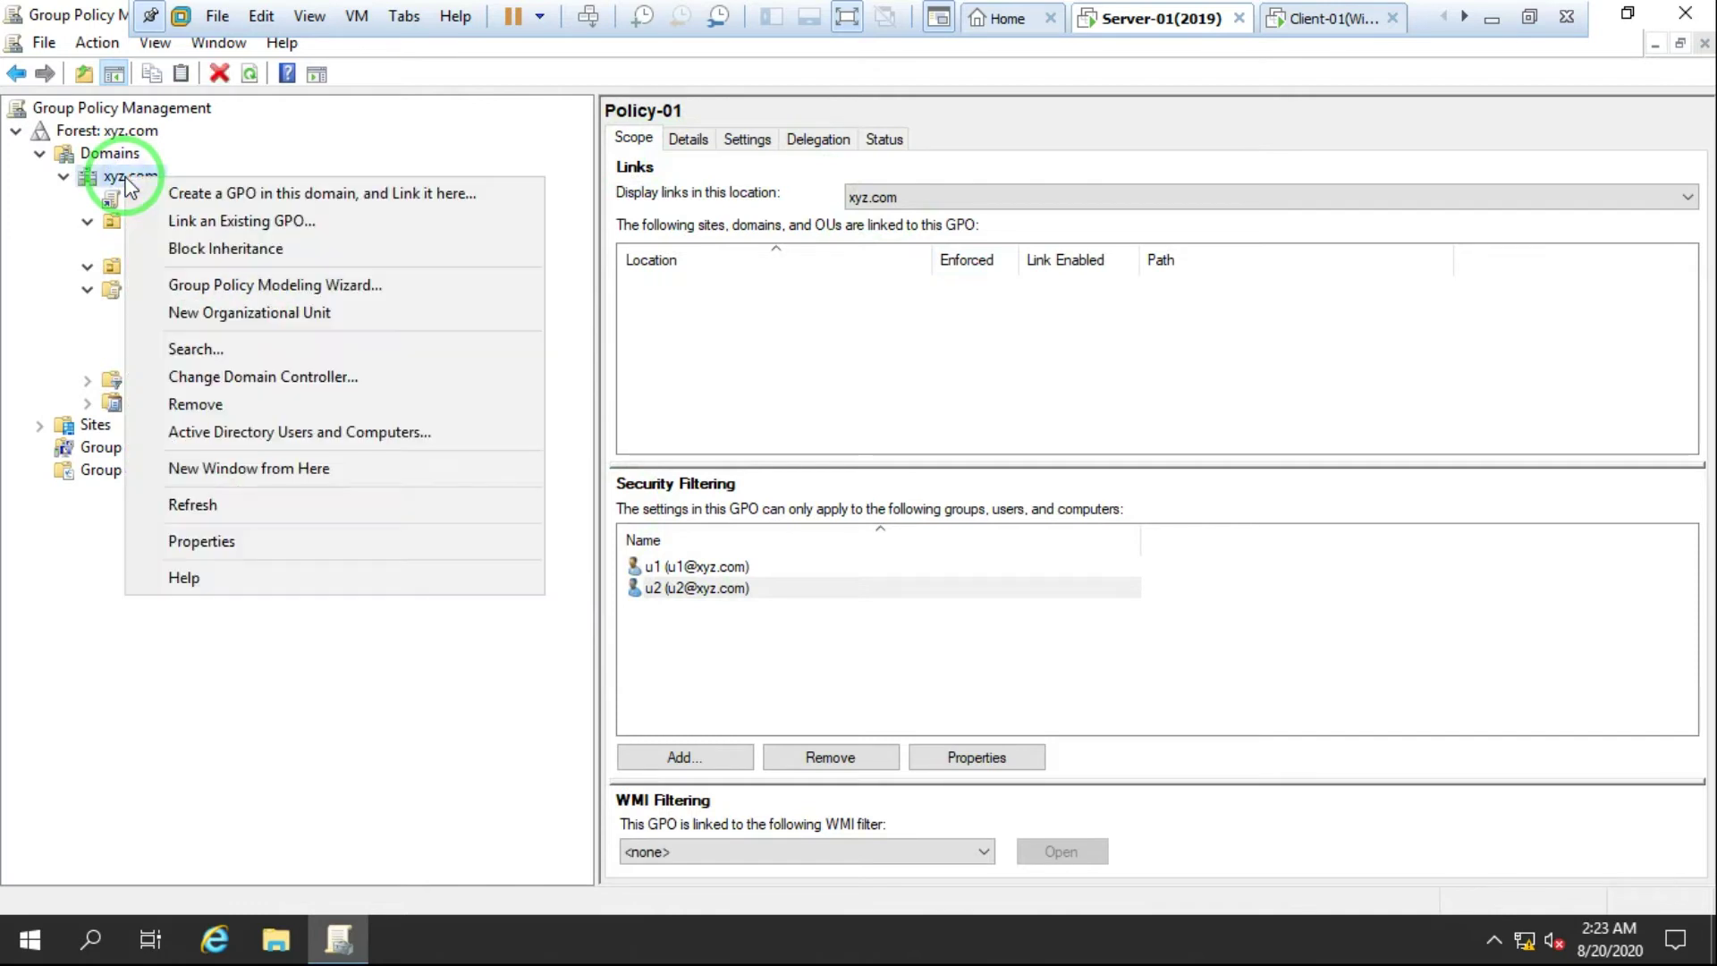
{"action": "left_click", "coordinate": [219, 229]}
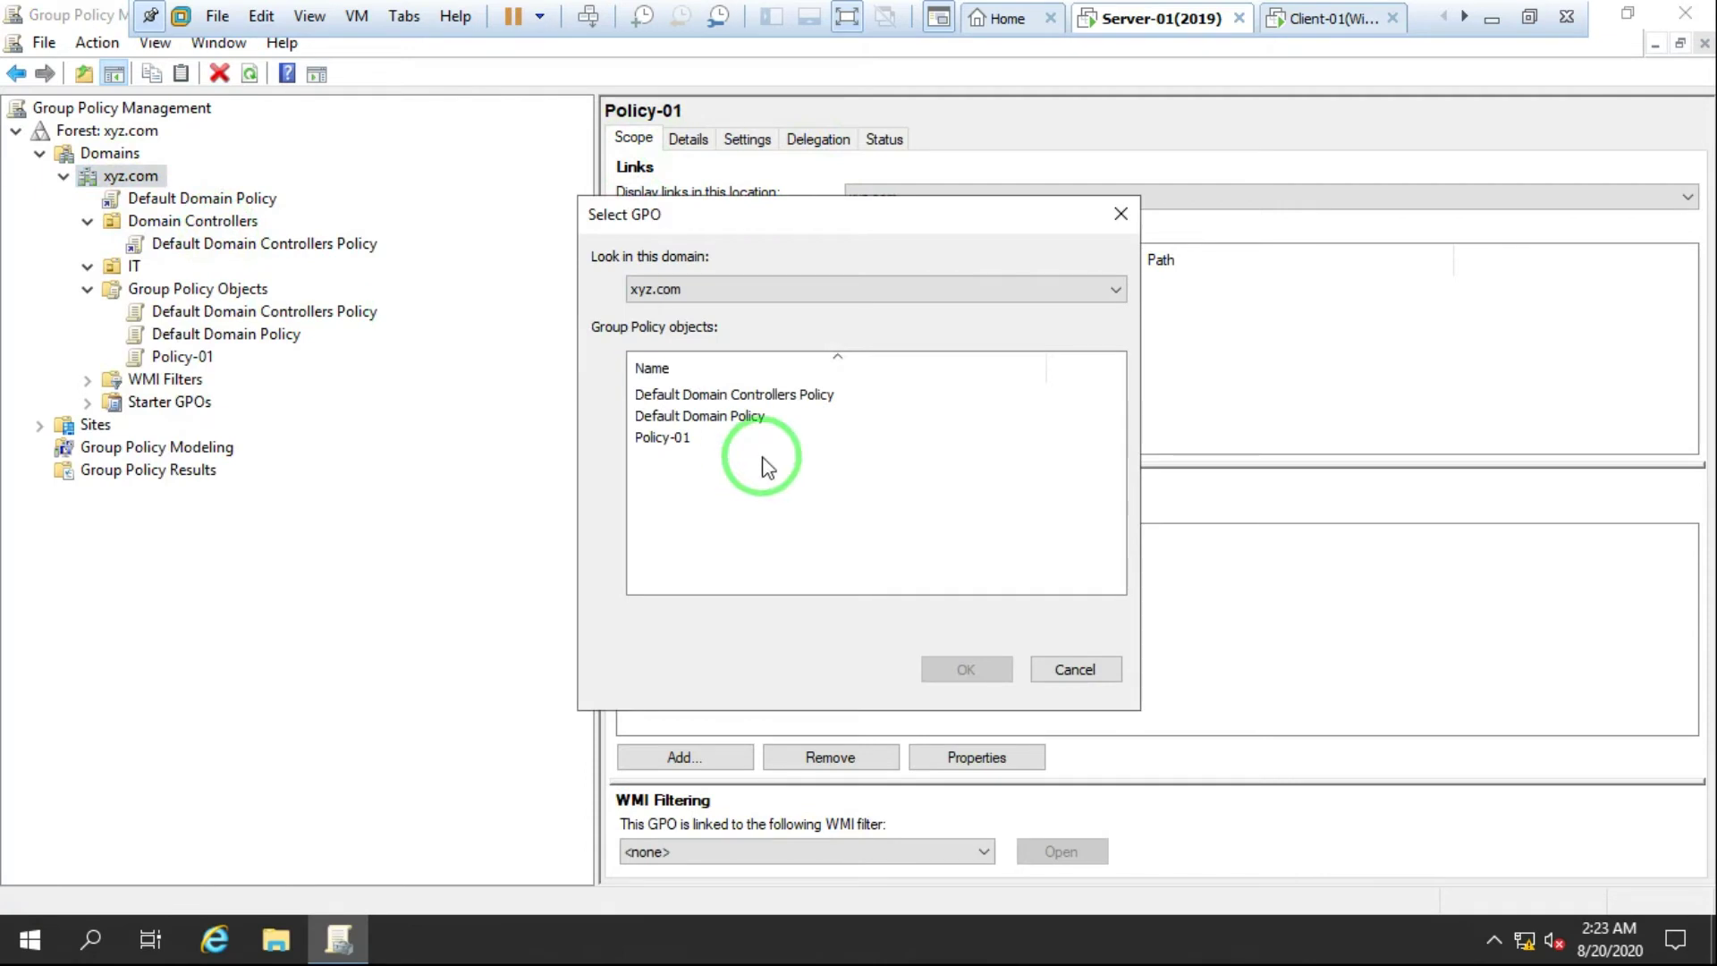
{"action": "left_click", "coordinate": [662, 438]}
{"action": "left_click", "coordinate": [966, 669]}
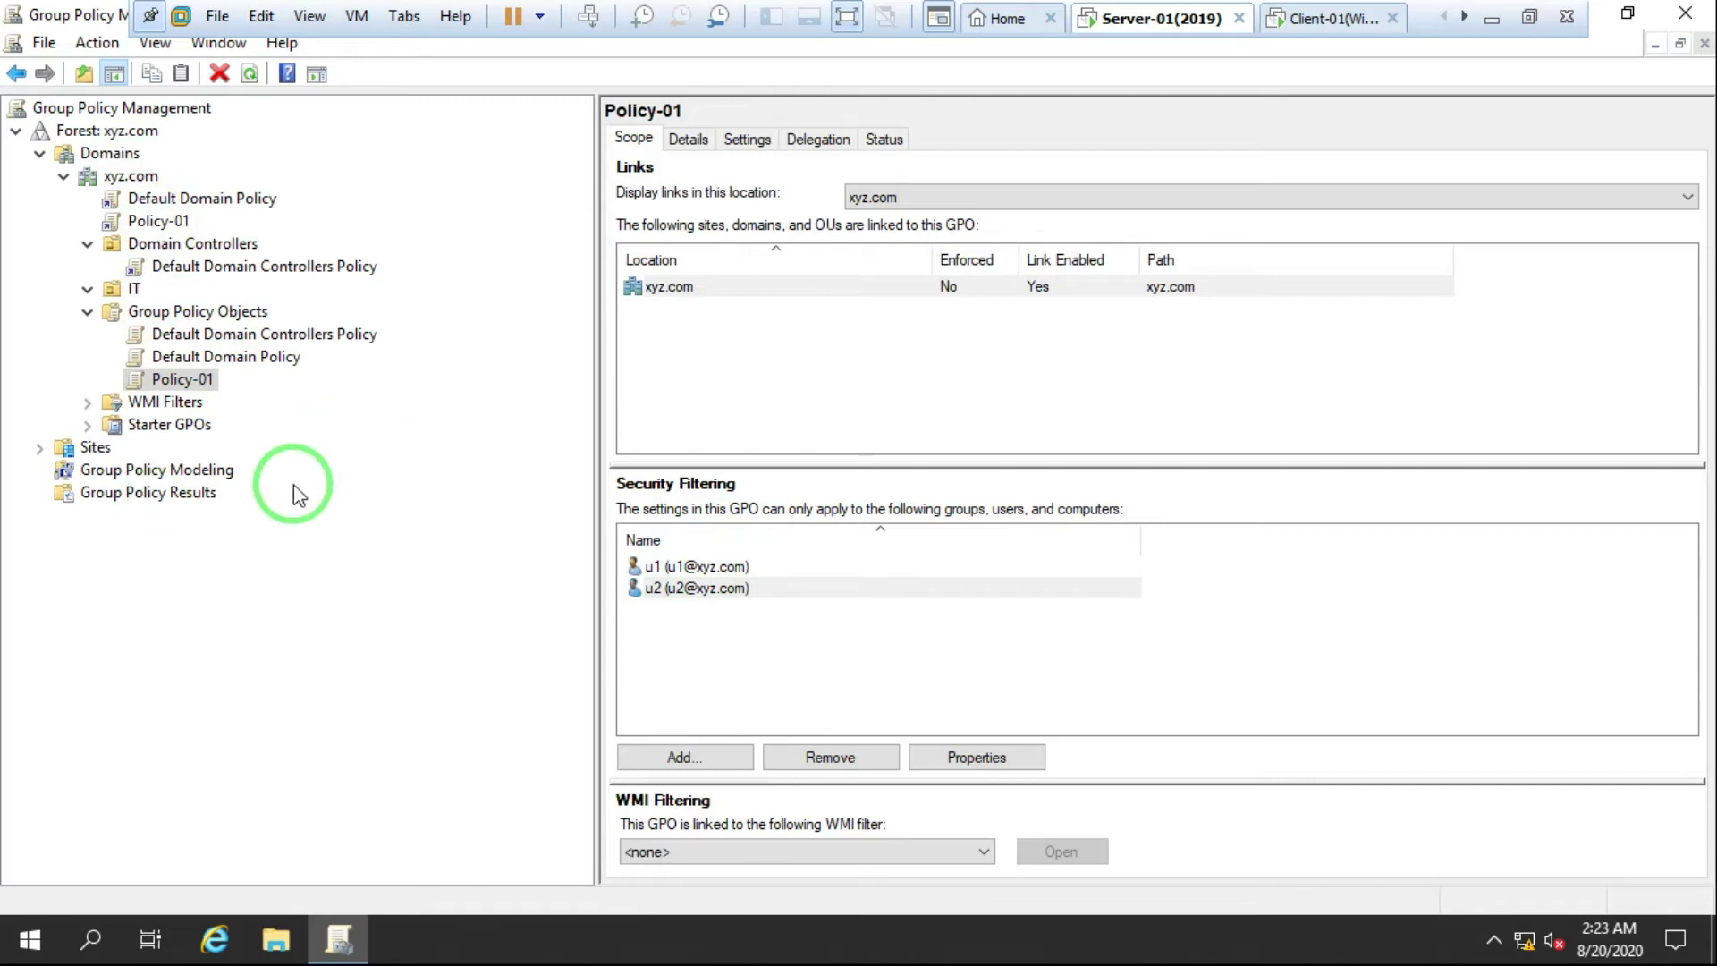
{"action": "left_click", "coordinate": [87, 312]}
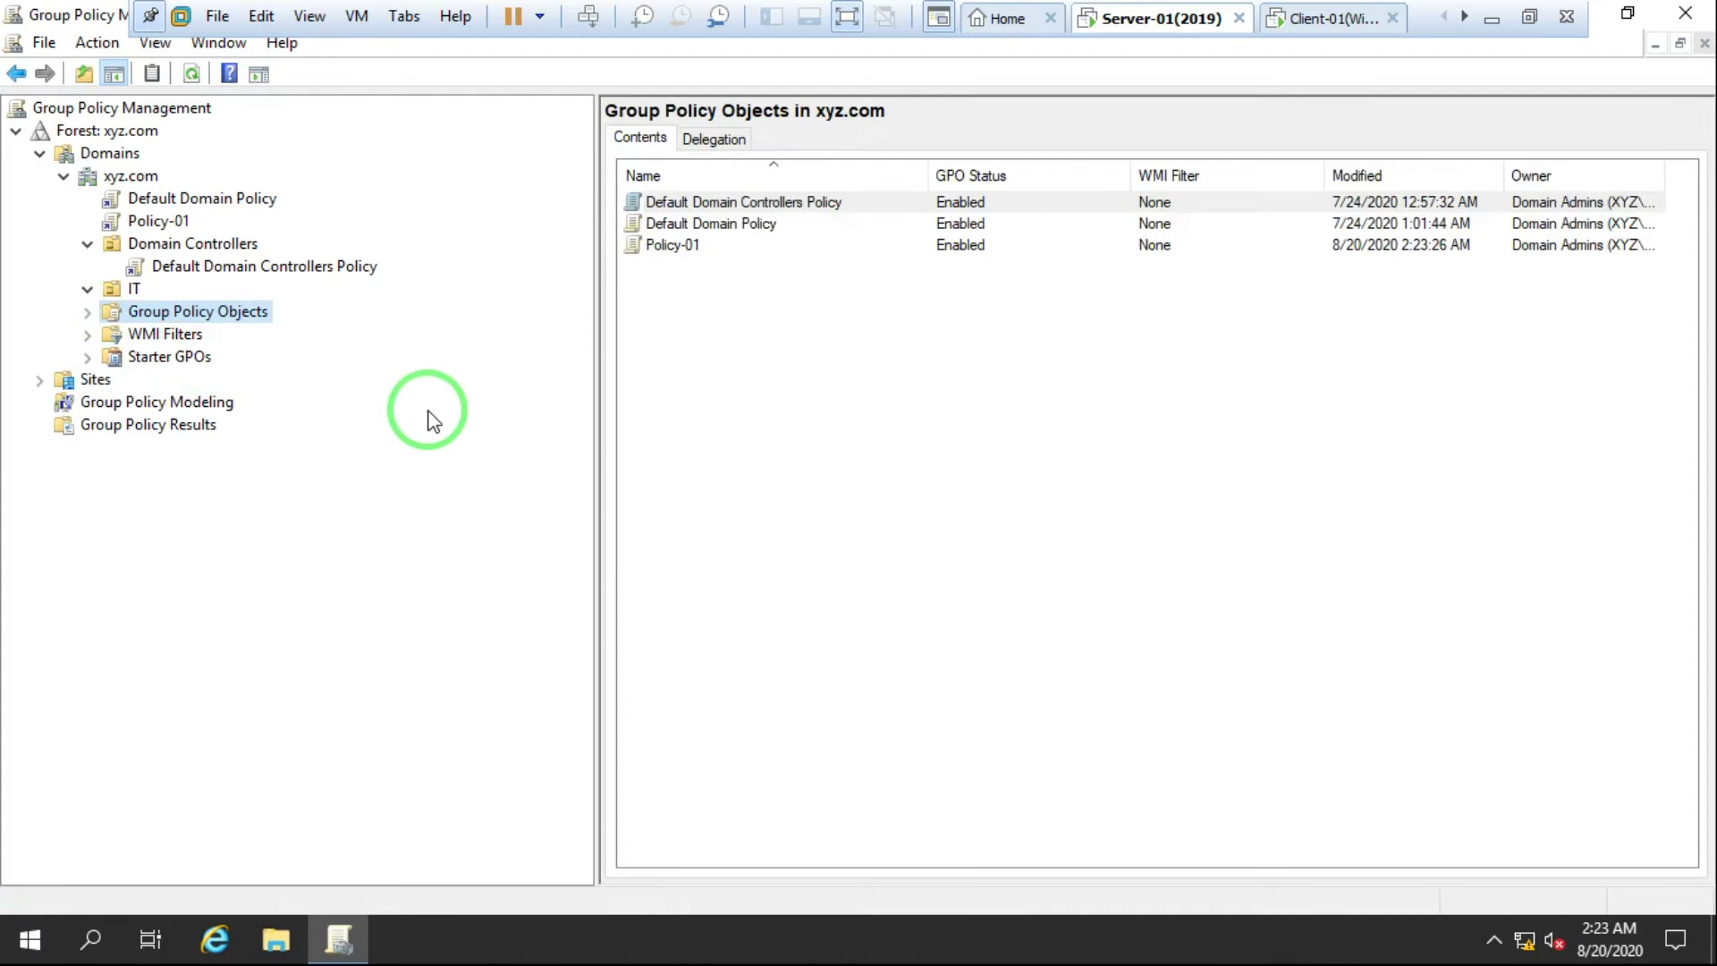
Step: Review the details of the Policy-01 link under xyz.com, including its domain and unique ID
{"action": "left_click", "coordinate": [147, 221]}
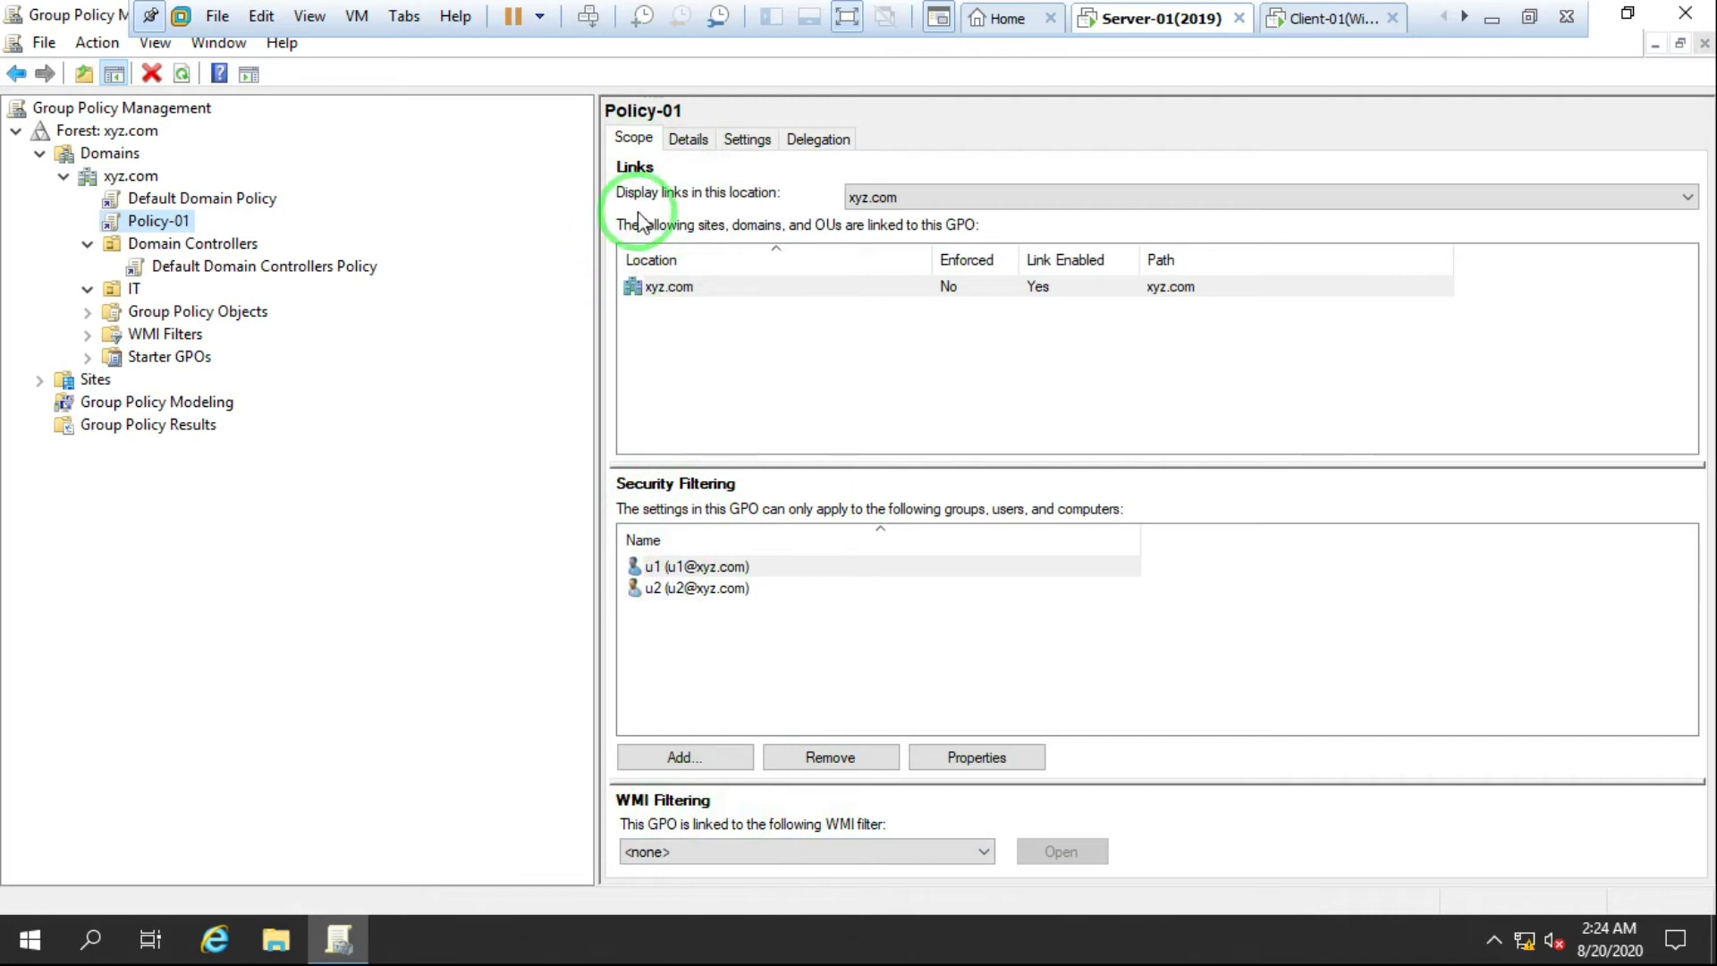
{"action": "left_click", "coordinate": [682, 145]}
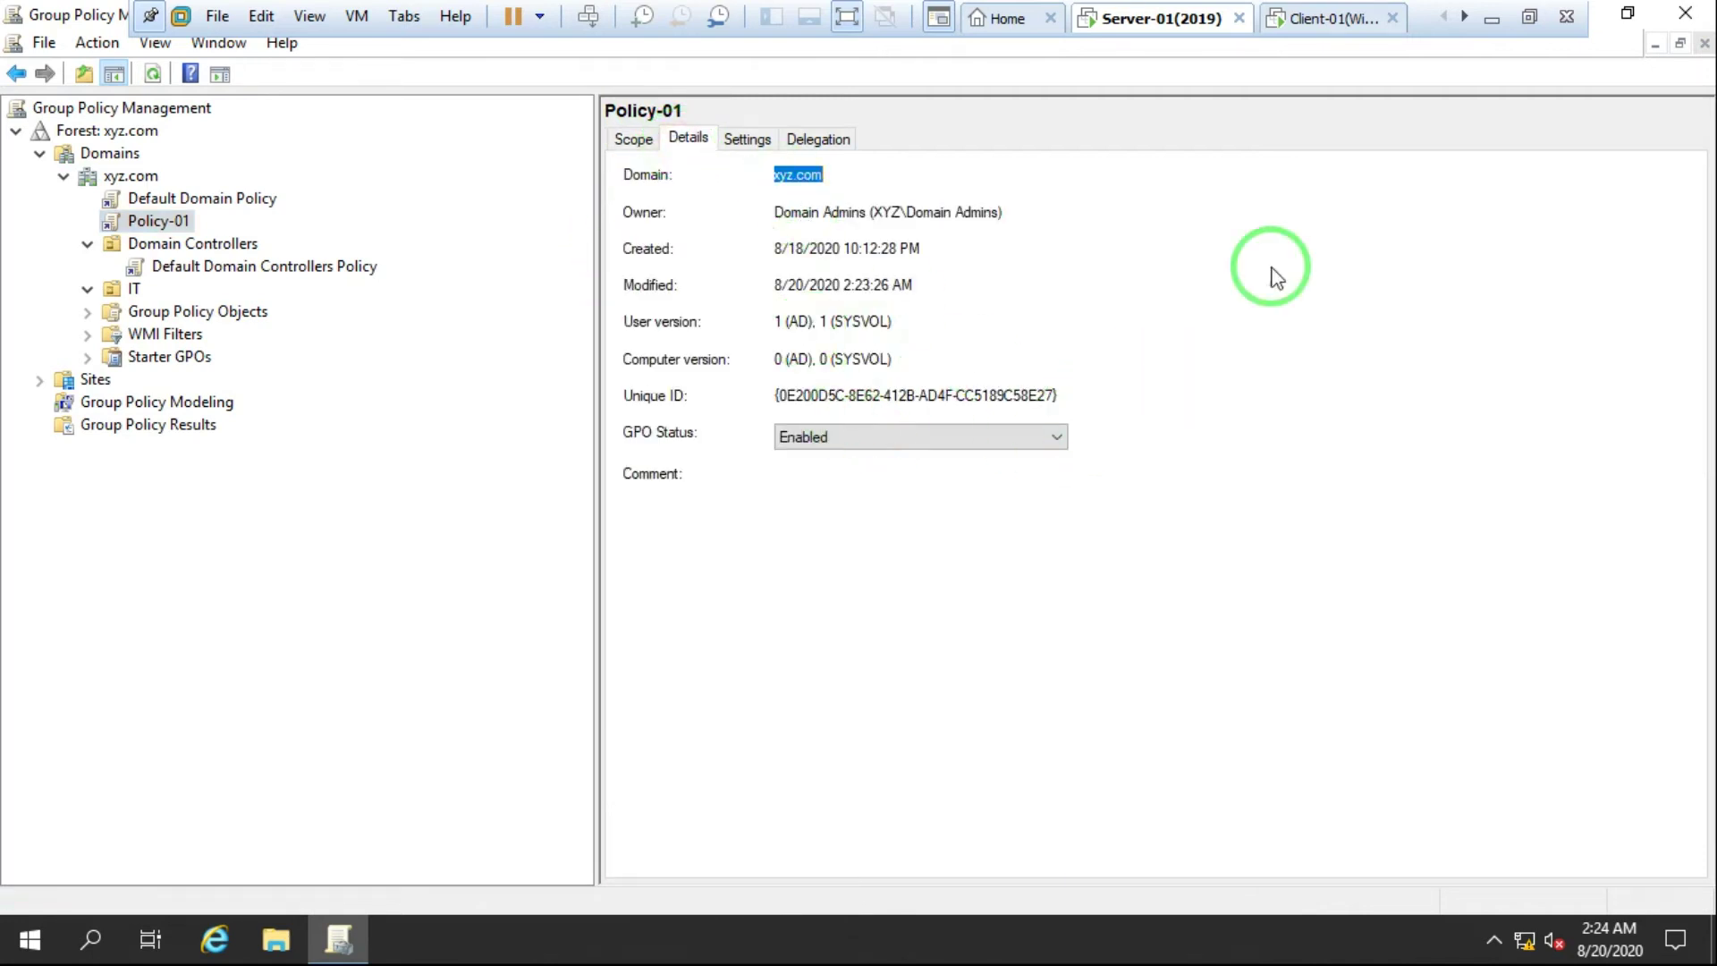
{"action": "left_click", "coordinate": [1254, 241]}
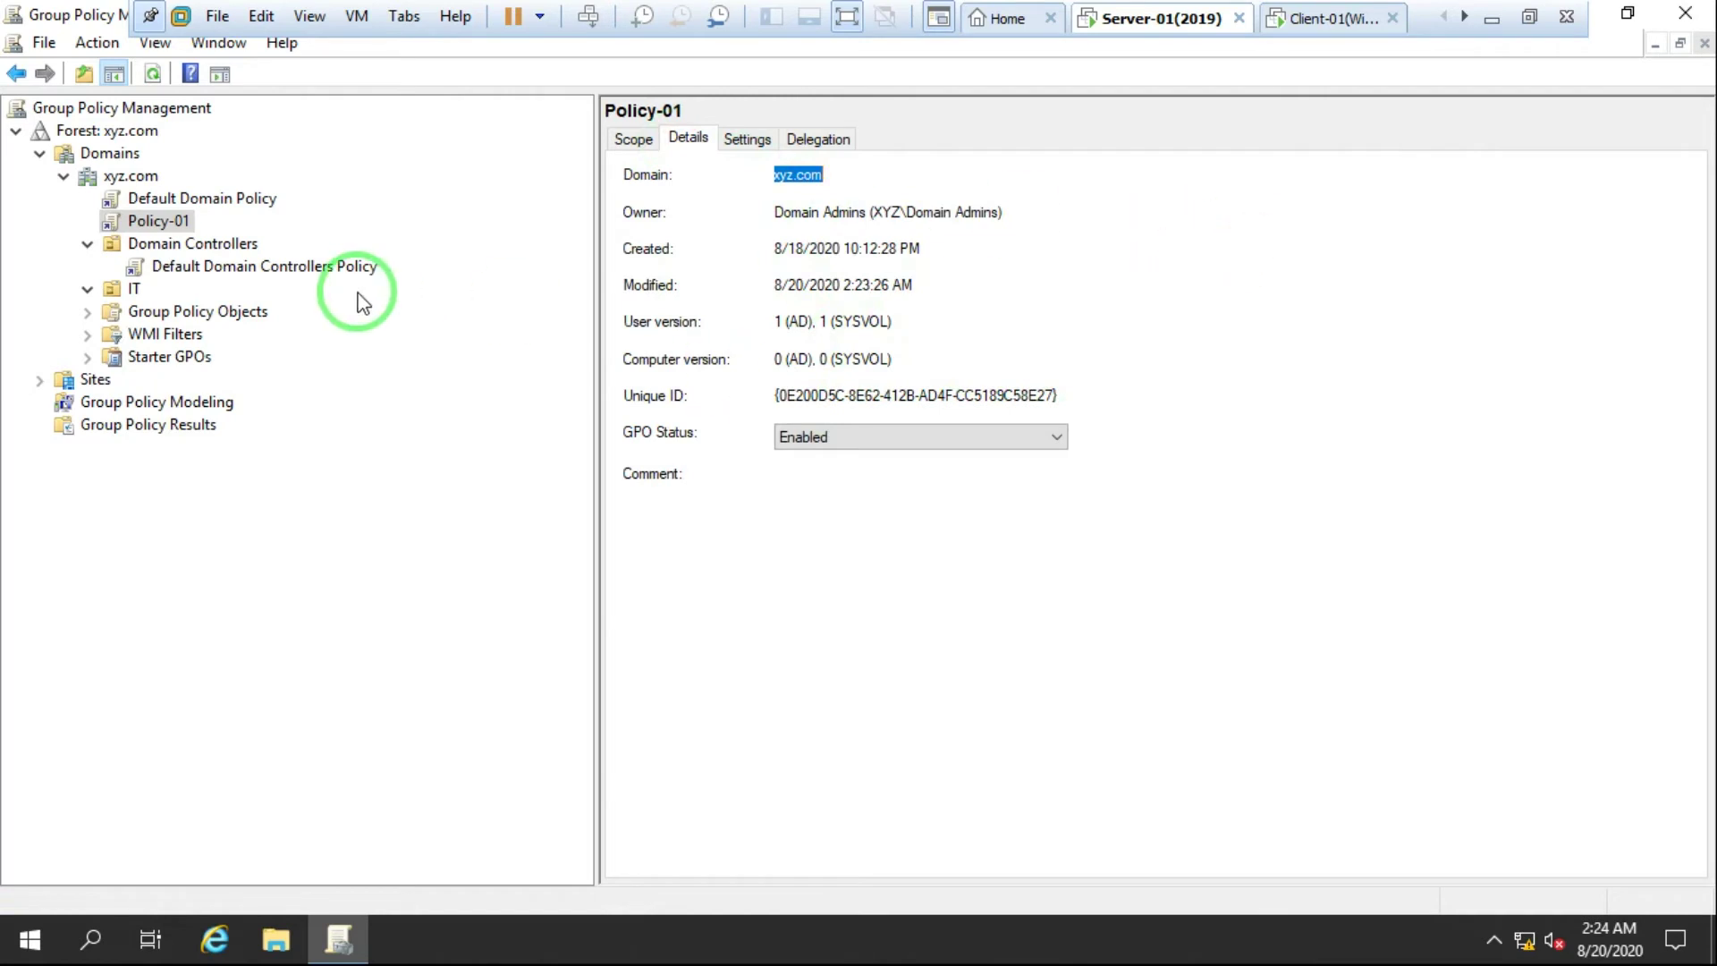
{"action": "left_click", "coordinate": [824, 178]}
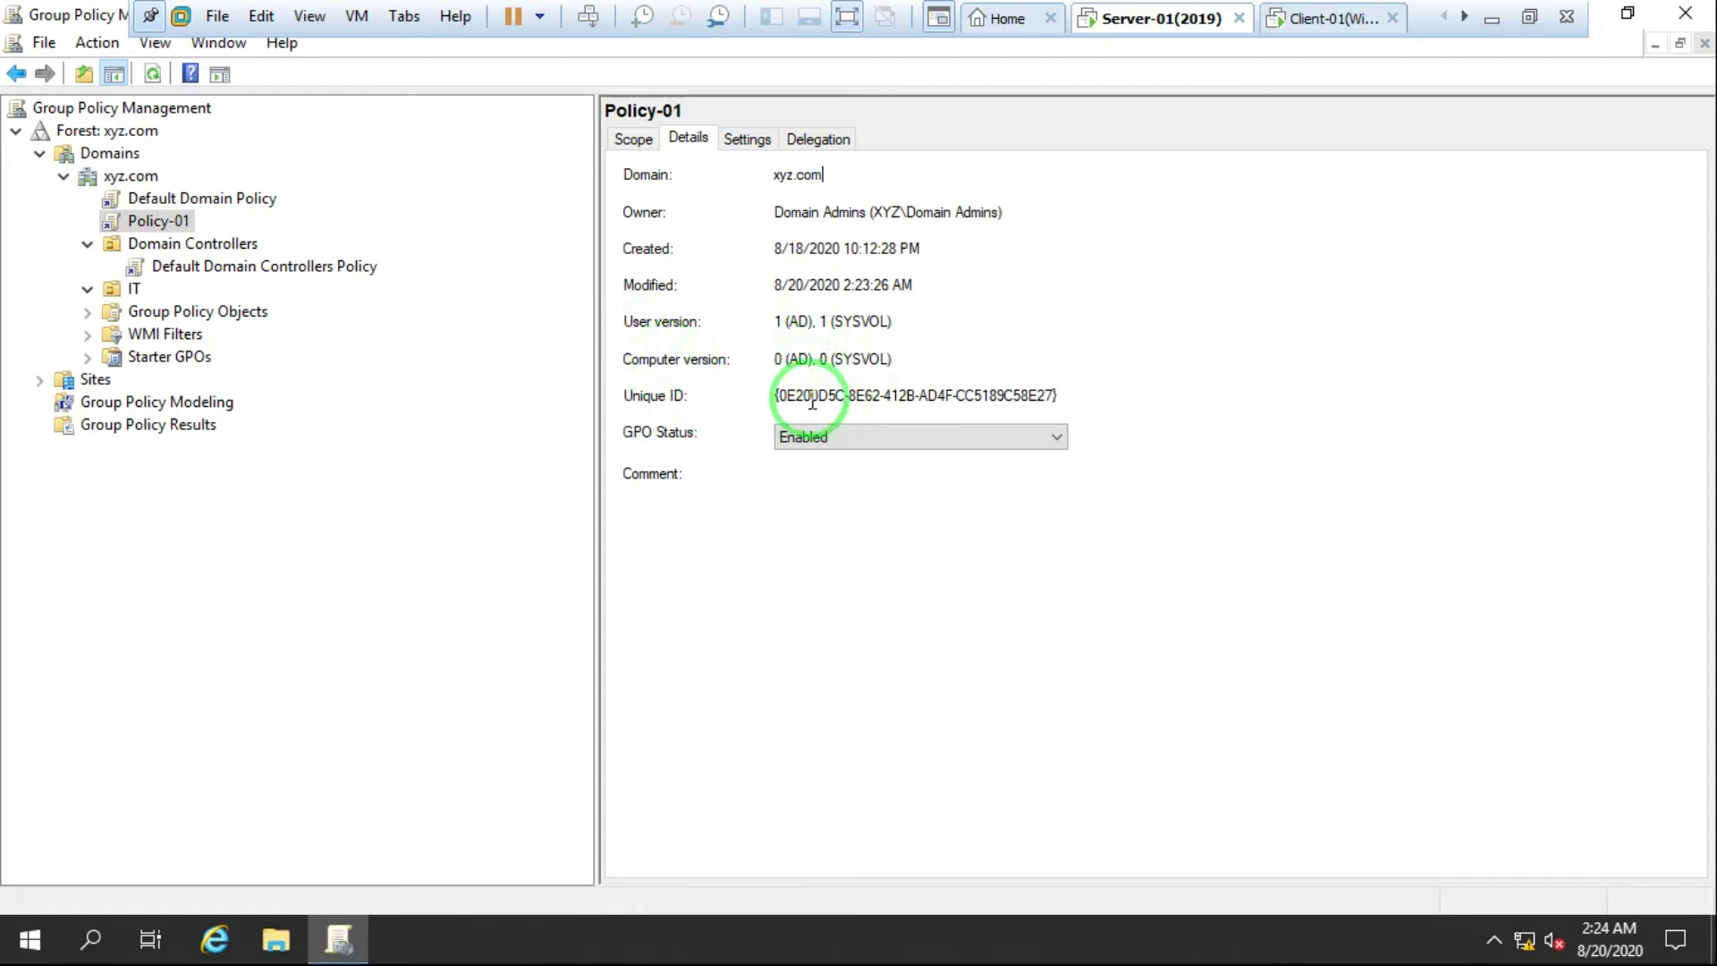
{"action": "left_click_drag", "start_coordinate": [776, 396], "coordinate": [1060, 396]}
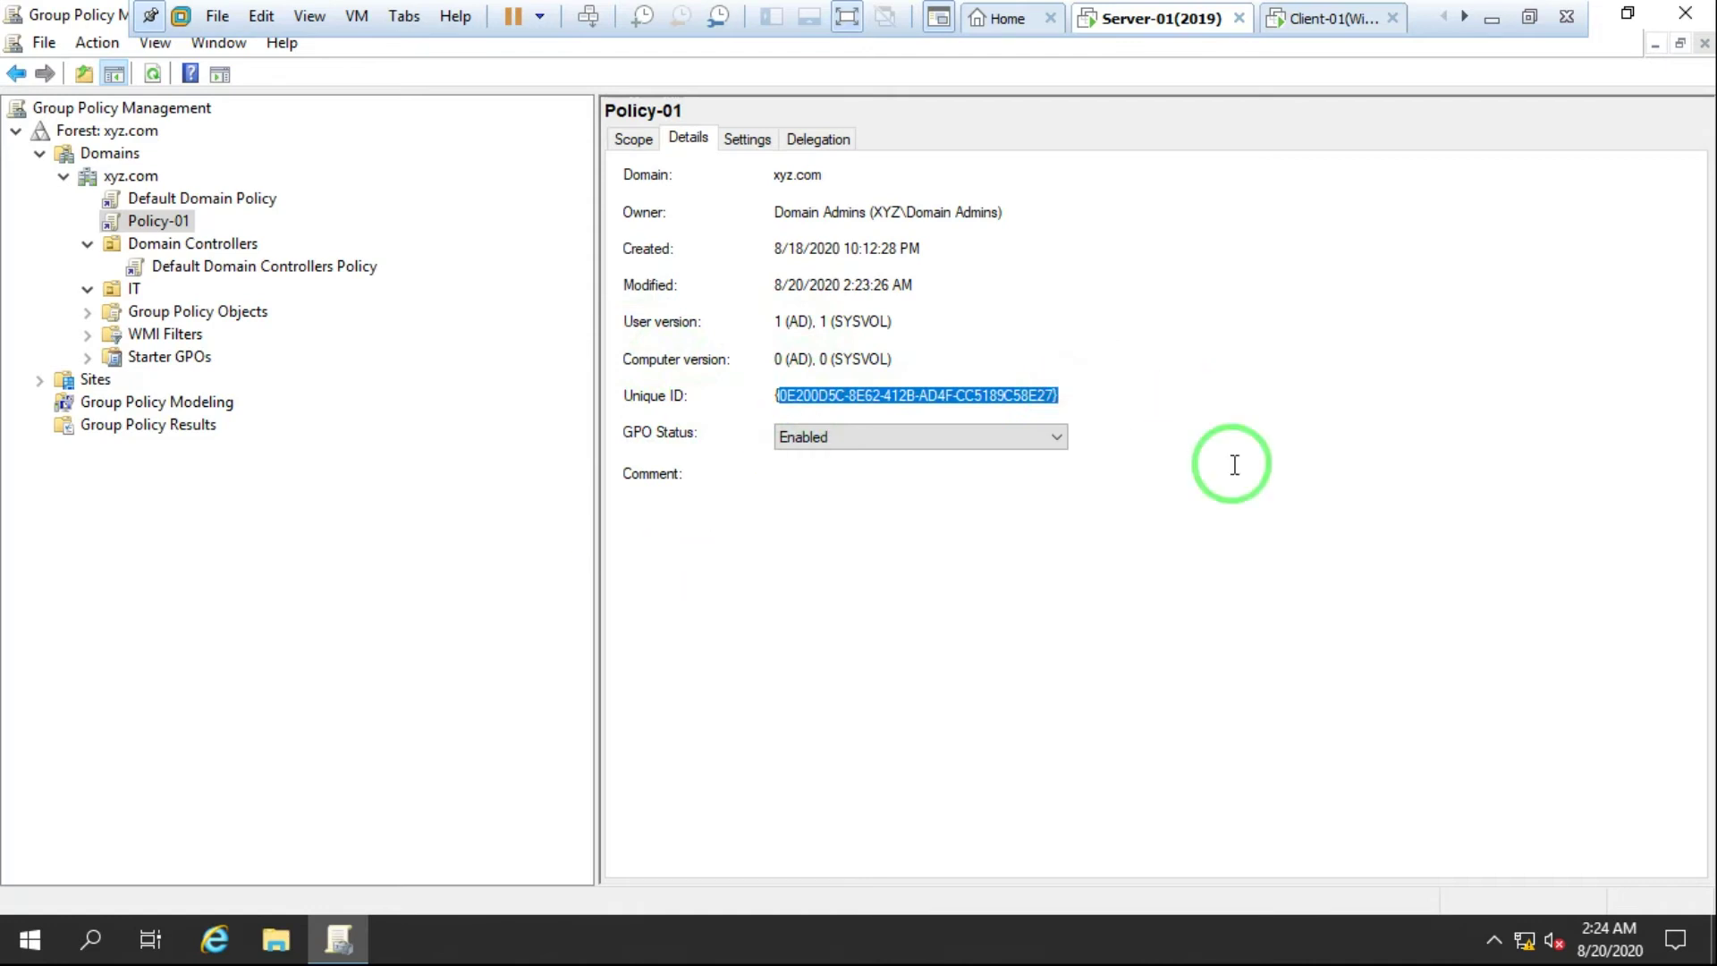
{"action": "left_click", "coordinate": [1219, 379]}
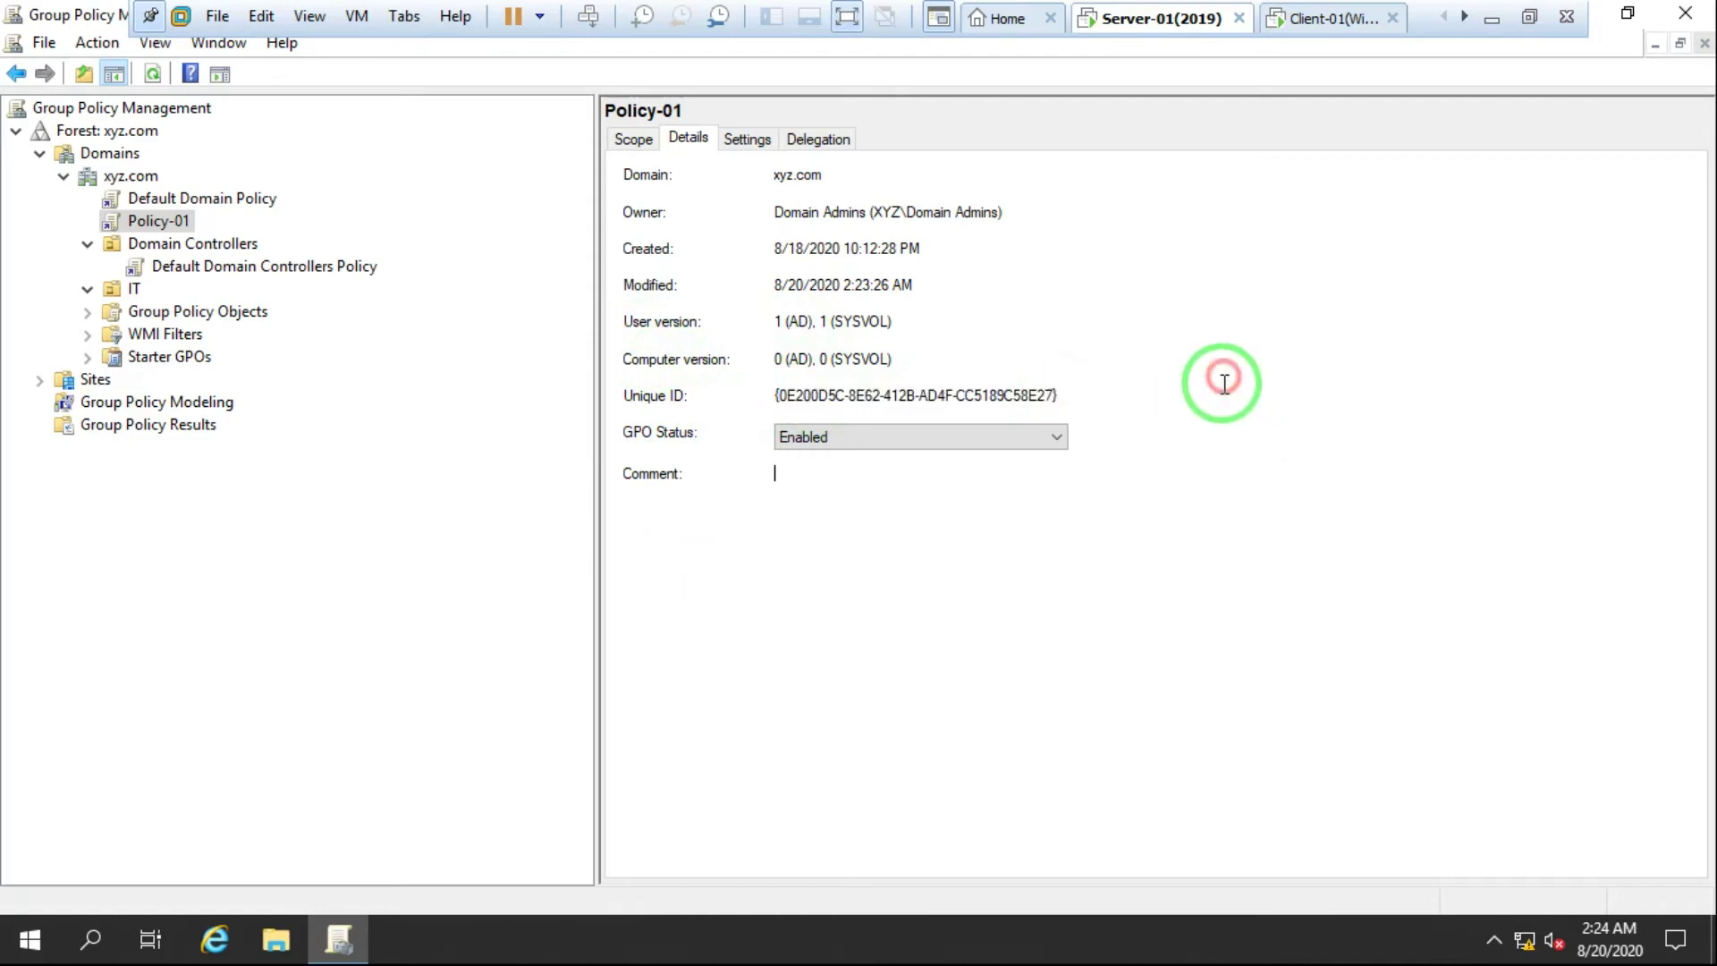
Step: Set the GPO status of Policy-01 to All settings disabled and accept the confirmation
{"action": "left_click", "coordinate": [872, 443]}
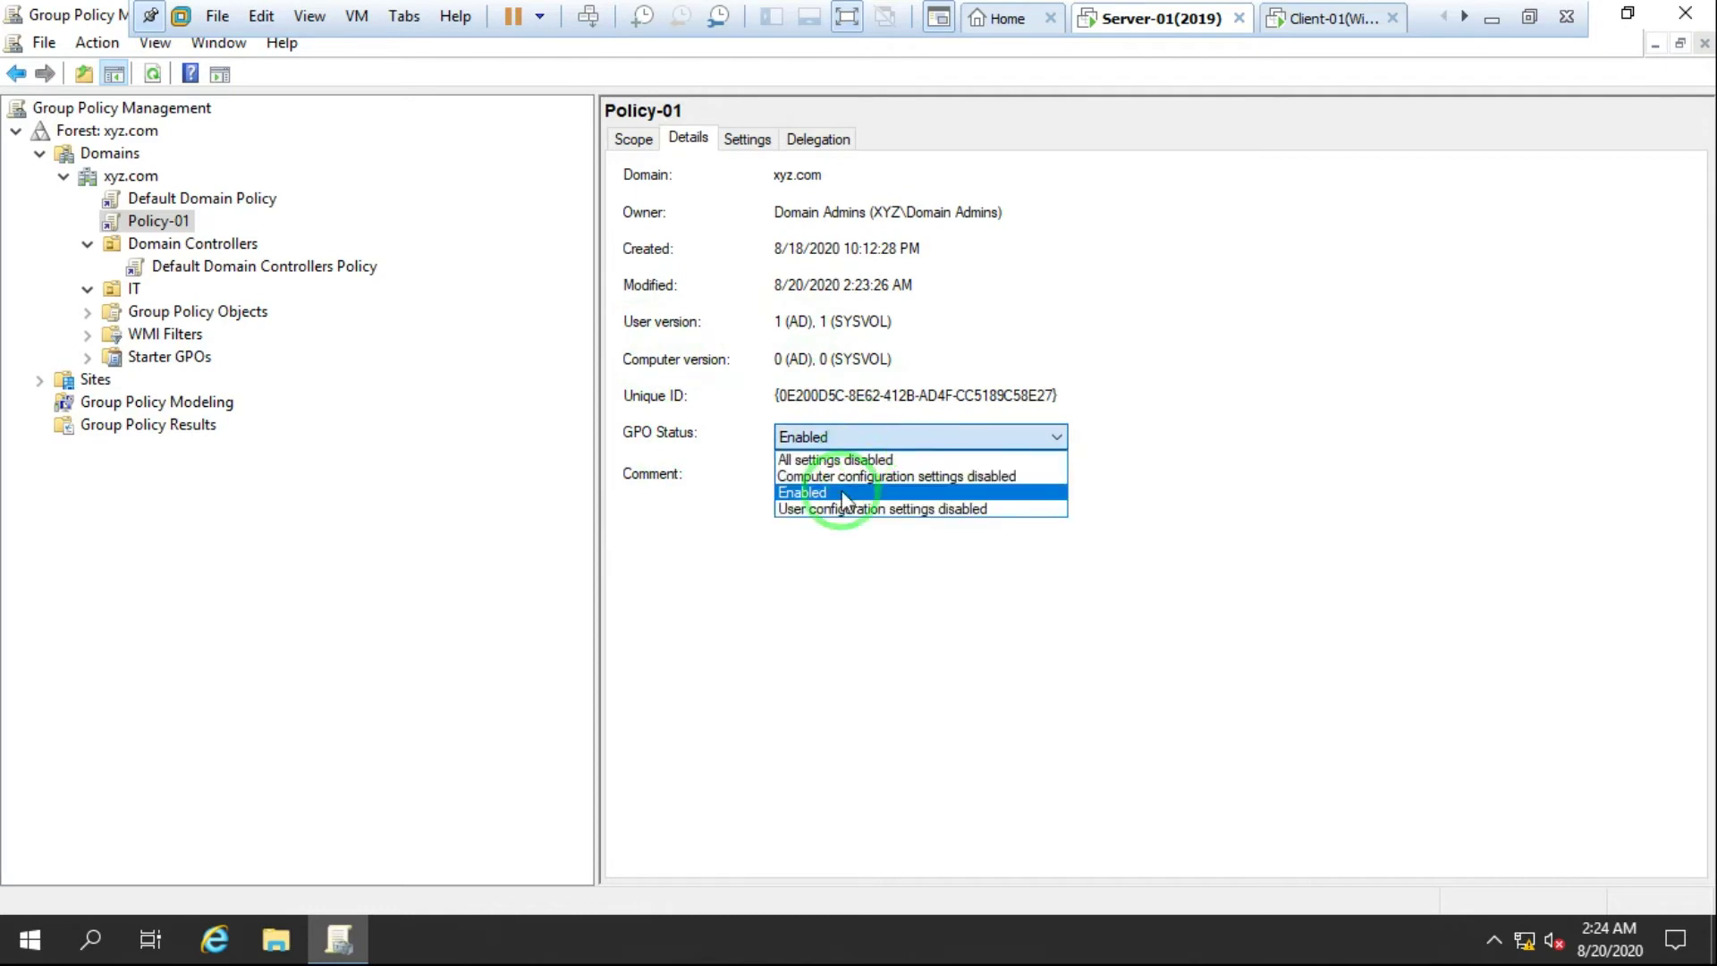
{"action": "left_click", "coordinate": [805, 465]}
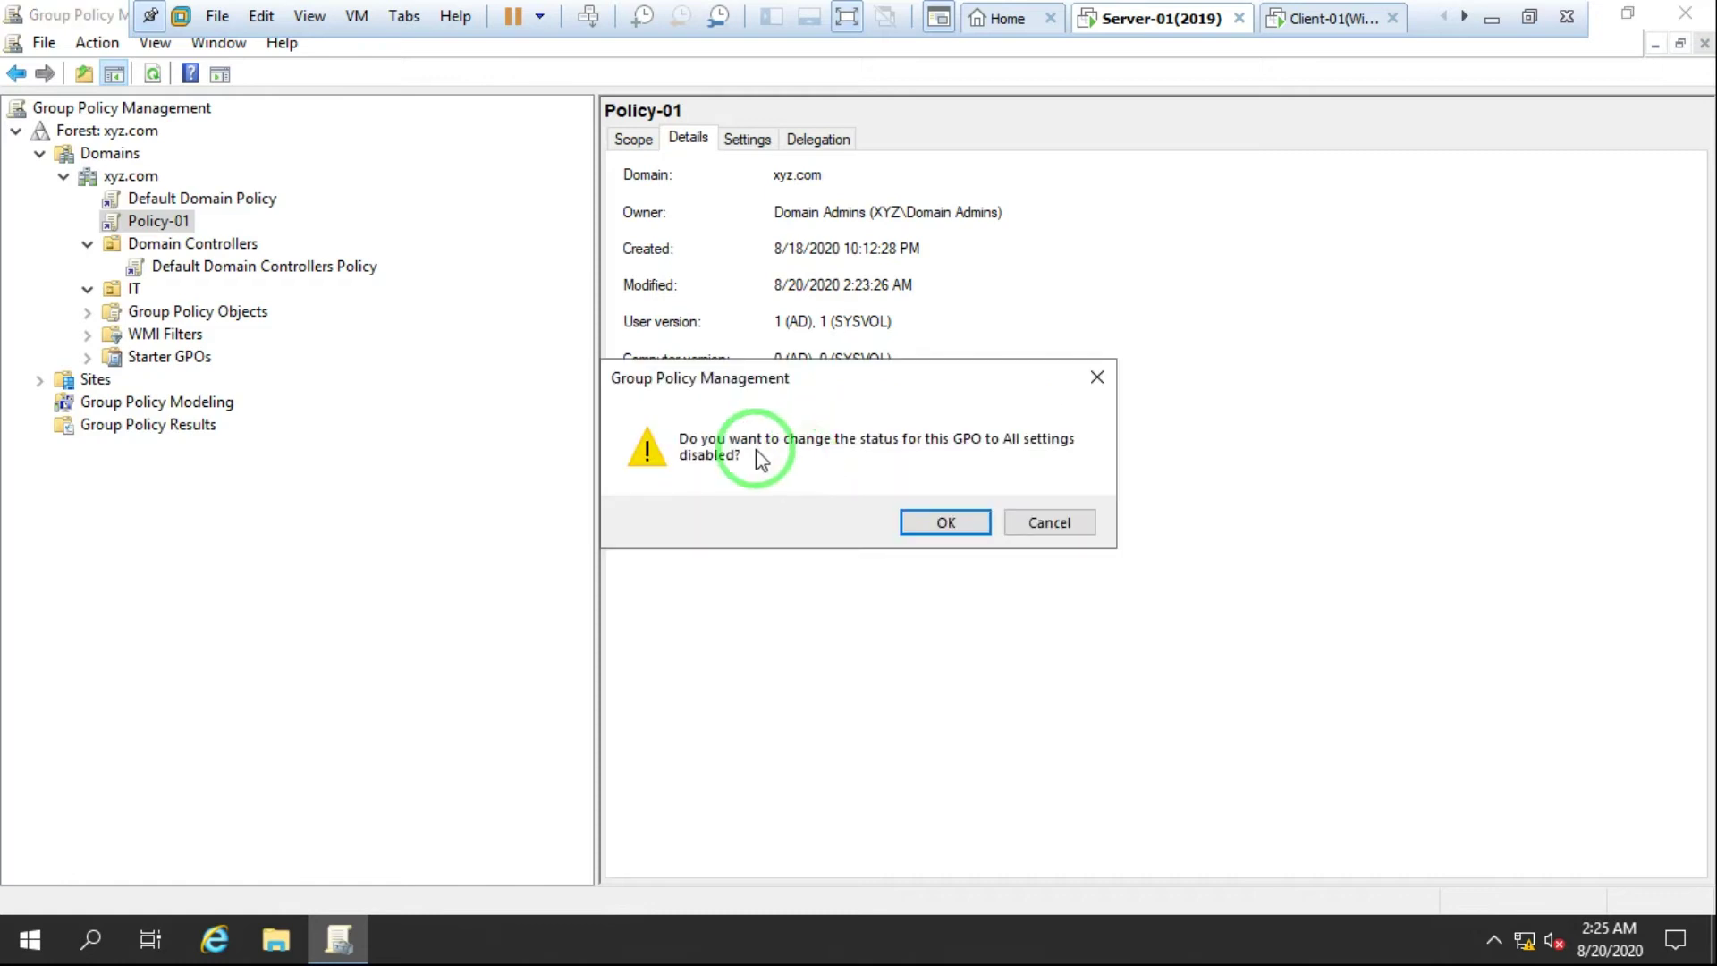
{"action": "left_click", "coordinate": [939, 519]}
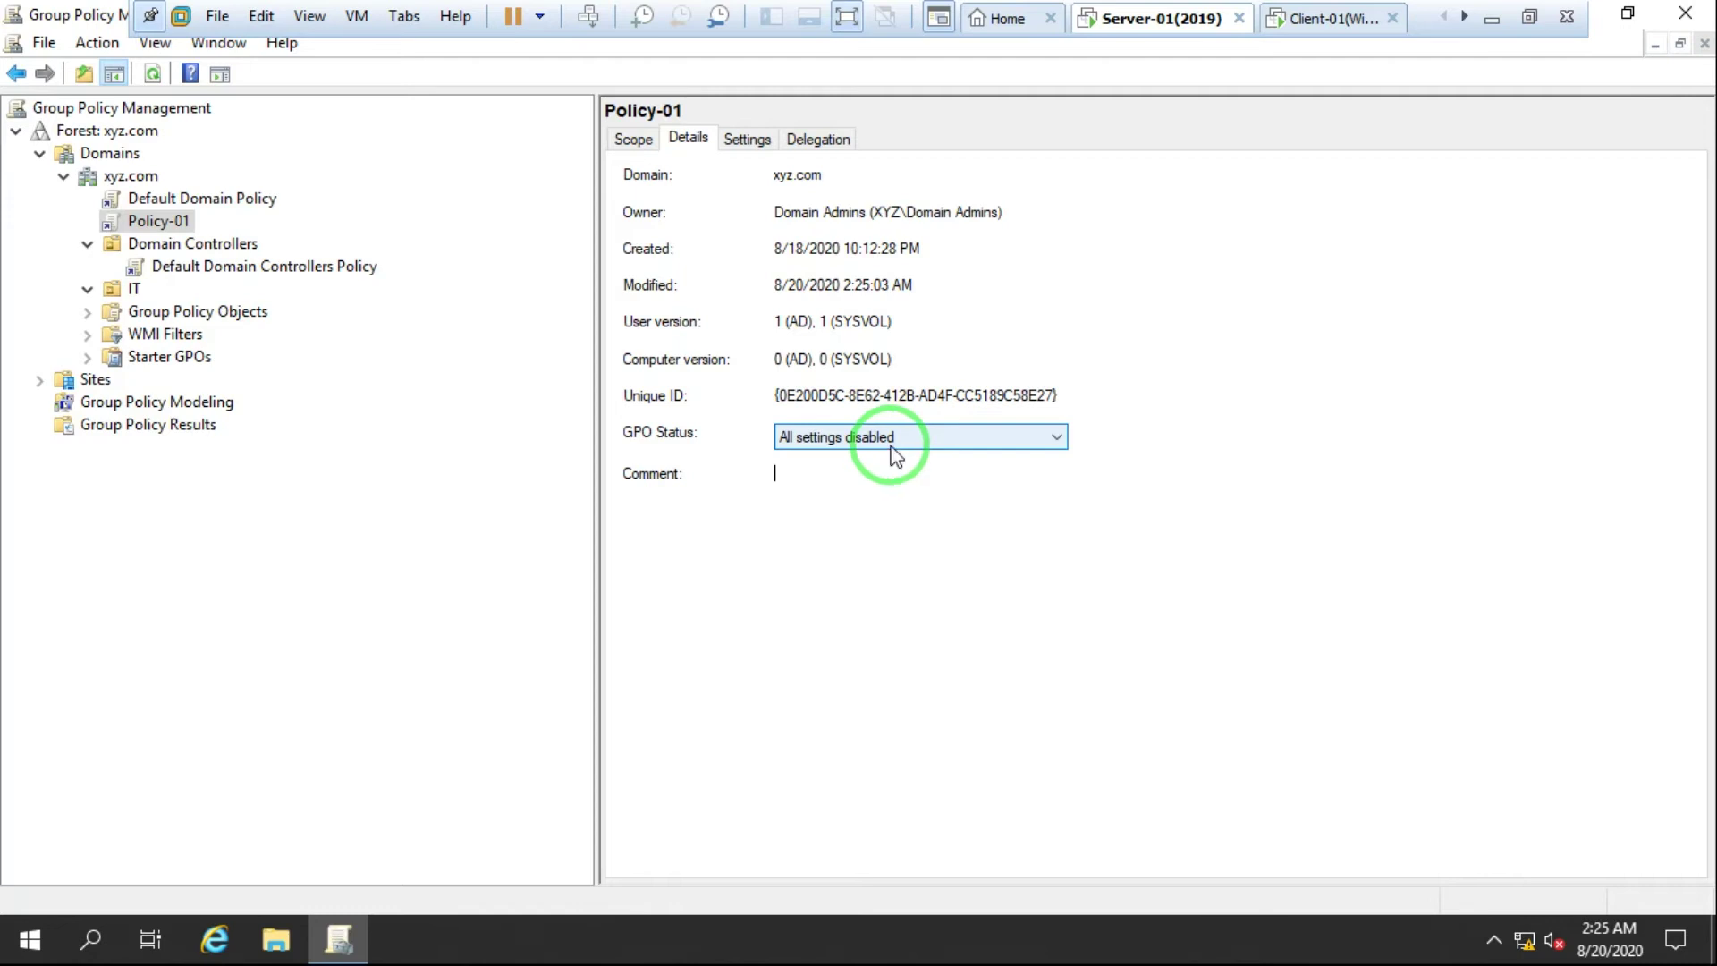
Step: Change the GPO status of Policy-01 to Computer configuration settings disabled and accept the confirmation
{"action": "left_click", "coordinate": [891, 452]}
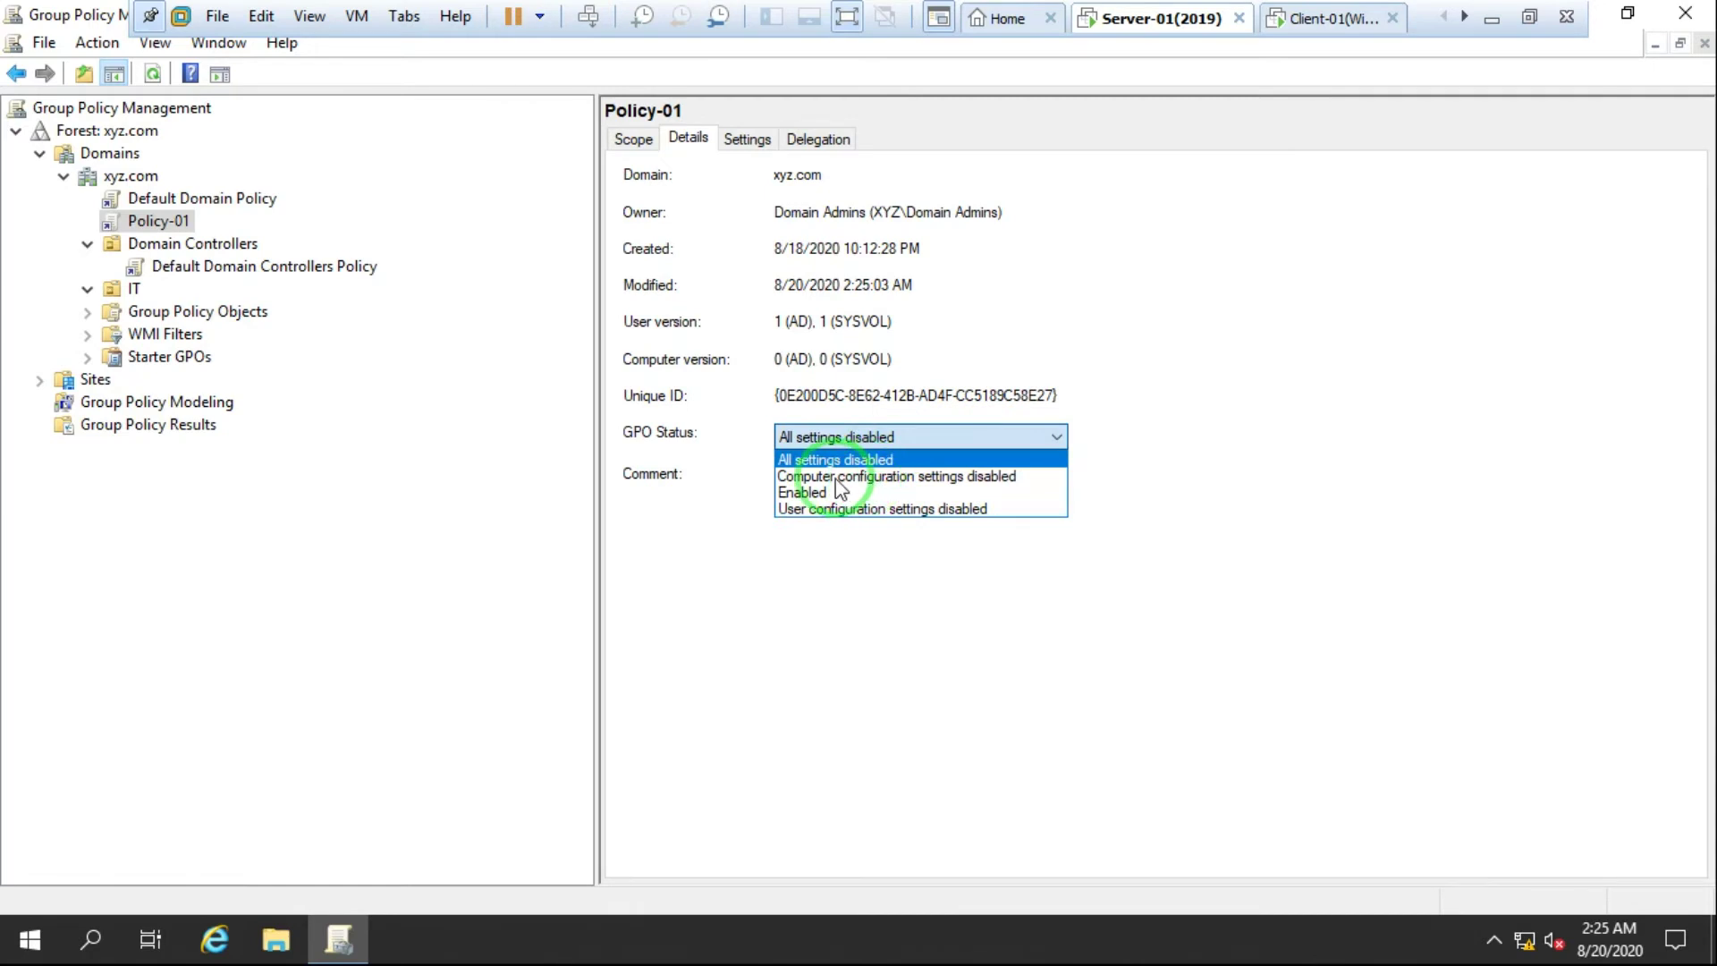
{"action": "left_click", "coordinate": [928, 483]}
{"action": "left_click", "coordinate": [935, 523]}
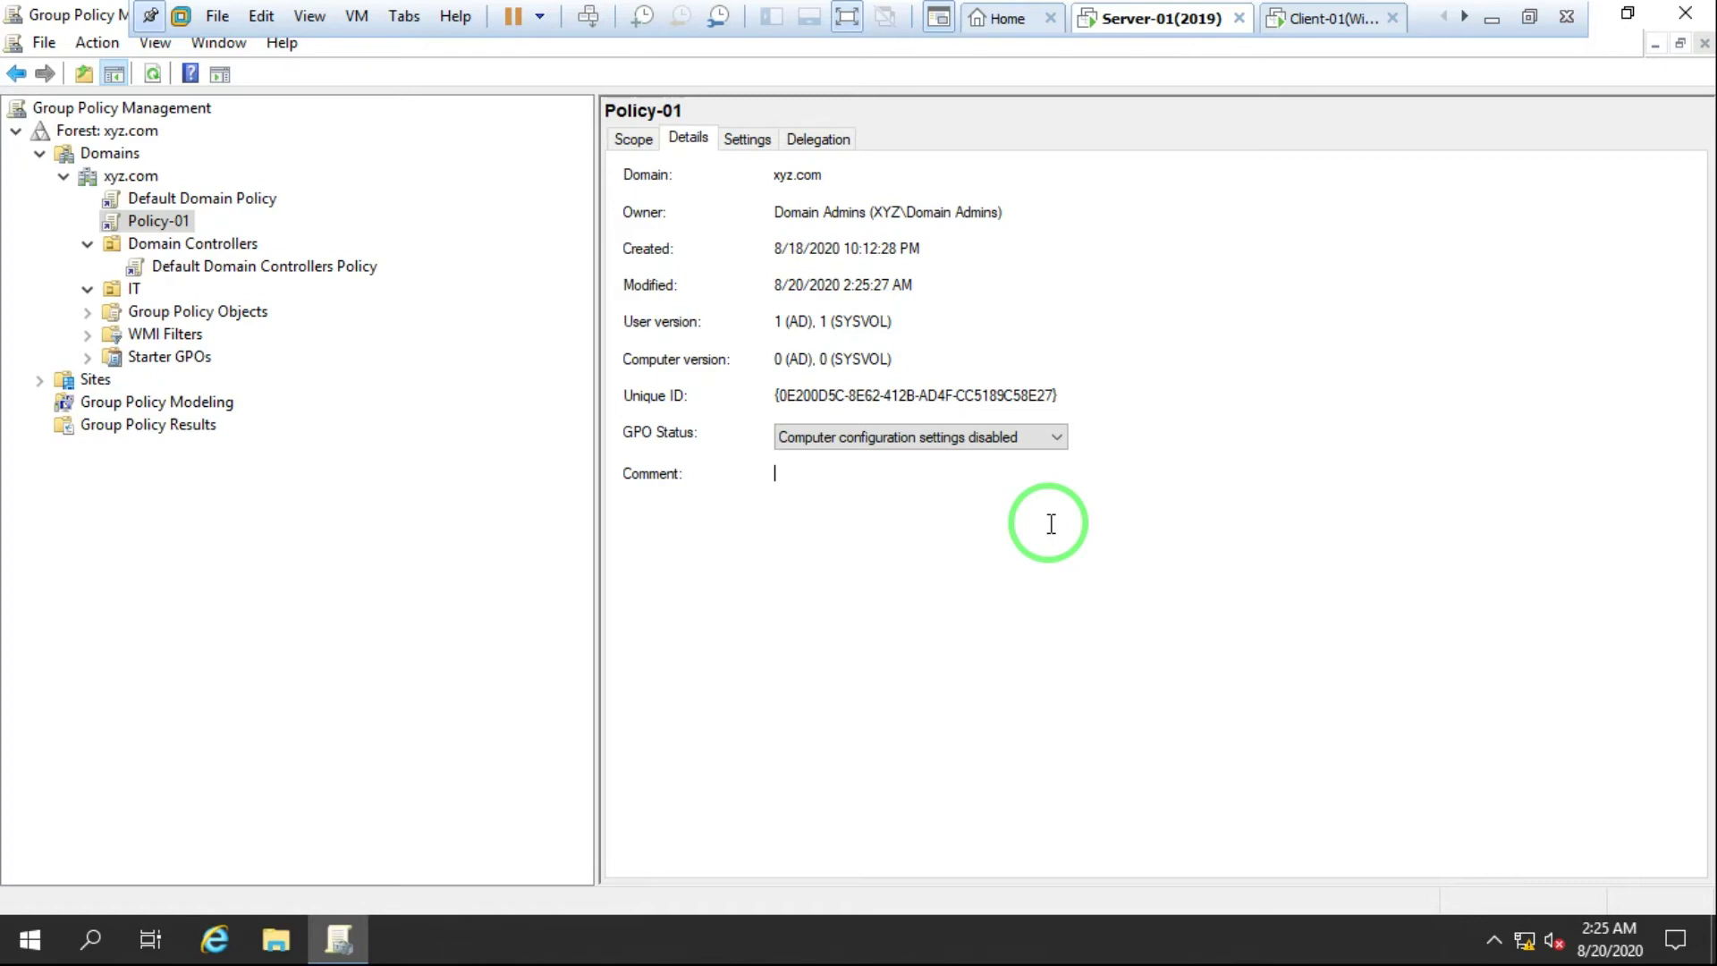
Step: Change the GPO status of Policy-01 to User configuration settings disabled and accept the confirmation
{"action": "left_click", "coordinate": [875, 437]}
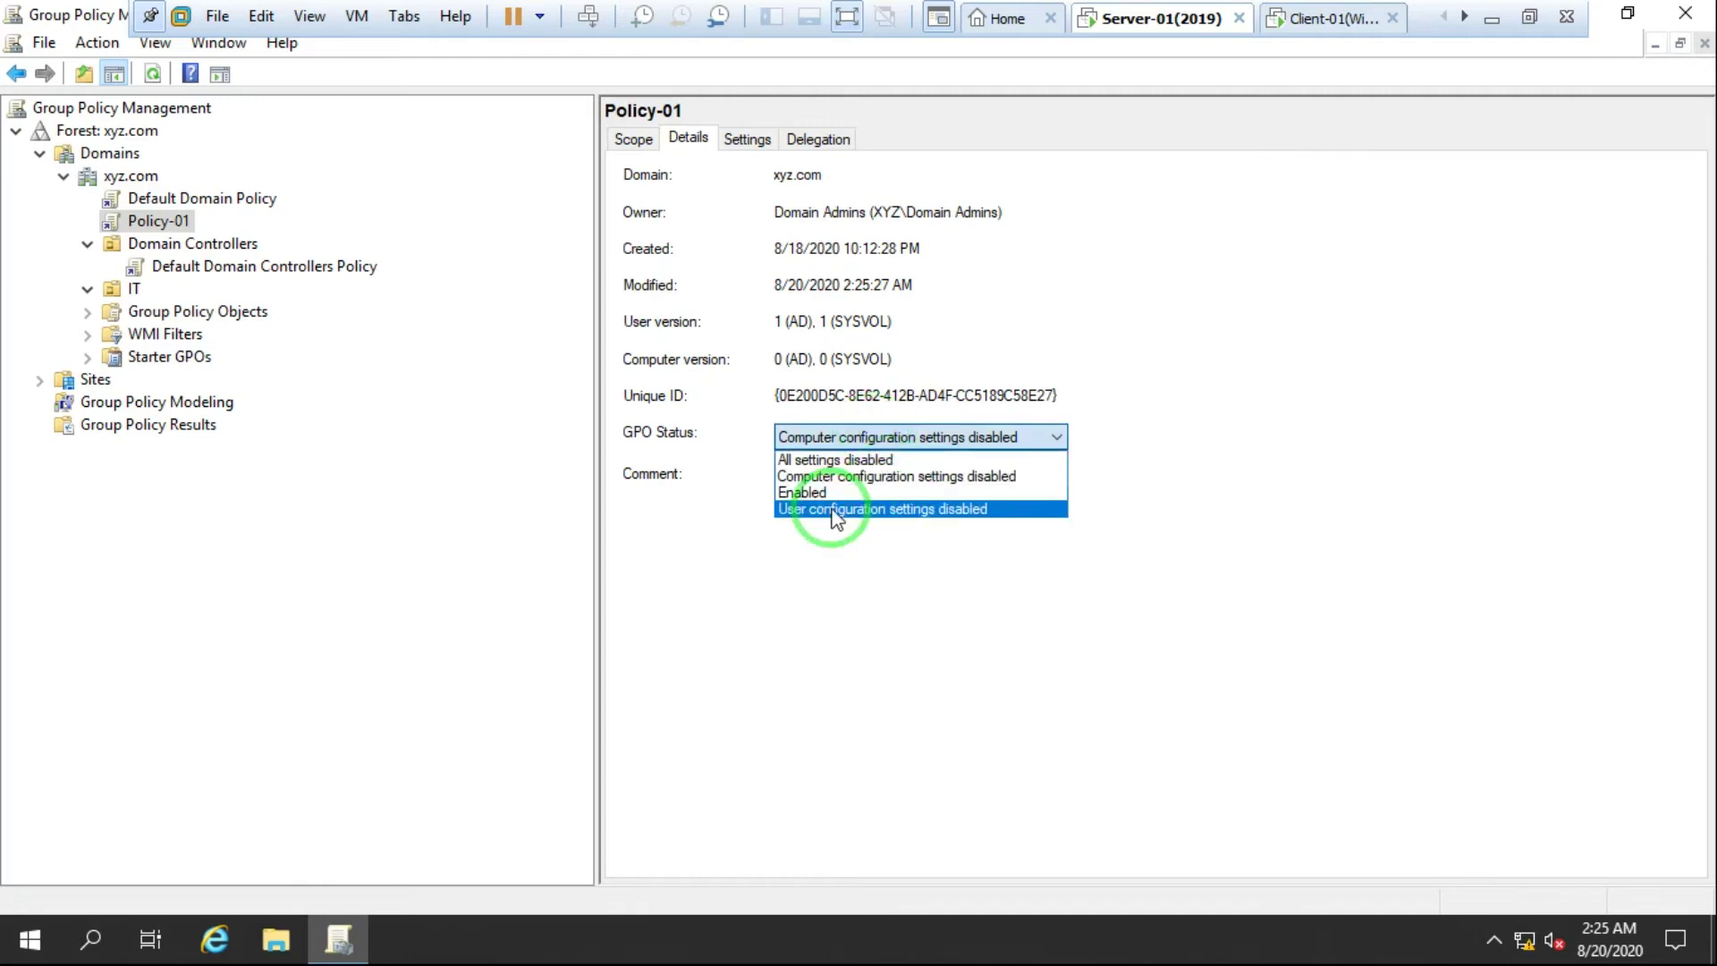
{"action": "left_click", "coordinate": [931, 509]}
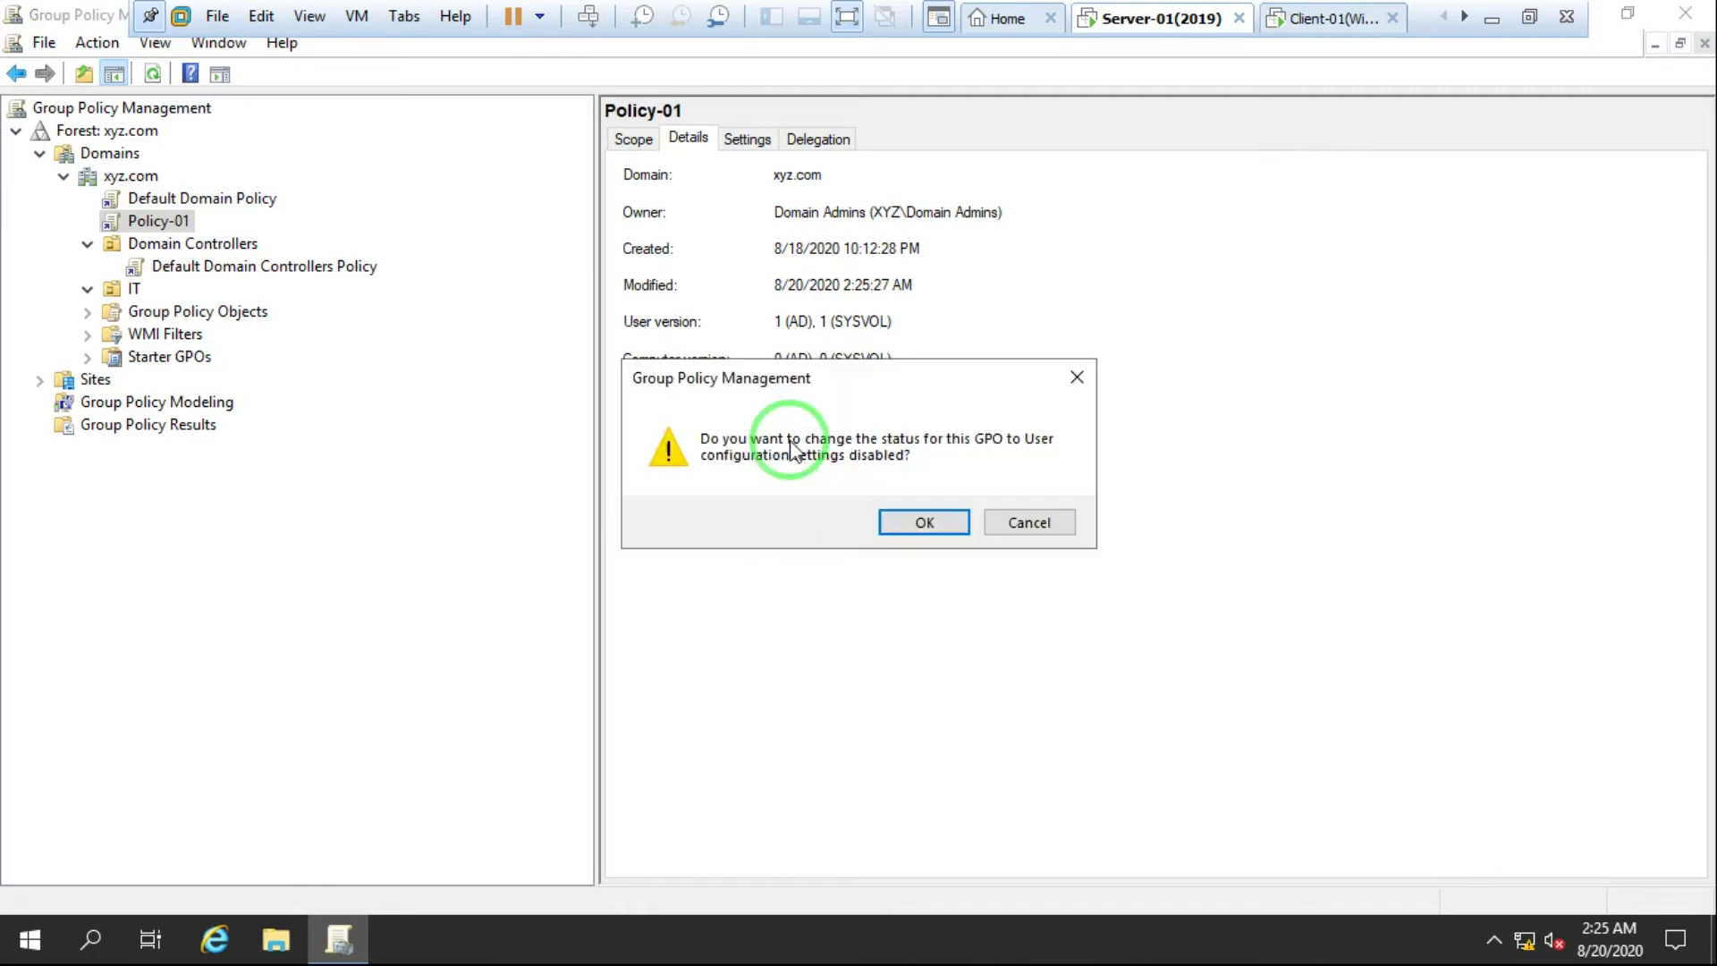
{"action": "left_click", "coordinate": [926, 522]}
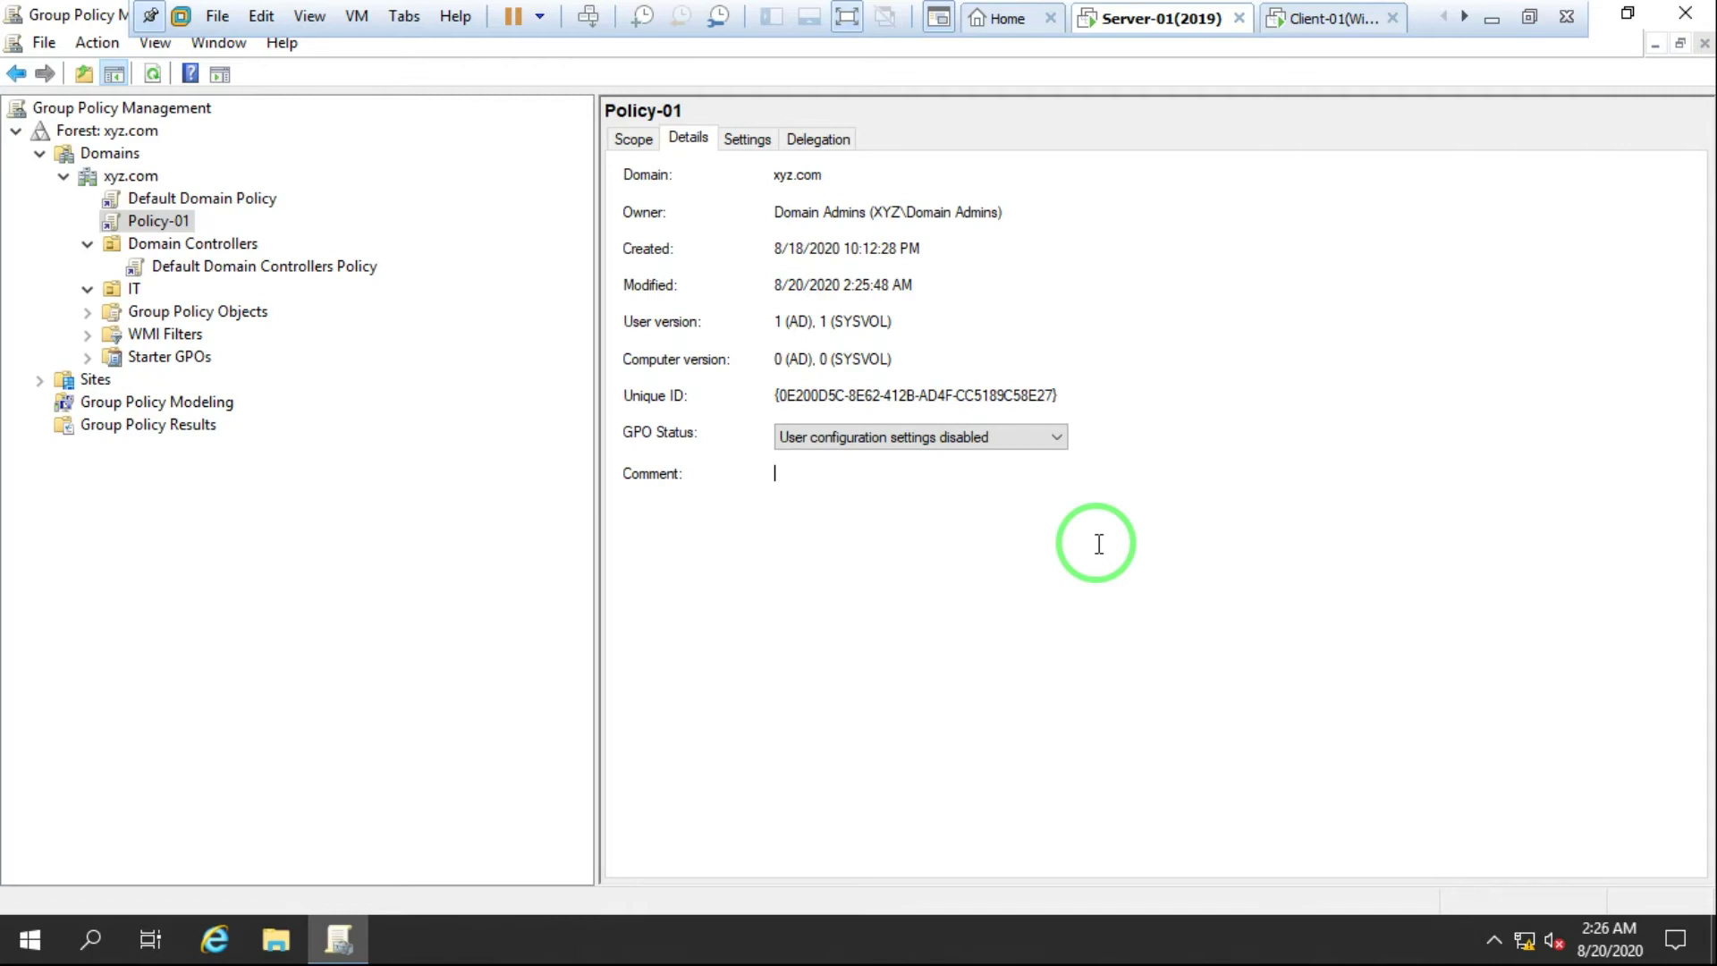
Step: Set the GPO status of Policy-01 back to Enabled and accept the confirmation
{"action": "left_click", "coordinate": [840, 438]}
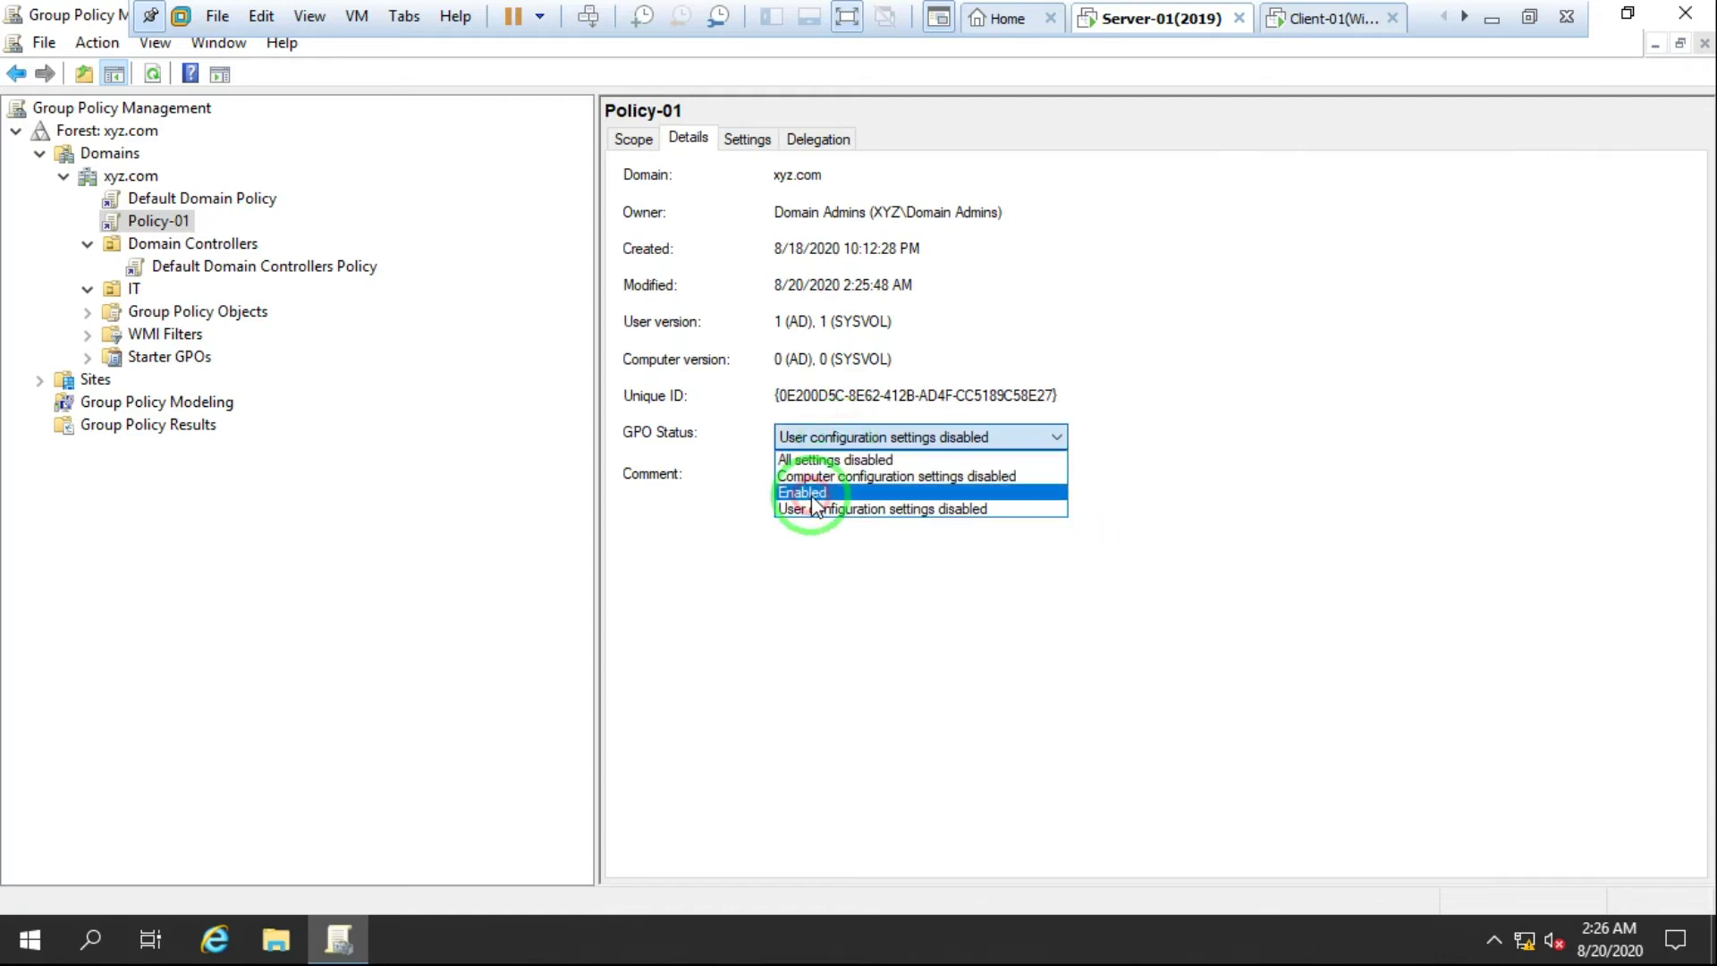
{"action": "left_click", "coordinate": [817, 488]}
{"action": "left_click", "coordinate": [932, 523]}
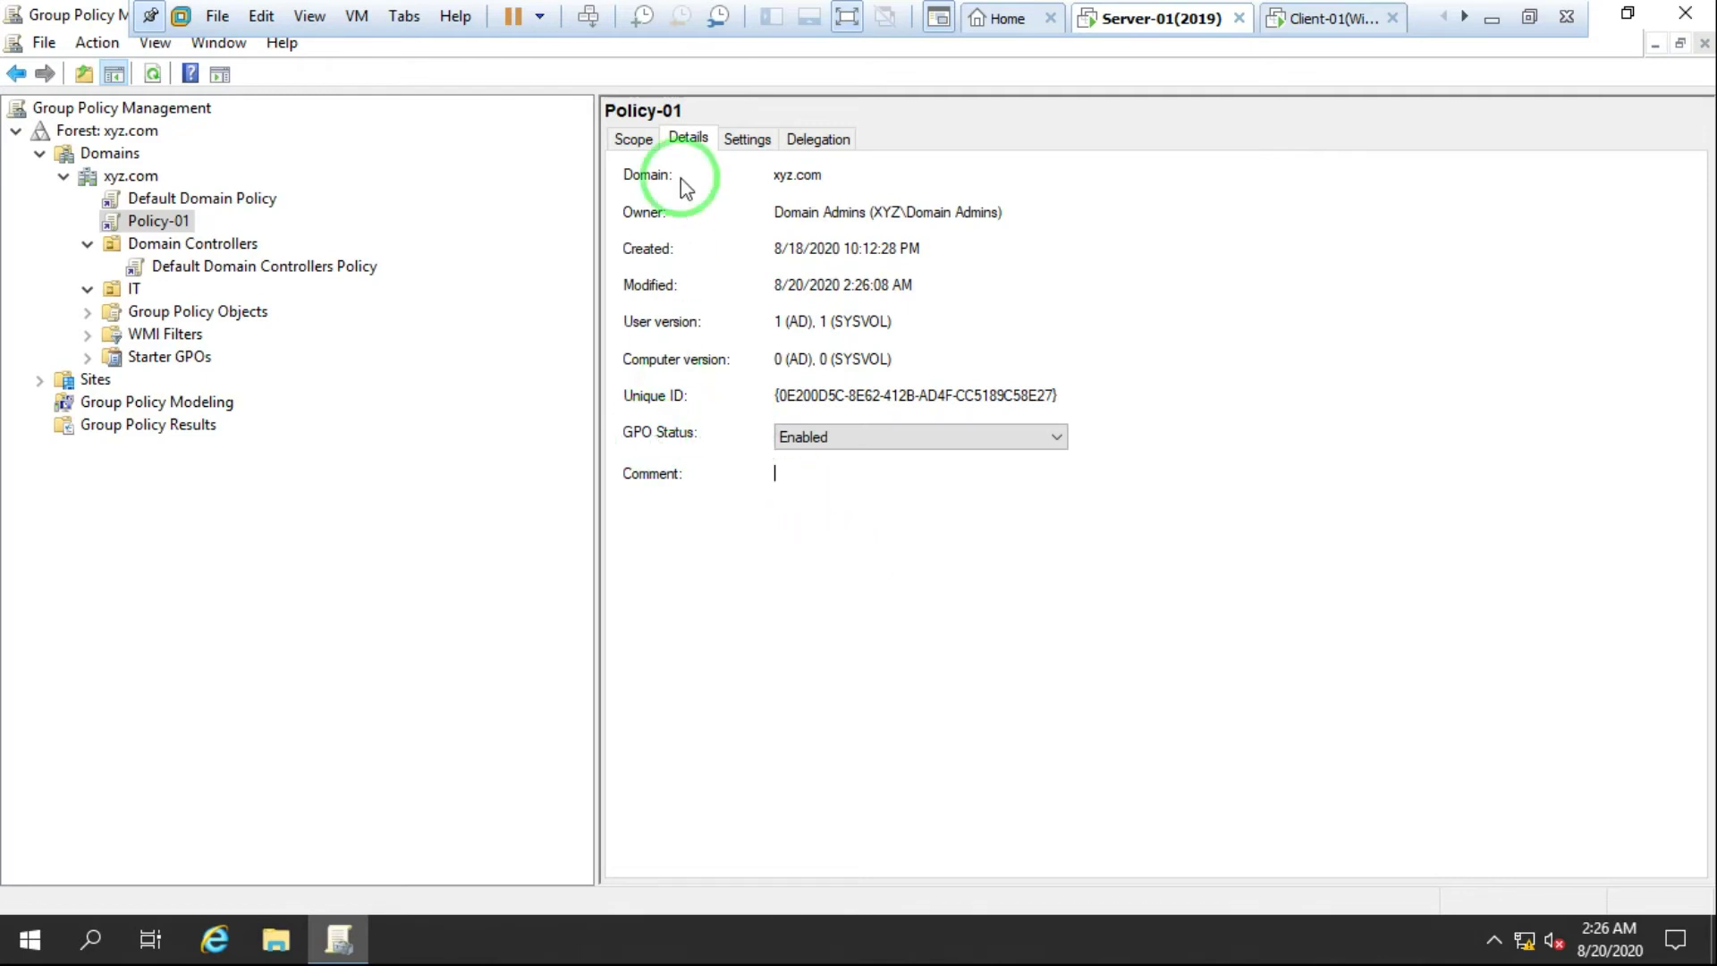
Step: Open the settings report of Policy-01 and add the blocked about:security_mmc.exe to the trusted sites
{"action": "left_click", "coordinate": [750, 147]}
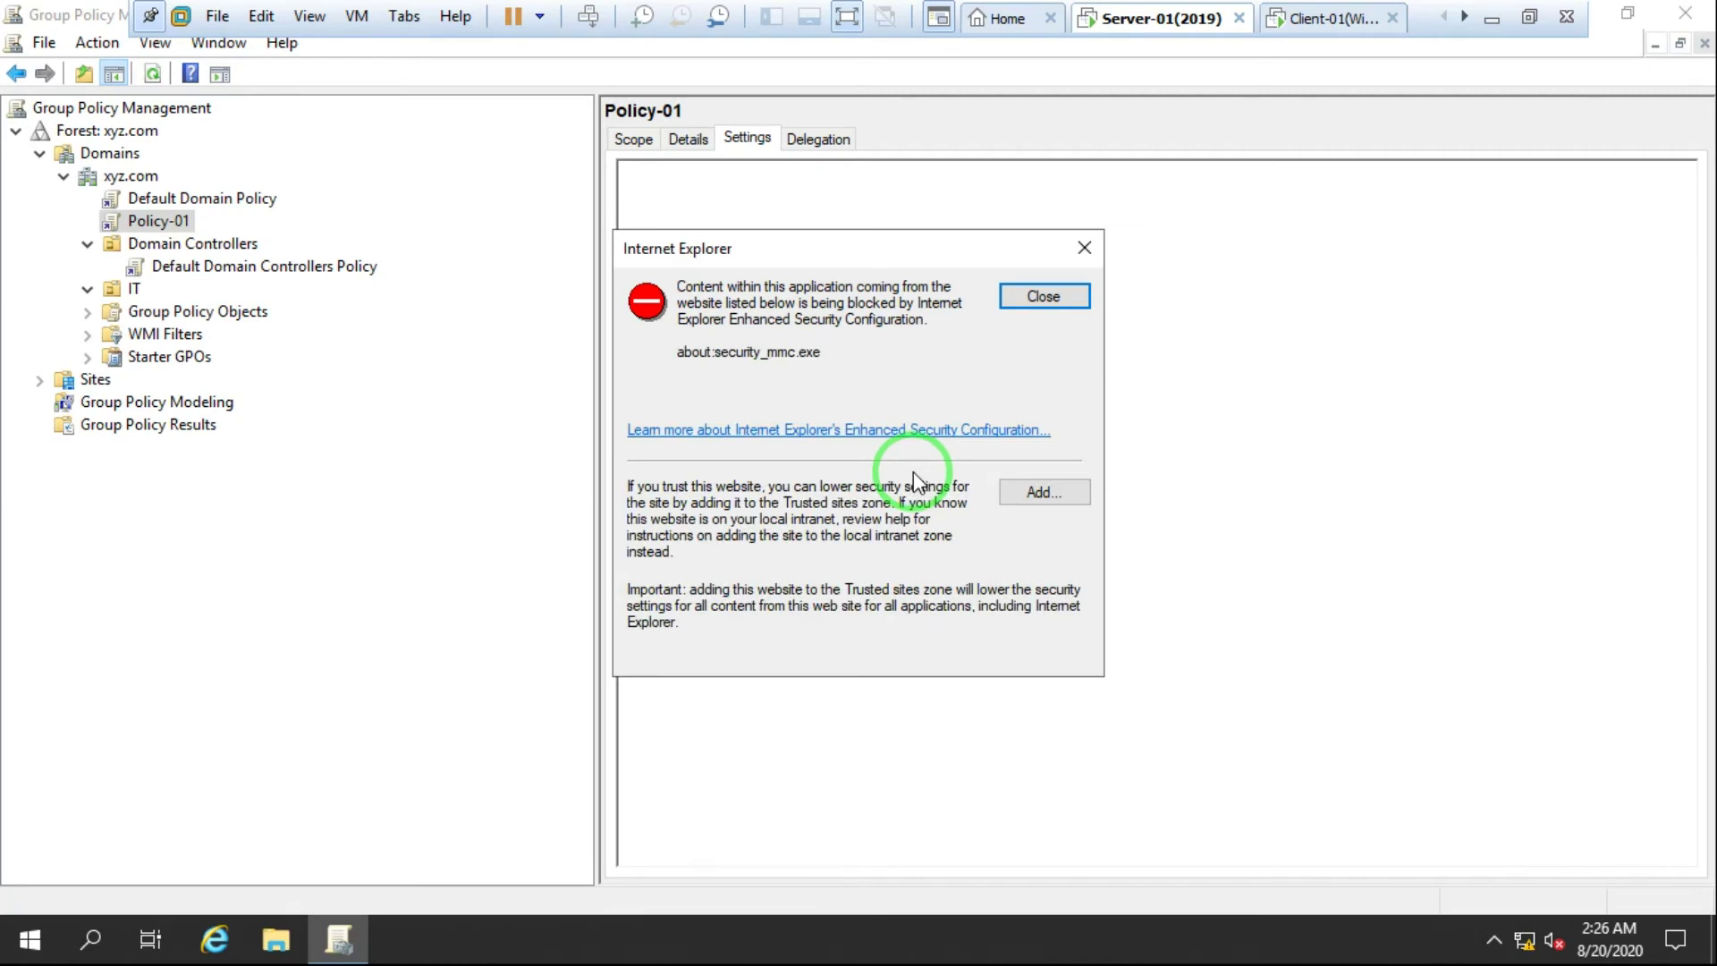
{"action": "left_click", "coordinate": [1038, 491]}
{"action": "left_click", "coordinate": [1029, 404]}
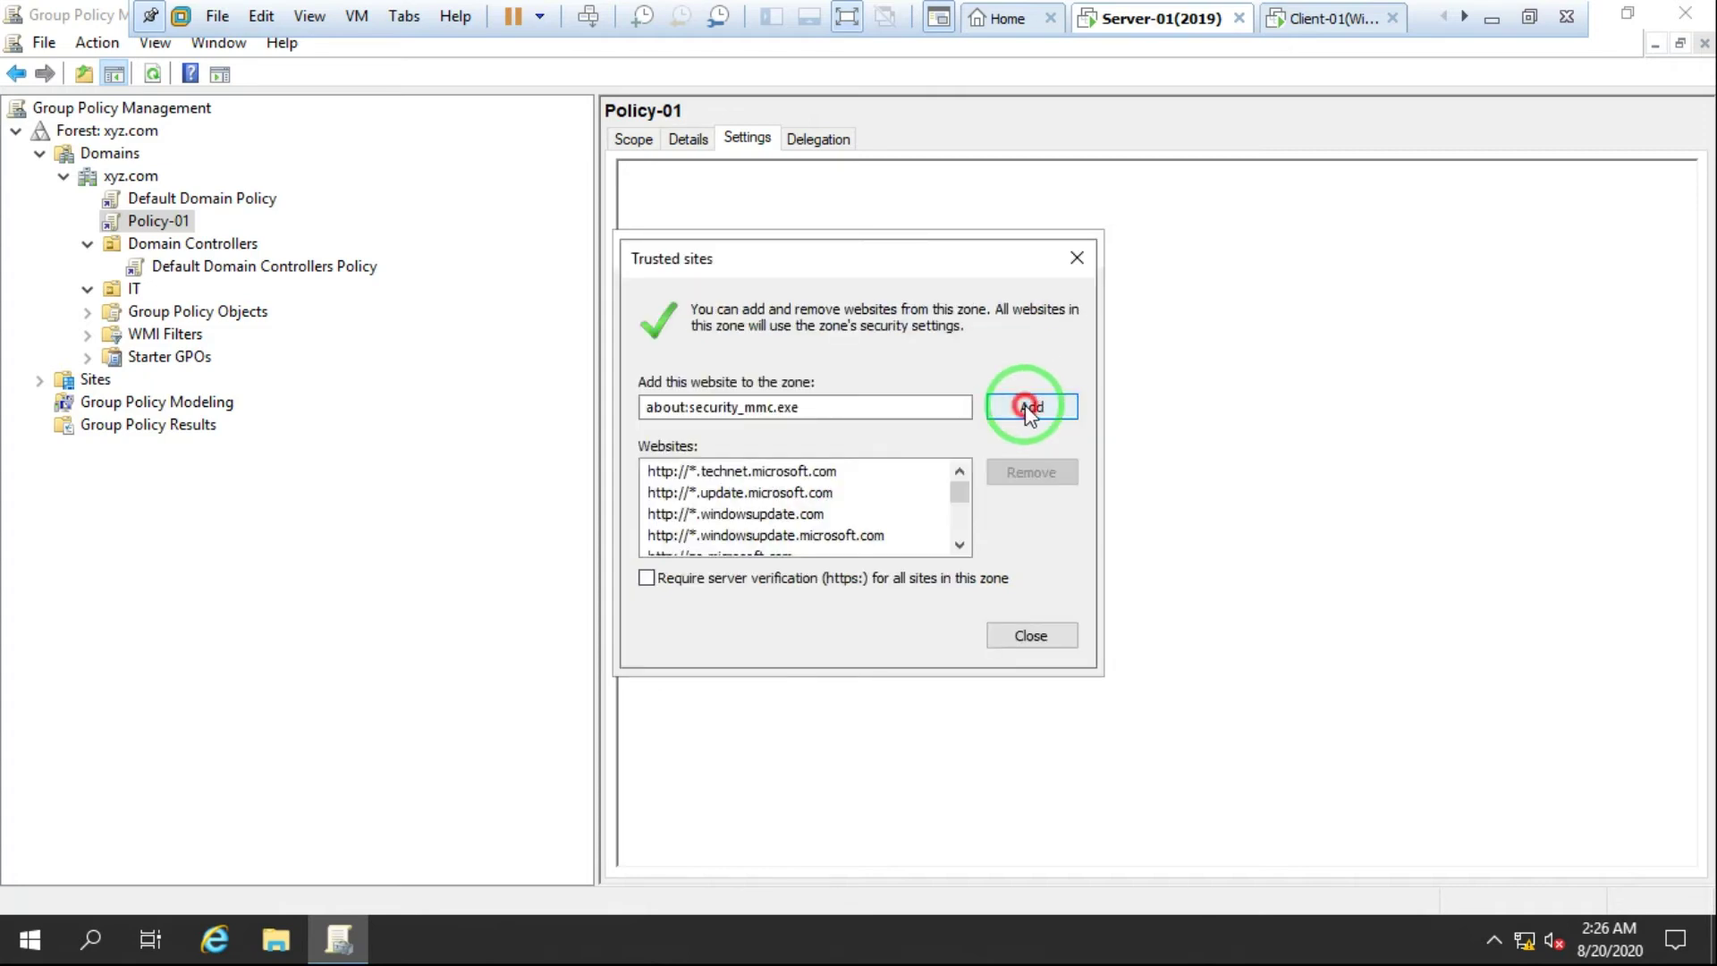
{"action": "left_click", "coordinate": [1029, 637]}
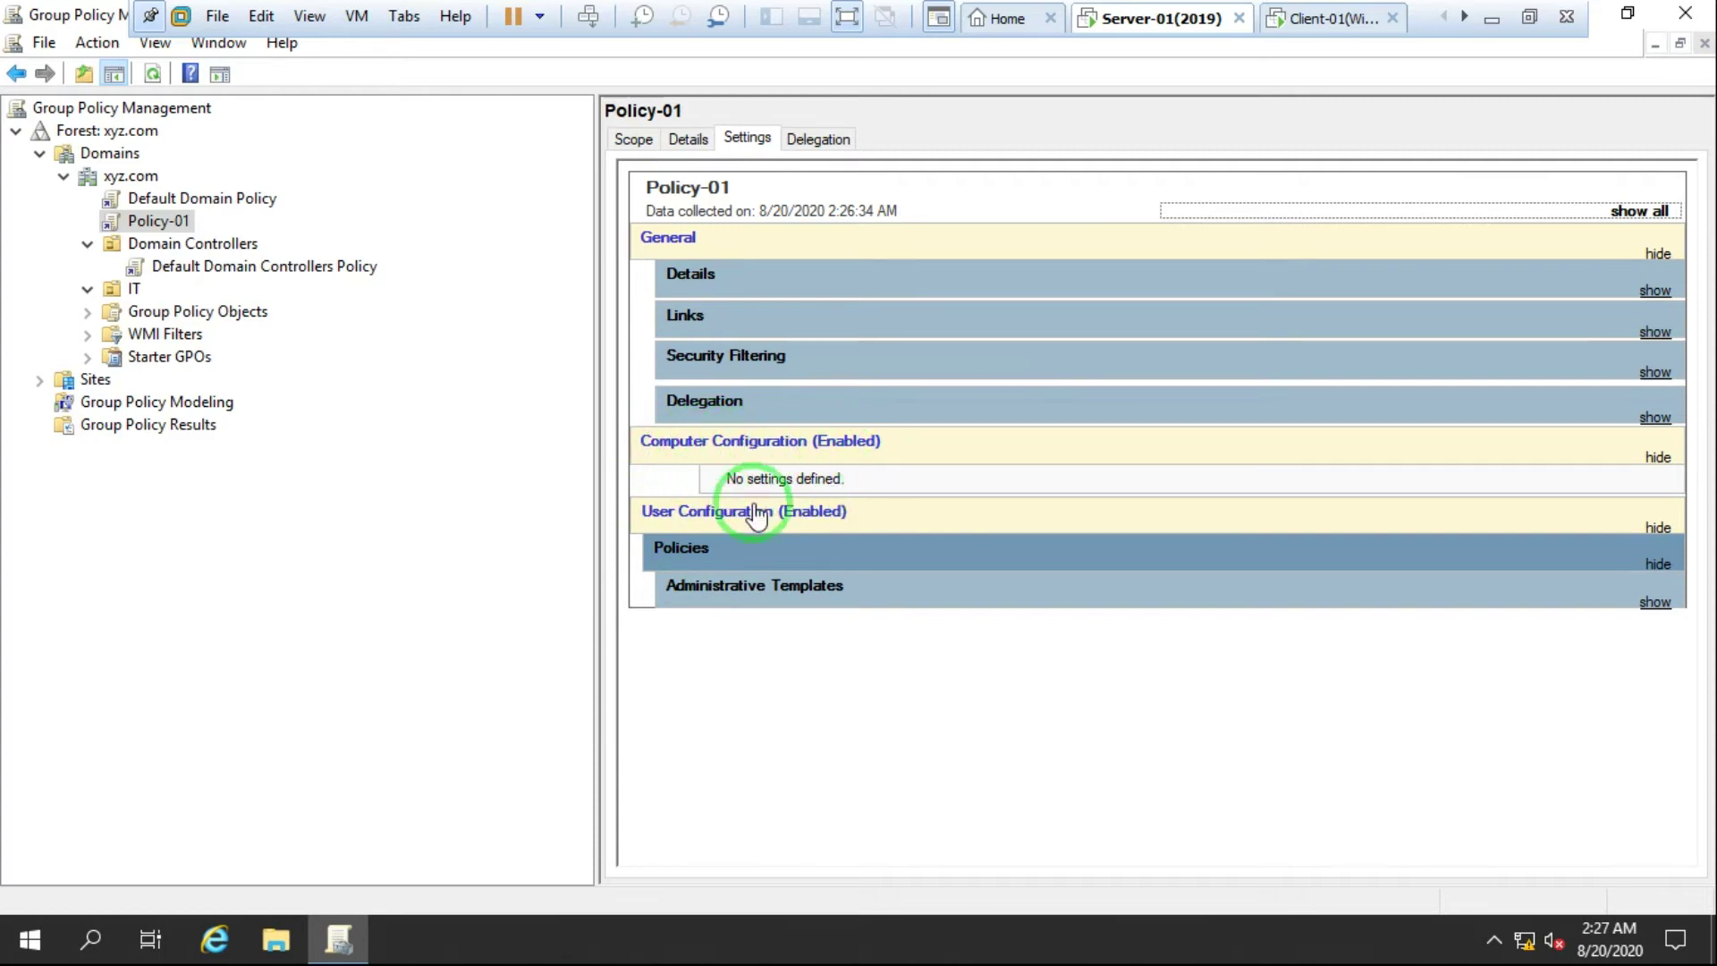
Step: Examine the computer and user configuration in the report, expanding Administrative Templates and Start Menu and Taskbar
{"action": "left_click_drag", "start_coordinate": [720, 481], "coordinate": [931, 483]}
{"action": "left_click", "coordinate": [930, 483]}
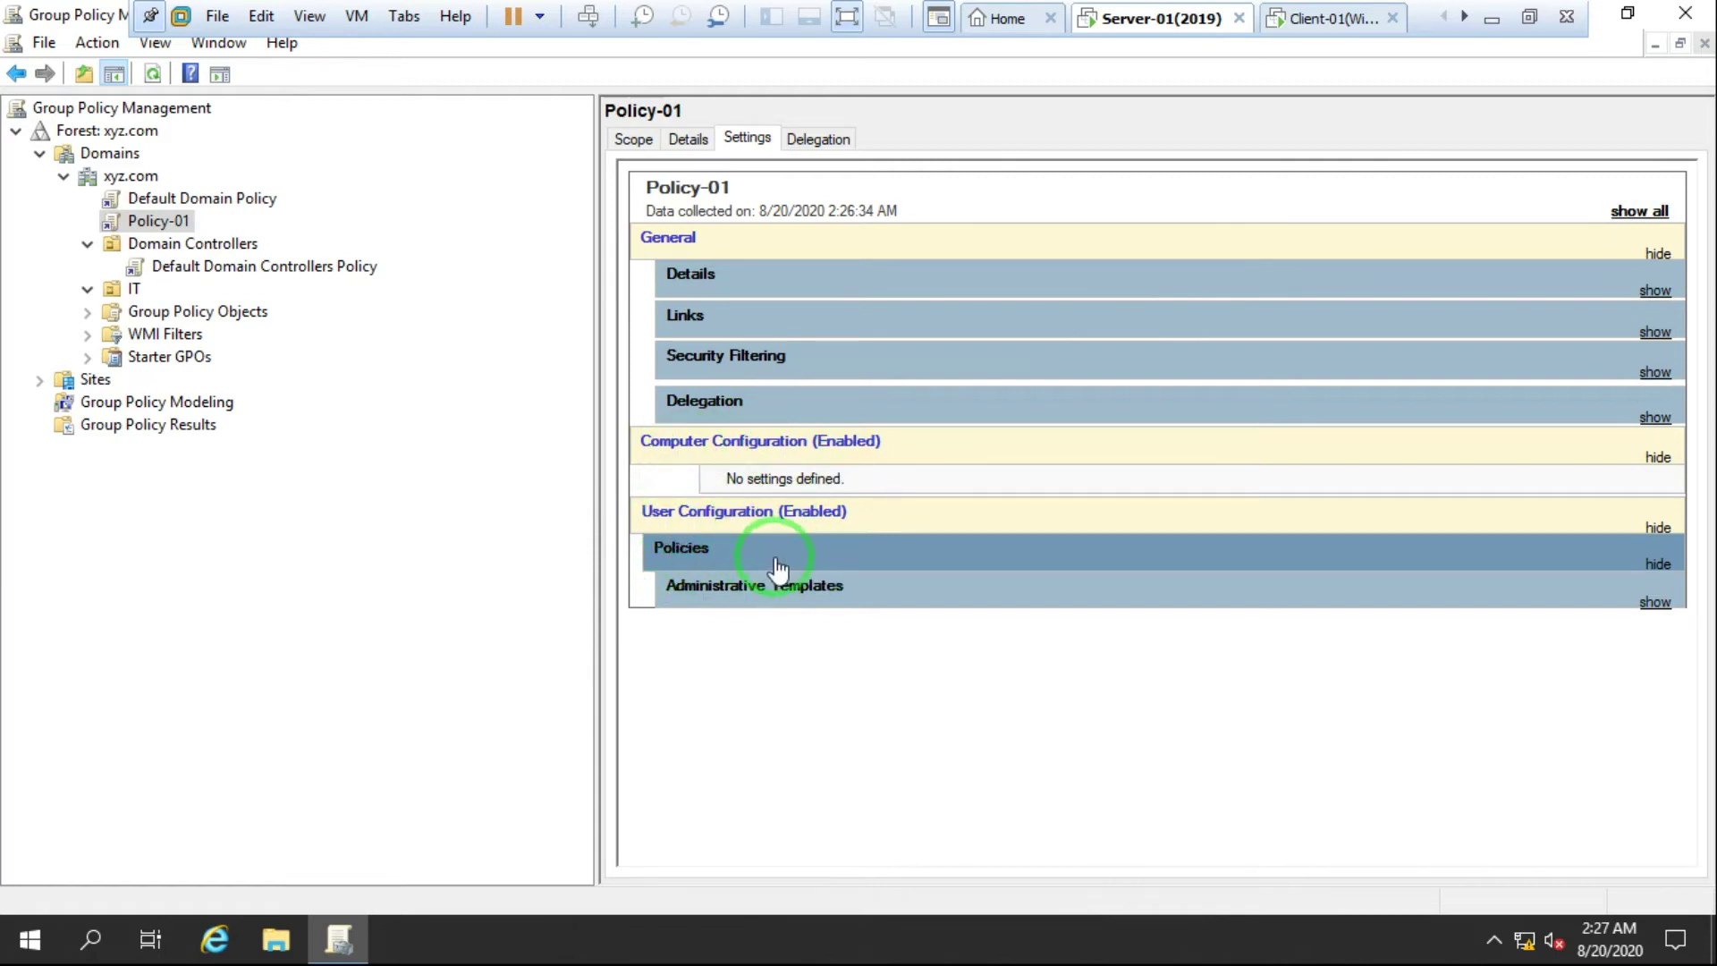
{"action": "left_click", "coordinate": [1655, 605]}
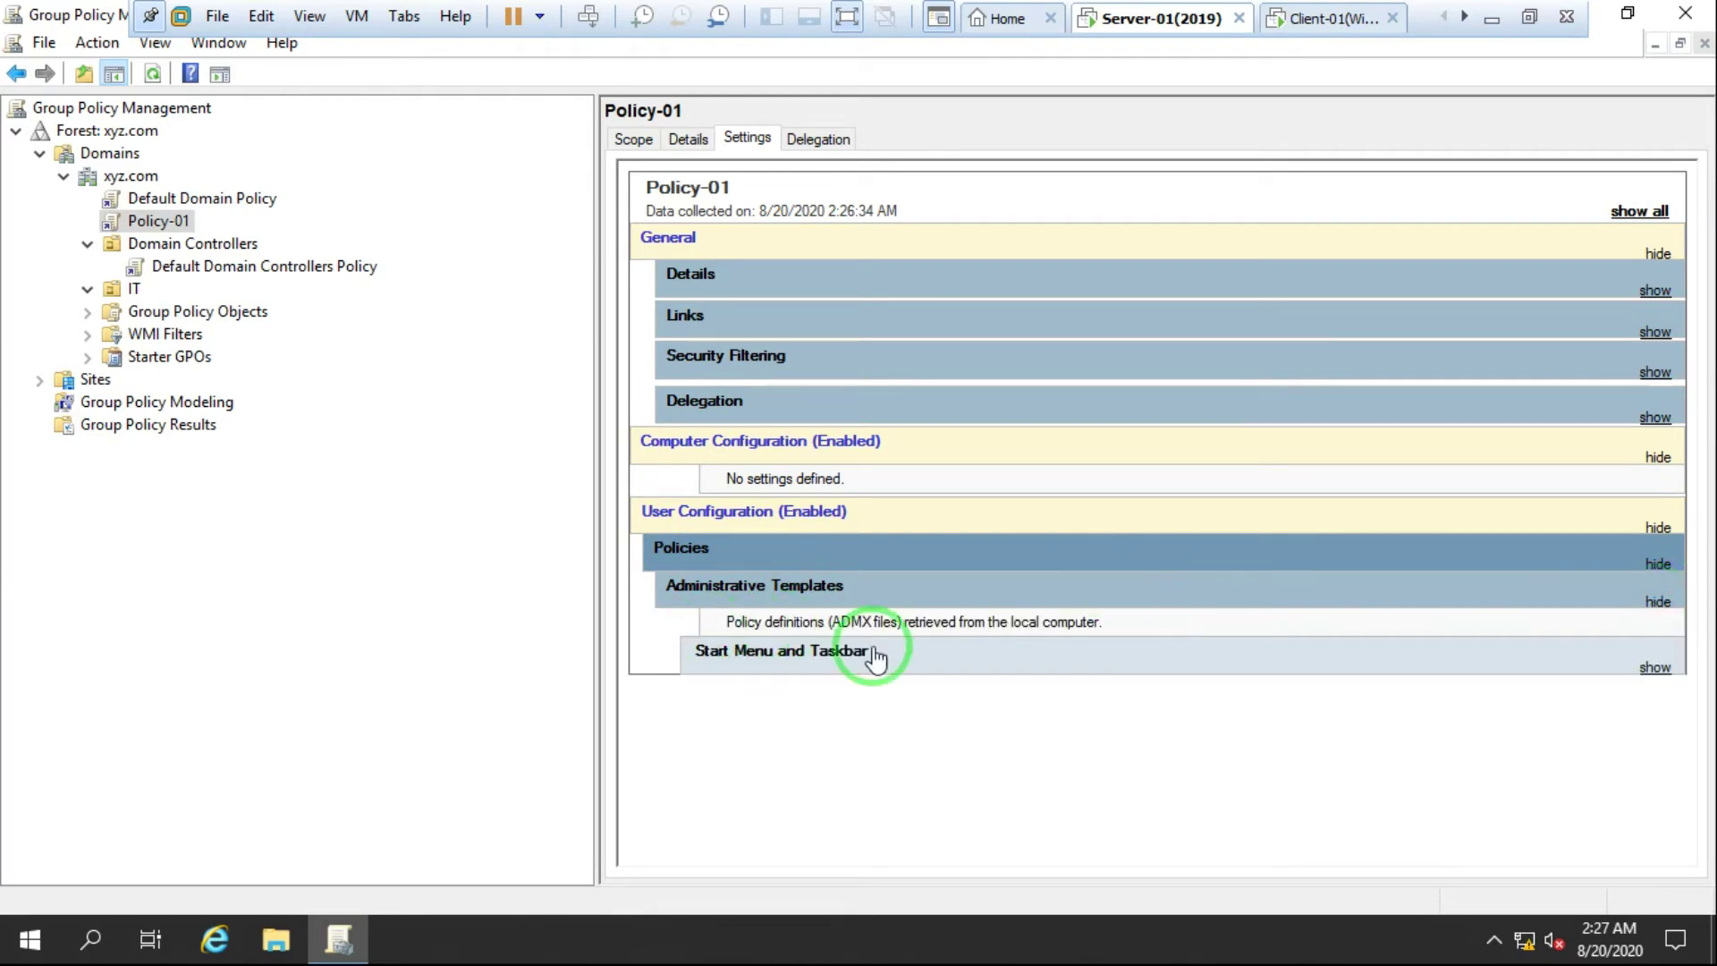
{"action": "left_click", "coordinate": [1655, 669]}
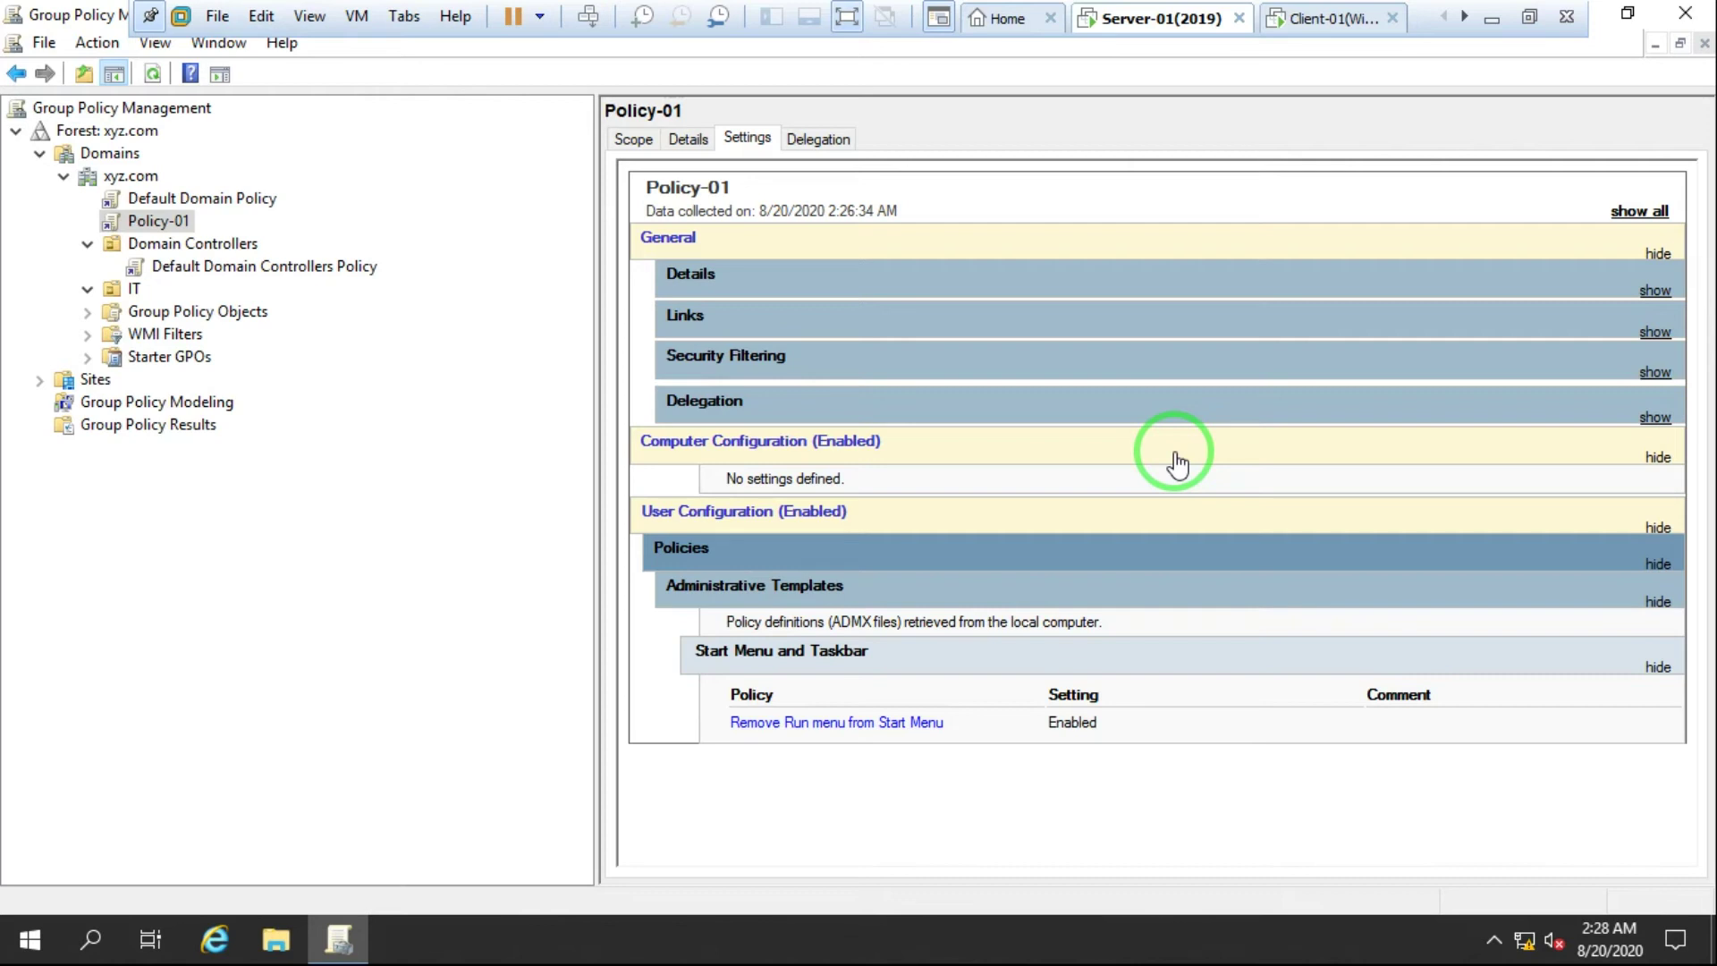
Step: Delegate Policy-01 to the user u3 with the permission Edit settings, delete, modify security
{"action": "left_click", "coordinate": [814, 140]}
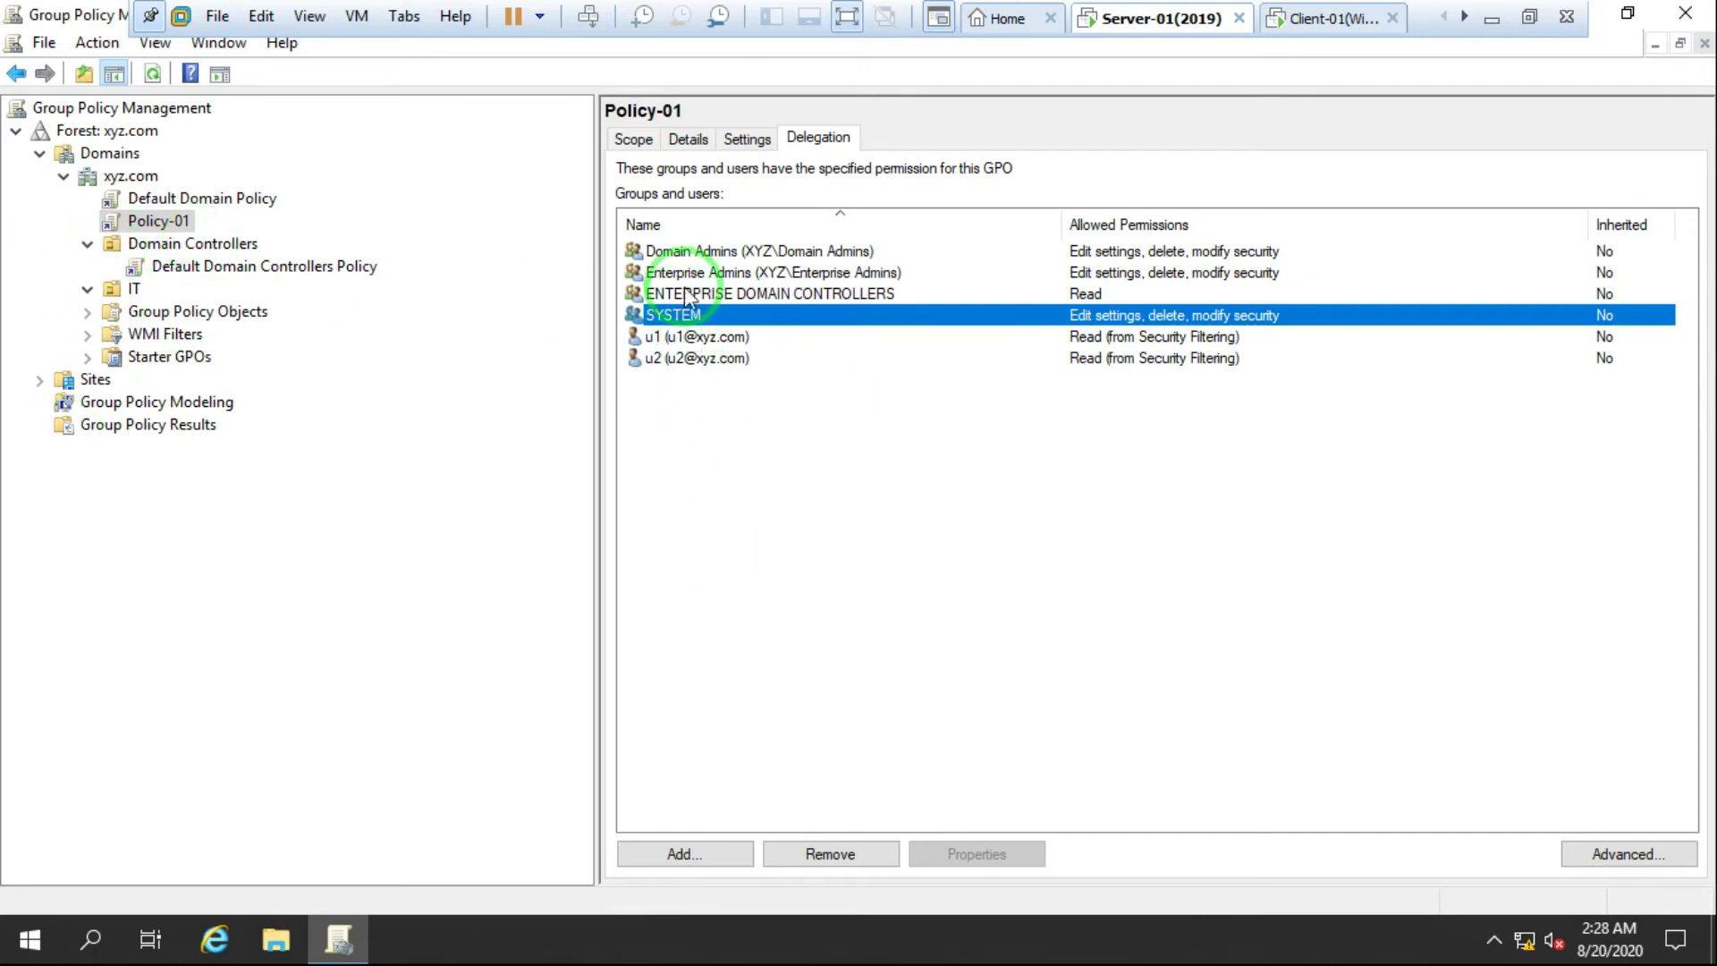
{"action": "left_click", "coordinate": [686, 253]}
{"action": "left_click", "coordinate": [702, 272]}
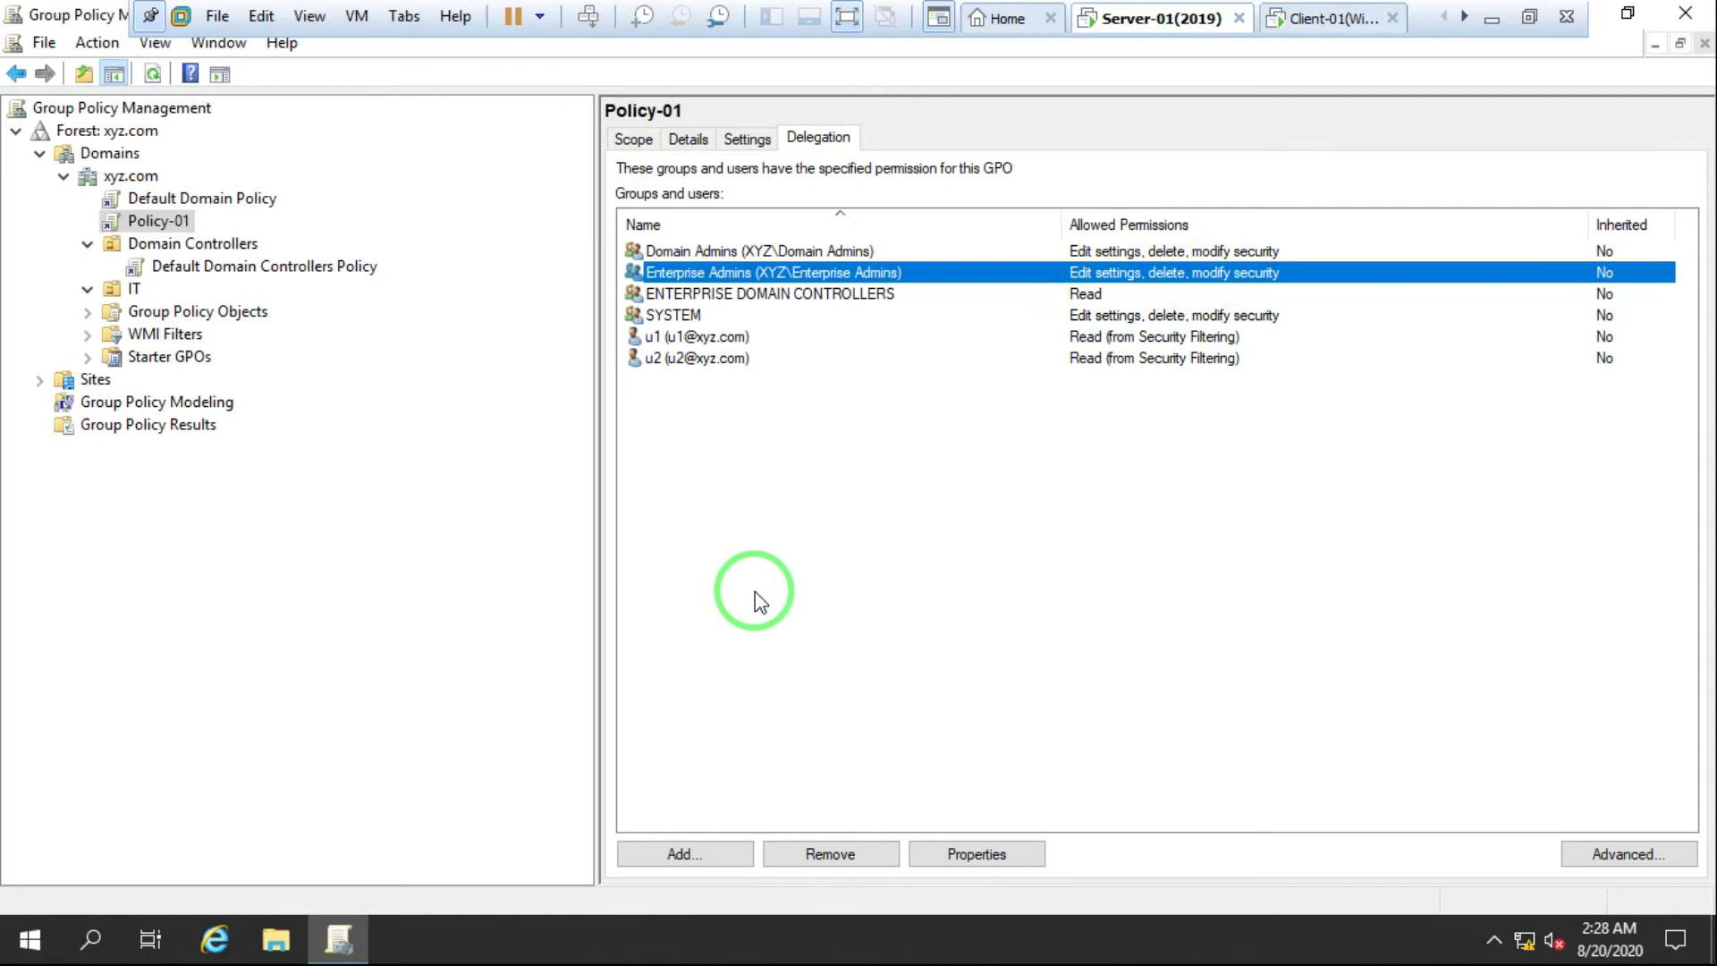
{"action": "left_click", "coordinate": [662, 853]}
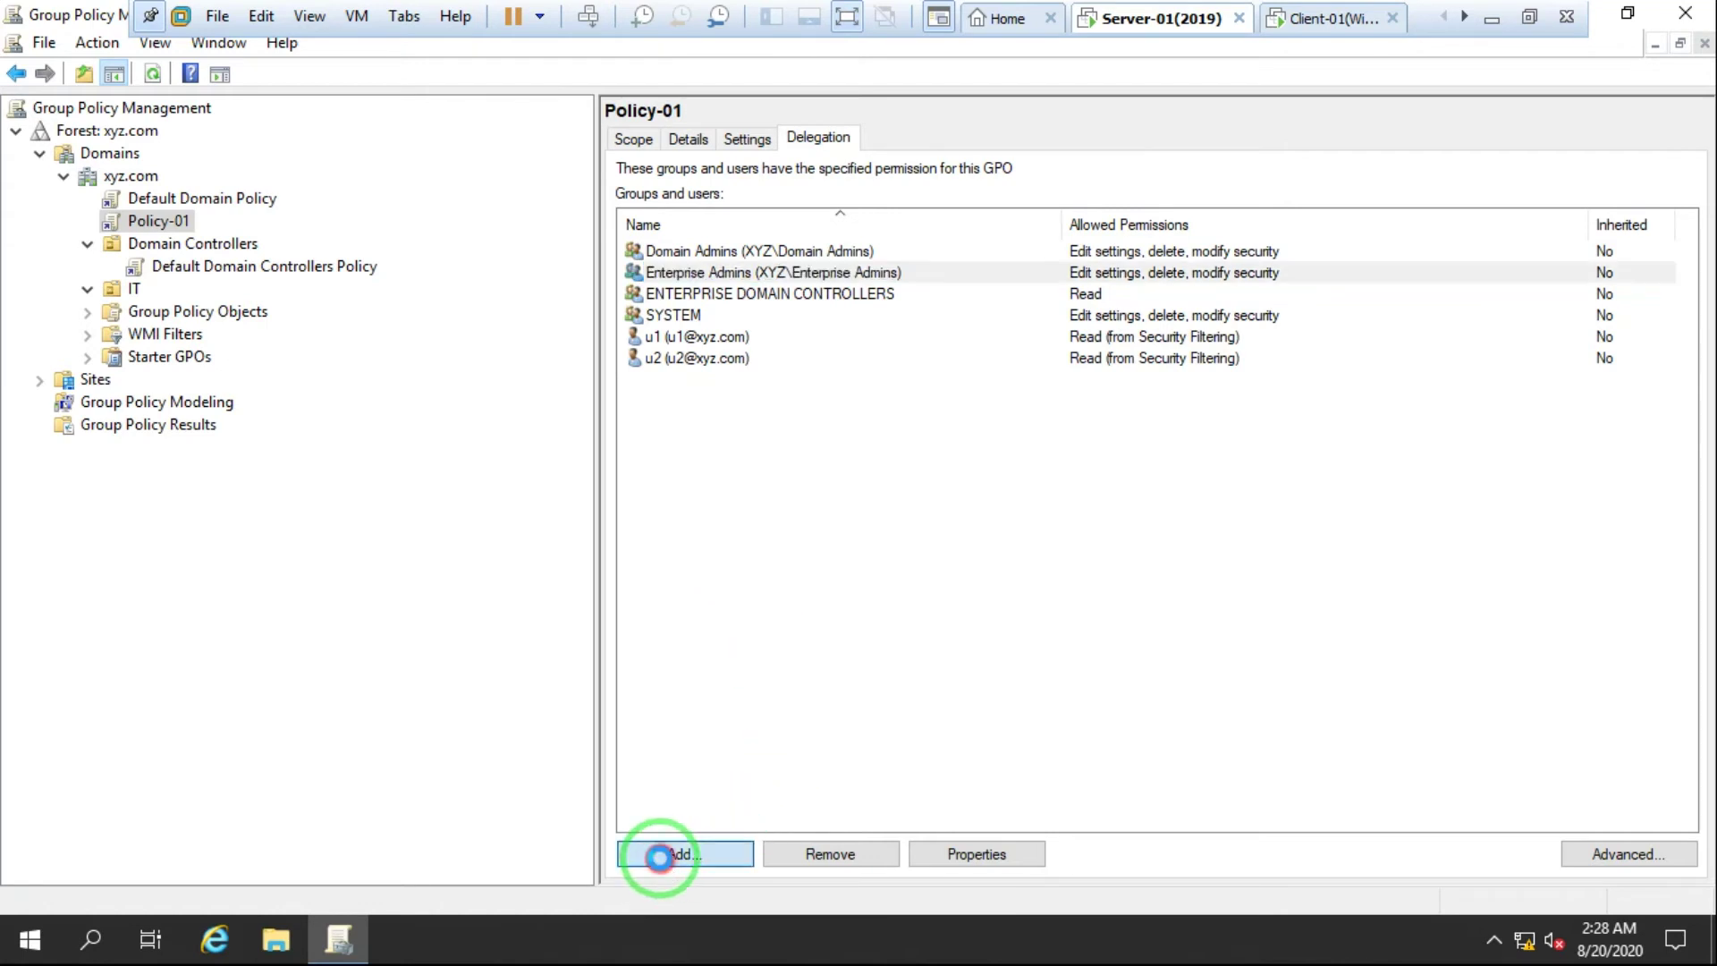
{"action": "left_click", "coordinate": [808, 532]}
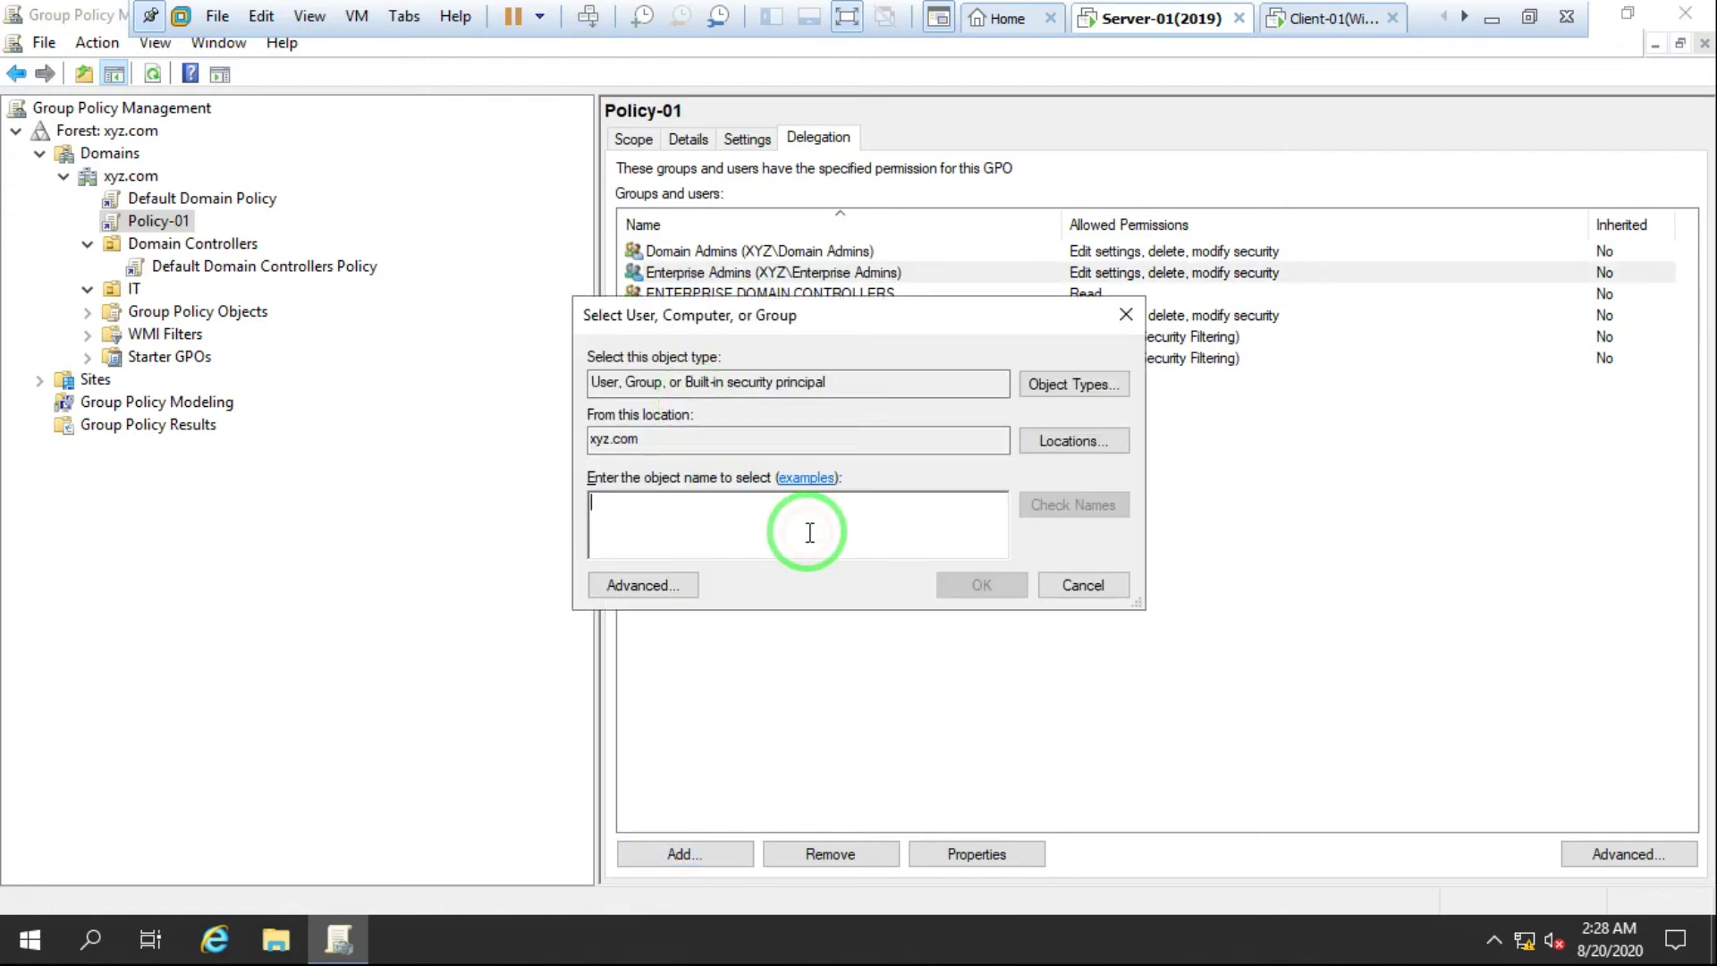
{"action": "type", "text": "u3"}
{"action": "key", "text": "alt+k"}
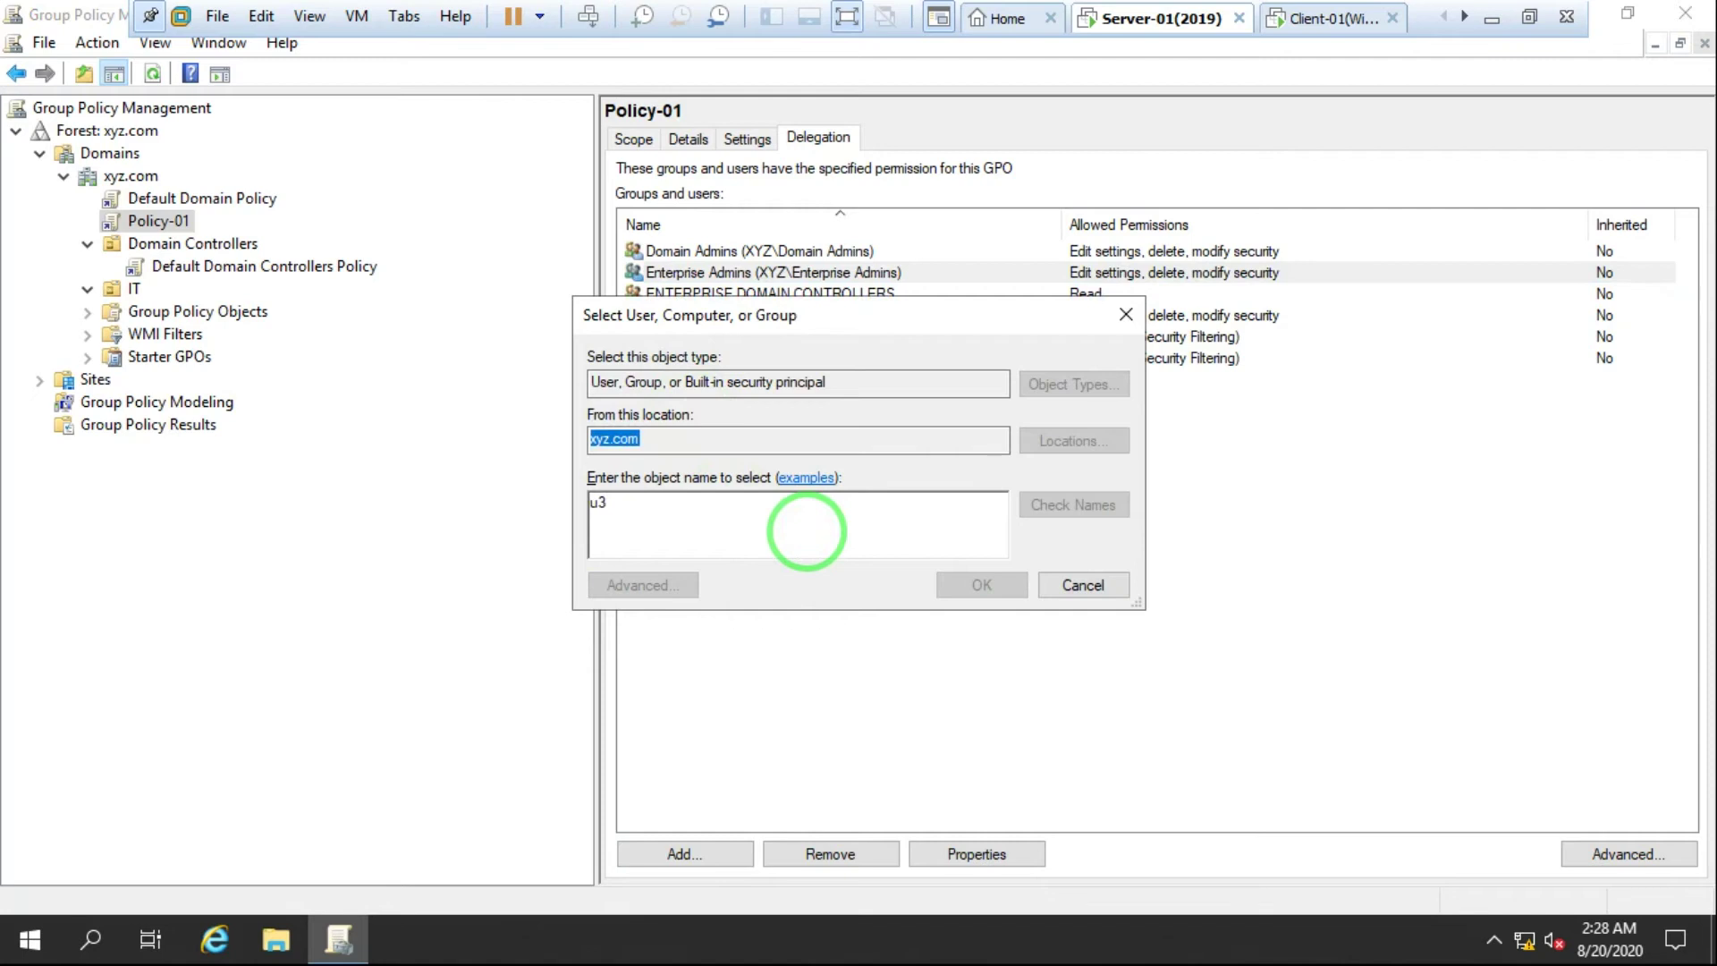
{"action": "left_click", "coordinate": [980, 585]}
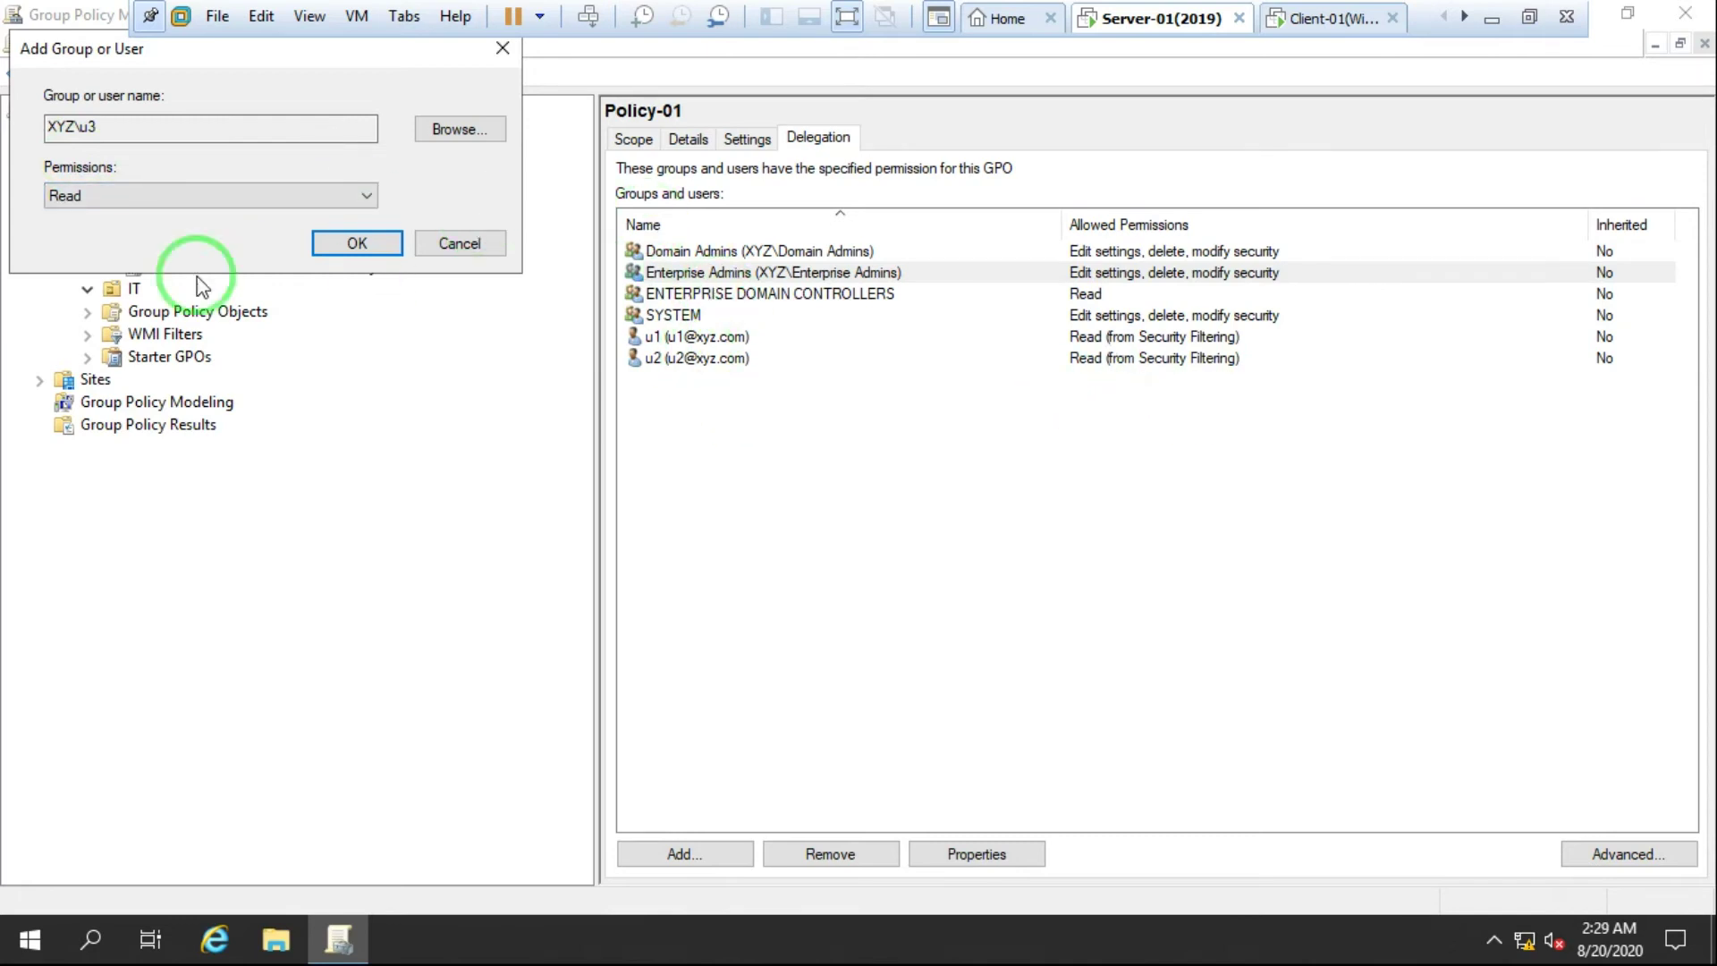
{"action": "left_click", "coordinate": [202, 197]}
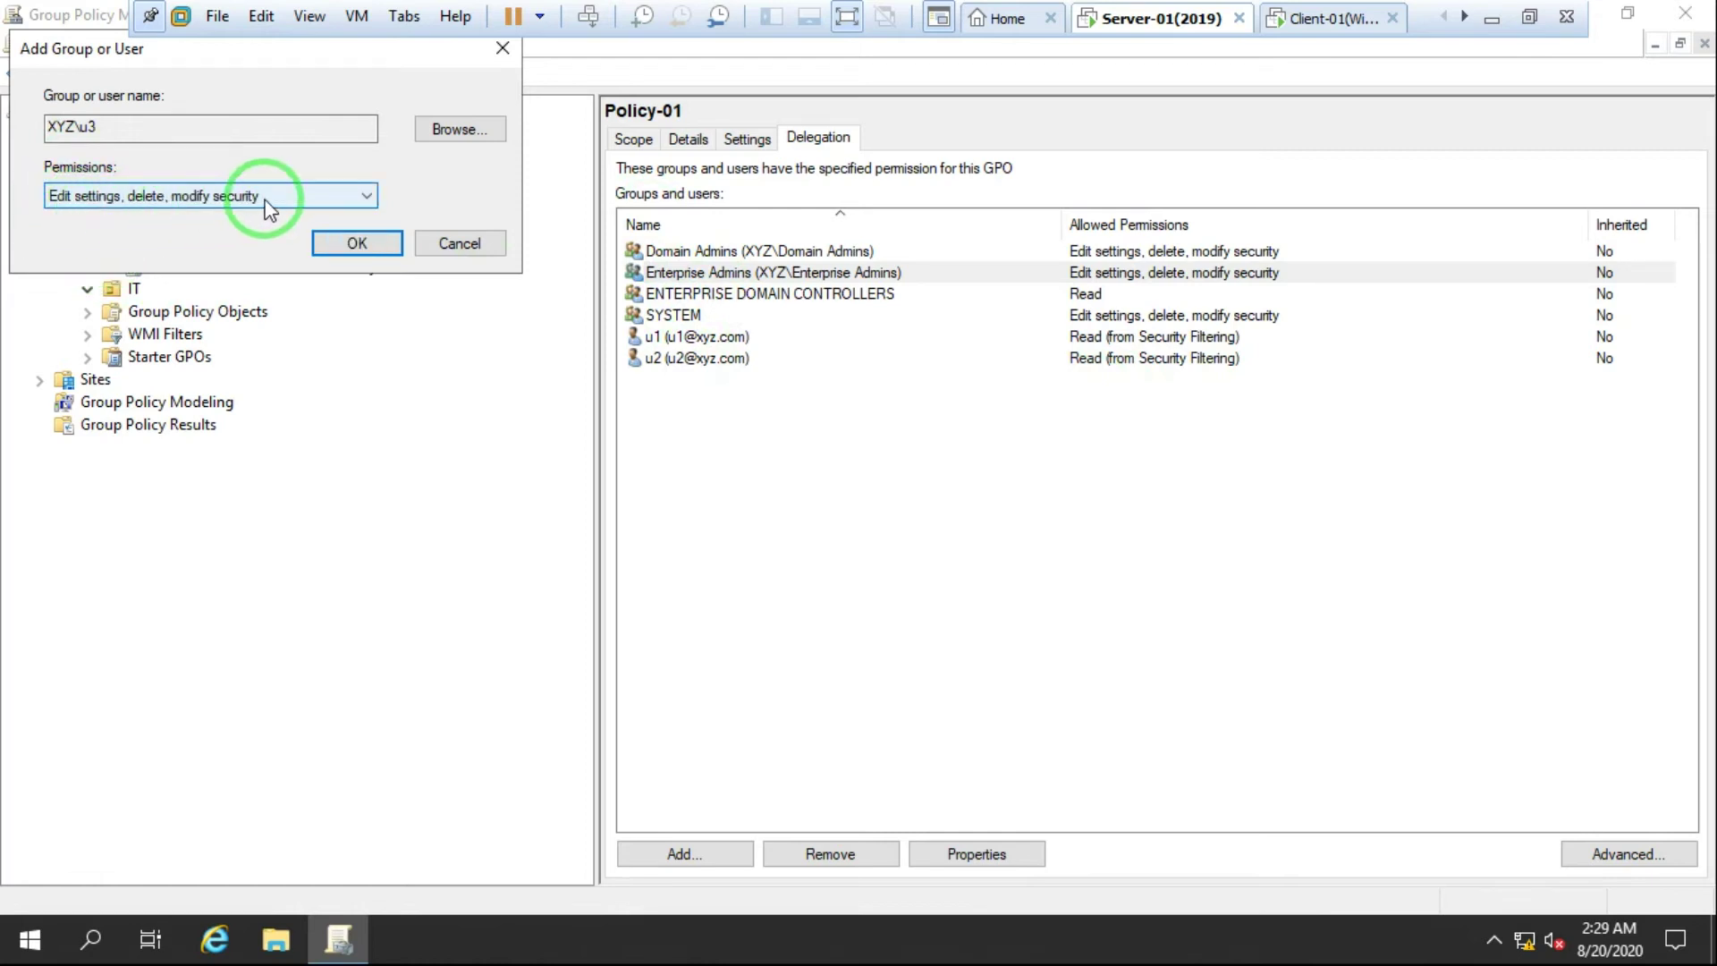
{"action": "left_click", "coordinate": [355, 244]}
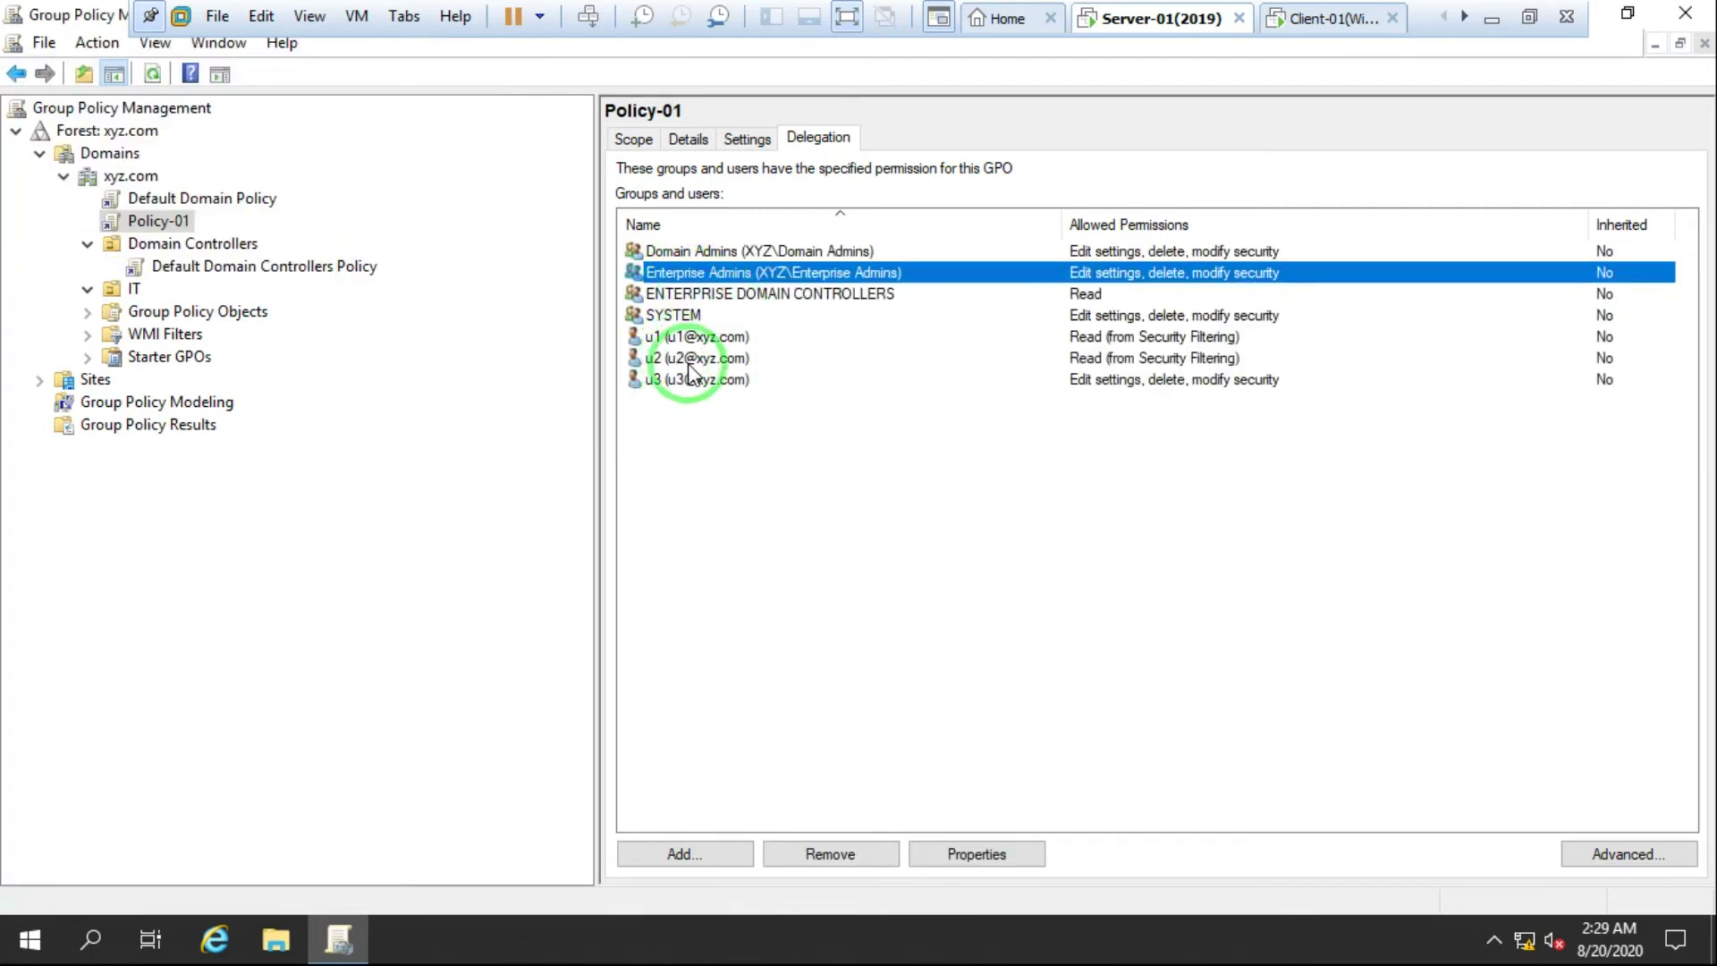
{"action": "left_click", "coordinate": [687, 380]}
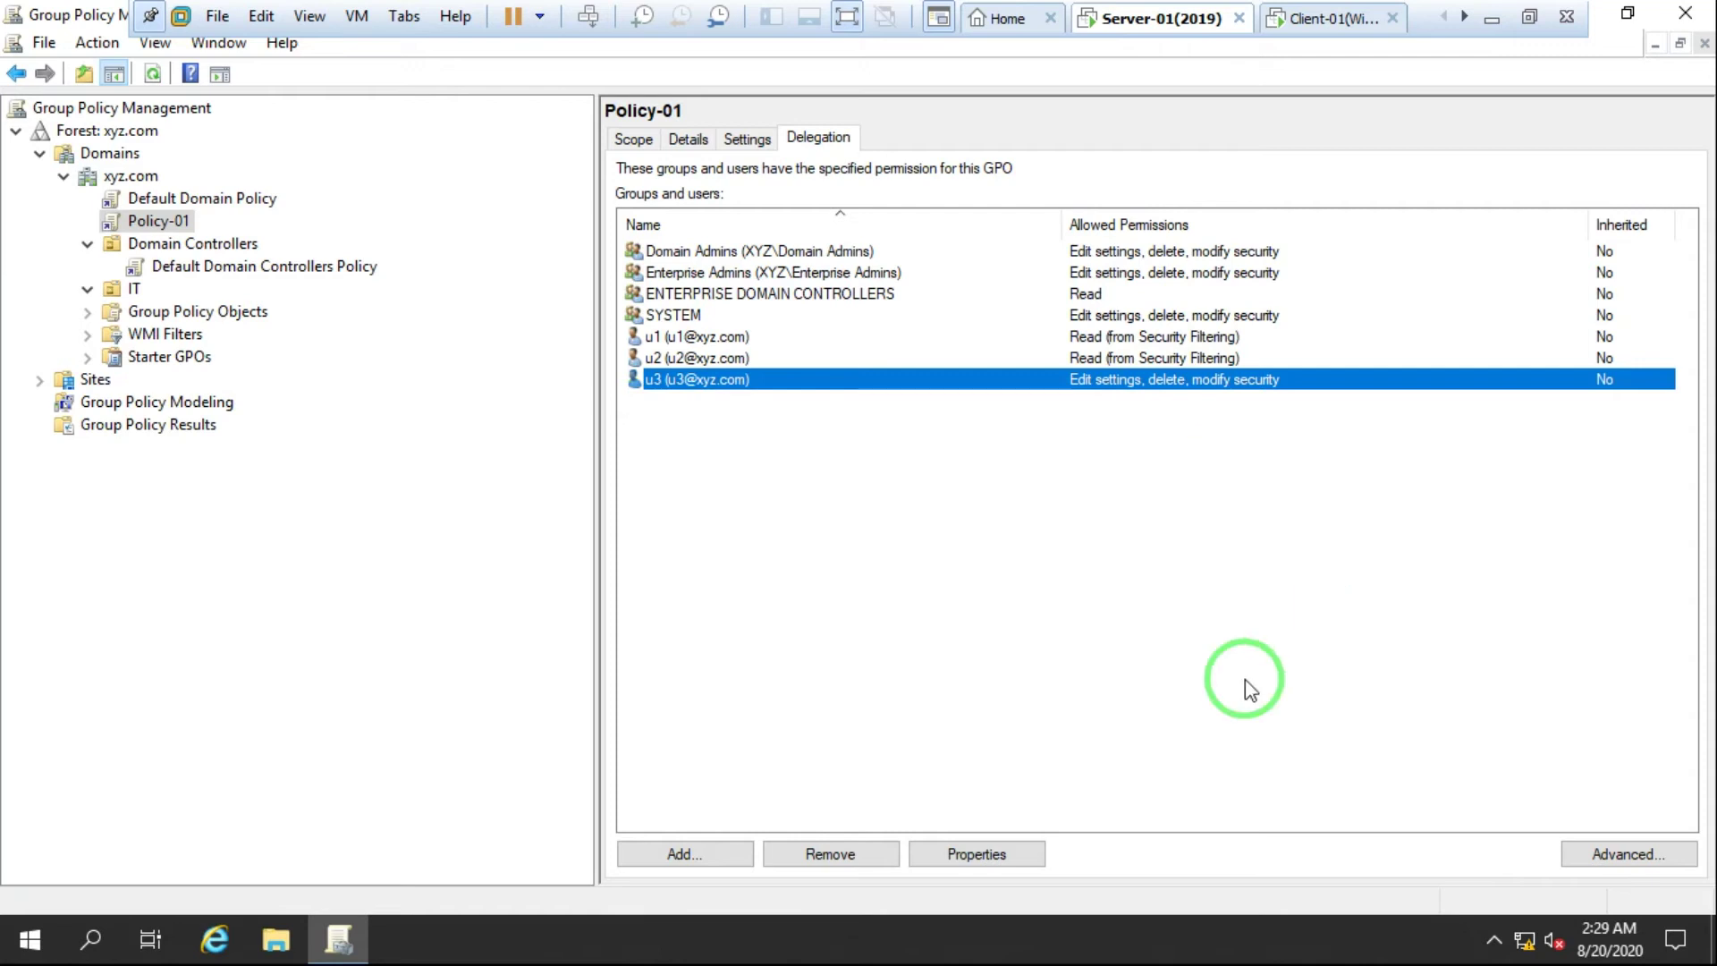
Step: View the account properties of u1 from Policy-01's delegation list
{"action": "left_click", "coordinate": [693, 337]}
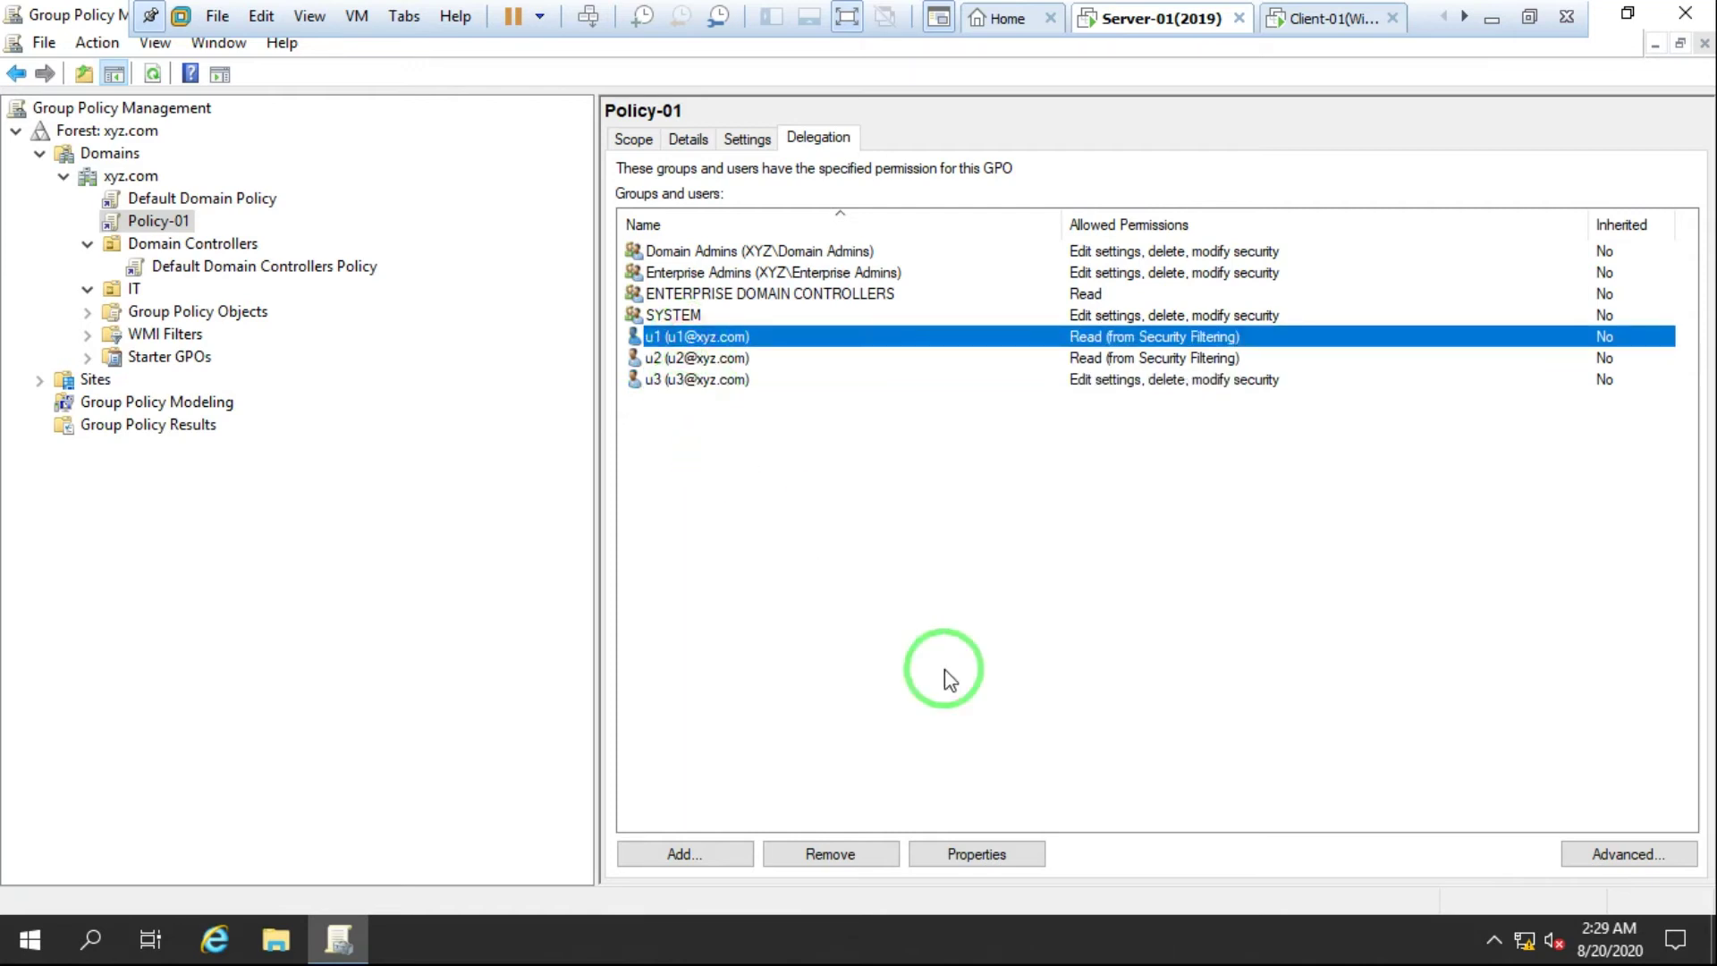
{"action": "left_click", "coordinate": [991, 851]}
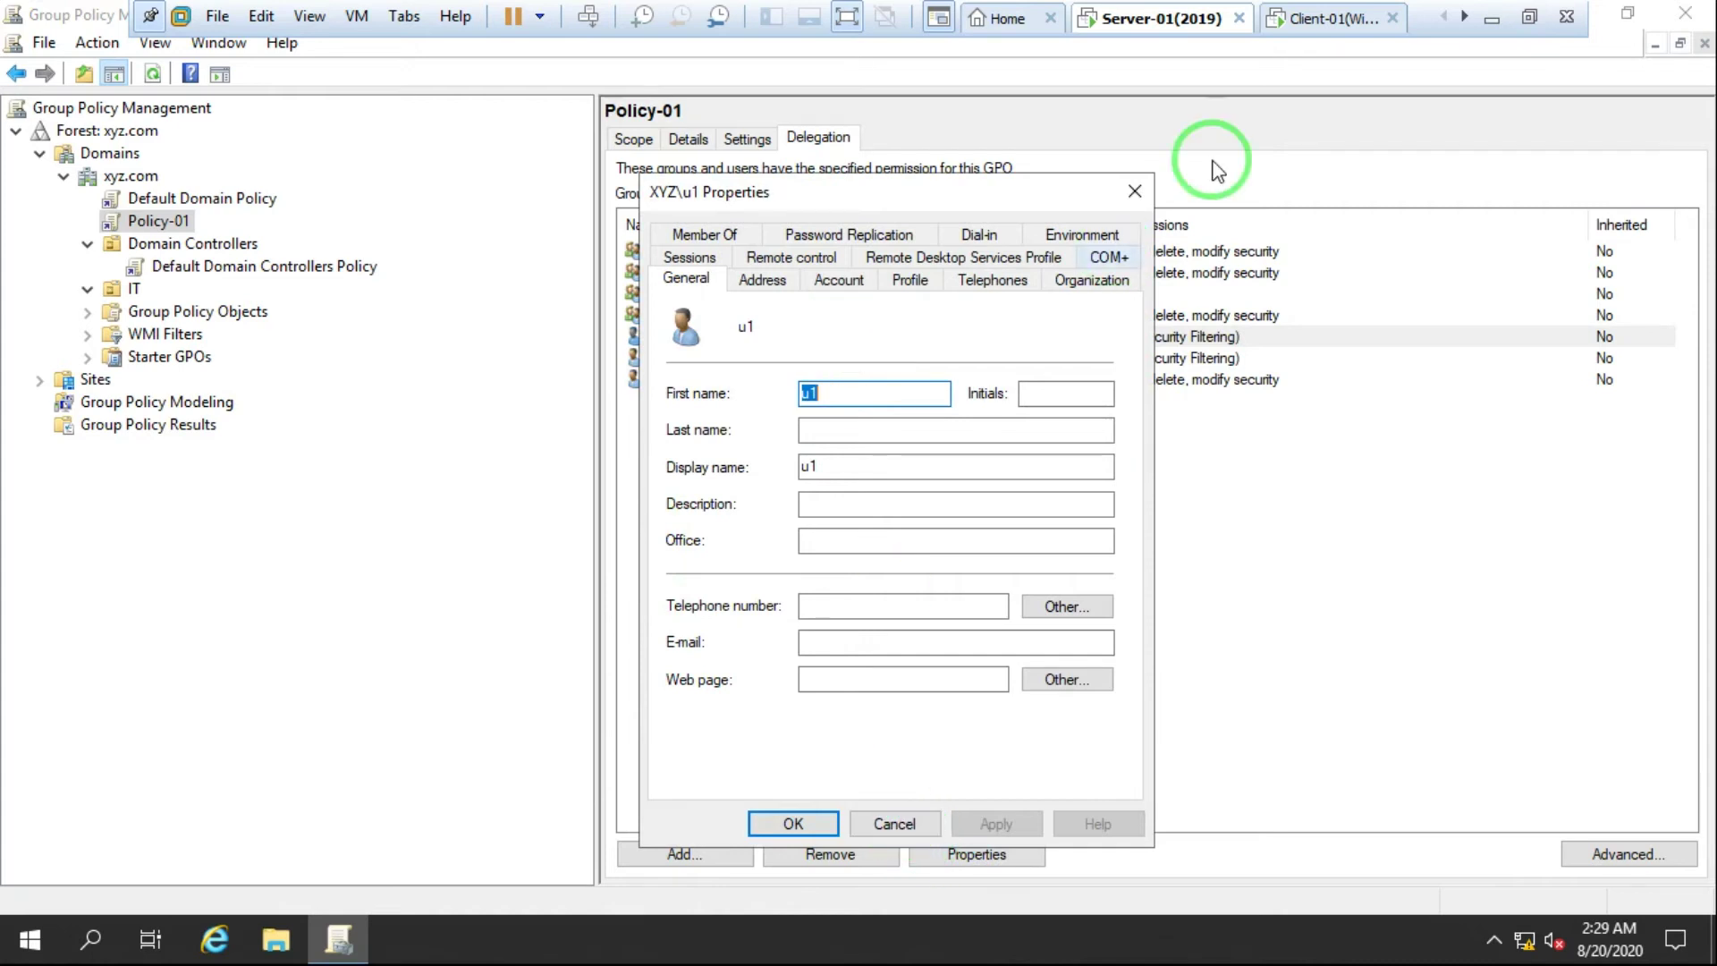
{"action": "left_click", "coordinate": [1135, 192]}
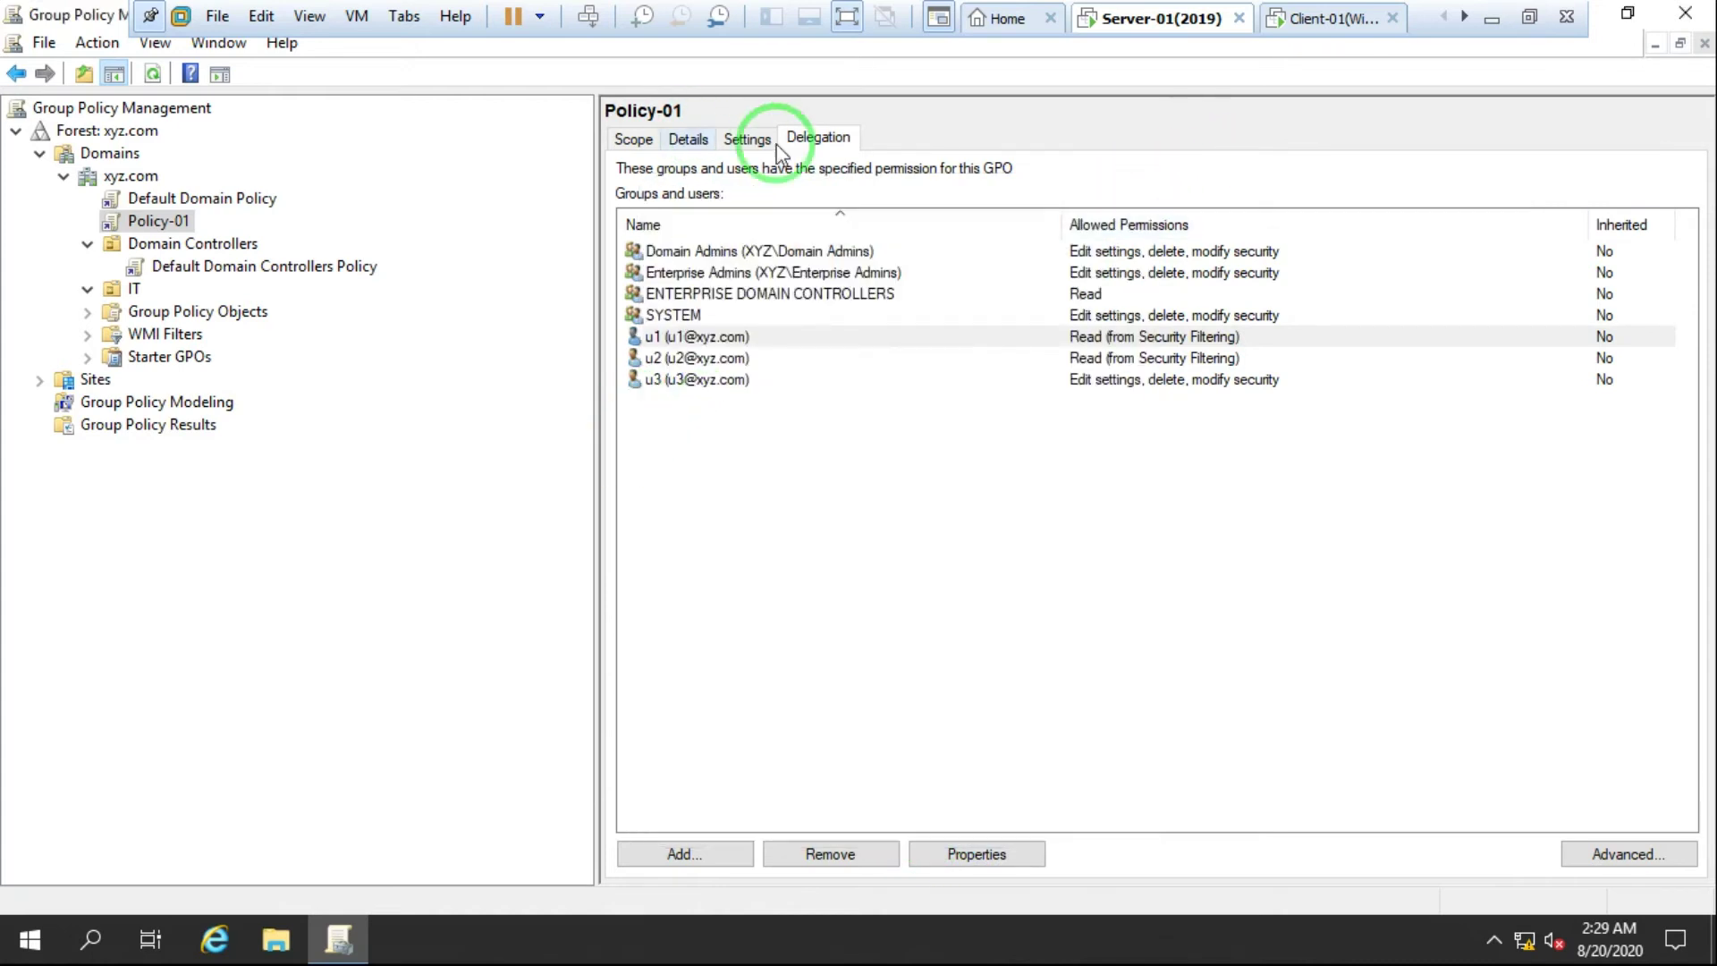
Step: Clear Allow for u1's Apply group policy permission in the advanced security settings of Policy-01 and apply it
{"action": "left_click", "coordinate": [697, 340]}
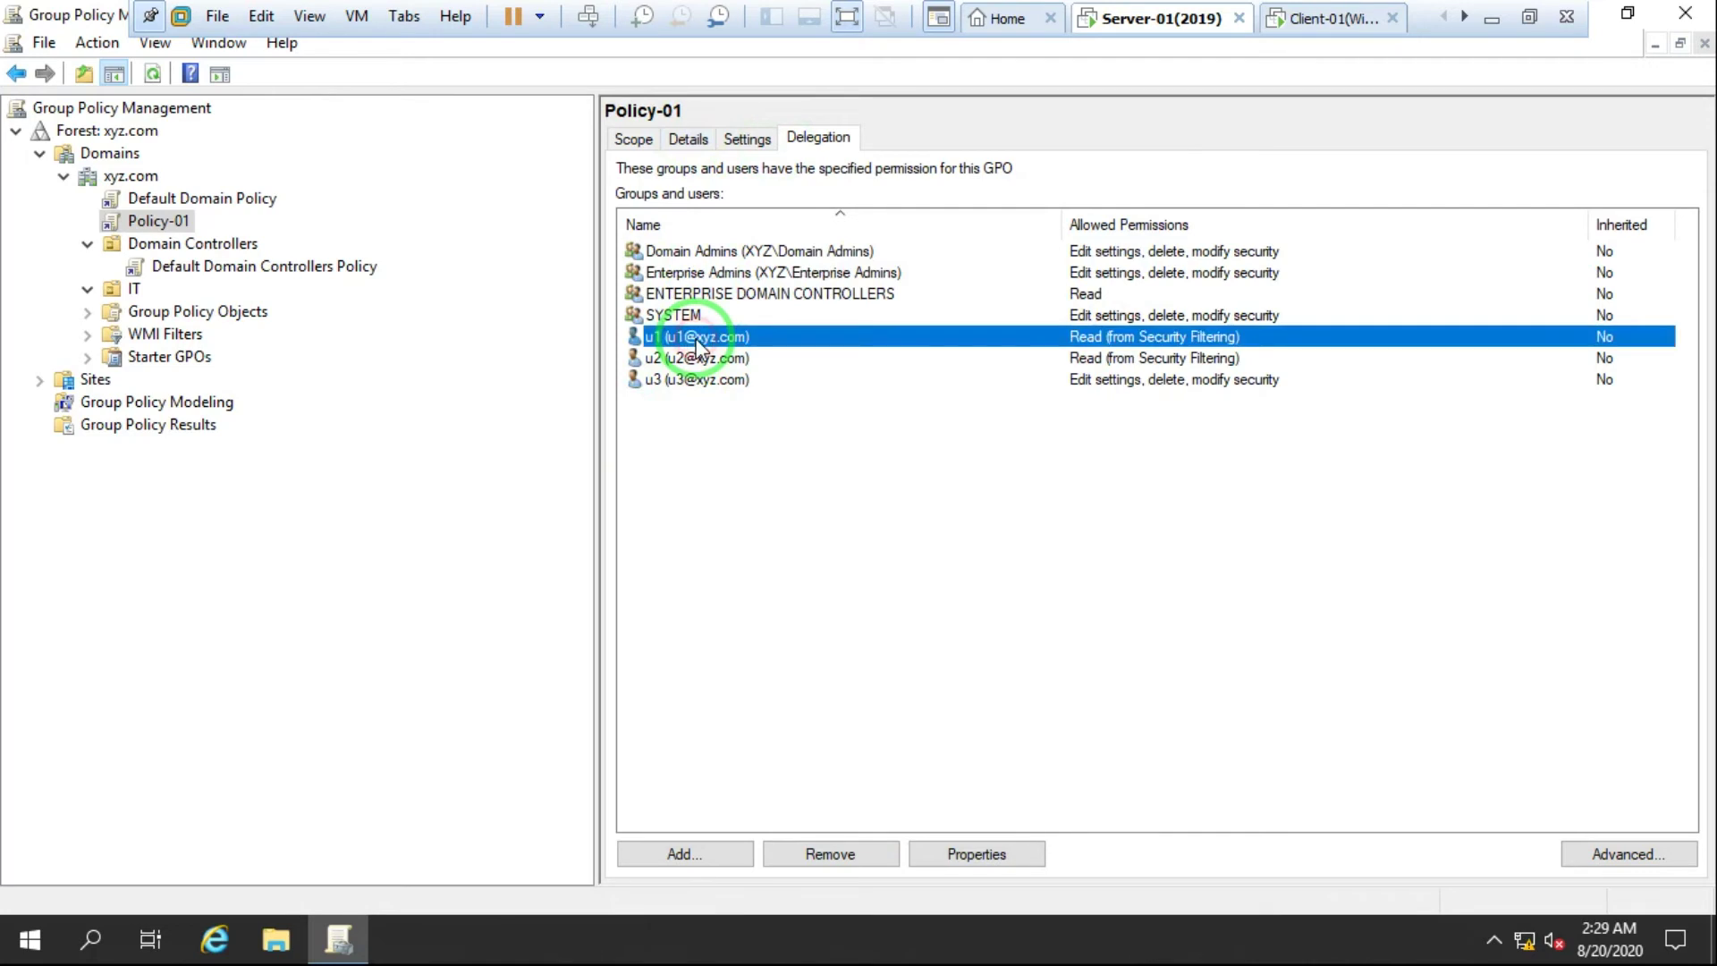
{"action": "left_click", "coordinate": [1650, 857]}
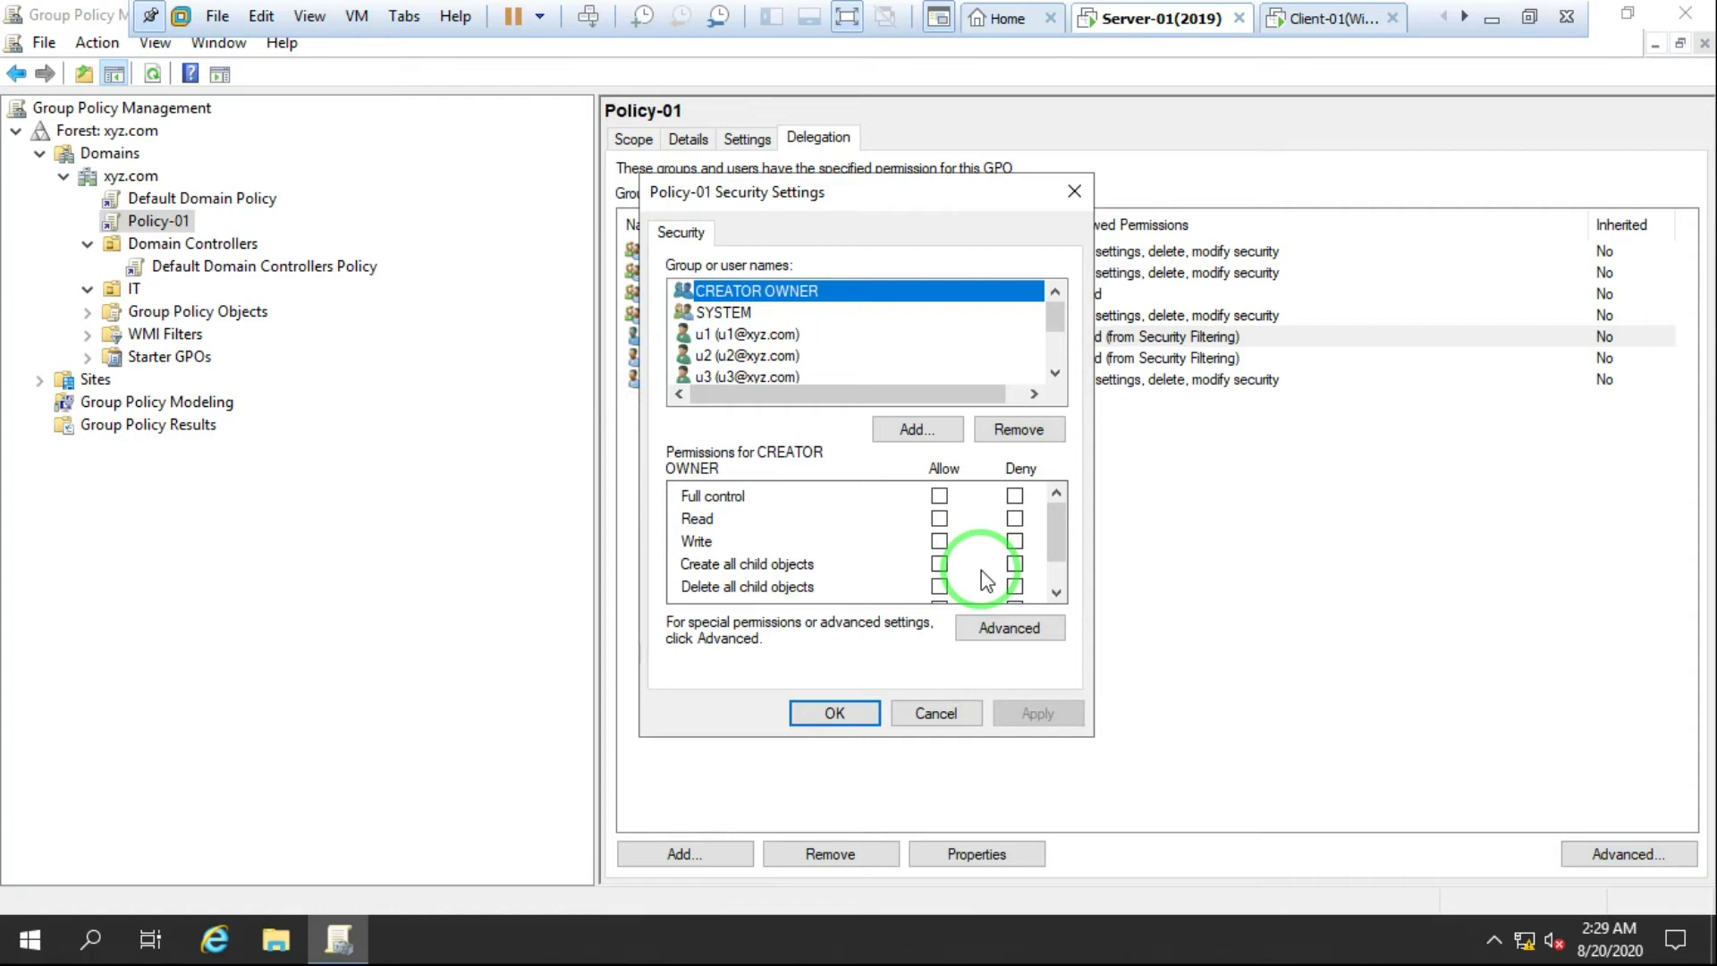
{"action": "left_click", "coordinate": [744, 337]}
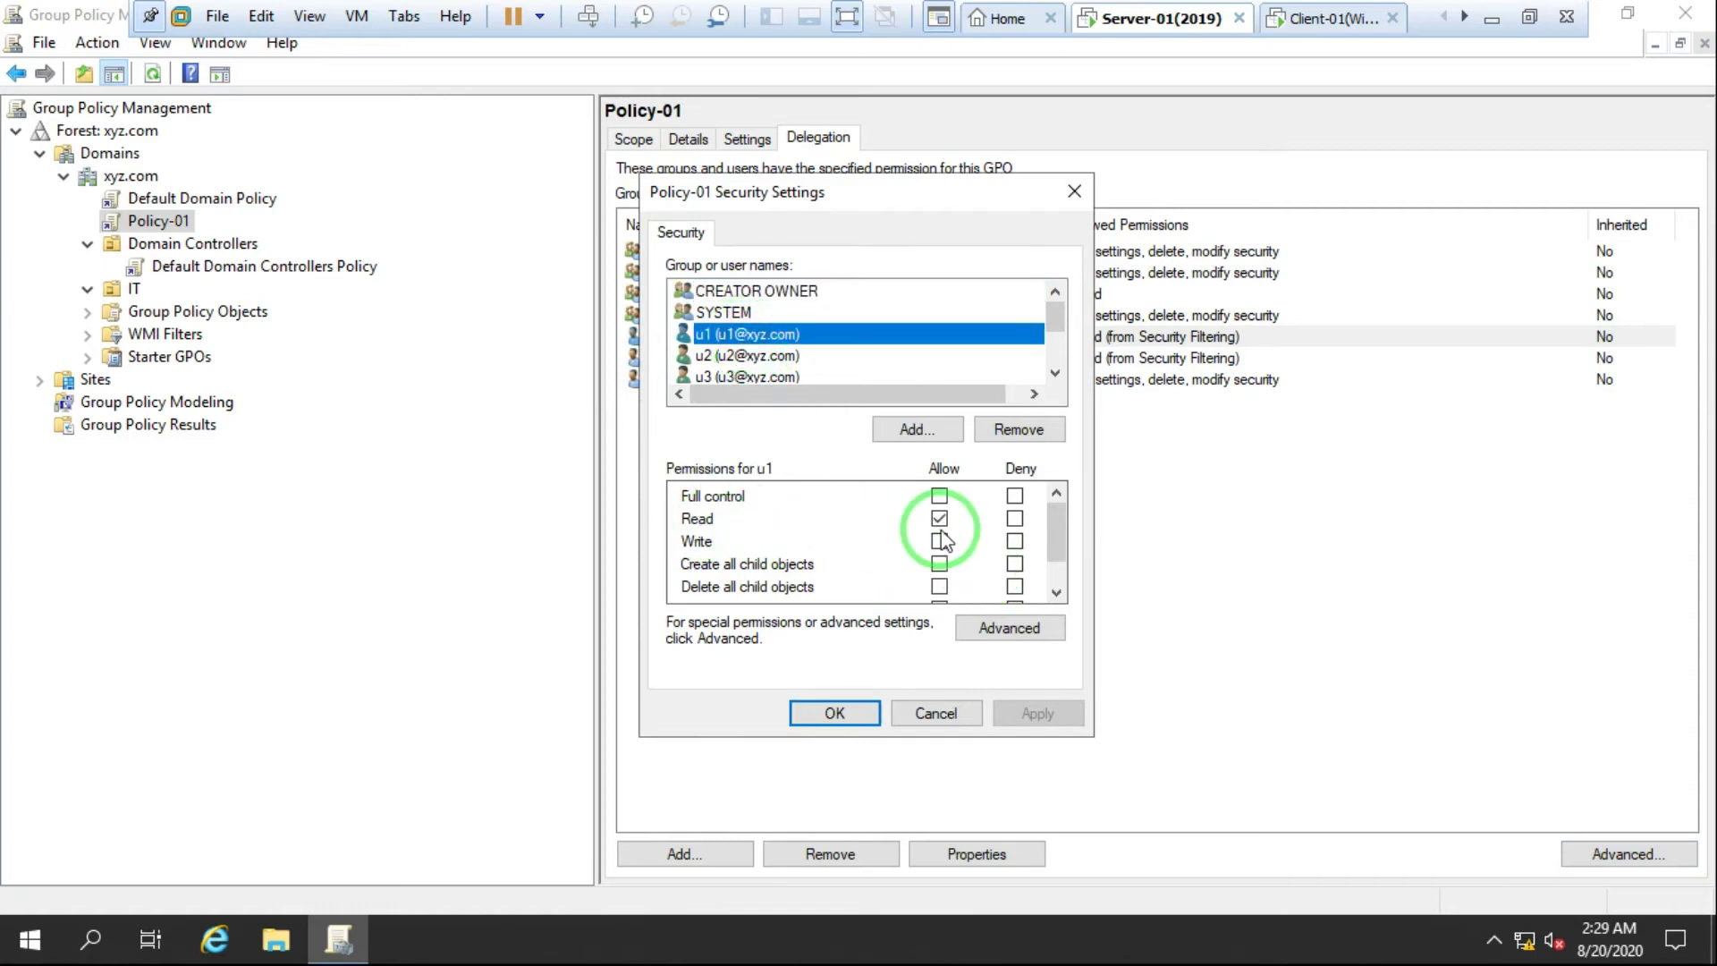
{"action": "left_click_drag", "start_coordinate": [1055, 530], "coordinate": [1057, 572]}
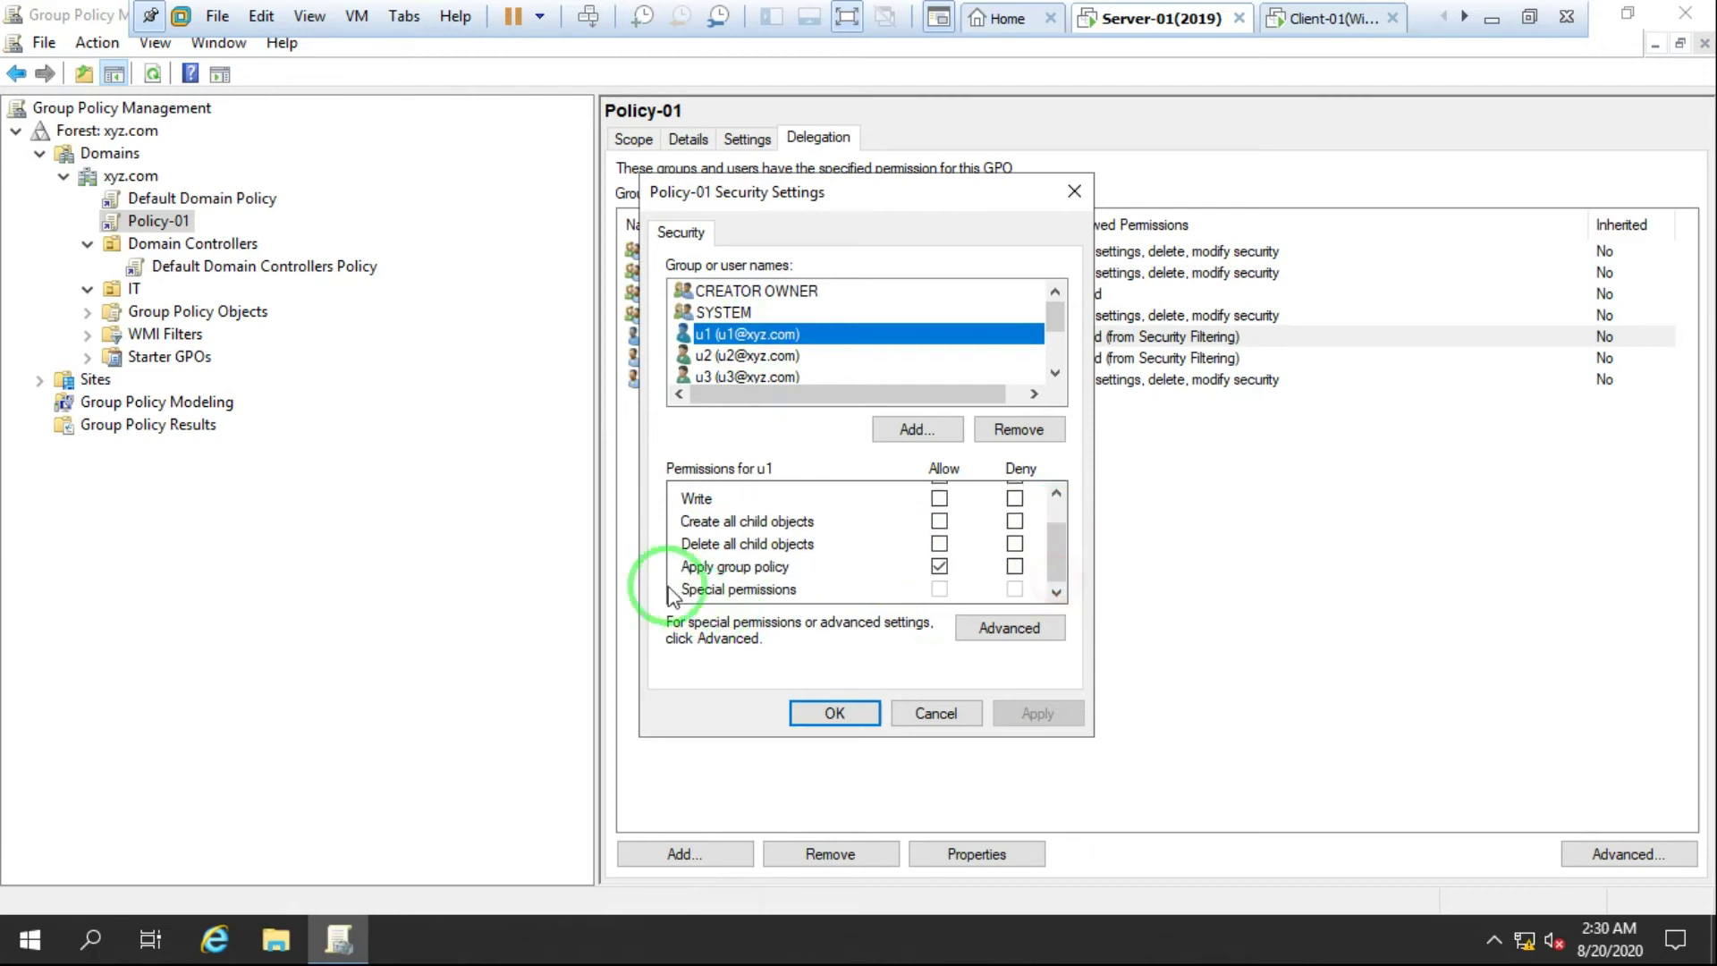
{"action": "left_click", "coordinate": [939, 567]}
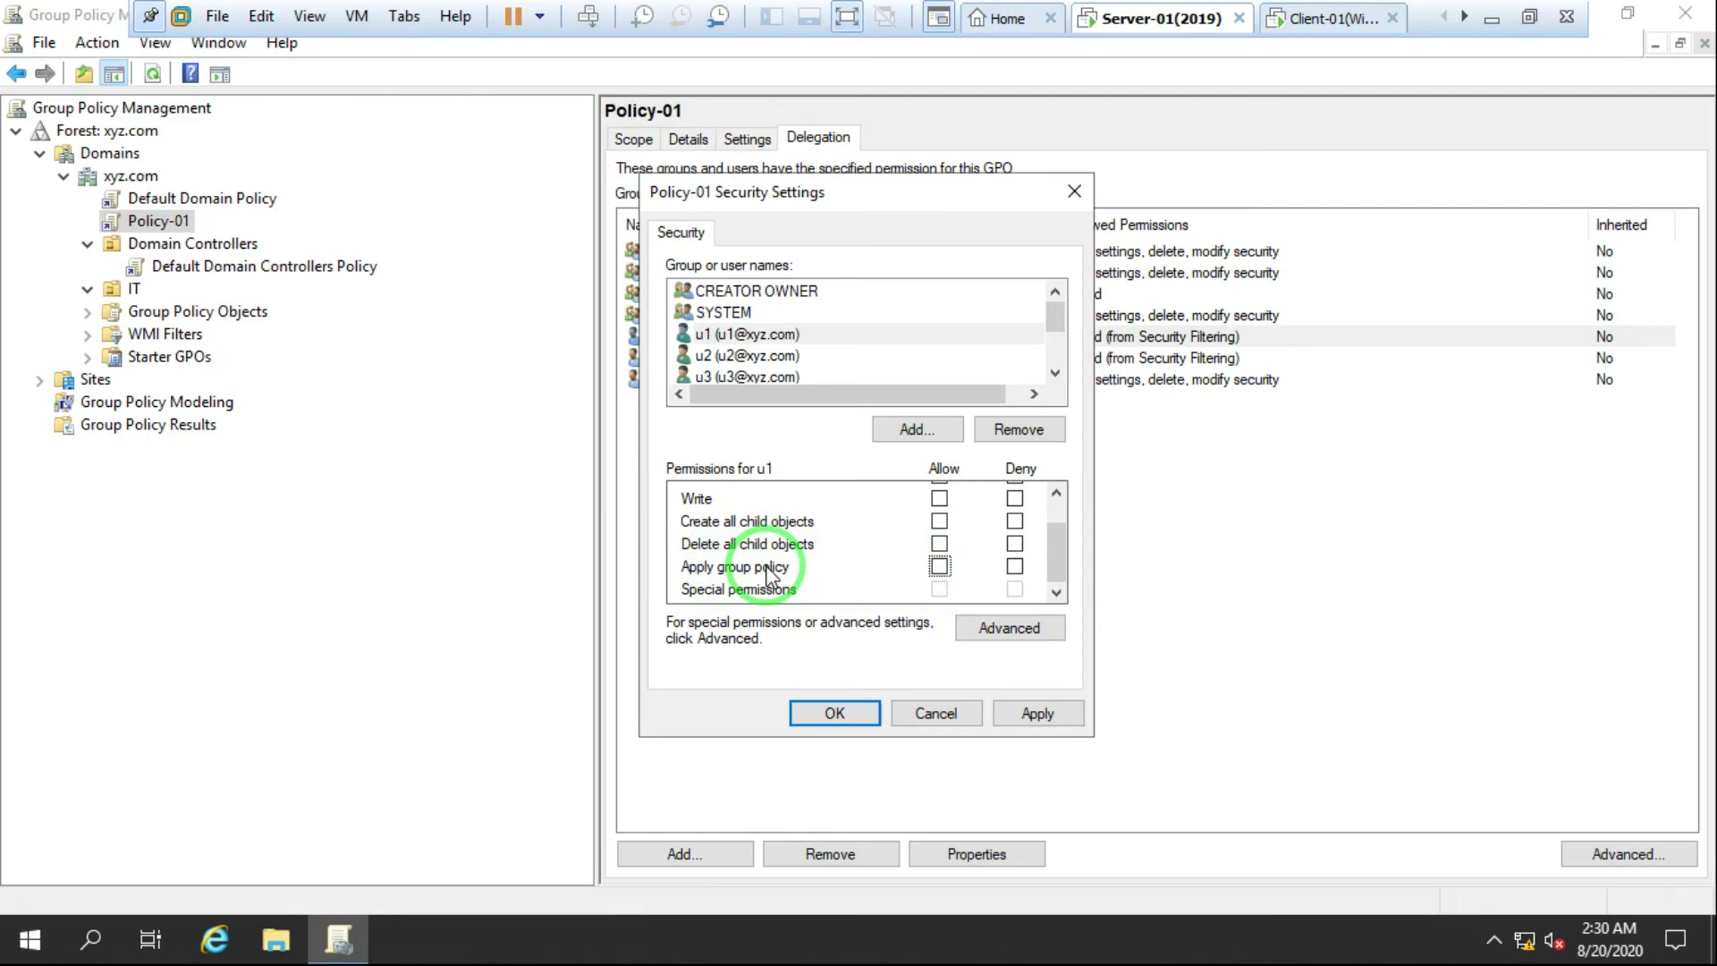
{"action": "left_click", "coordinate": [1035, 713]}
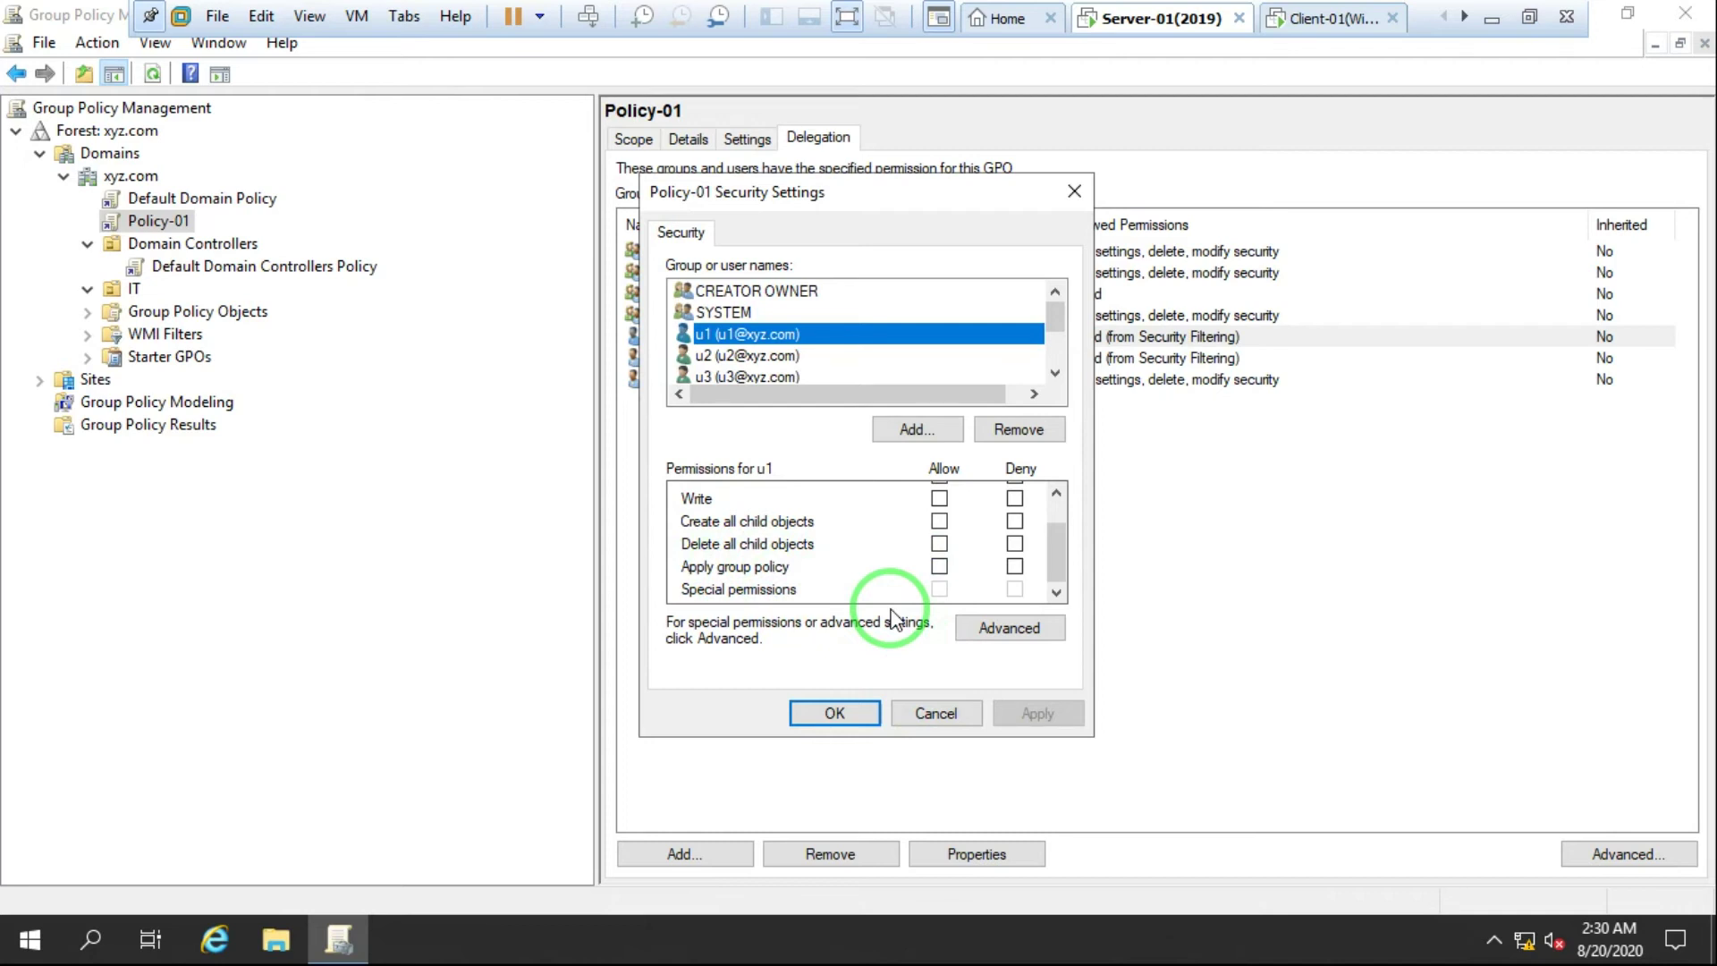
Step: Deny u1 the Apply group policy permission on Policy-01, accept the security warning and close the settings
{"action": "left_click", "coordinate": [1016, 566]}
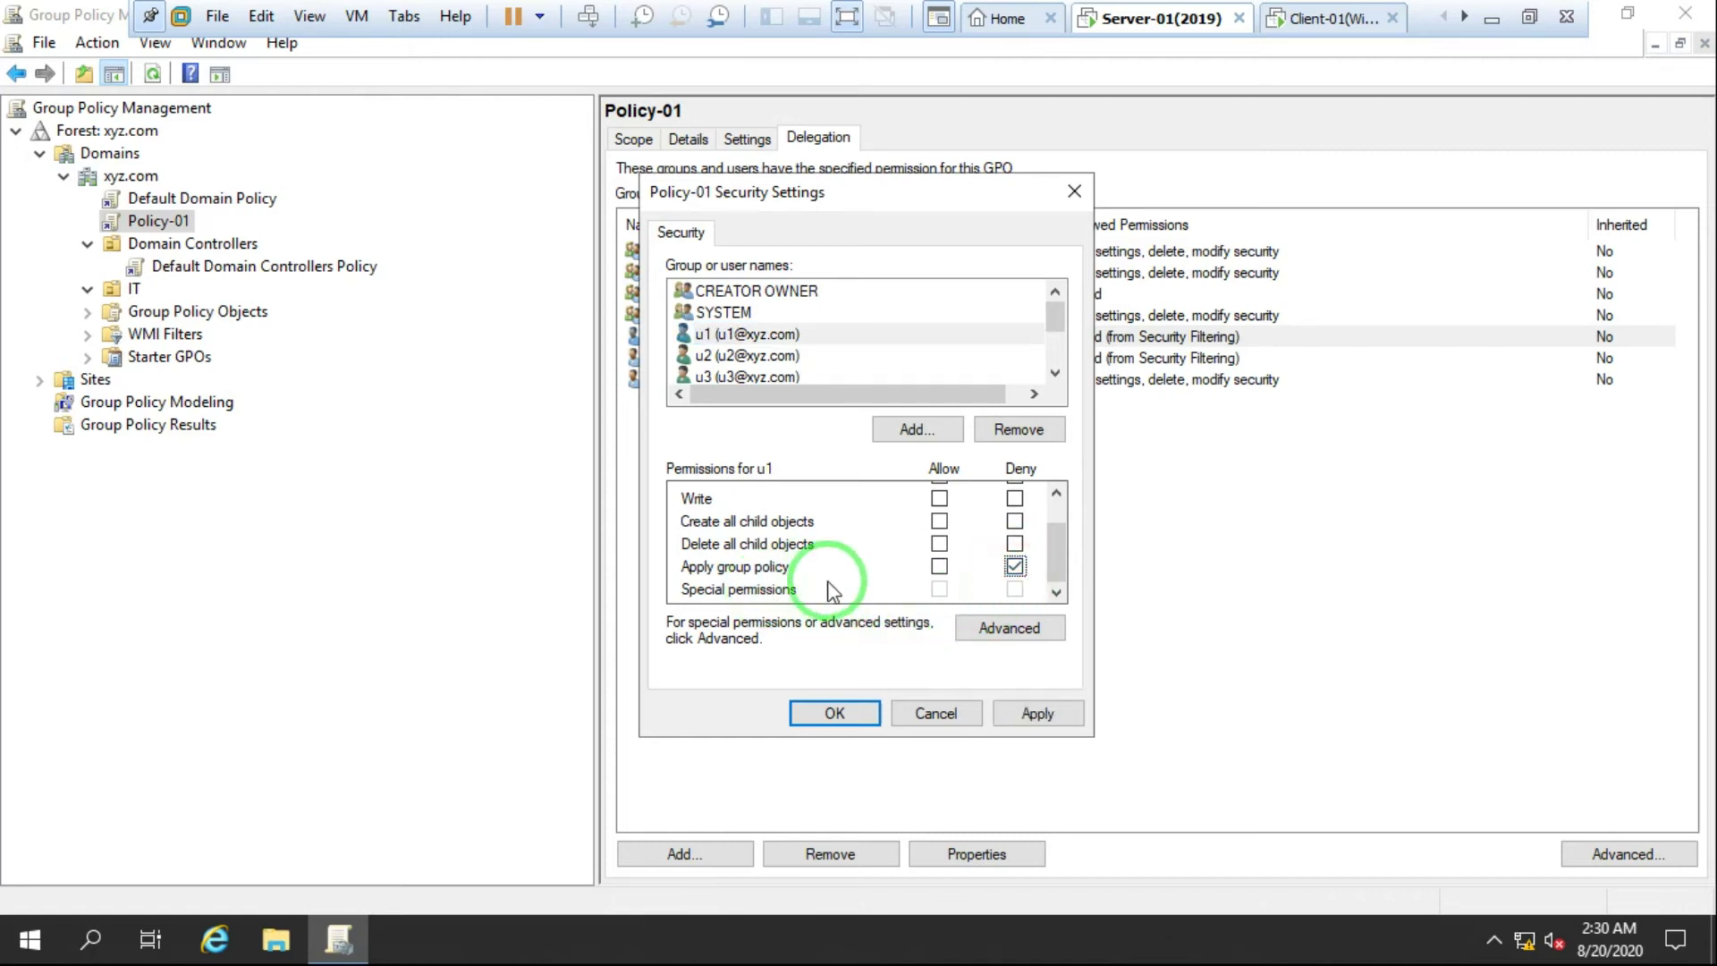
{"action": "left_click", "coordinate": [1038, 714]}
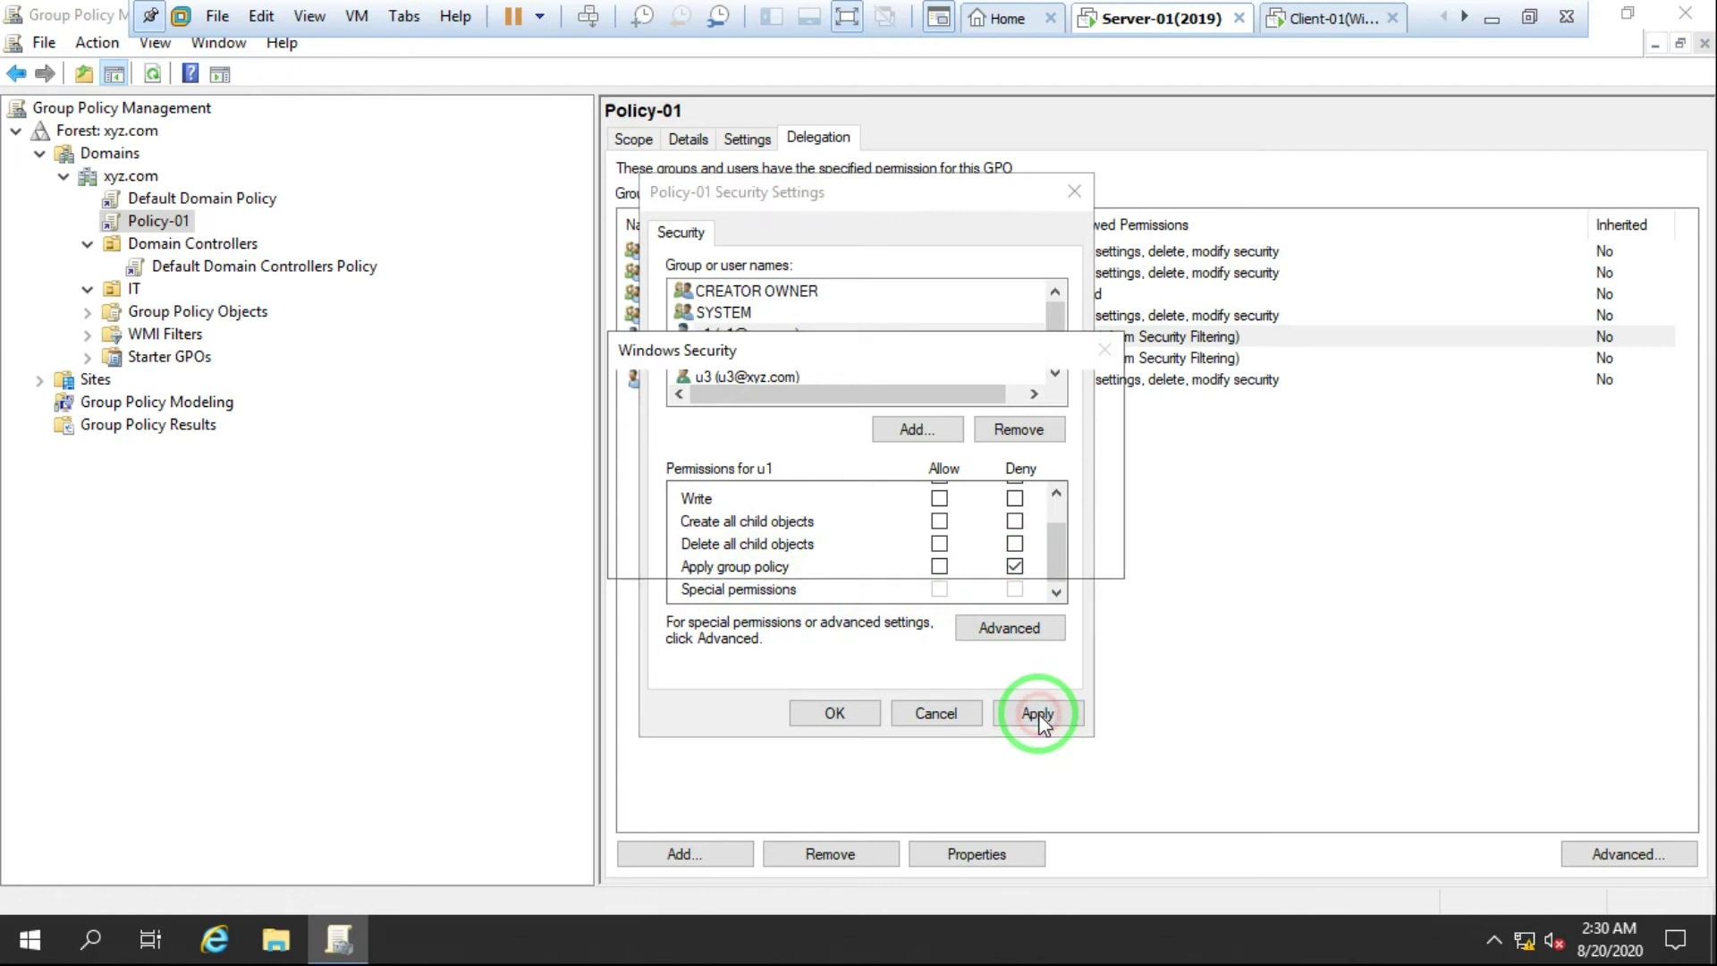
{"action": "left_click", "coordinate": [921, 547]}
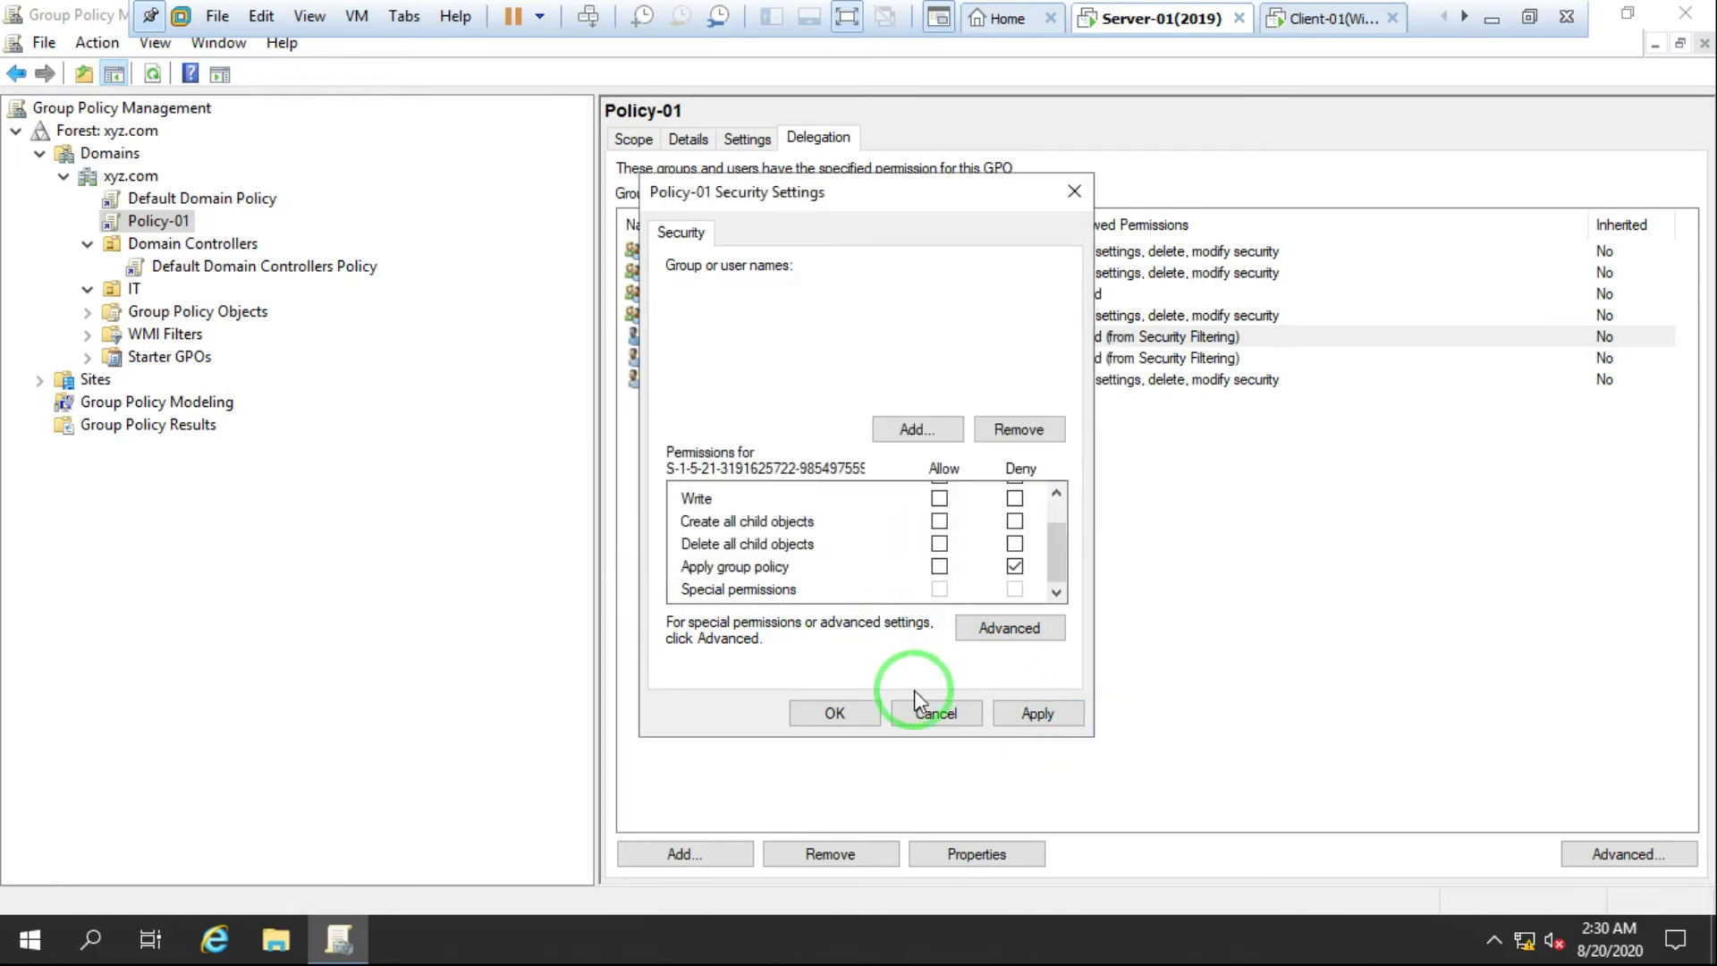
{"action": "left_click", "coordinate": [831, 713]}
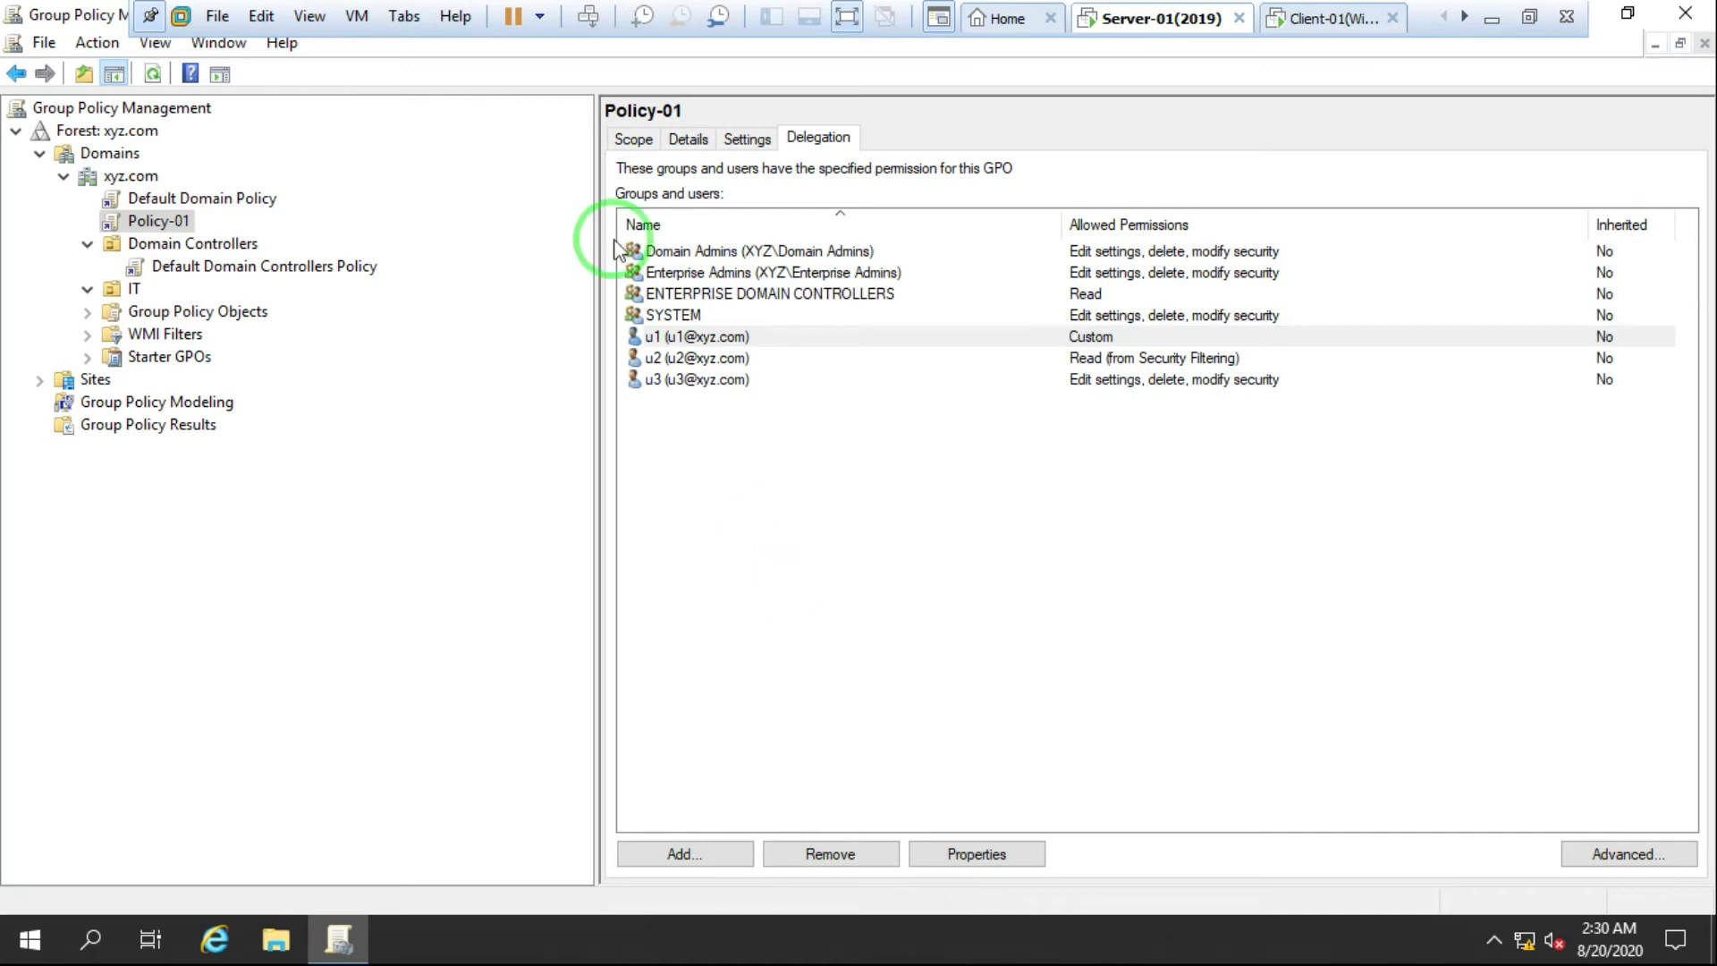
Step: Reopen the advanced security settings of Policy-01 and allow u1 the Apply group policy permission again
{"action": "left_click", "coordinate": [683, 336]}
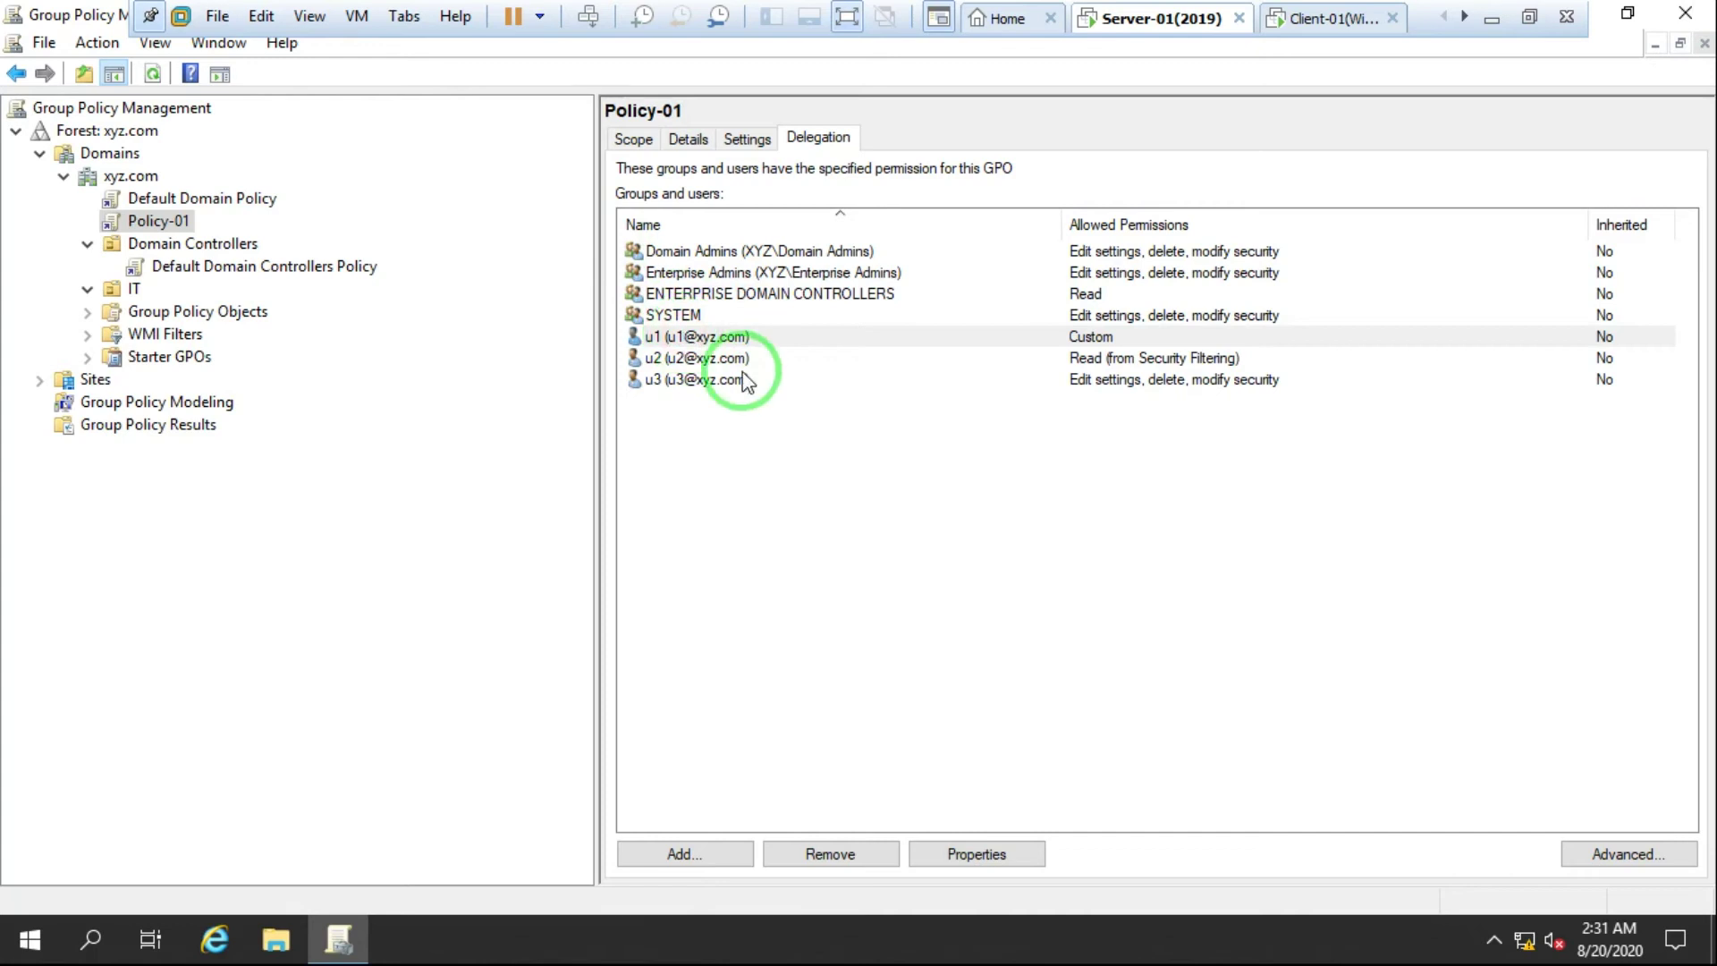
{"action": "left_click", "coordinate": [700, 338]}
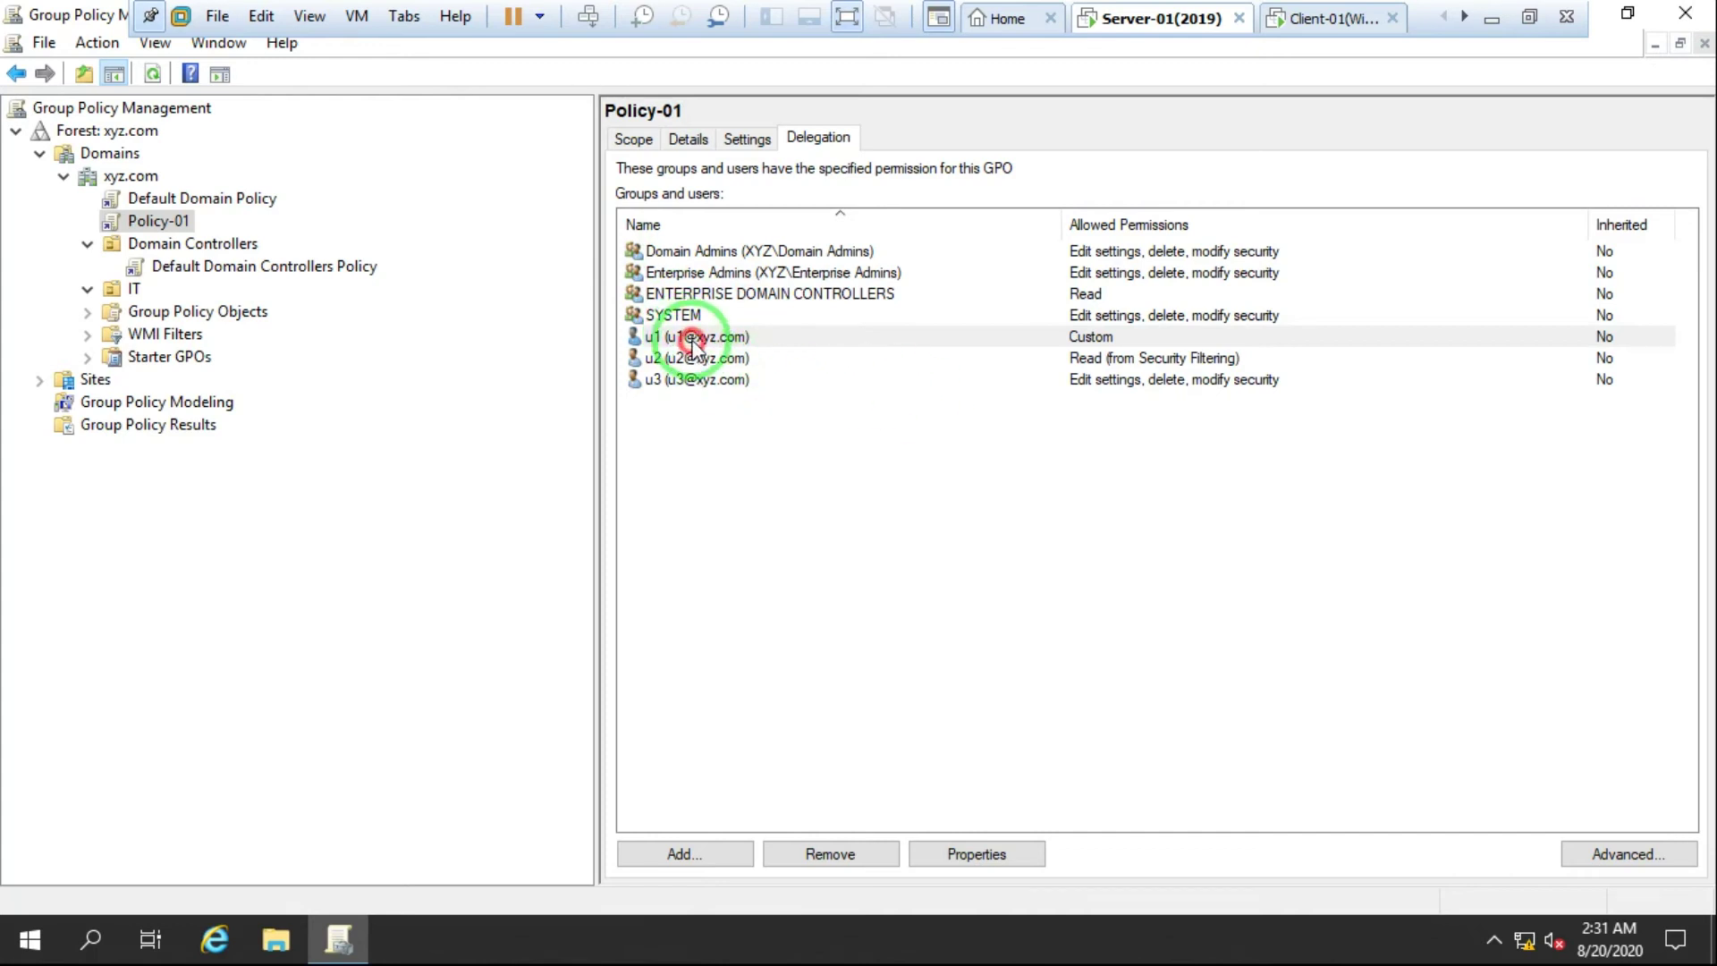
{"action": "left_click", "coordinate": [1616, 856]}
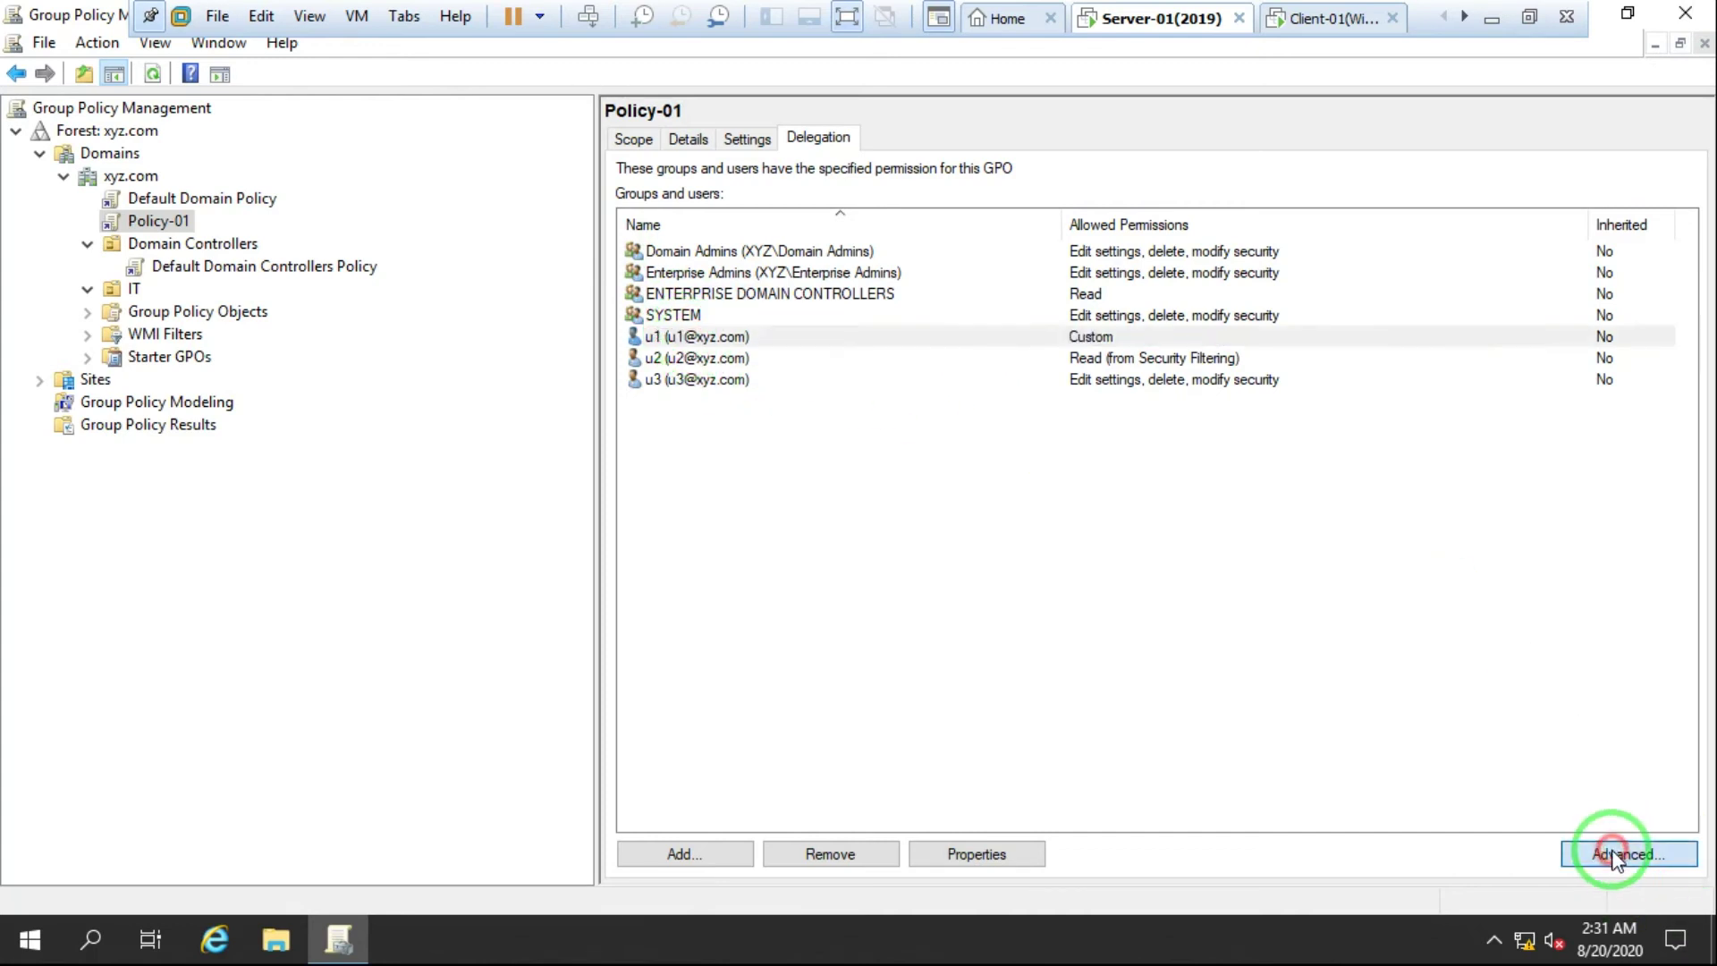
{"action": "left_click", "coordinate": [751, 336]}
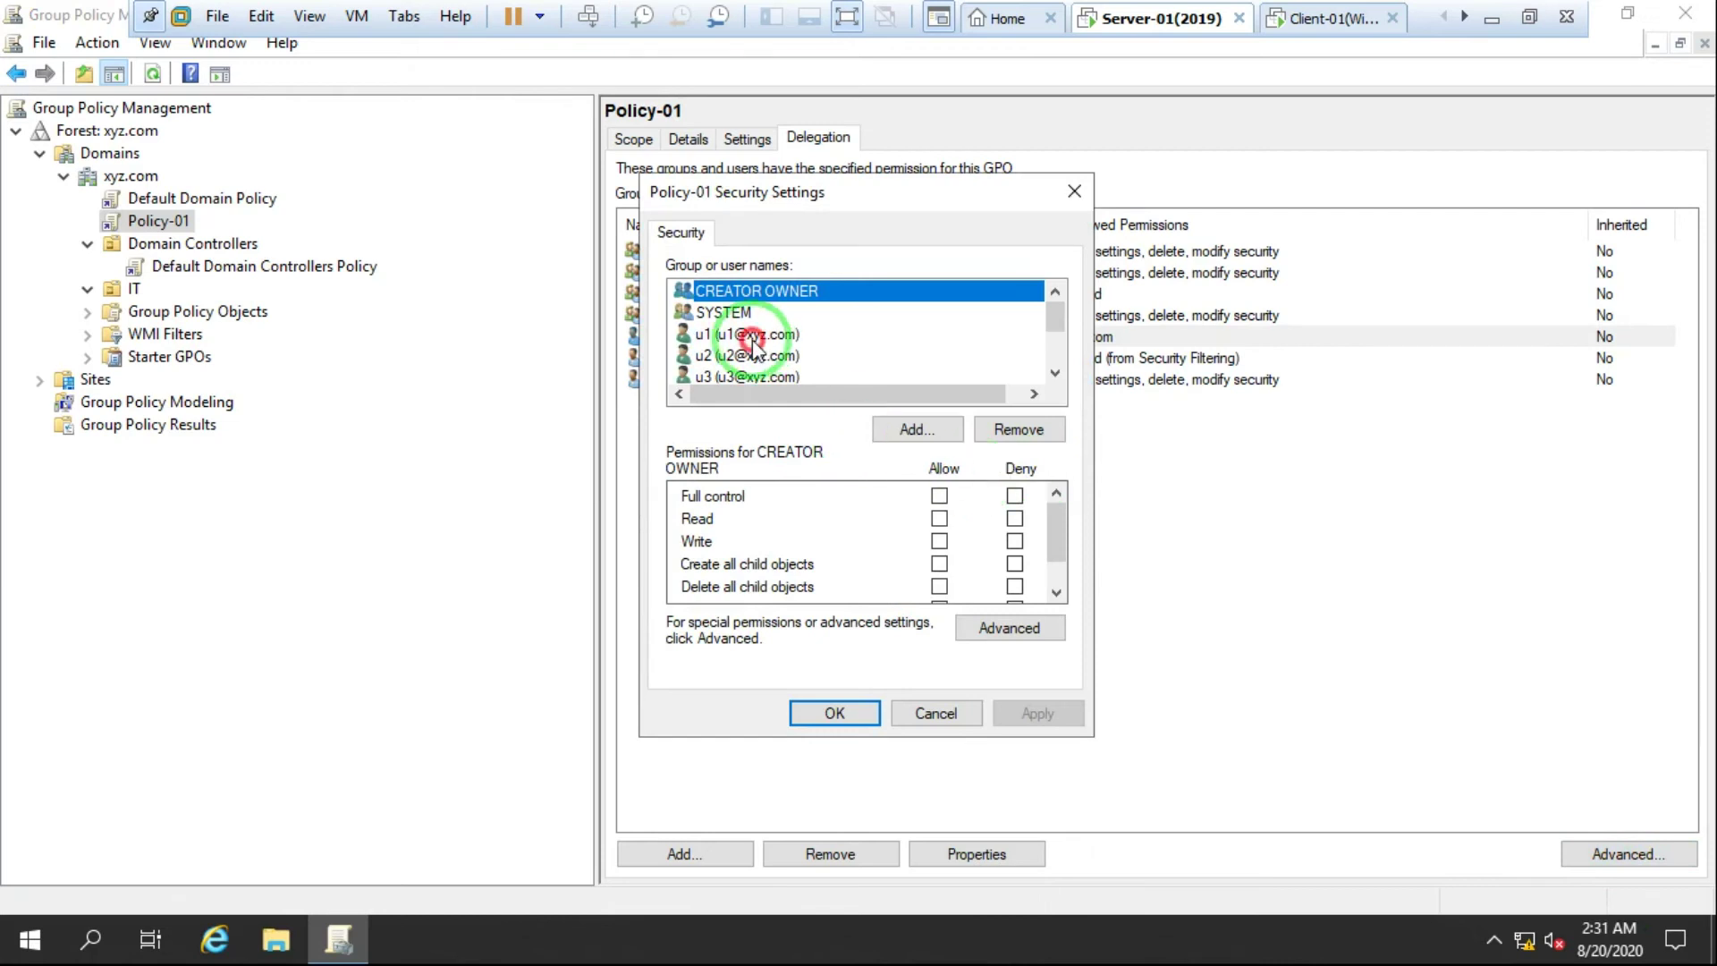
{"action": "scroll", "coordinate": [1059, 517], "scroll_direction": "down", "scroll_amount": 1}
{"action": "left_click", "coordinate": [939, 566]}
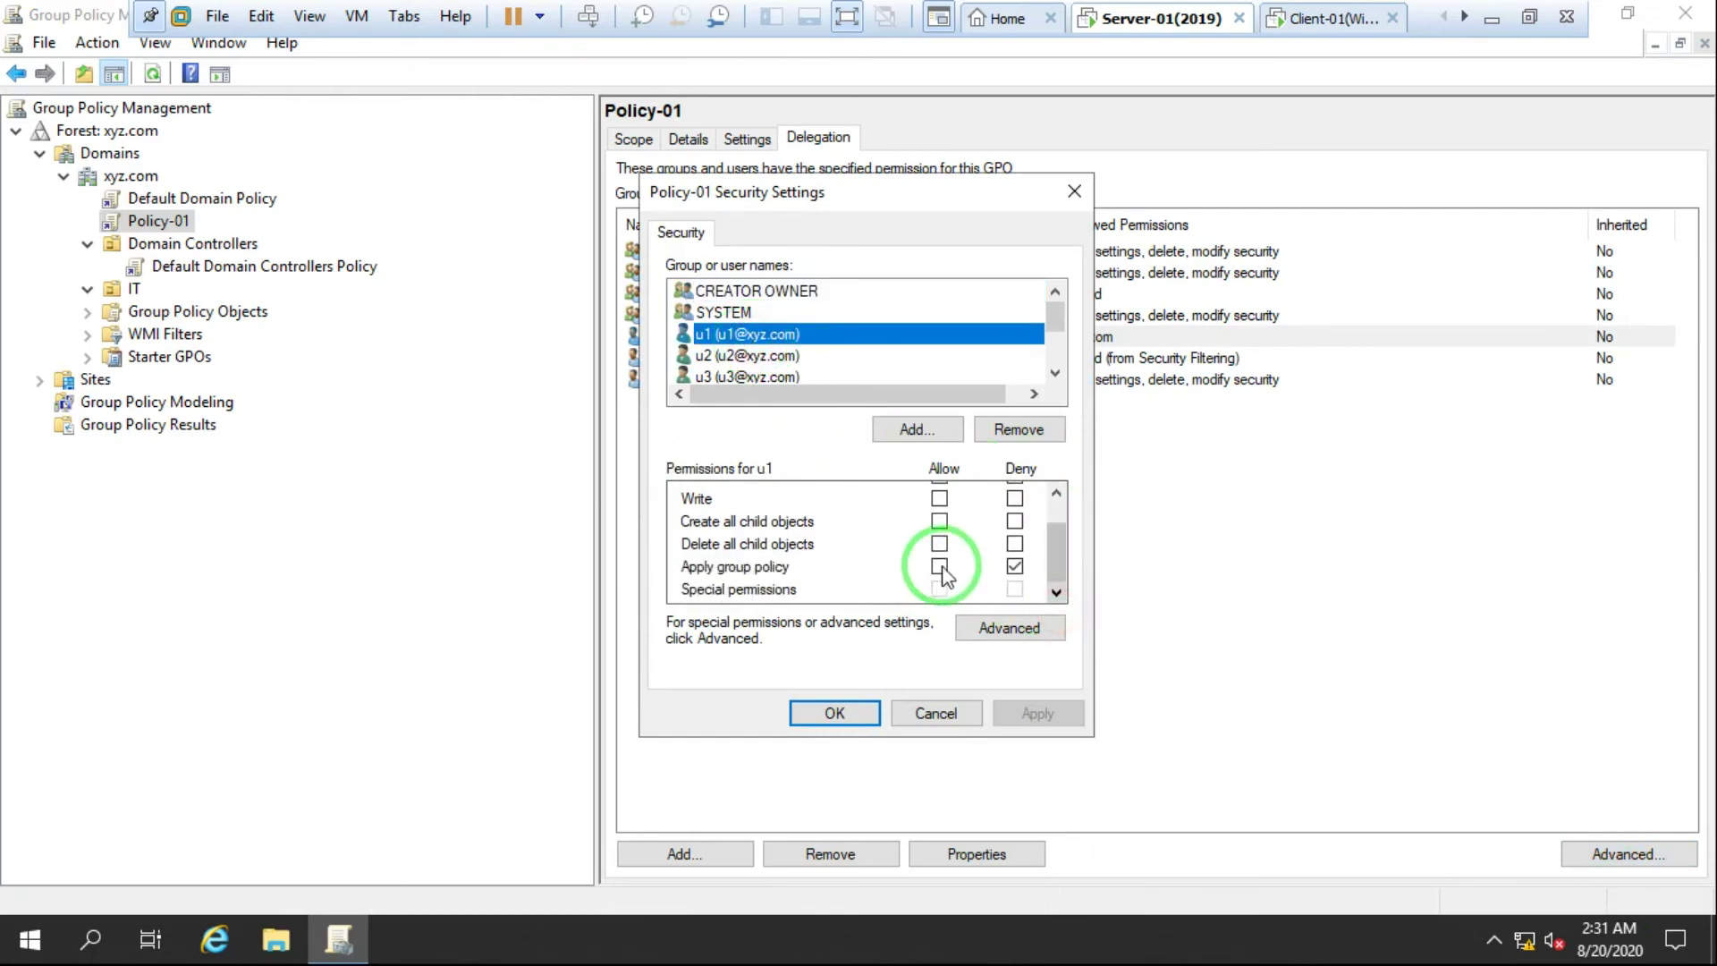
{"action": "left_click", "coordinate": [1065, 714]}
{"action": "left_click", "coordinate": [832, 714]}
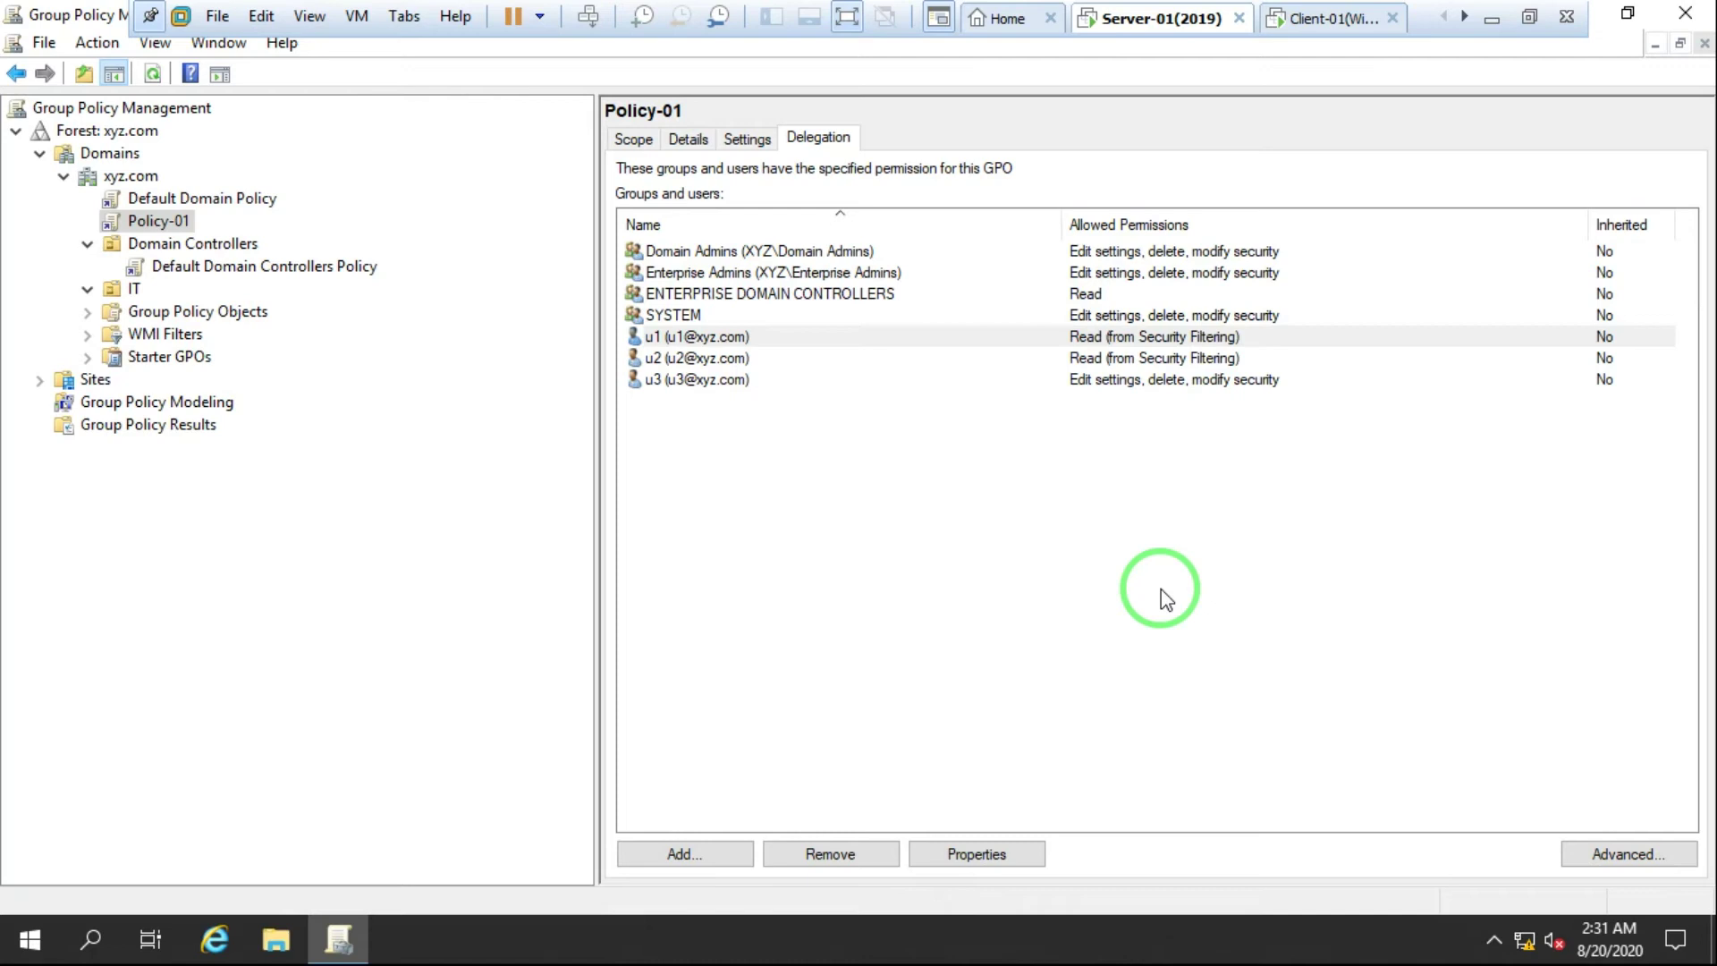
Step: View Policy-01's scope and the WMI Filters container, open a new filter with a blank query, and cancel both
{"action": "left_click", "coordinate": [631, 139]}
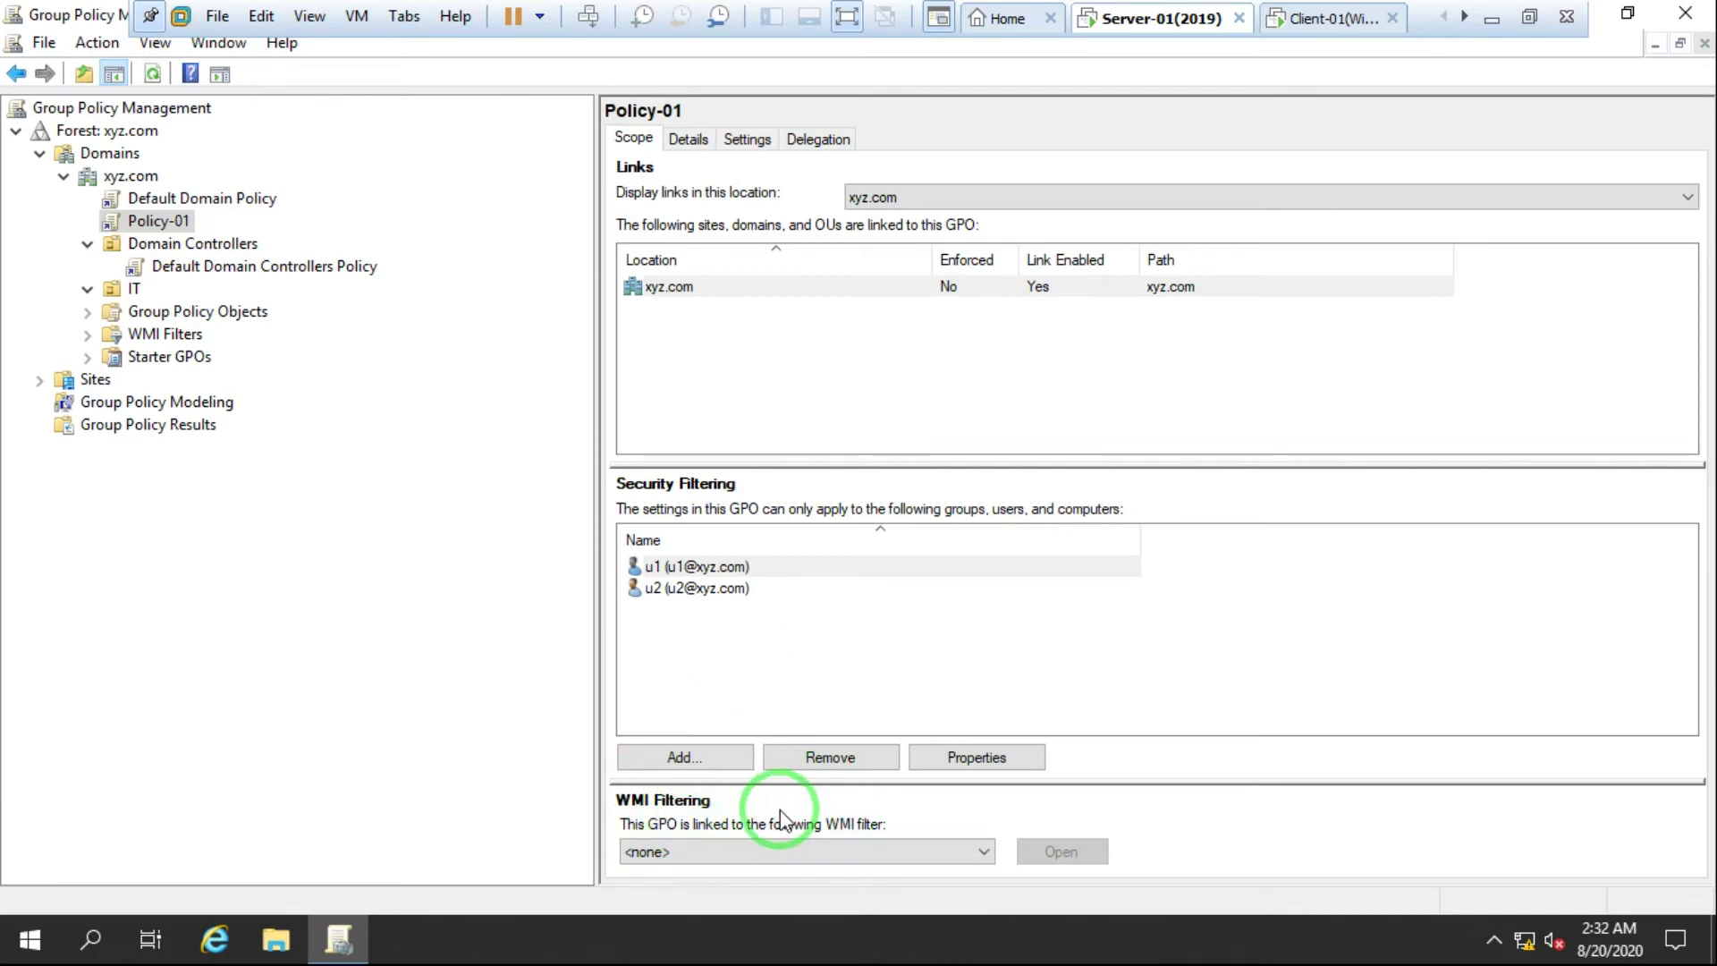
{"action": "left_click", "coordinate": [169, 334]}
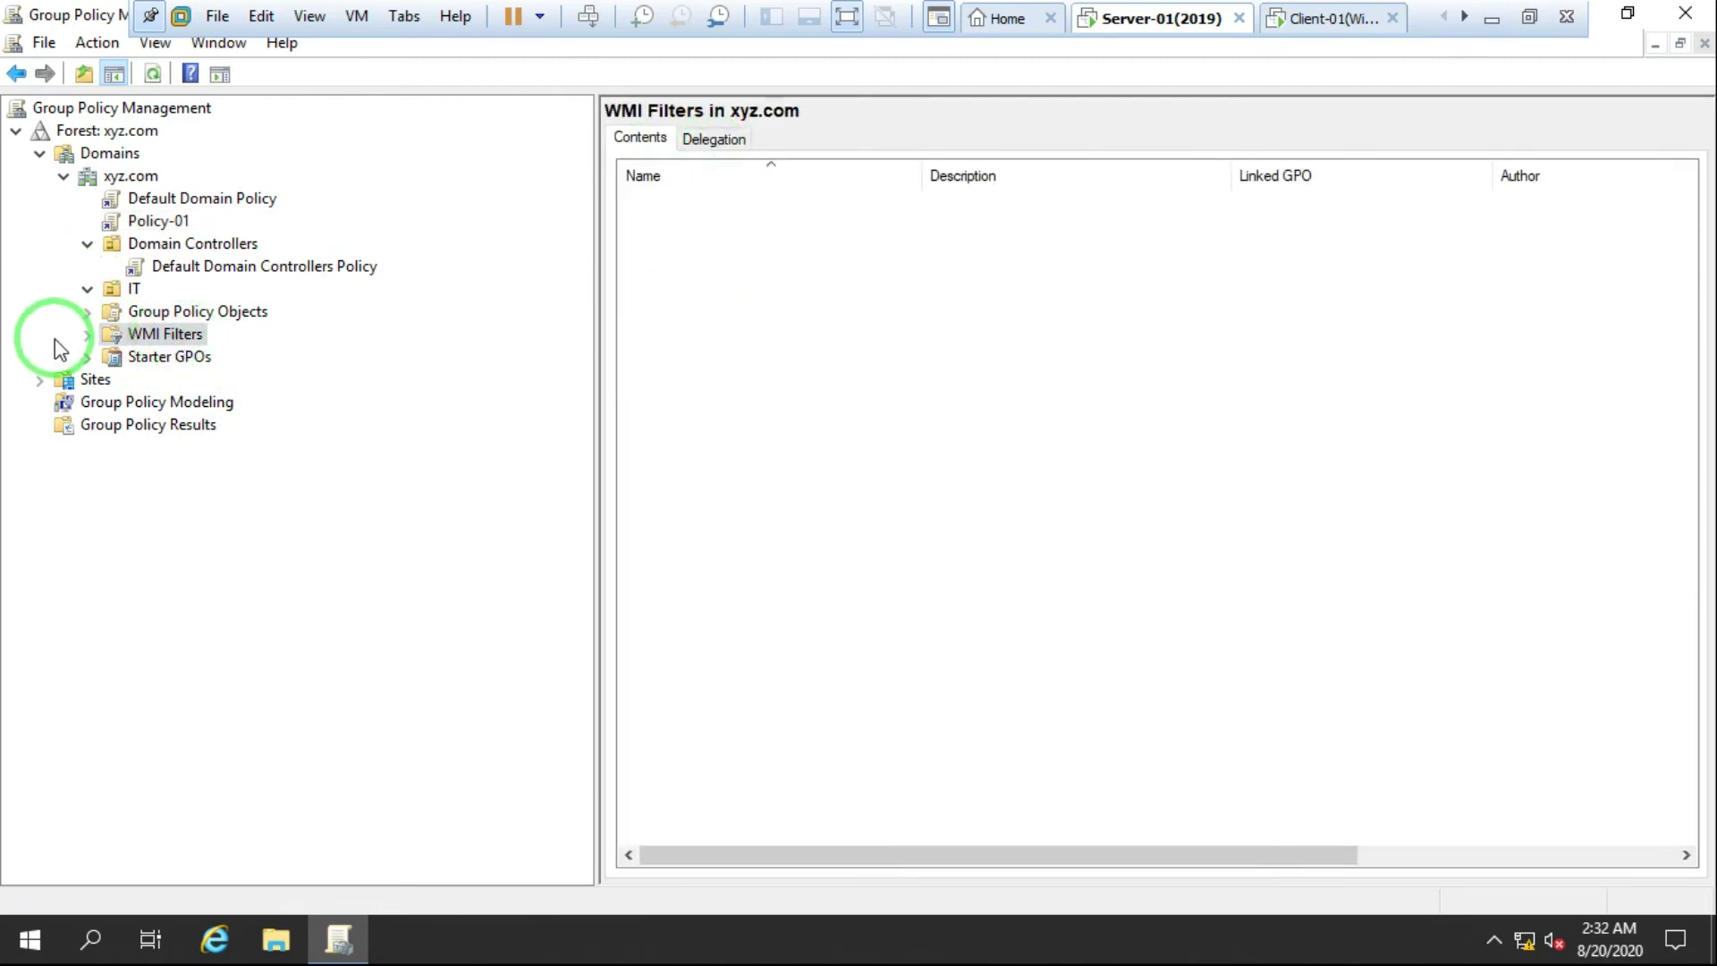
{"action": "left_click", "coordinate": [90, 338]}
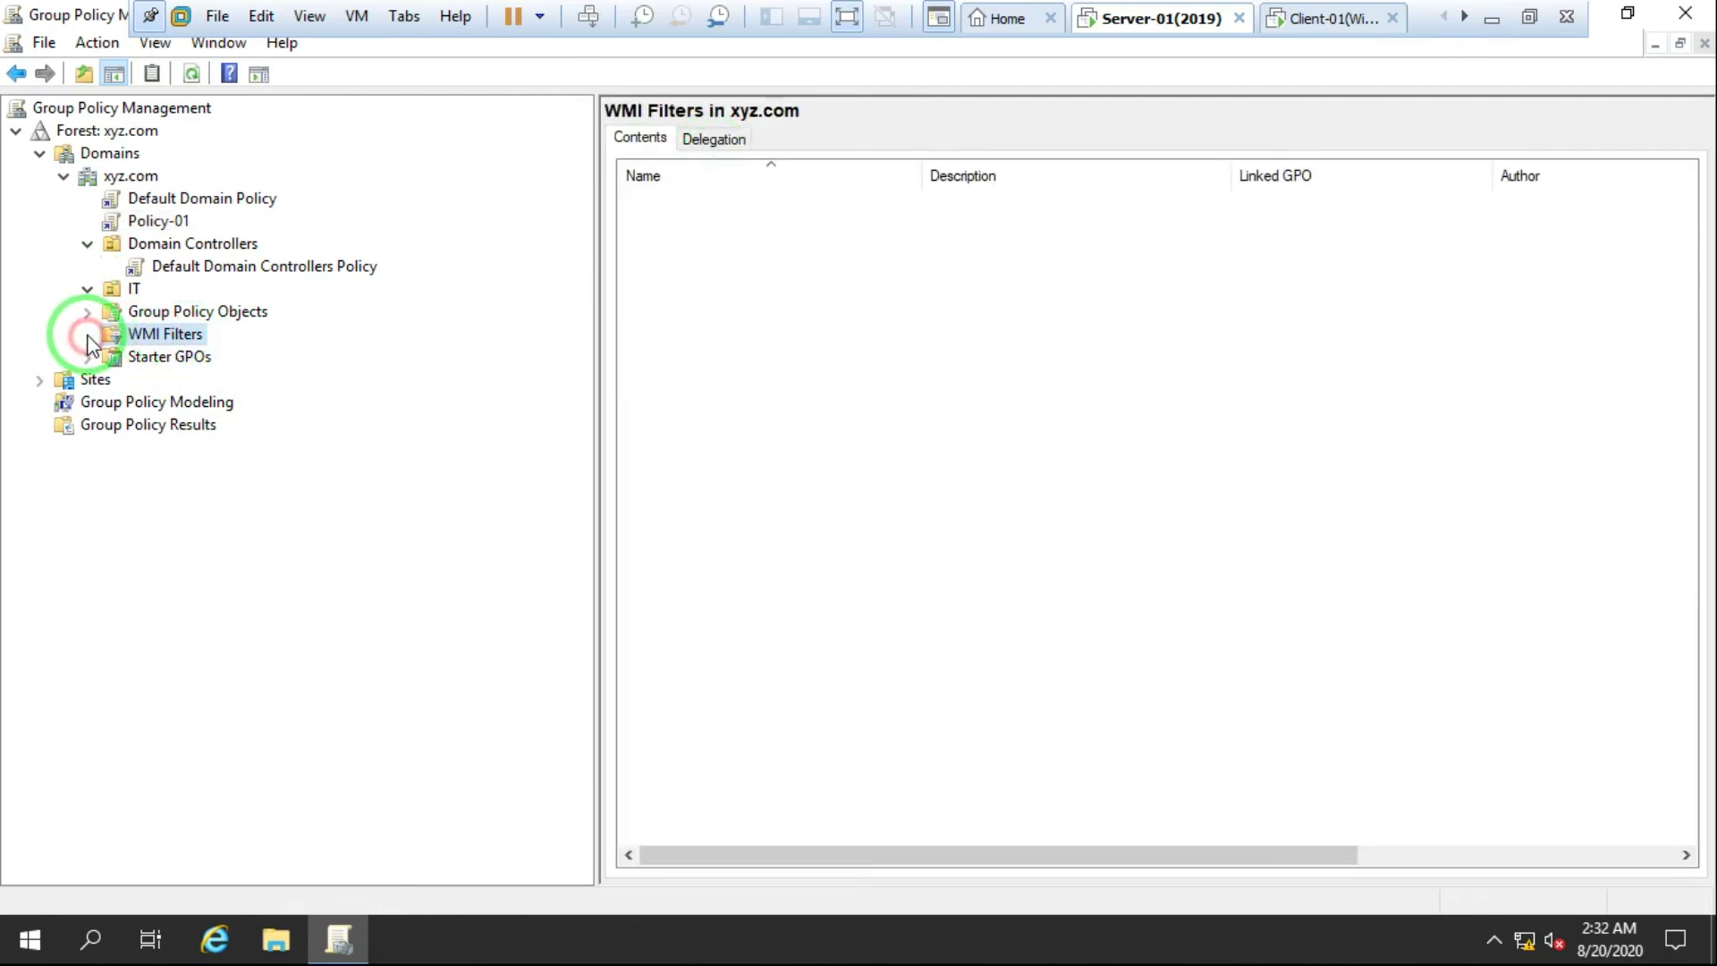
{"action": "right_click", "coordinate": [153, 332]}
{"action": "left_click", "coordinate": [255, 348]}
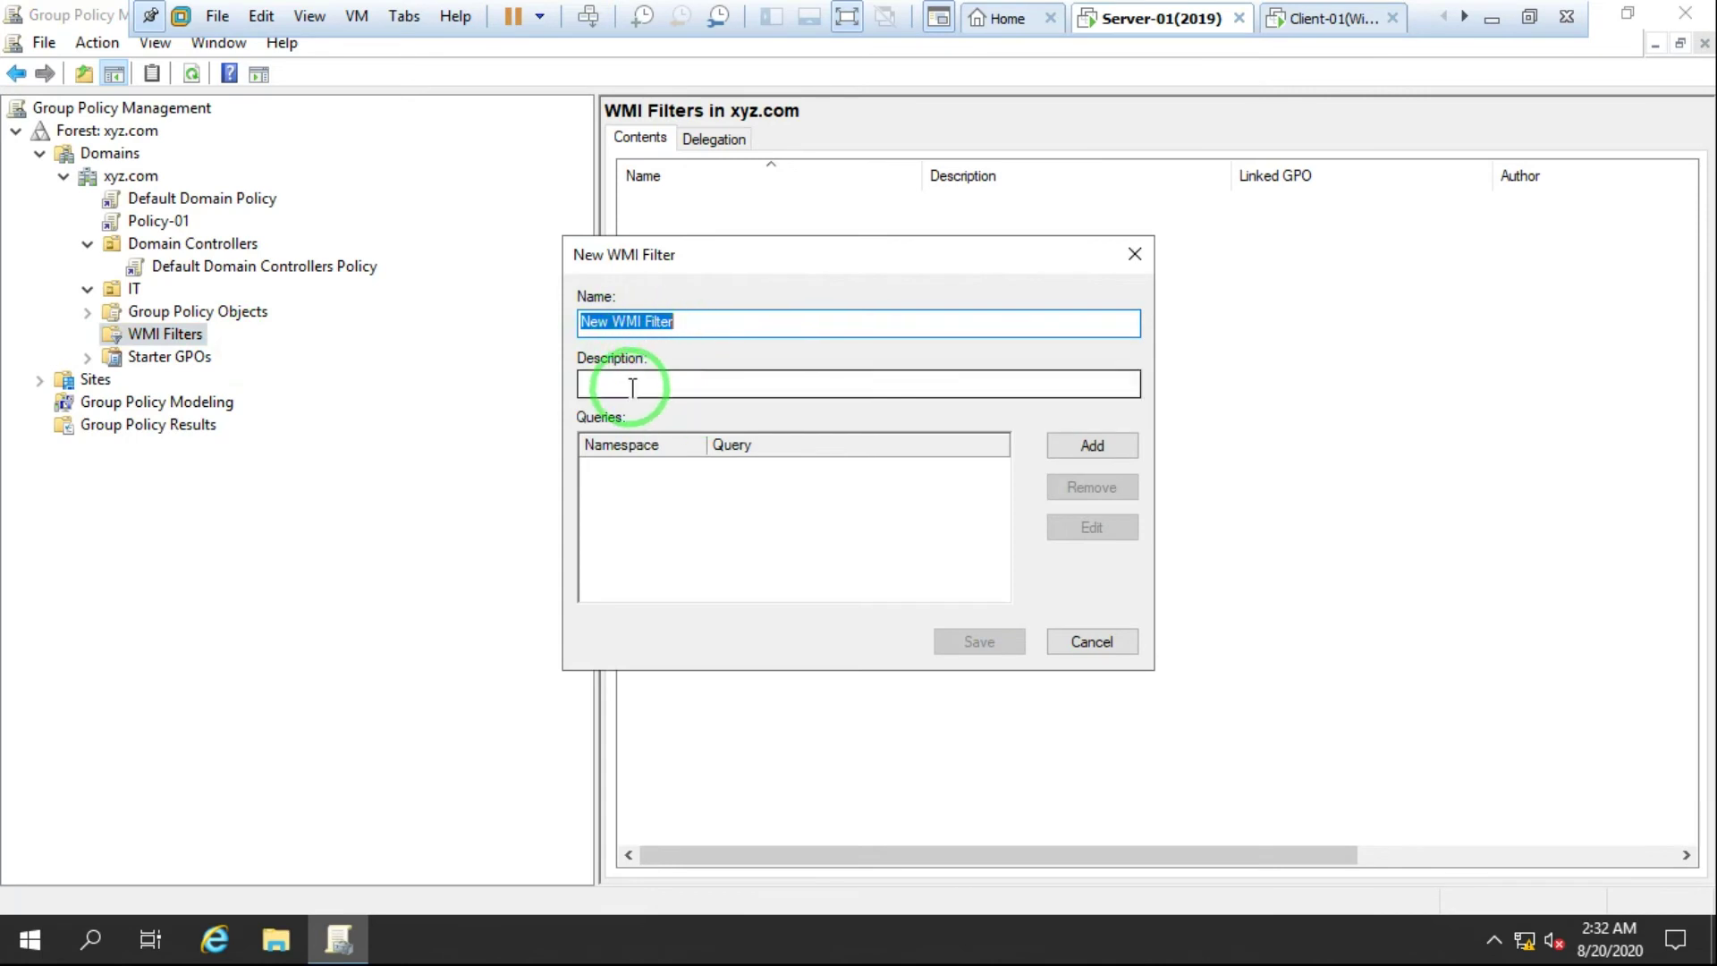
{"action": "left_click", "coordinate": [654, 499]}
{"action": "left_click", "coordinate": [1093, 446]}
{"action": "left_click", "coordinate": [720, 459]}
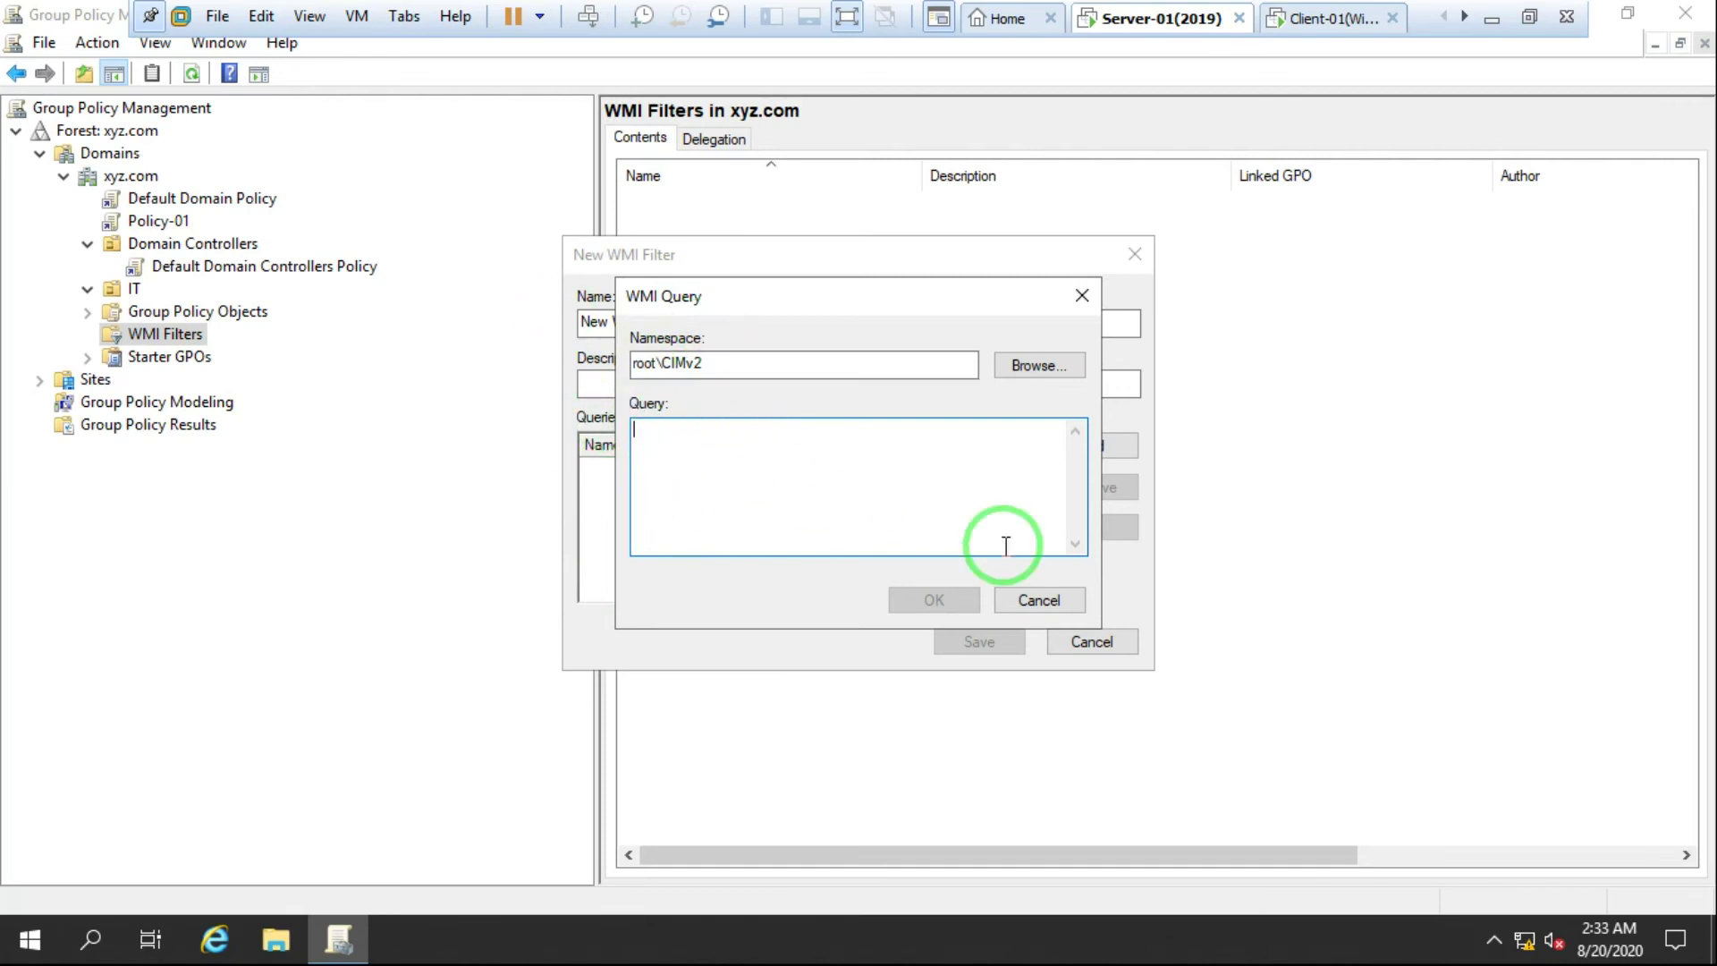
{"action": "left_click", "coordinate": [1040, 597]}
{"action": "left_click", "coordinate": [1093, 642]}
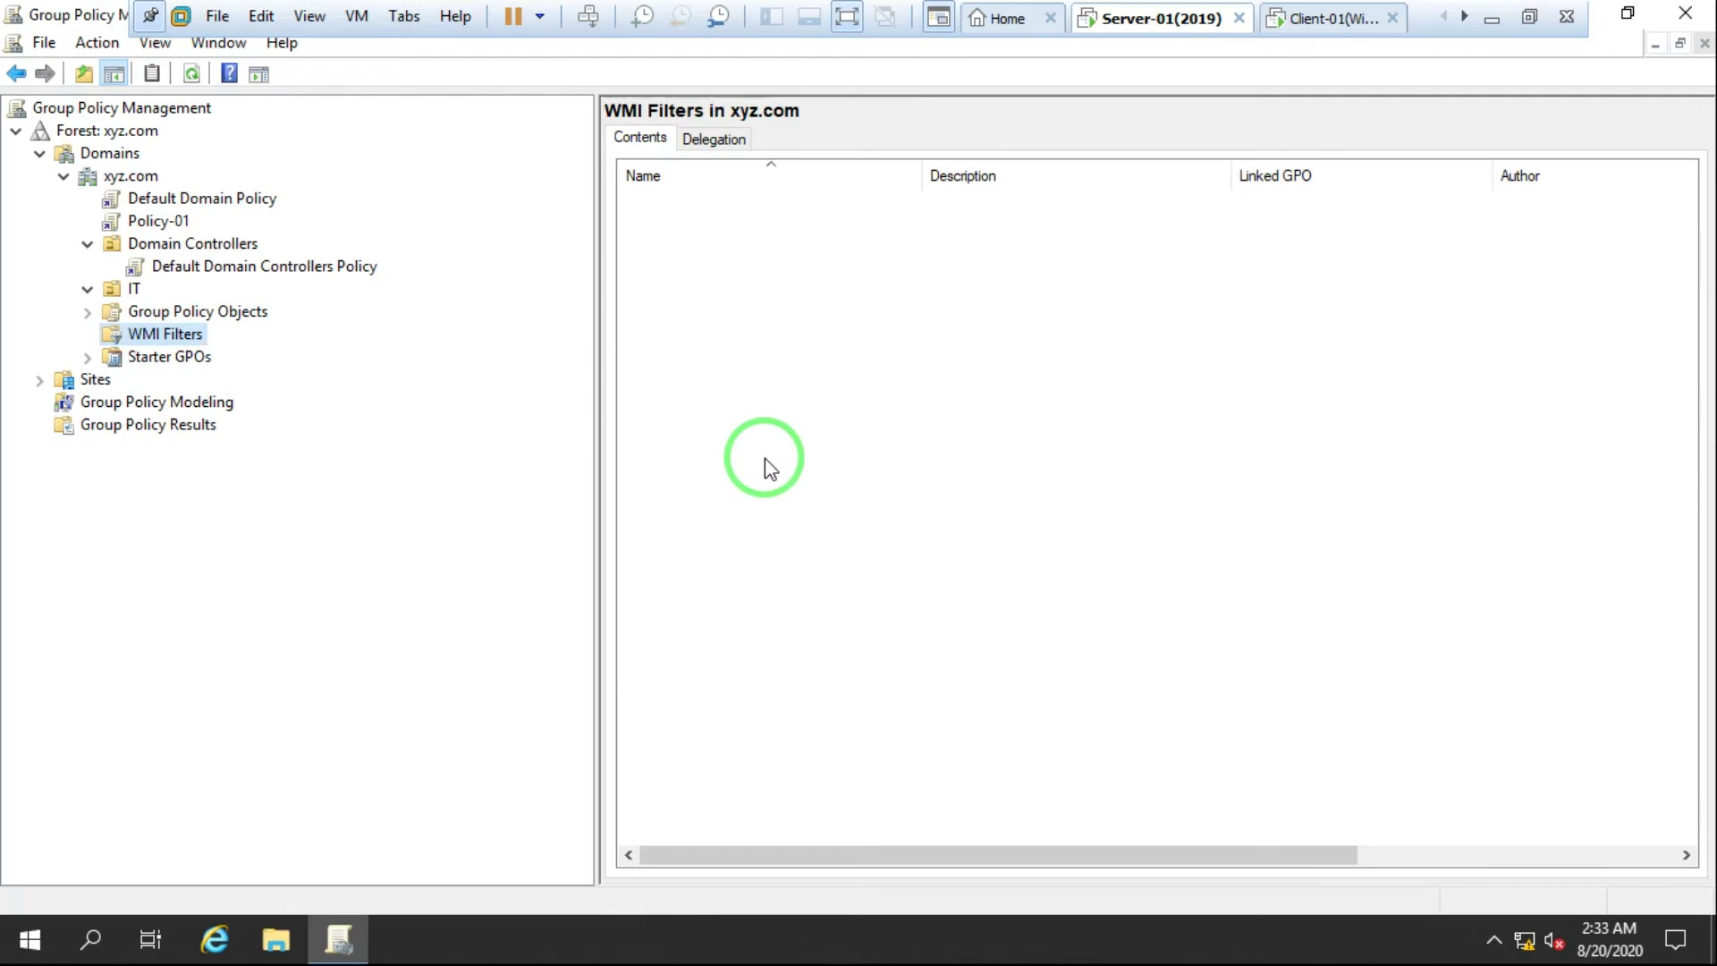
Step: Return to the scope of Policy-01 on Server-01(2019) and review its links and security filtering
{"action": "left_click", "coordinate": [150, 226]}
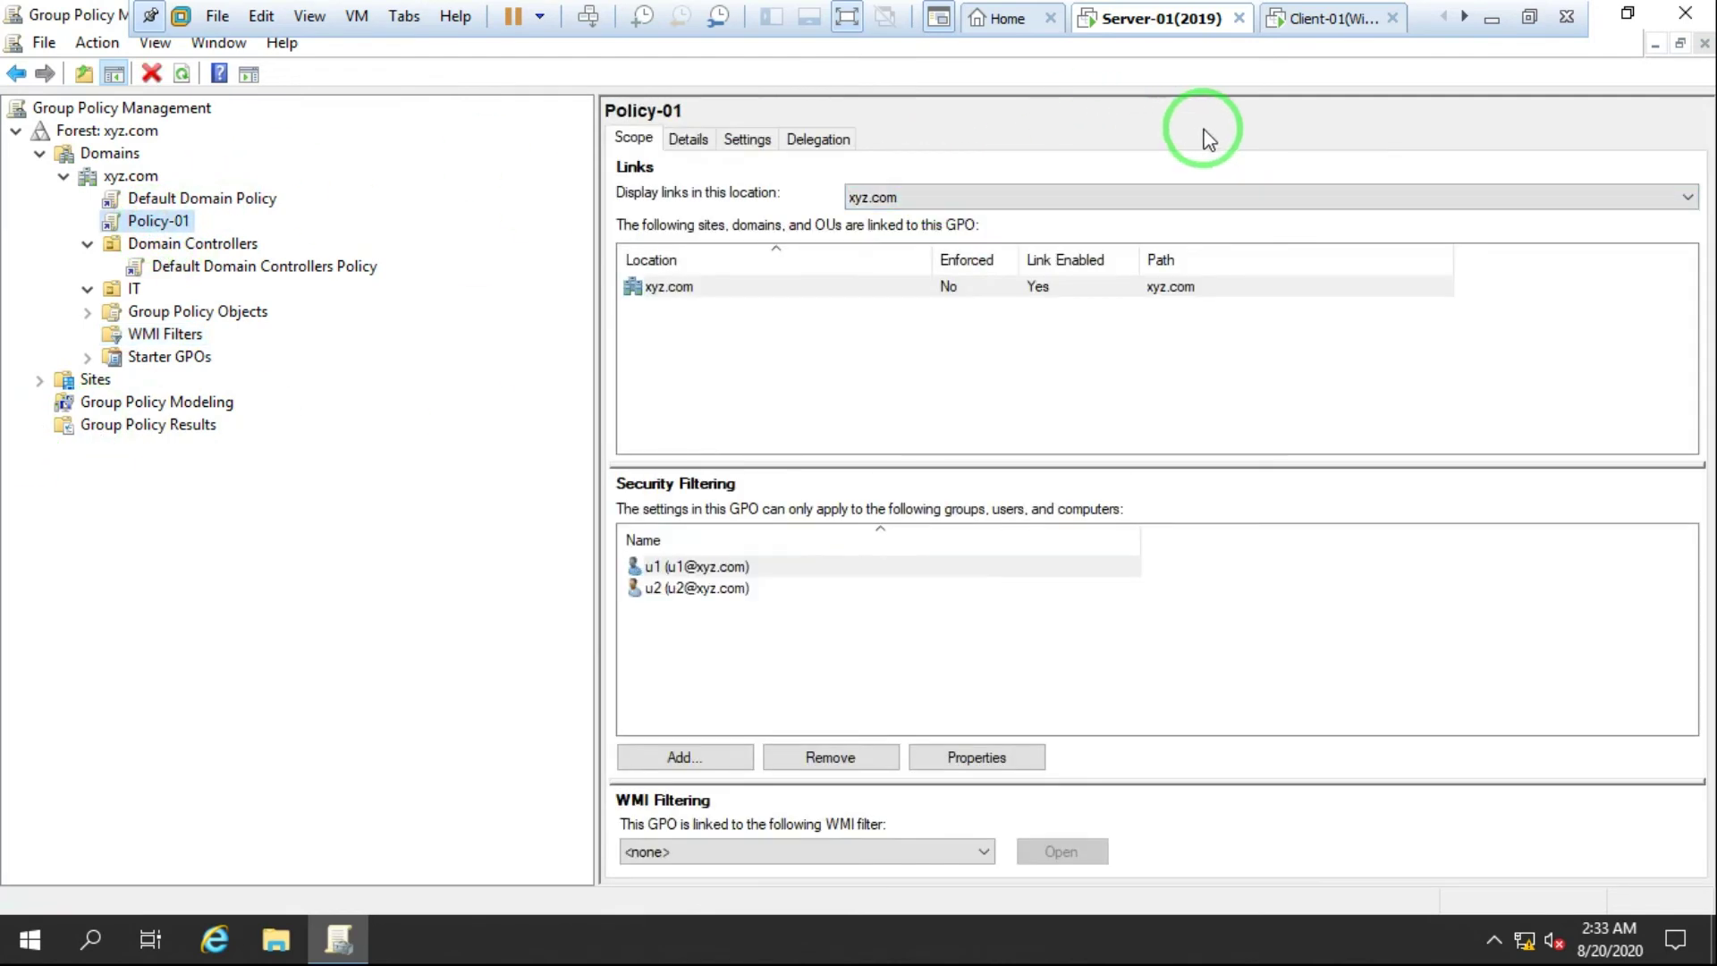
{"action": "left_click", "coordinate": [1492, 26]}
{"action": "left_click", "coordinate": [1343, 893]}
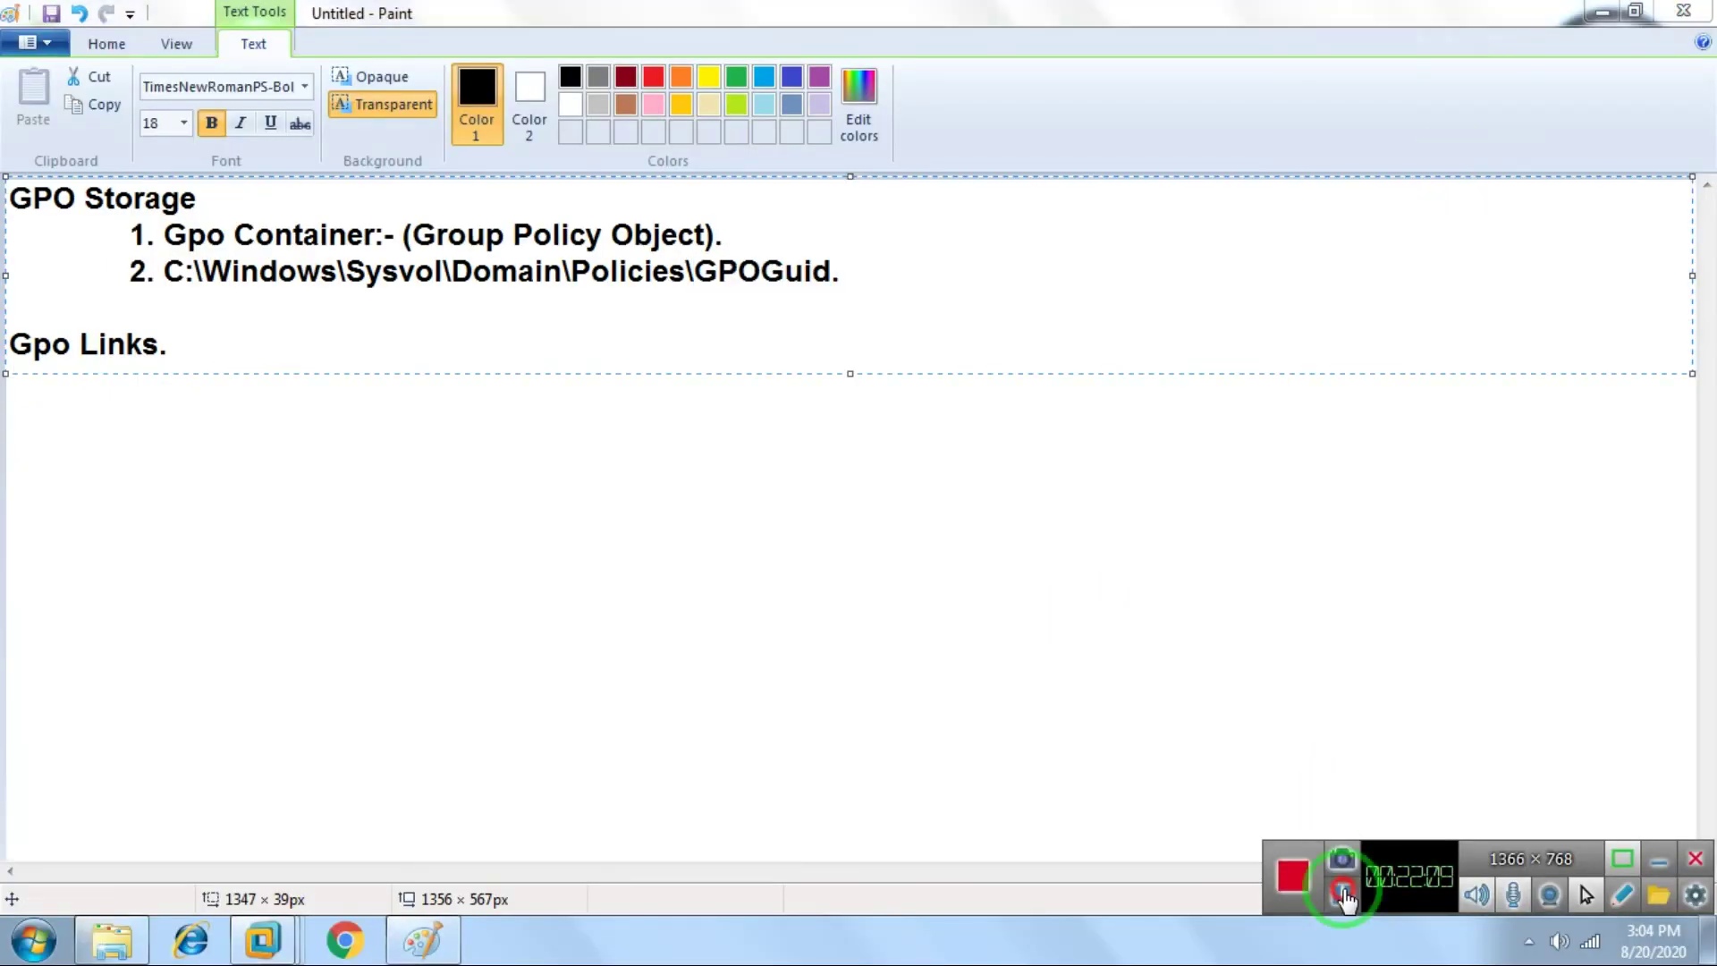
{"action": "left_click", "coordinate": [1343, 893]}
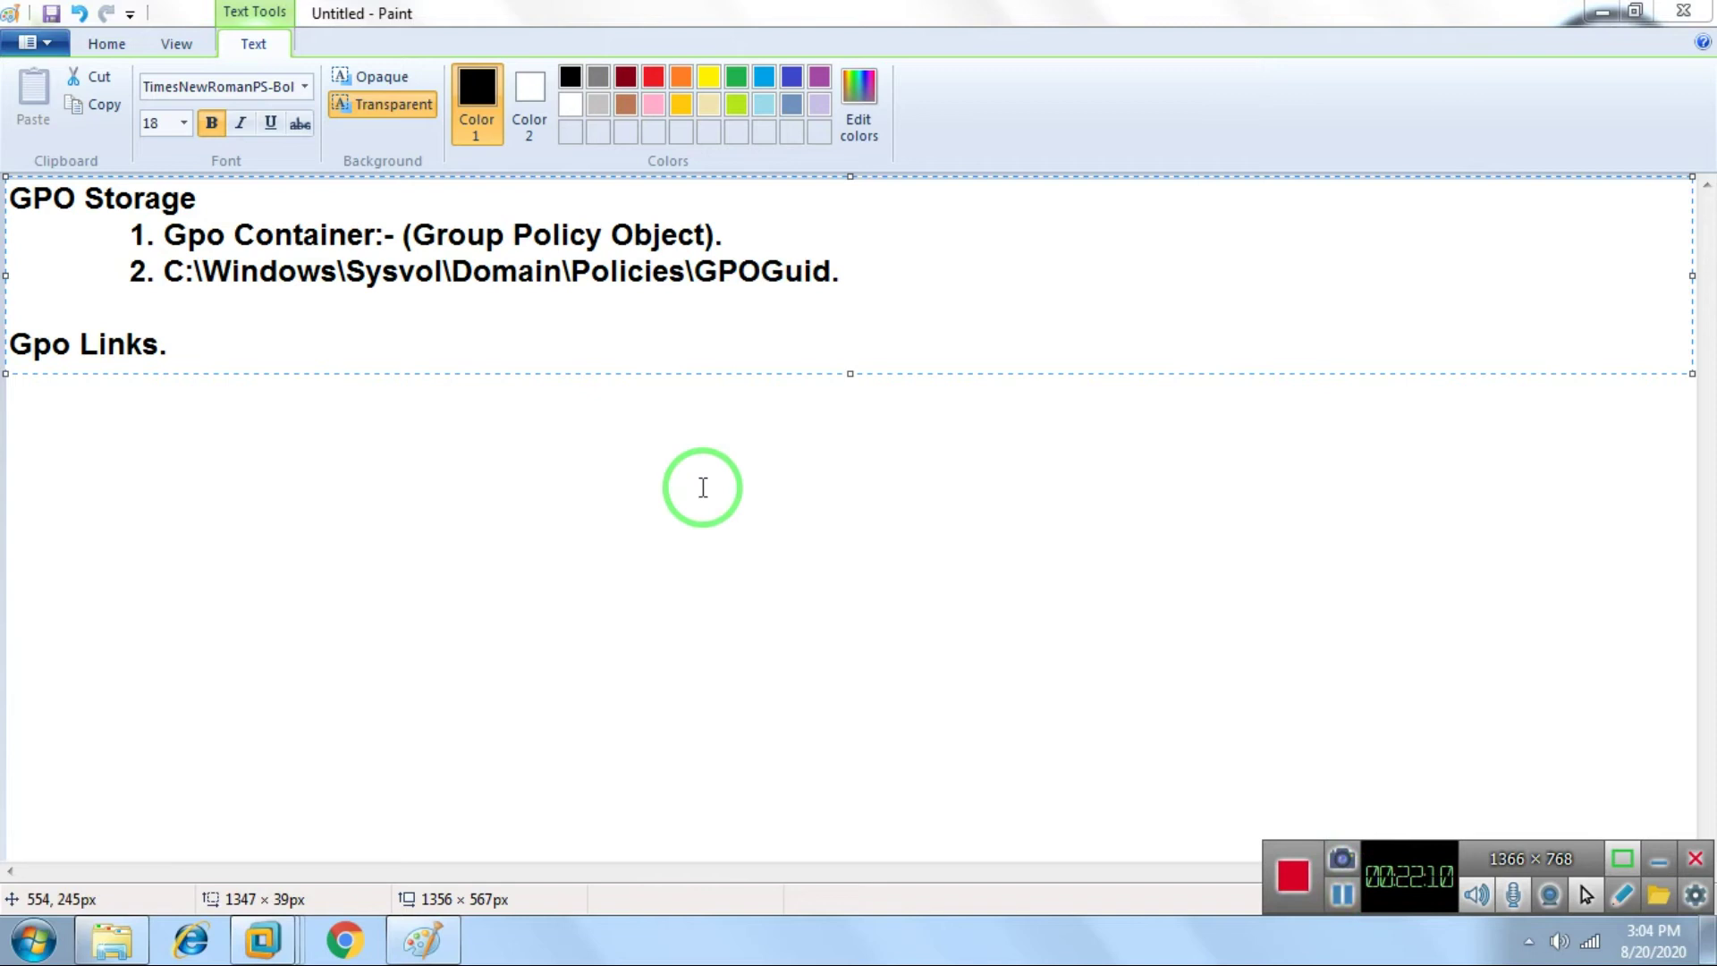
{"action": "mouse_move", "coordinate": [262, 939]}
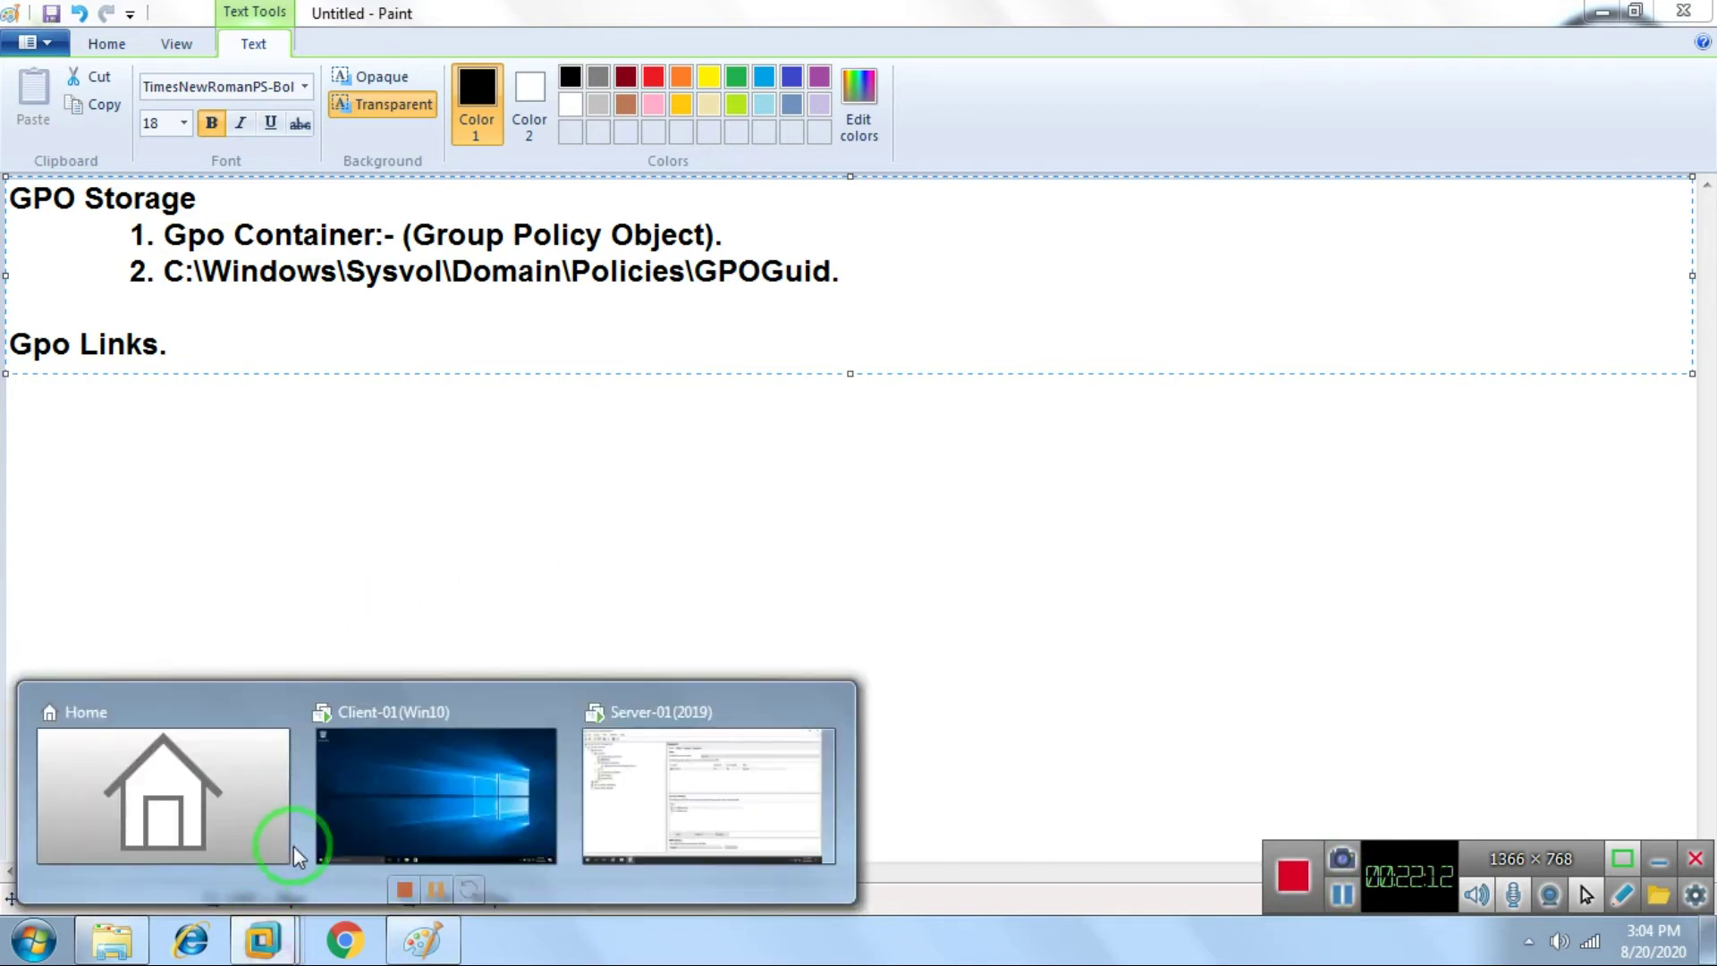
{"action": "left_click", "coordinate": [682, 793]}
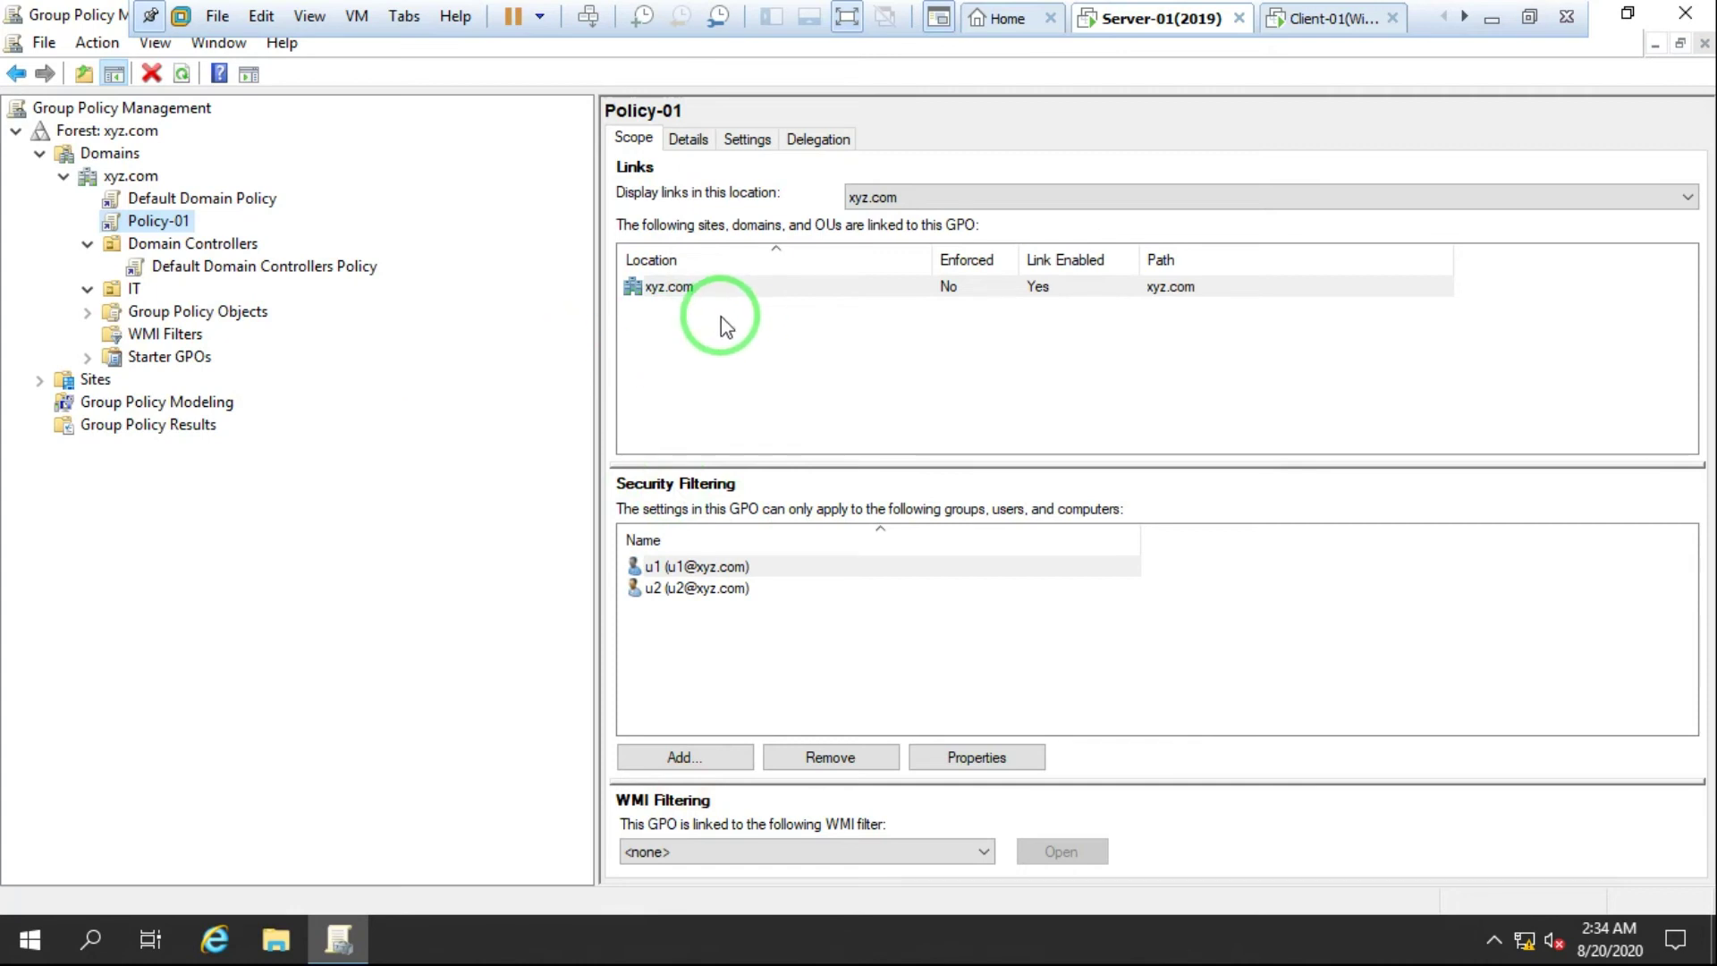
Step: Switch to the Paint notes and add the line "Enforce" below "Gpo Links."
{"action": "left_click", "coordinate": [1492, 18]}
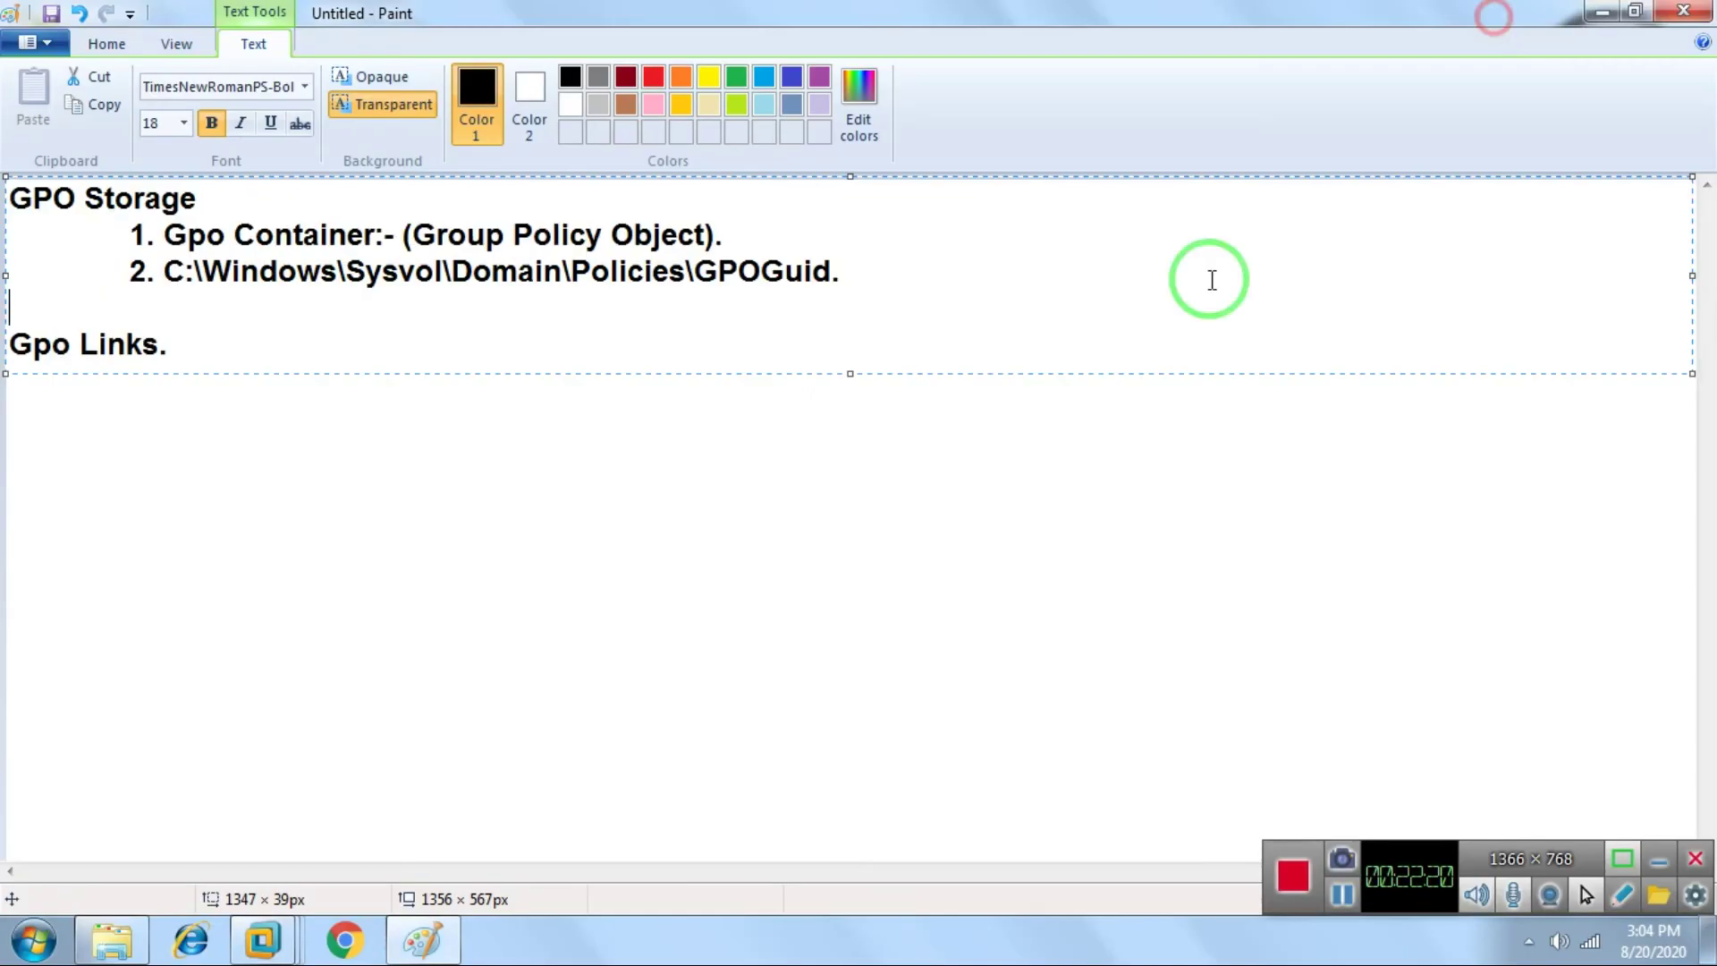
{"action": "left_click", "coordinate": [270, 353]}
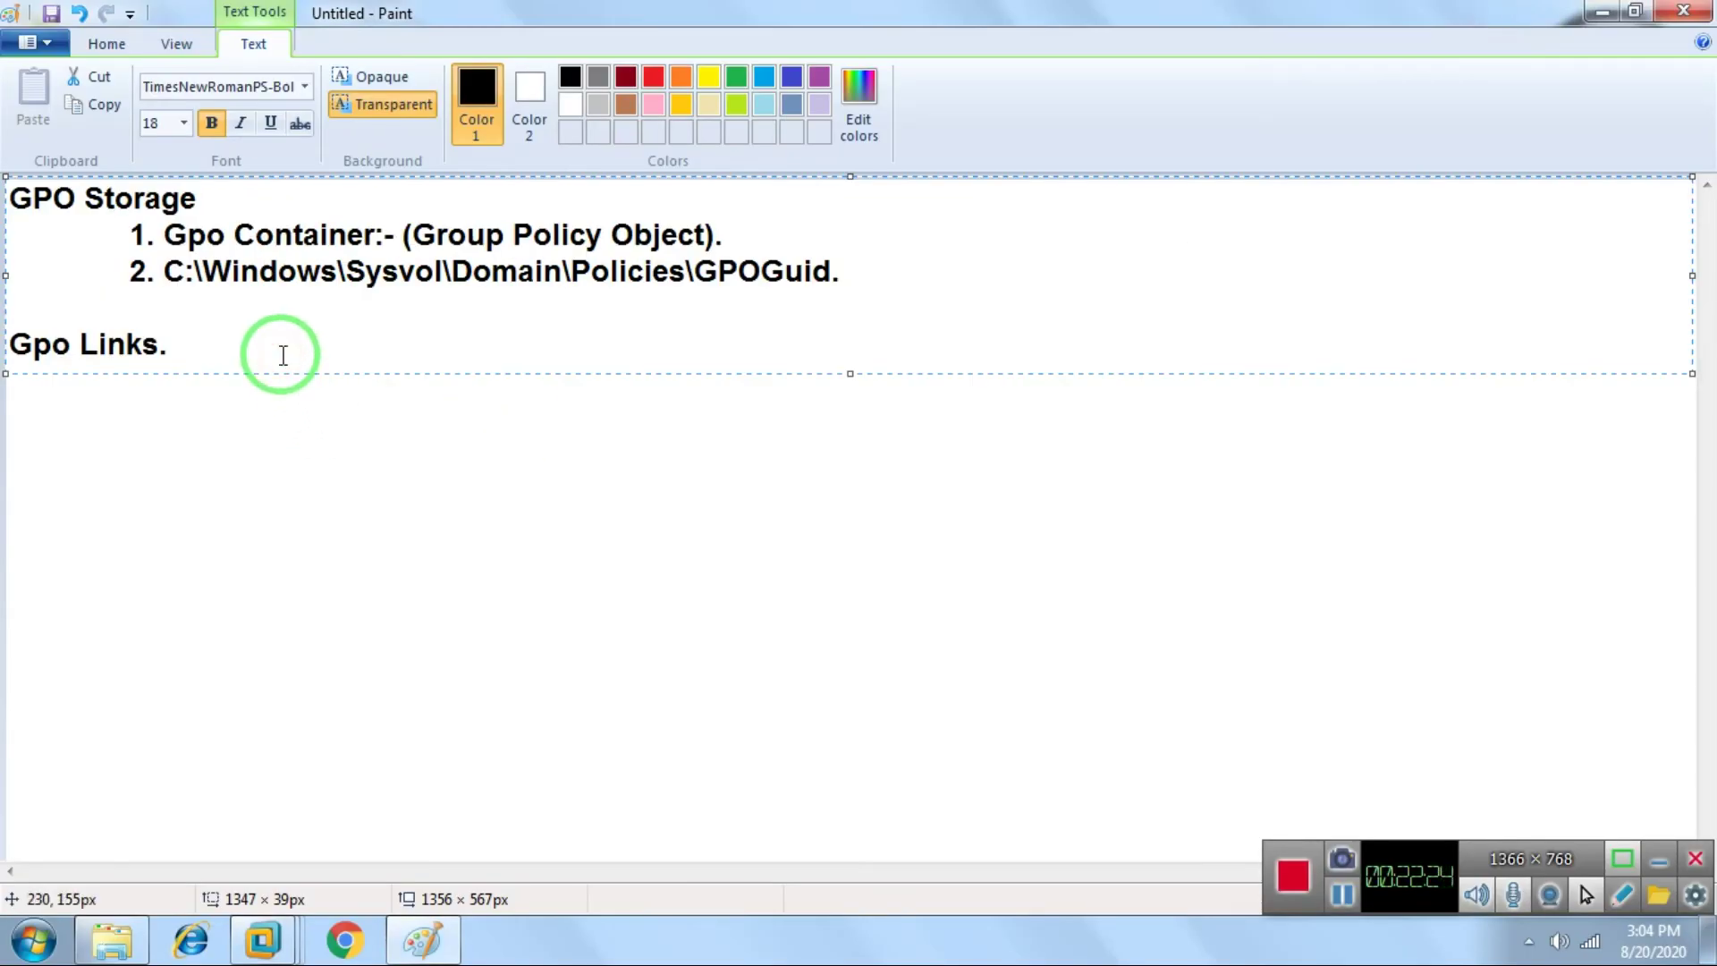
{"action": "key", "text": "Return"}
{"action": "type", "text": "Enfo"}
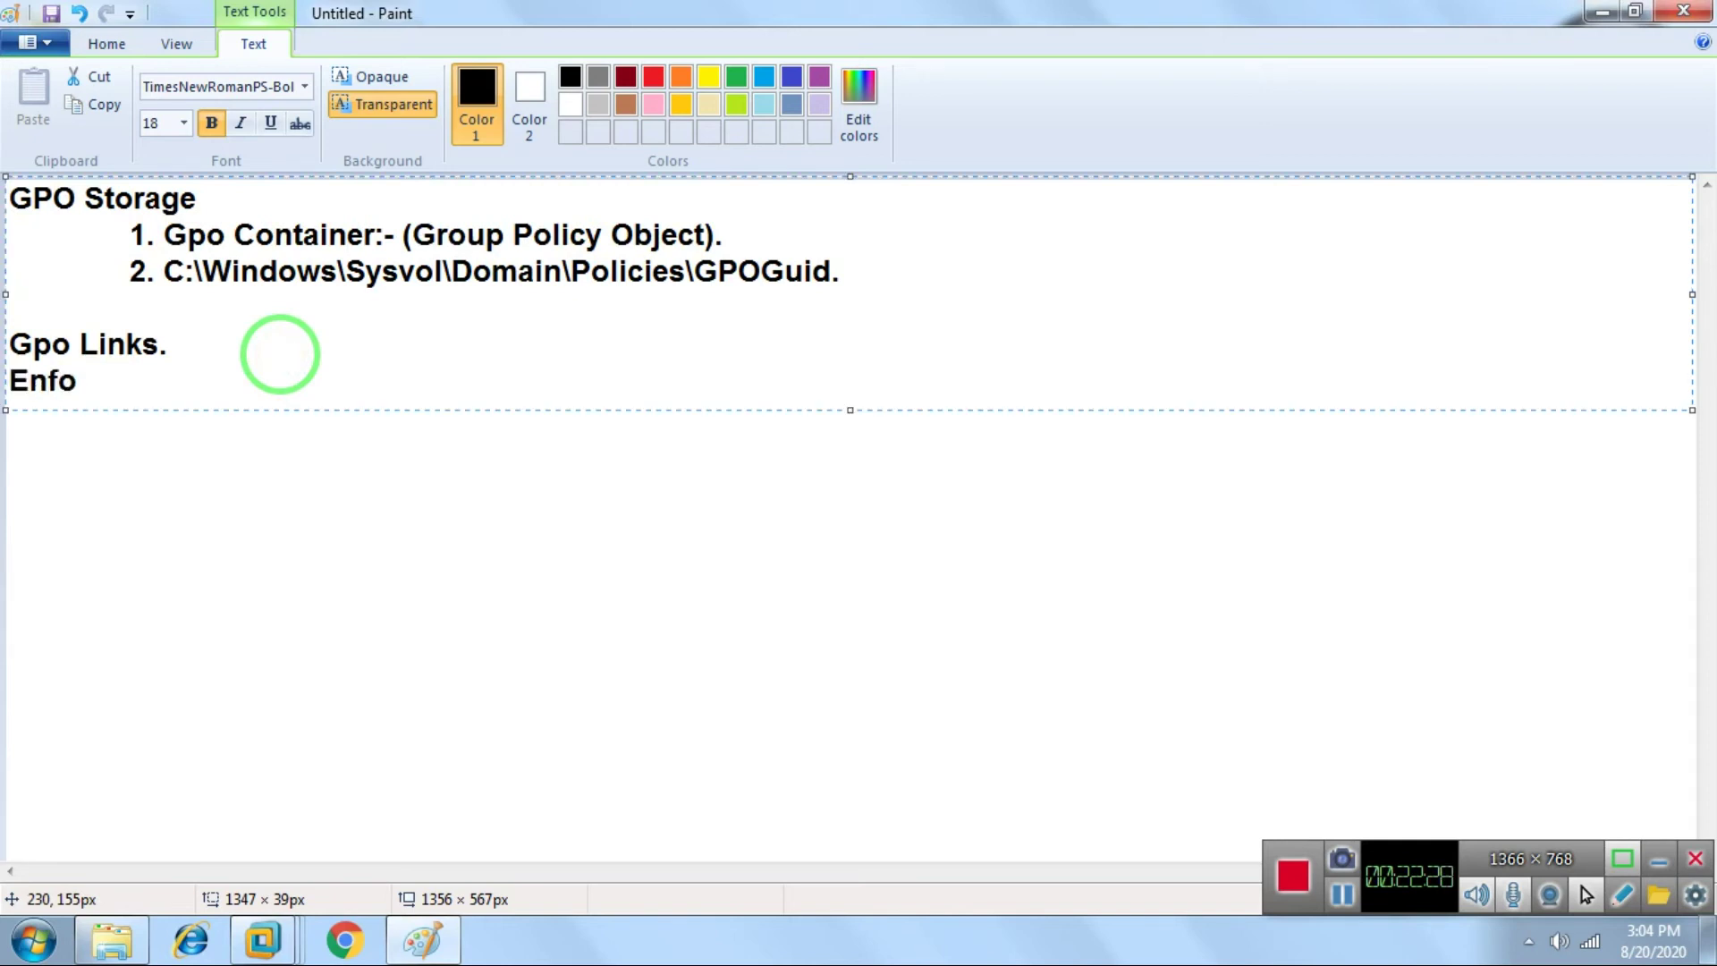
{"action": "type", "text": "rce"}
{"action": "key", "text": "Return"}
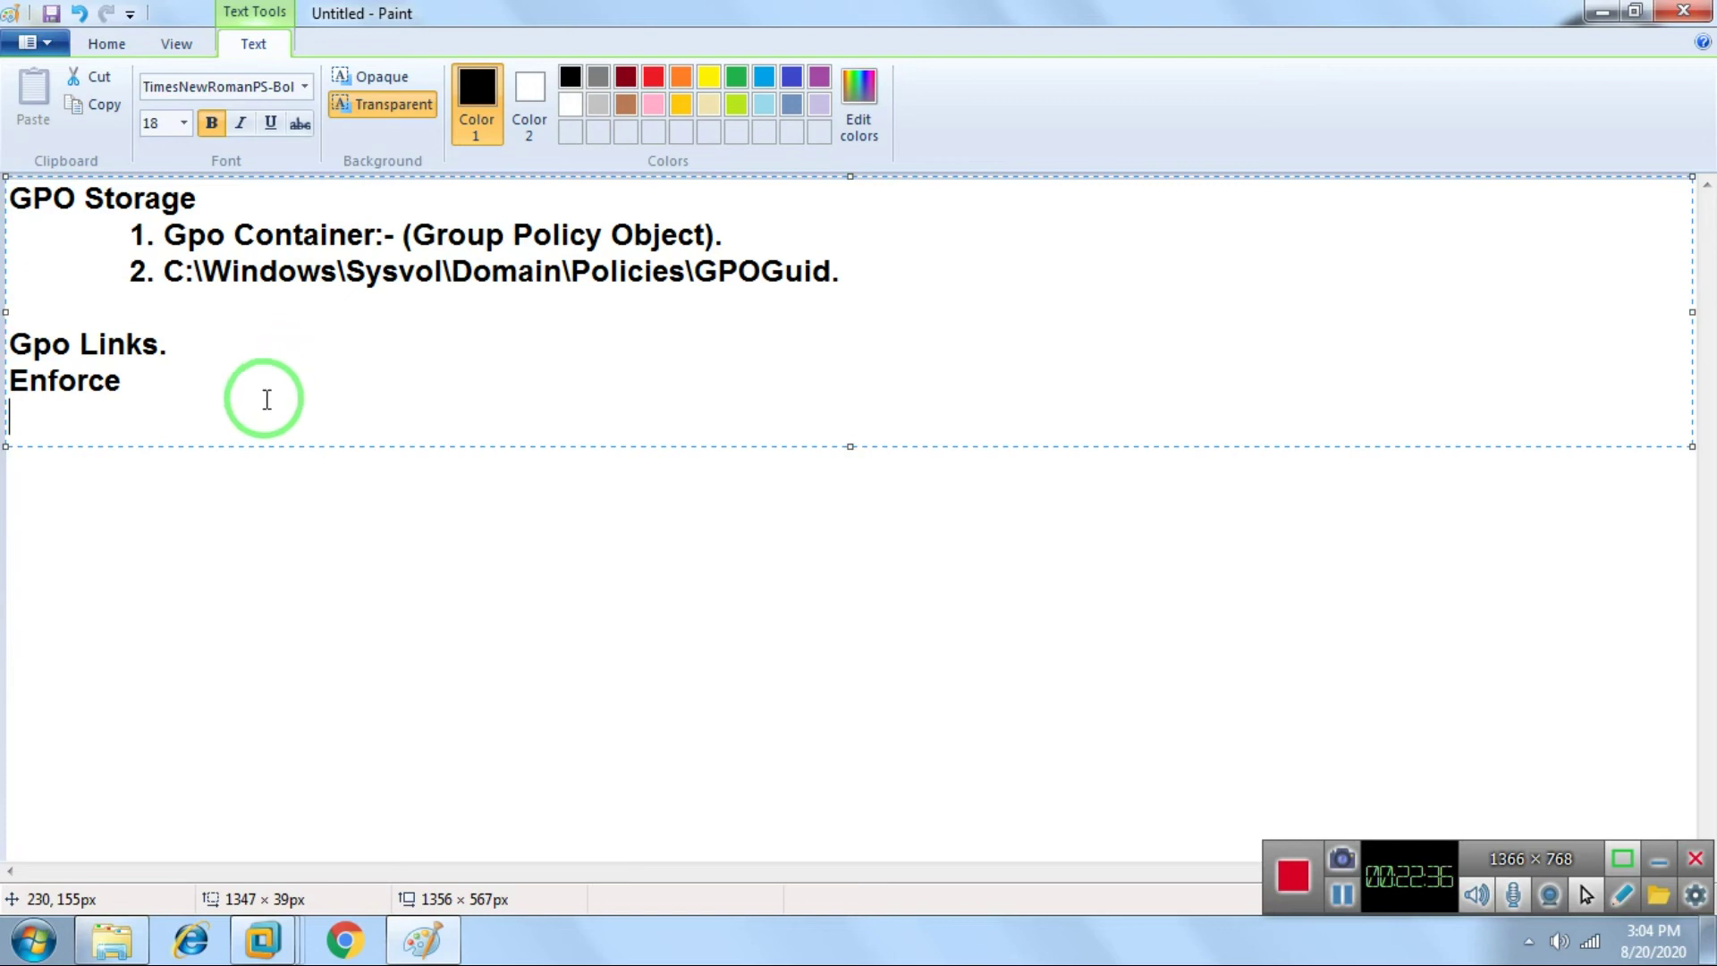
Step: Switch to Server-01(2019), check the Enforced status of Policy-01's link to xyz.com, and return to the Paint notes
{"action": "left_click", "coordinate": [1602, 12]}
{"action": "mouse_move", "coordinate": [244, 946]}
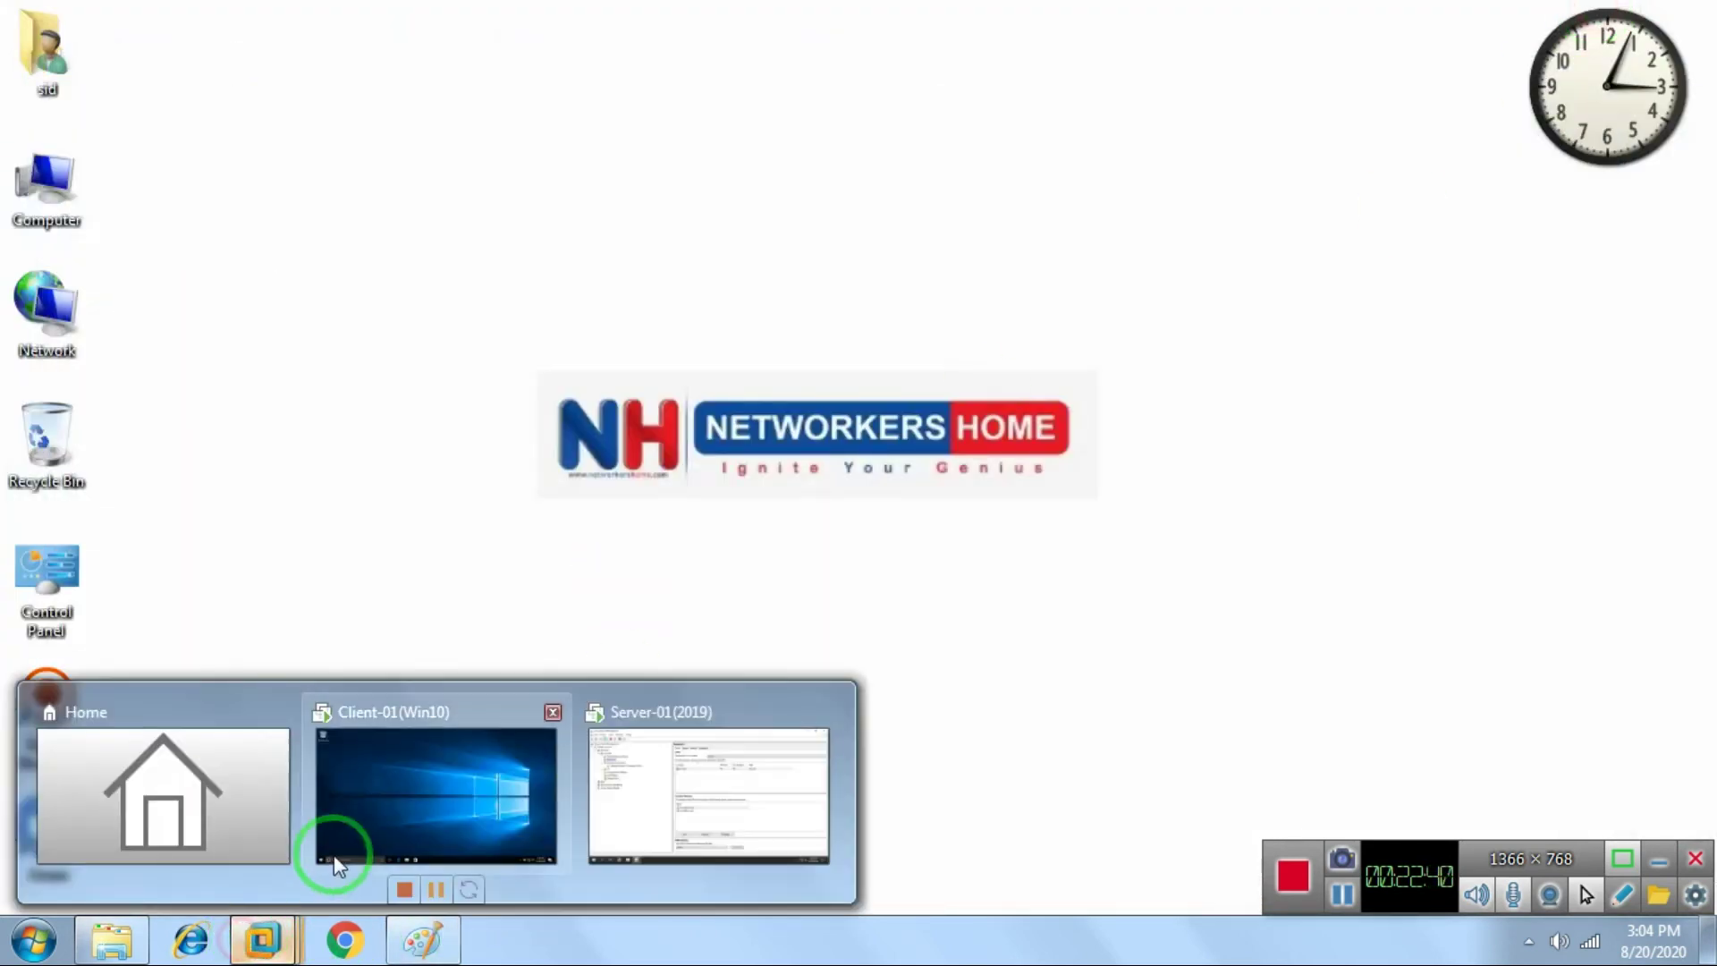
{"action": "left_click", "coordinate": [742, 765]}
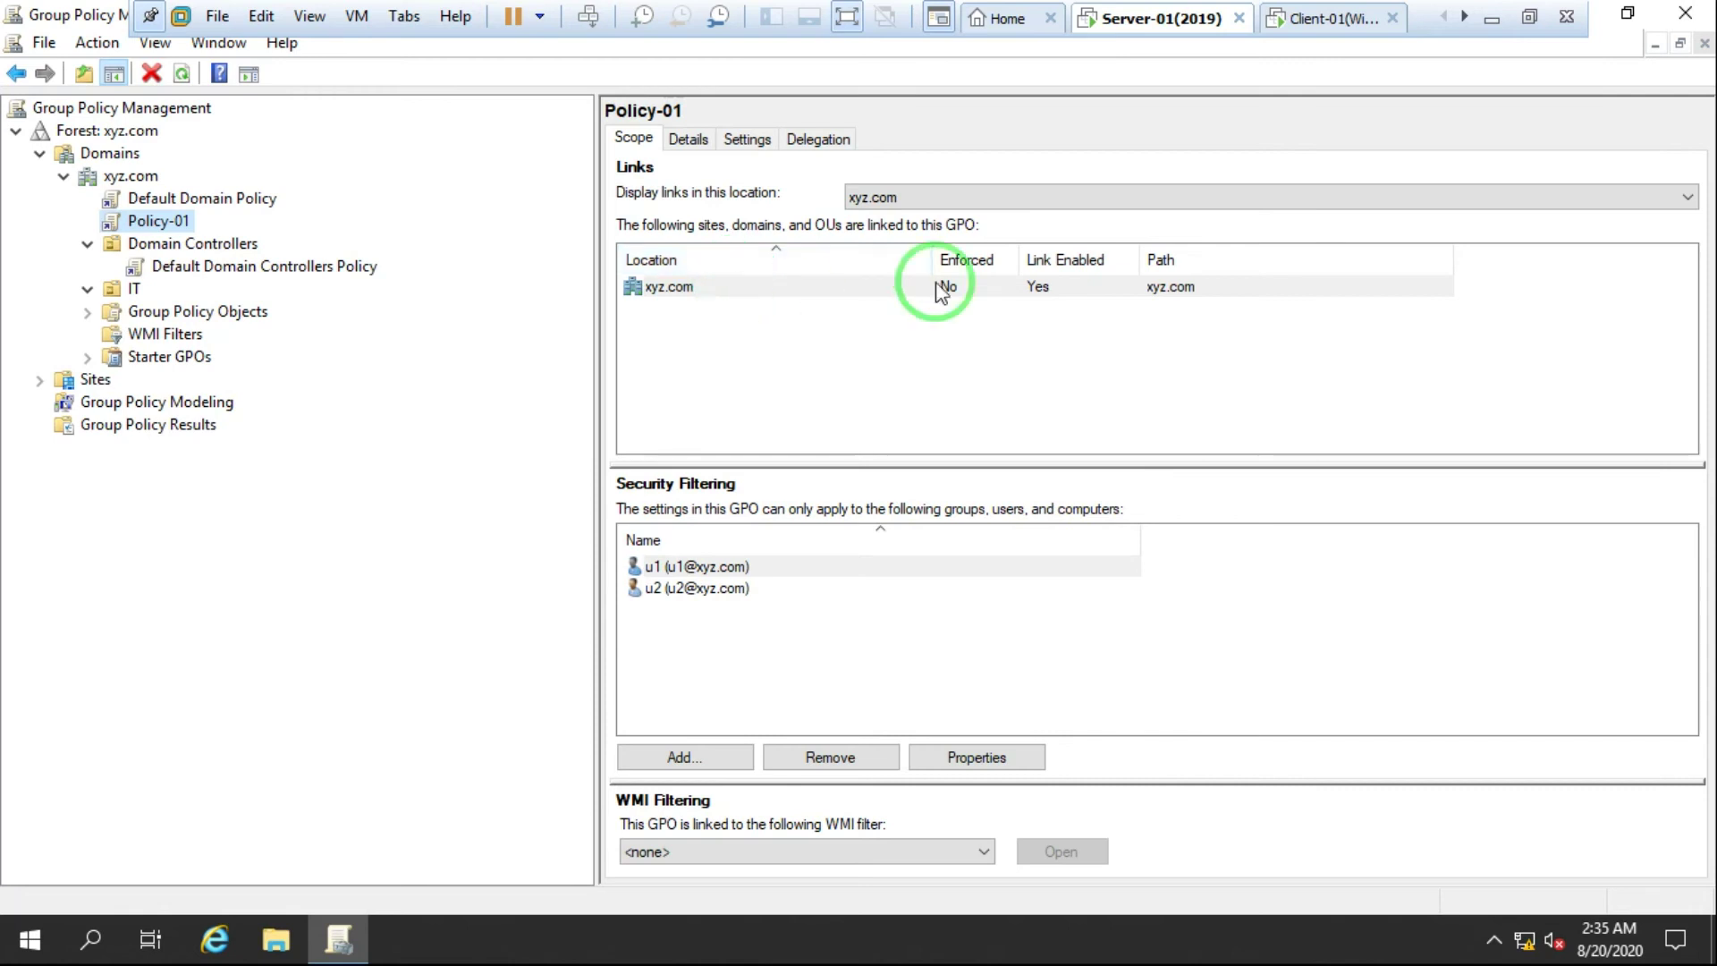
{"action": "left_click", "coordinate": [1492, 20]}
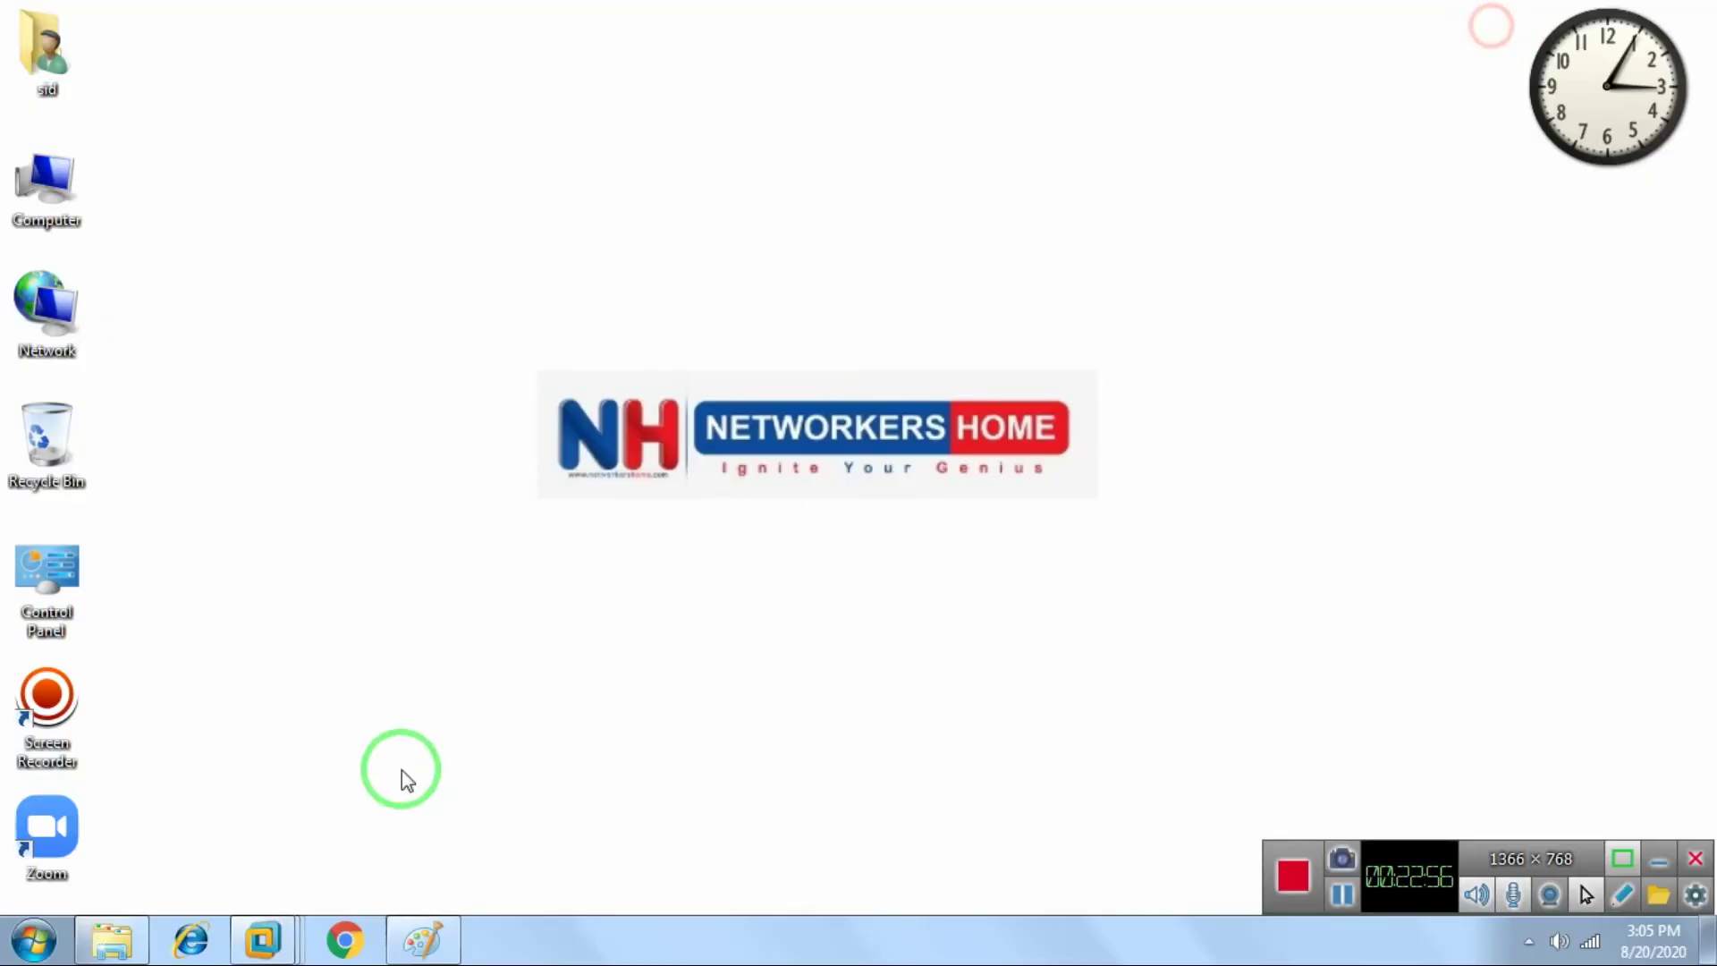
{"action": "left_click", "coordinate": [426, 941]}
{"action": "left_click", "coordinate": [487, 545]}
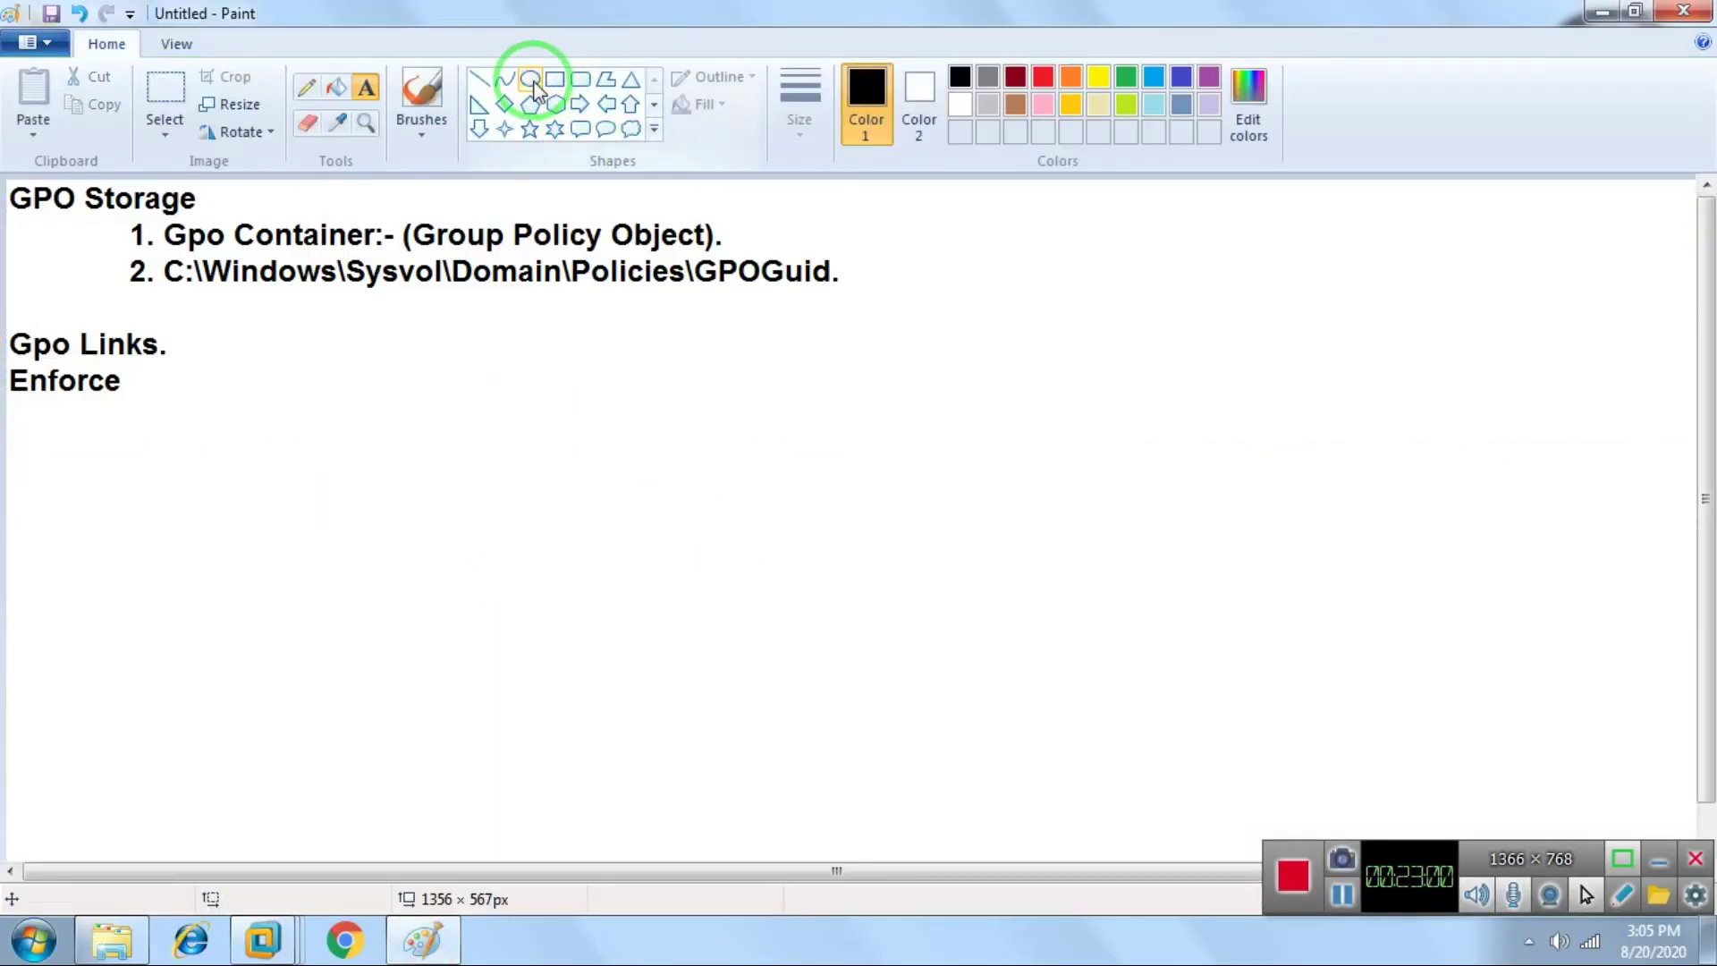
{"action": "left_click", "coordinate": [550, 85]}
{"action": "left_click_drag", "start_coordinate": [658, 412], "coordinate": [821, 656]}
{"action": "left_click_drag", "start_coordinate": [755, 567], "coordinate": [742, 585]}
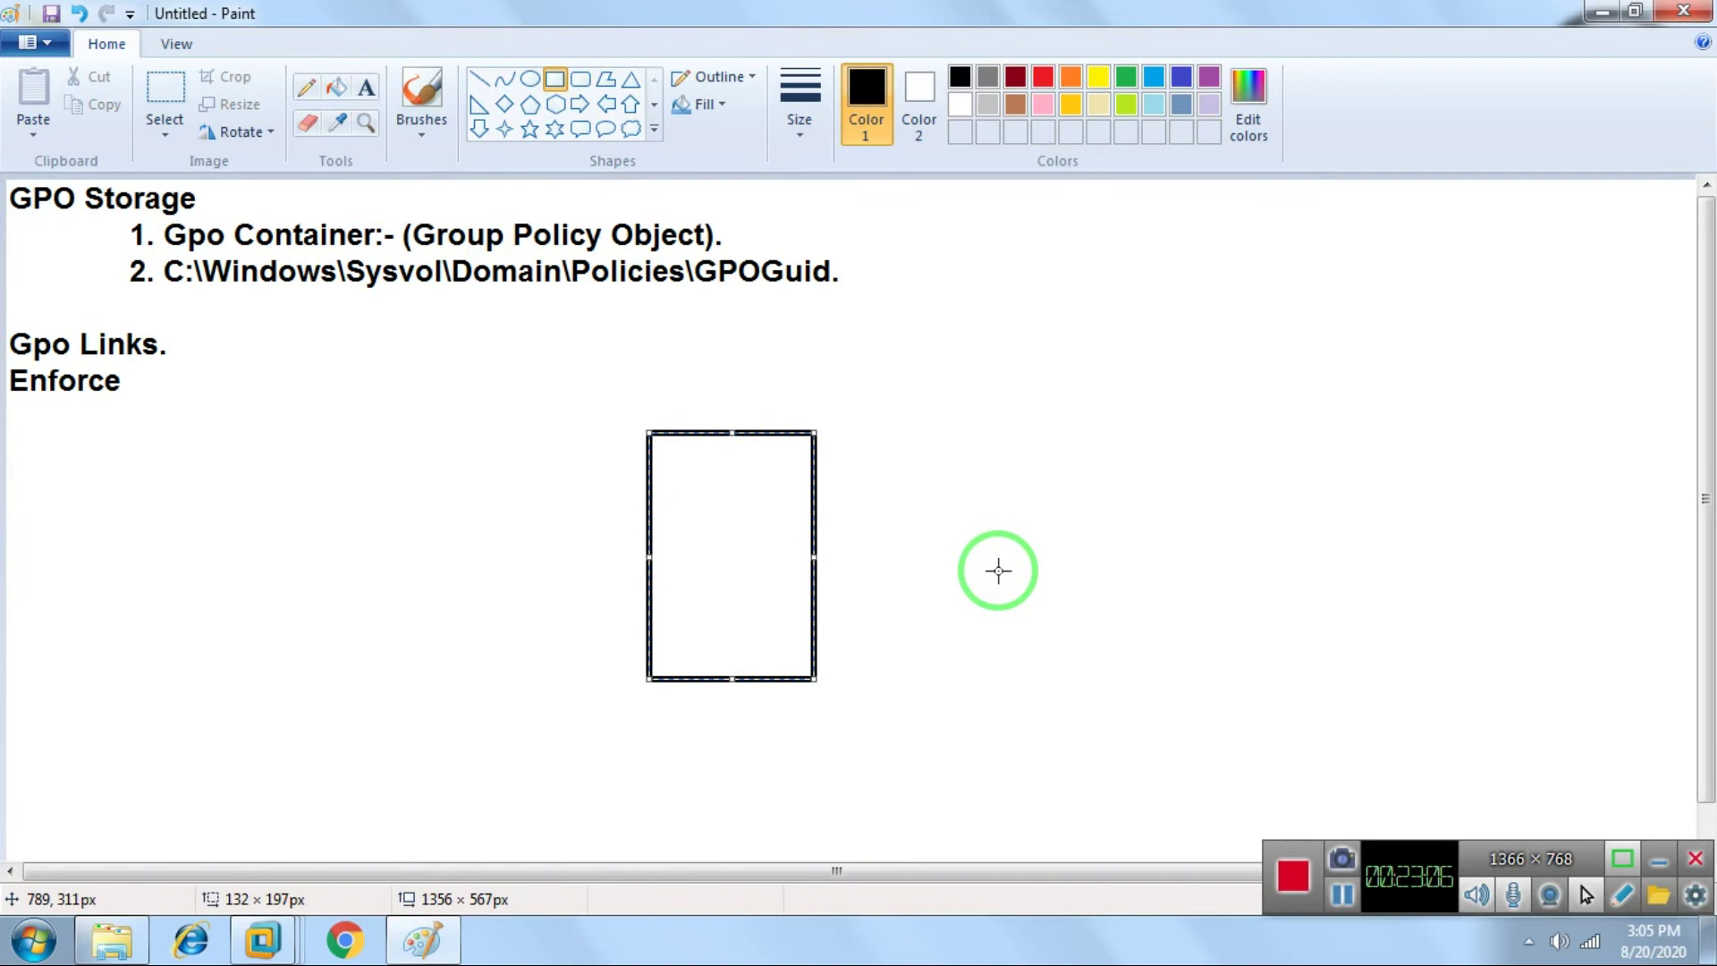
{"action": "key", "text": "ctrl+z"}
Step: Draw a black ellipse about 216 × 185 px in the blank area below the notes
{"action": "left_click", "coordinate": [530, 78]}
{"action": "left_click_drag", "start_coordinate": [644, 438], "coordinate": [914, 669]}
{"action": "left_click_drag", "start_coordinate": [766, 544], "coordinate": [772, 564]}
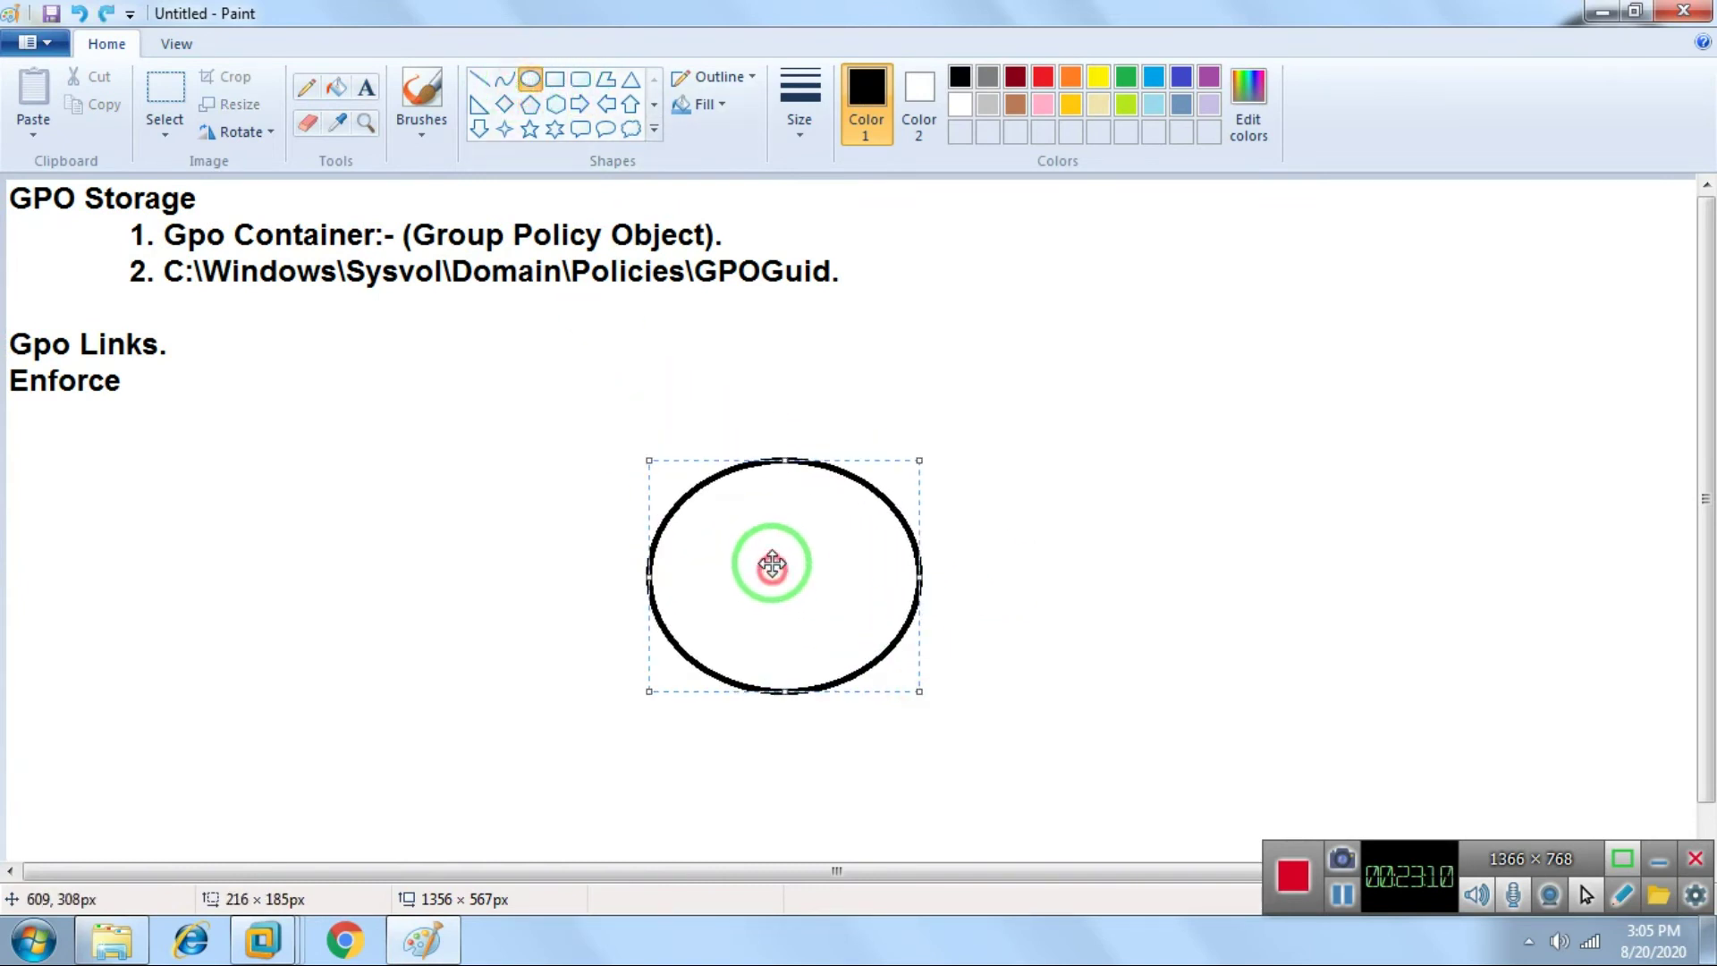
Step: Add the text "200 Users" inside the ellipse
{"action": "left_click", "coordinate": [366, 87]}
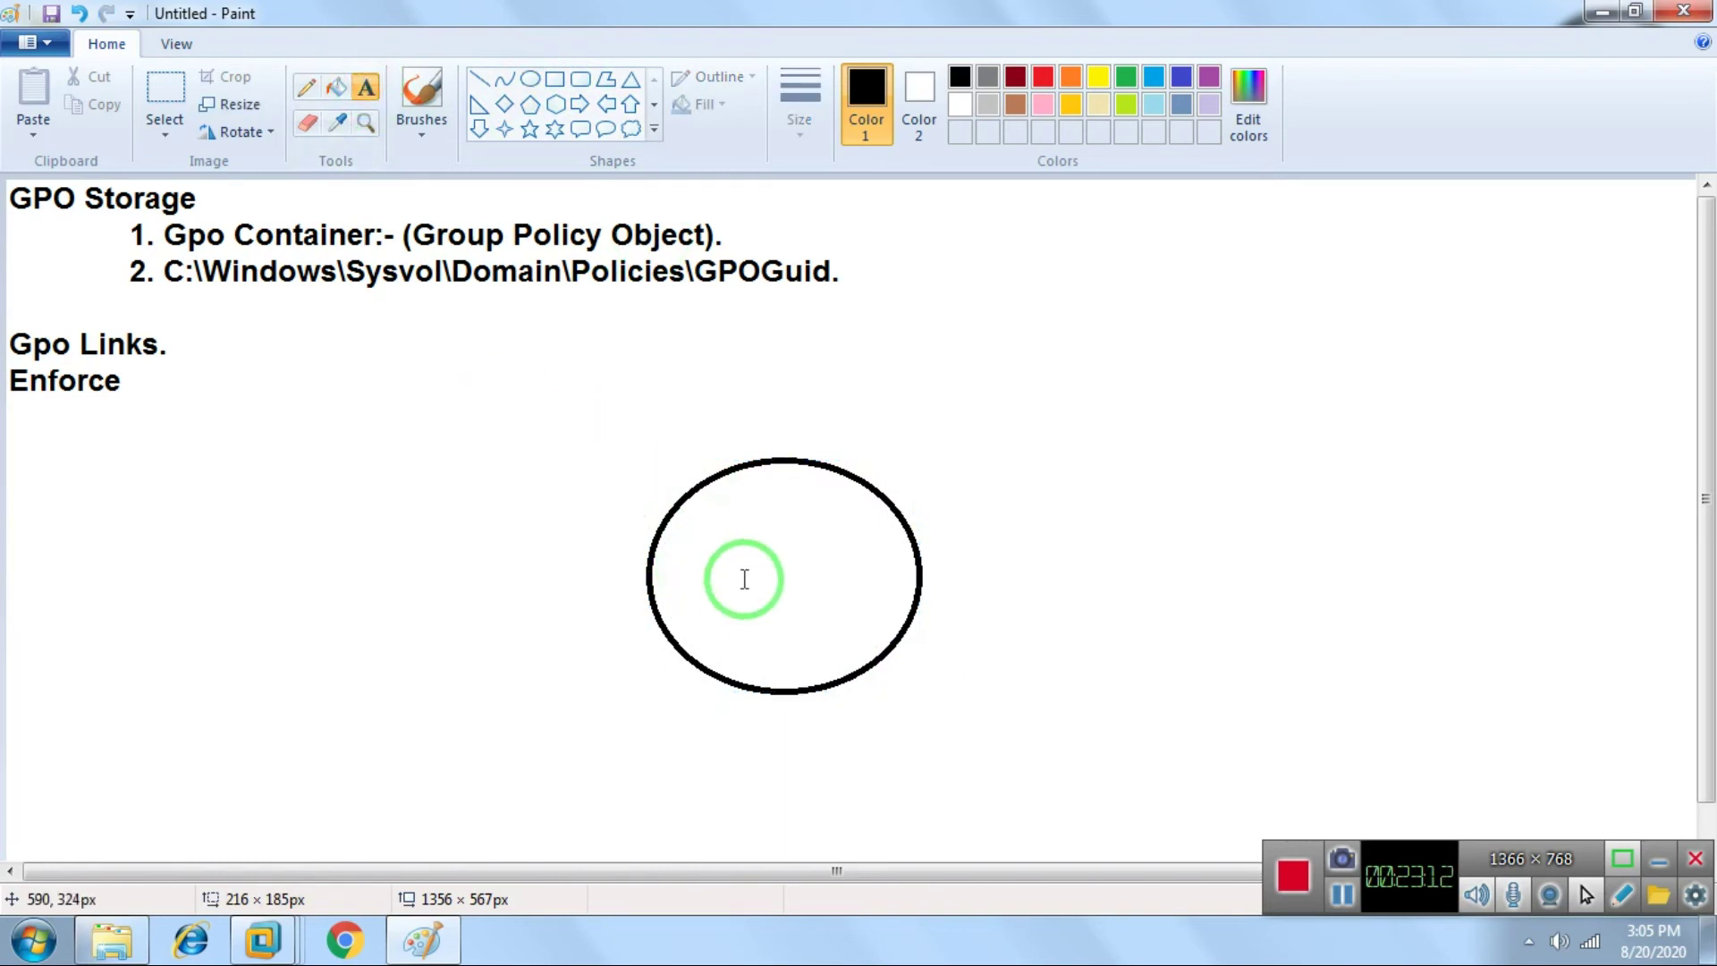
{"action": "left_click", "coordinate": [713, 546]}
{"action": "type", "text": "200 Ulsers"}
{"action": "key", "text": "BackSpace"}
{"action": "key", "text": "BackSpace"}
{"action": "key", "text": "BackSpace"}
{"action": "key", "text": "BackSpace"}
{"action": "key", "text": "BackSpace"}
{"action": "type", "text": "sers"}
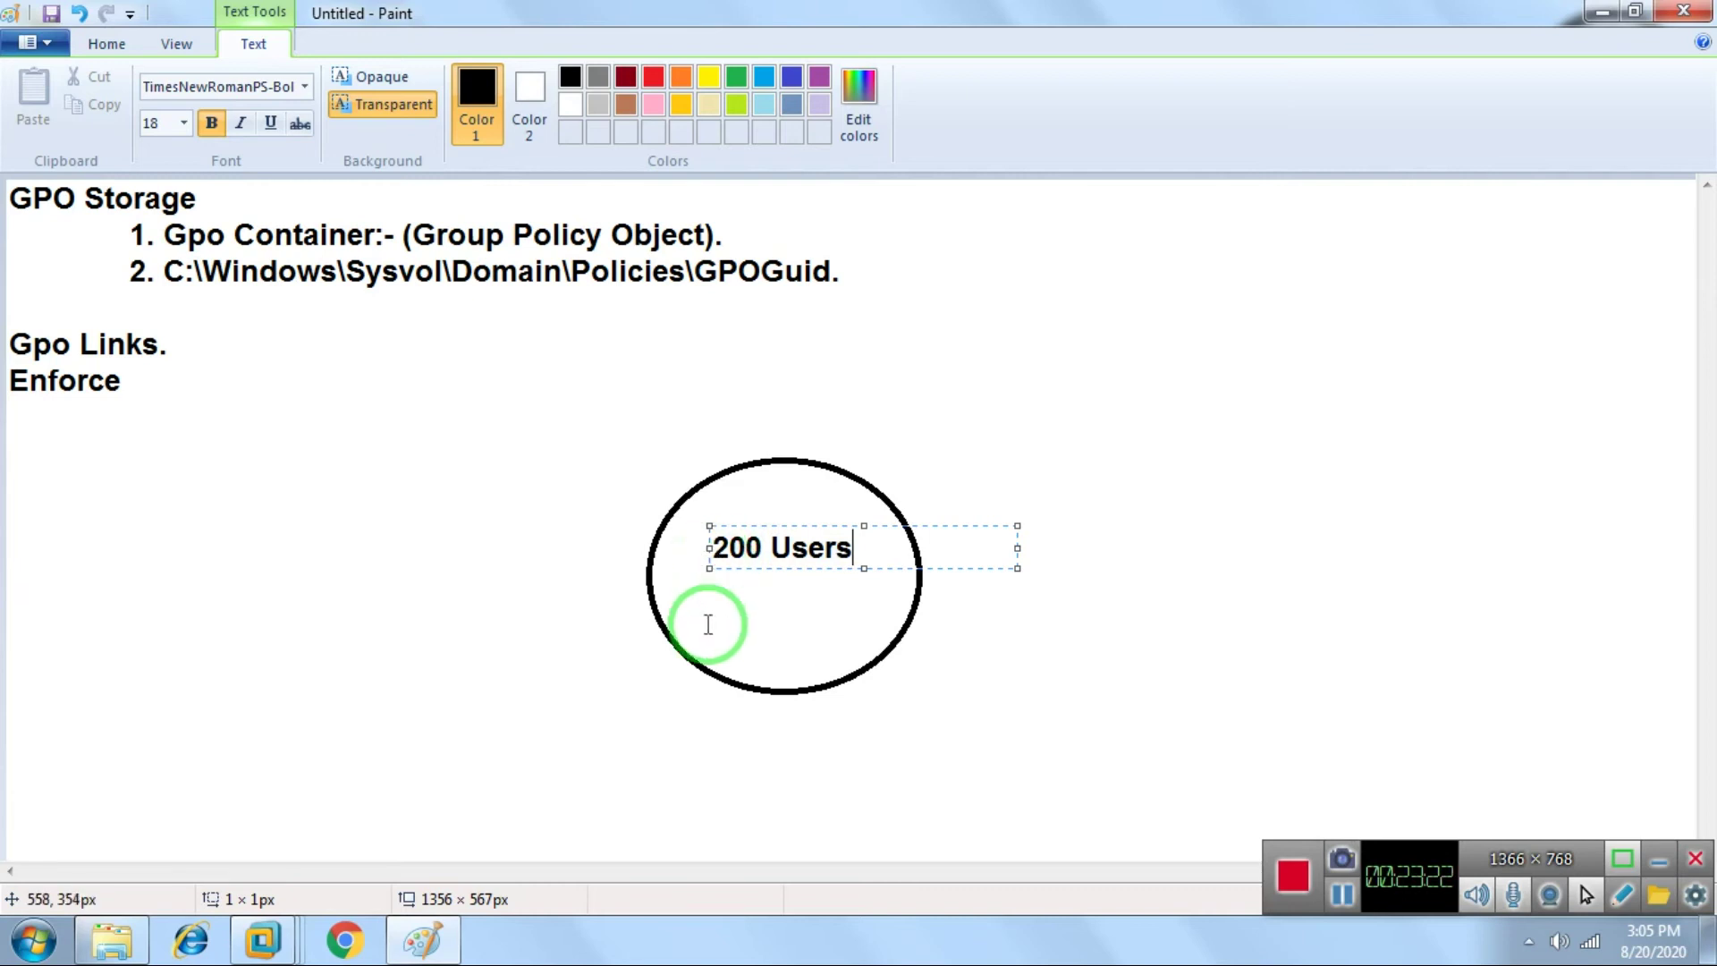
{"action": "left_click", "coordinate": [809, 626]}
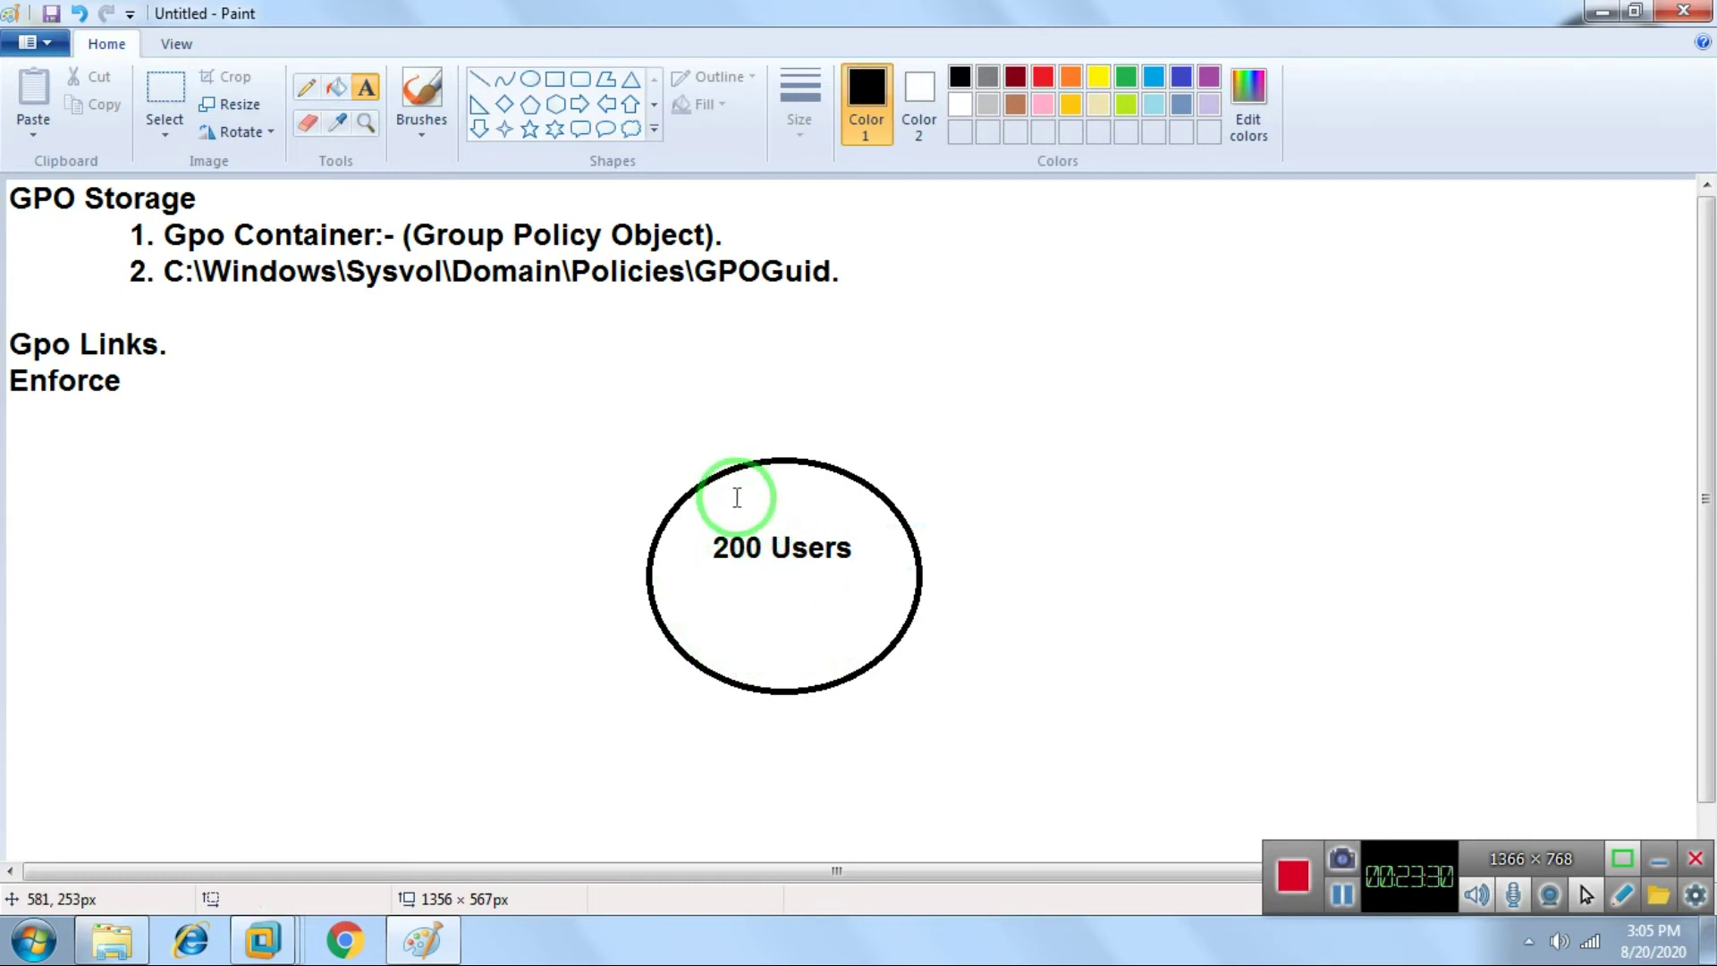
Step: Add the label "OU1" above "200 Users" inside the ellipse
{"action": "left_click", "coordinate": [736, 490]}
{"action": "type", "text": "OU"}
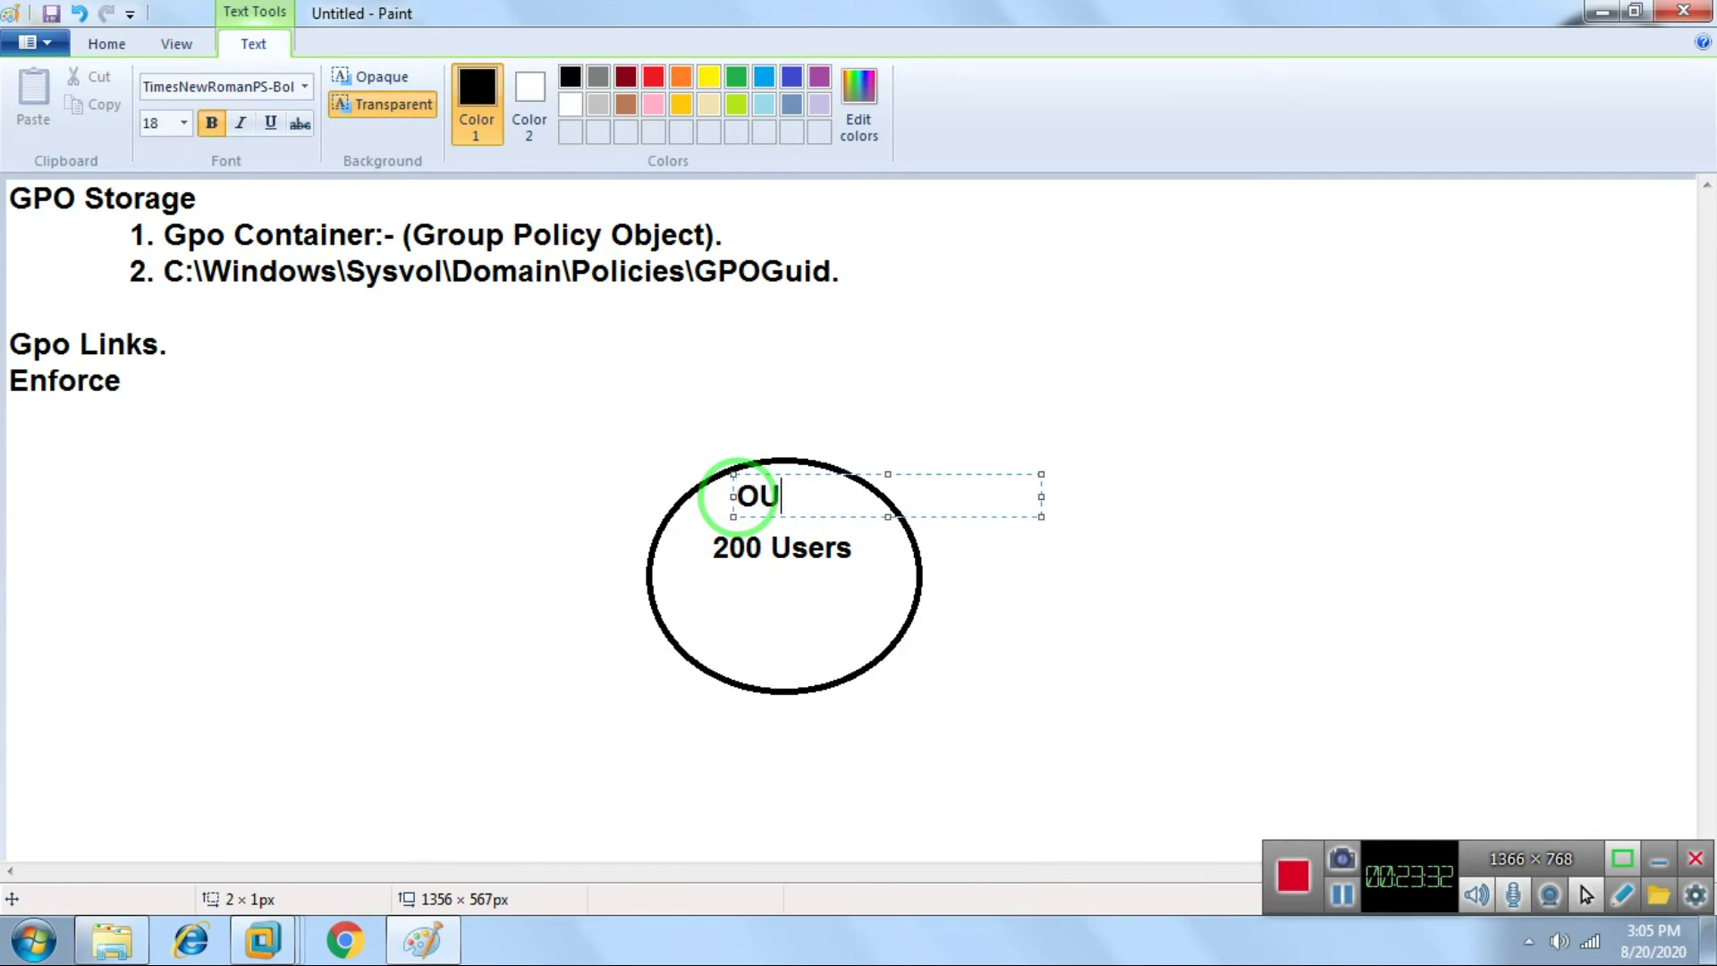
{"action": "type", "text": "1"}
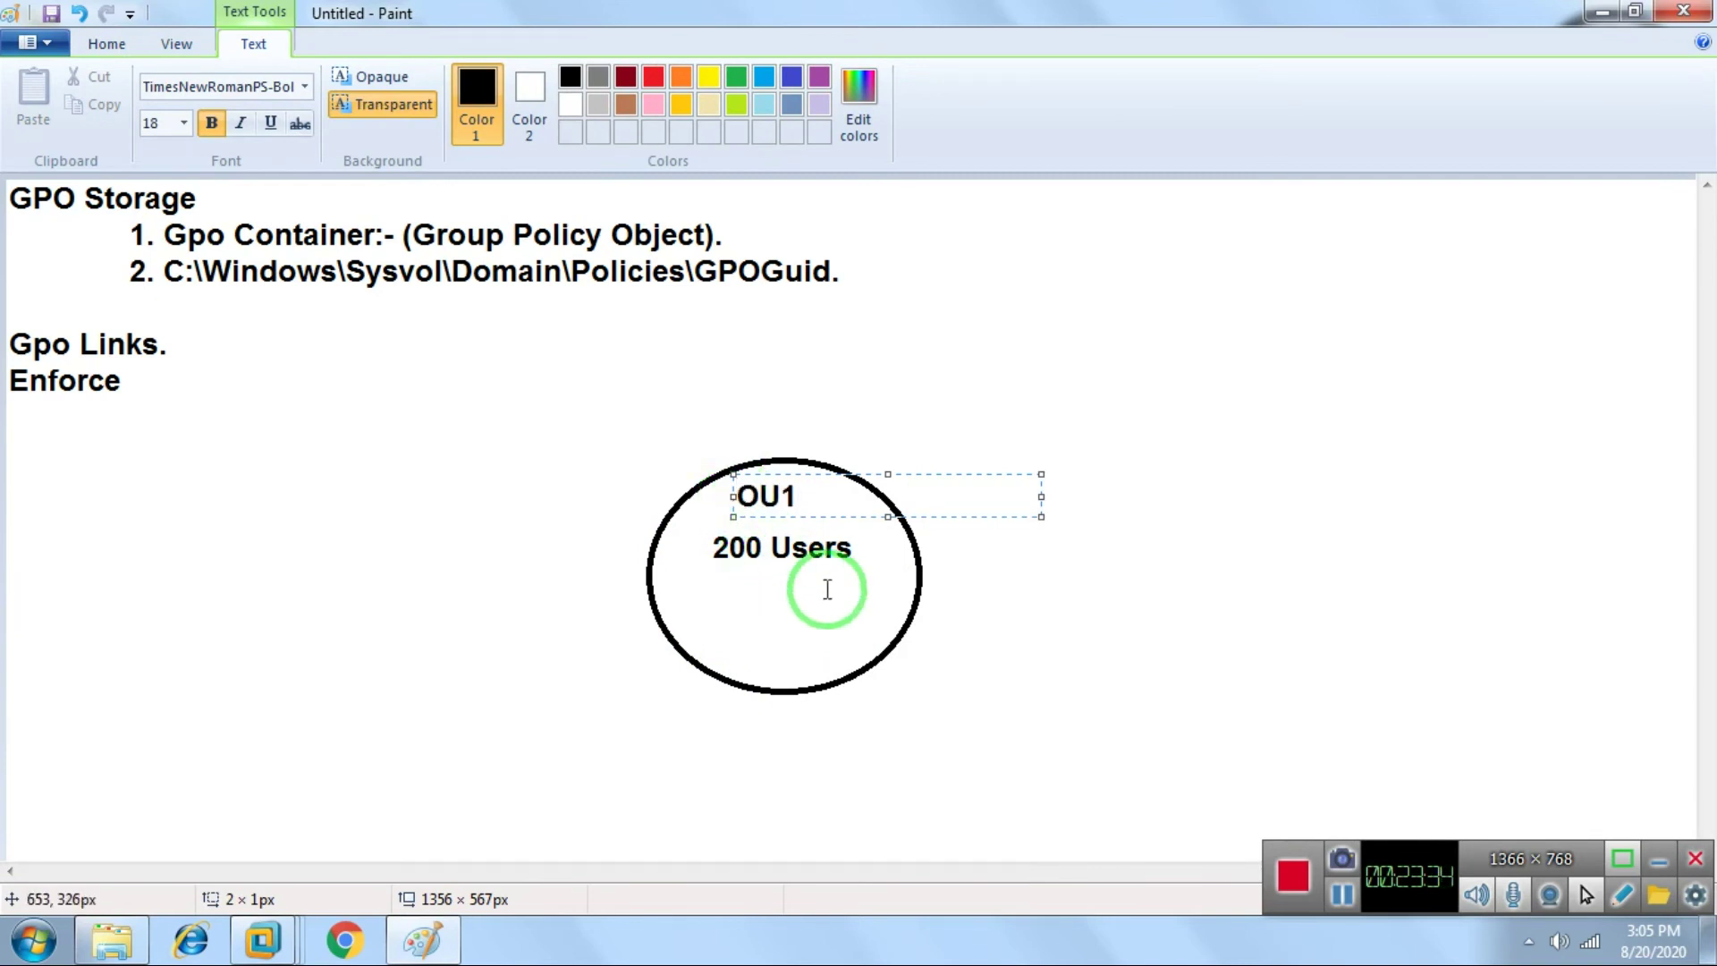
{"action": "left_click", "coordinate": [828, 590]}
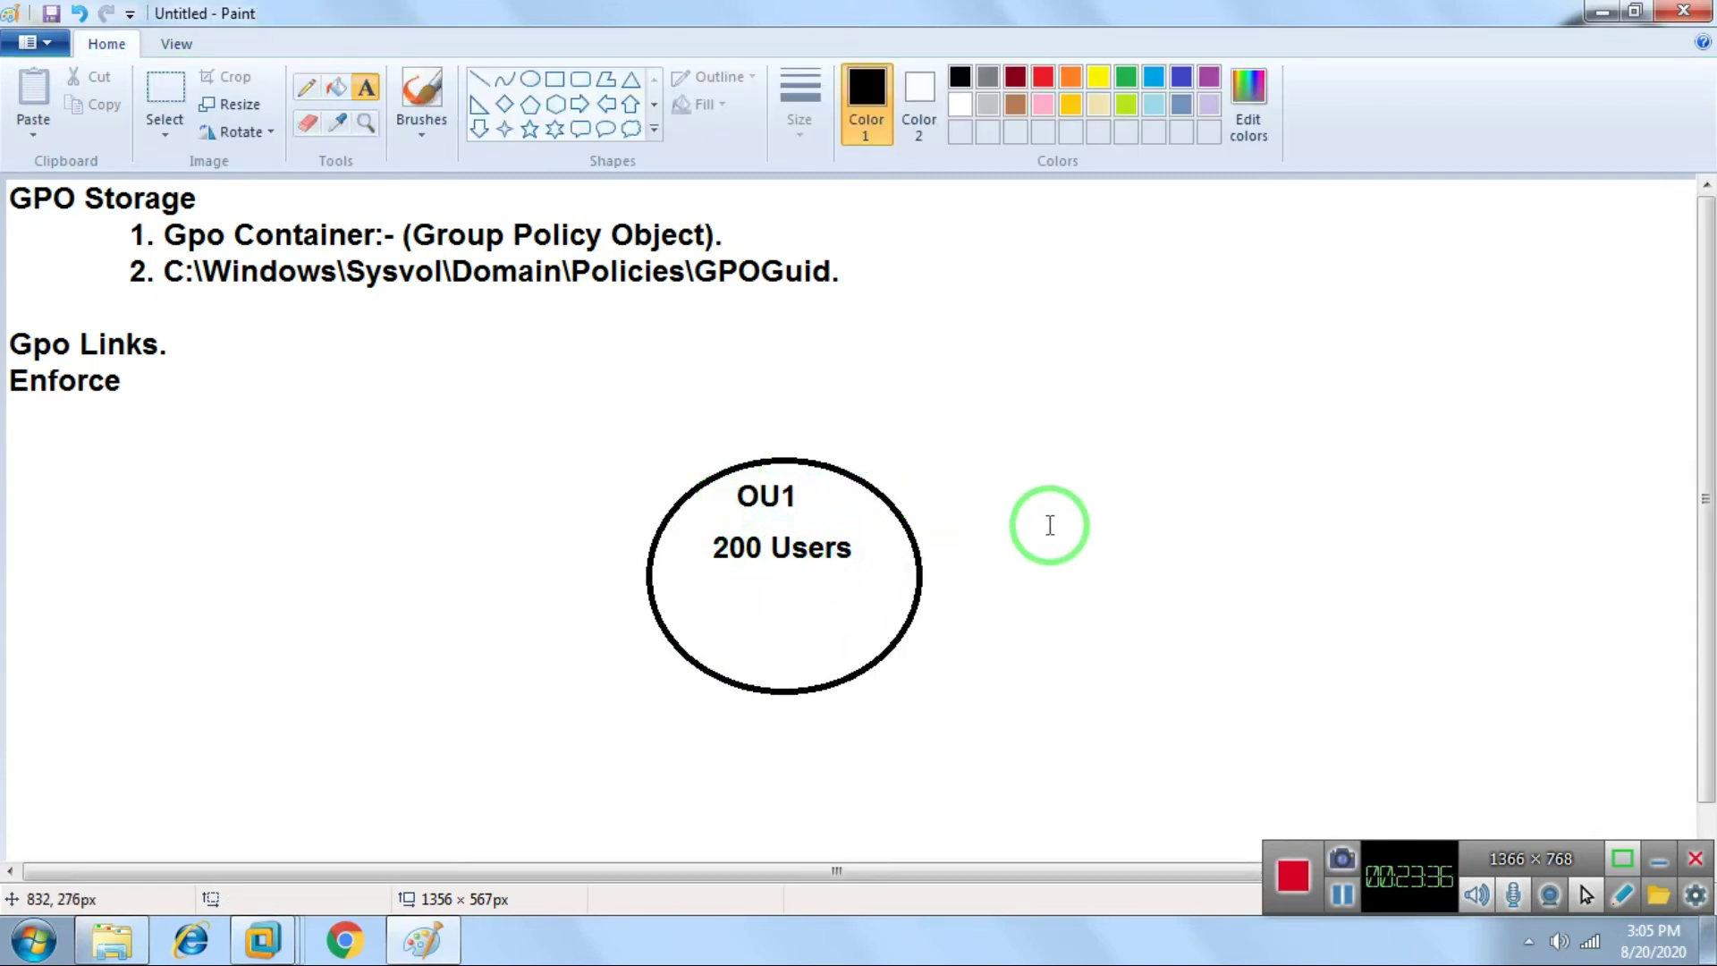
Step: Add the policy list "P-1", "P-2" and "P-3" on separate lines to the right of the ellipse
{"action": "left_click", "coordinate": [958, 491]}
{"action": "type", "text": "P-1"}
{"action": "key", "text": "Return"}
{"action": "type", "text": "P-2"}
{"action": "key", "text": "Return"}
{"action": "type", "text": "P"}
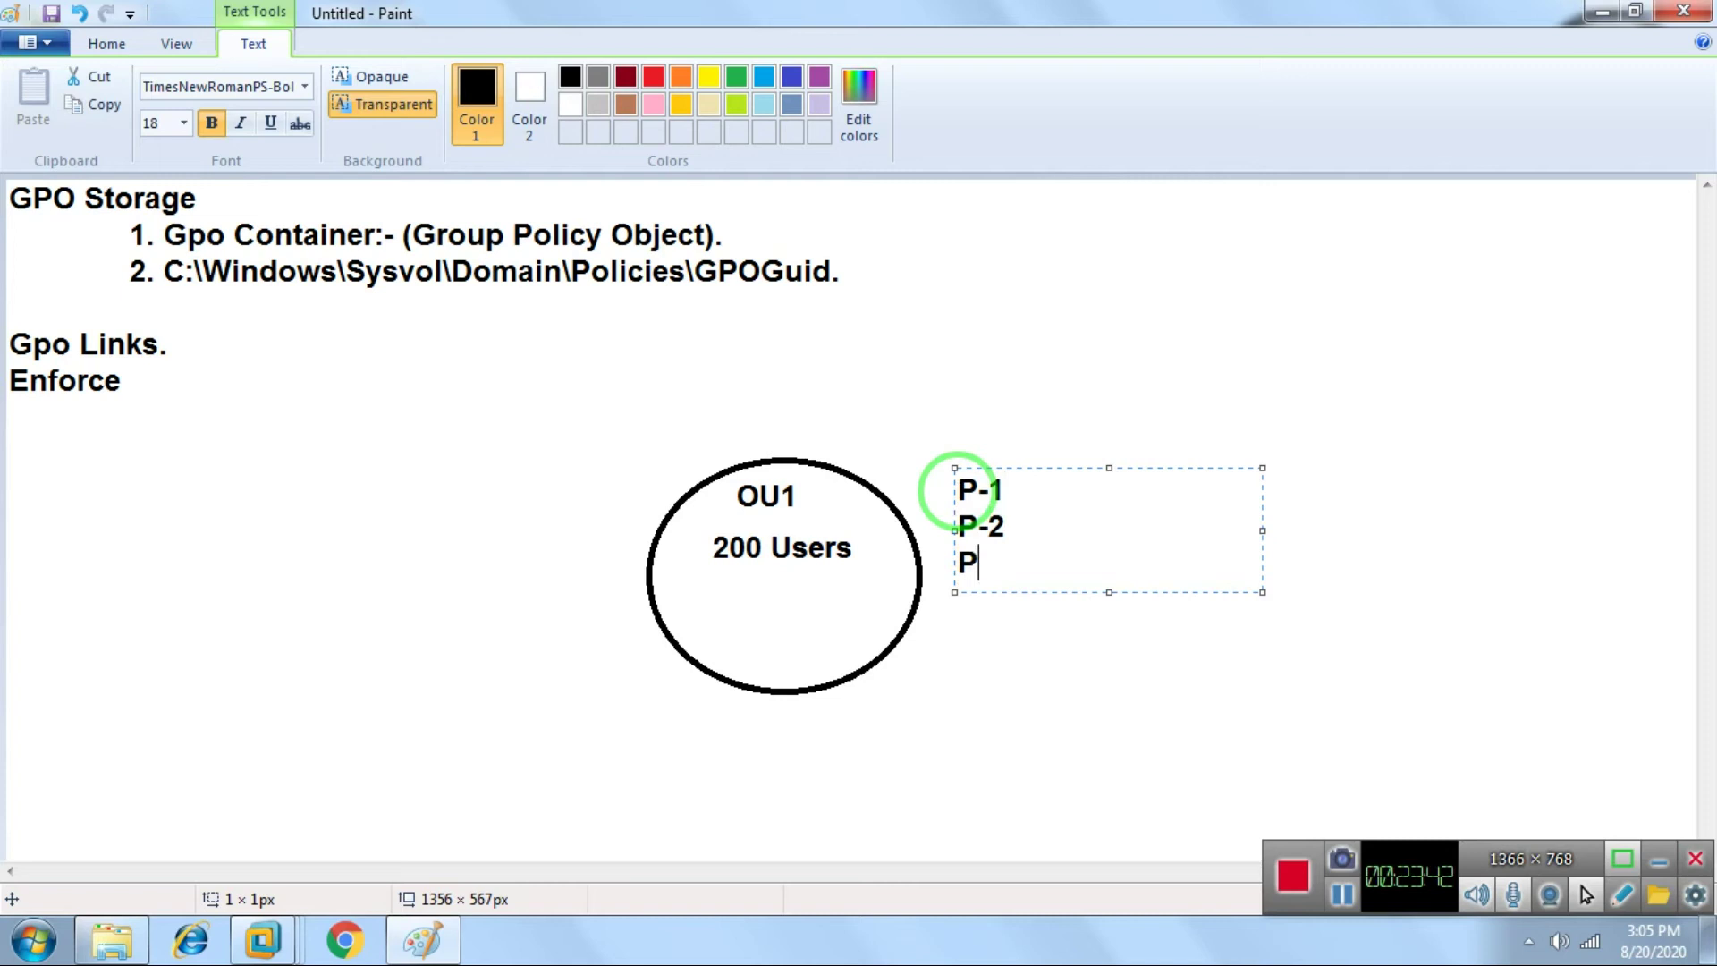
{"action": "type", "text": "-3"}
{"action": "left_click", "coordinate": [1042, 676]}
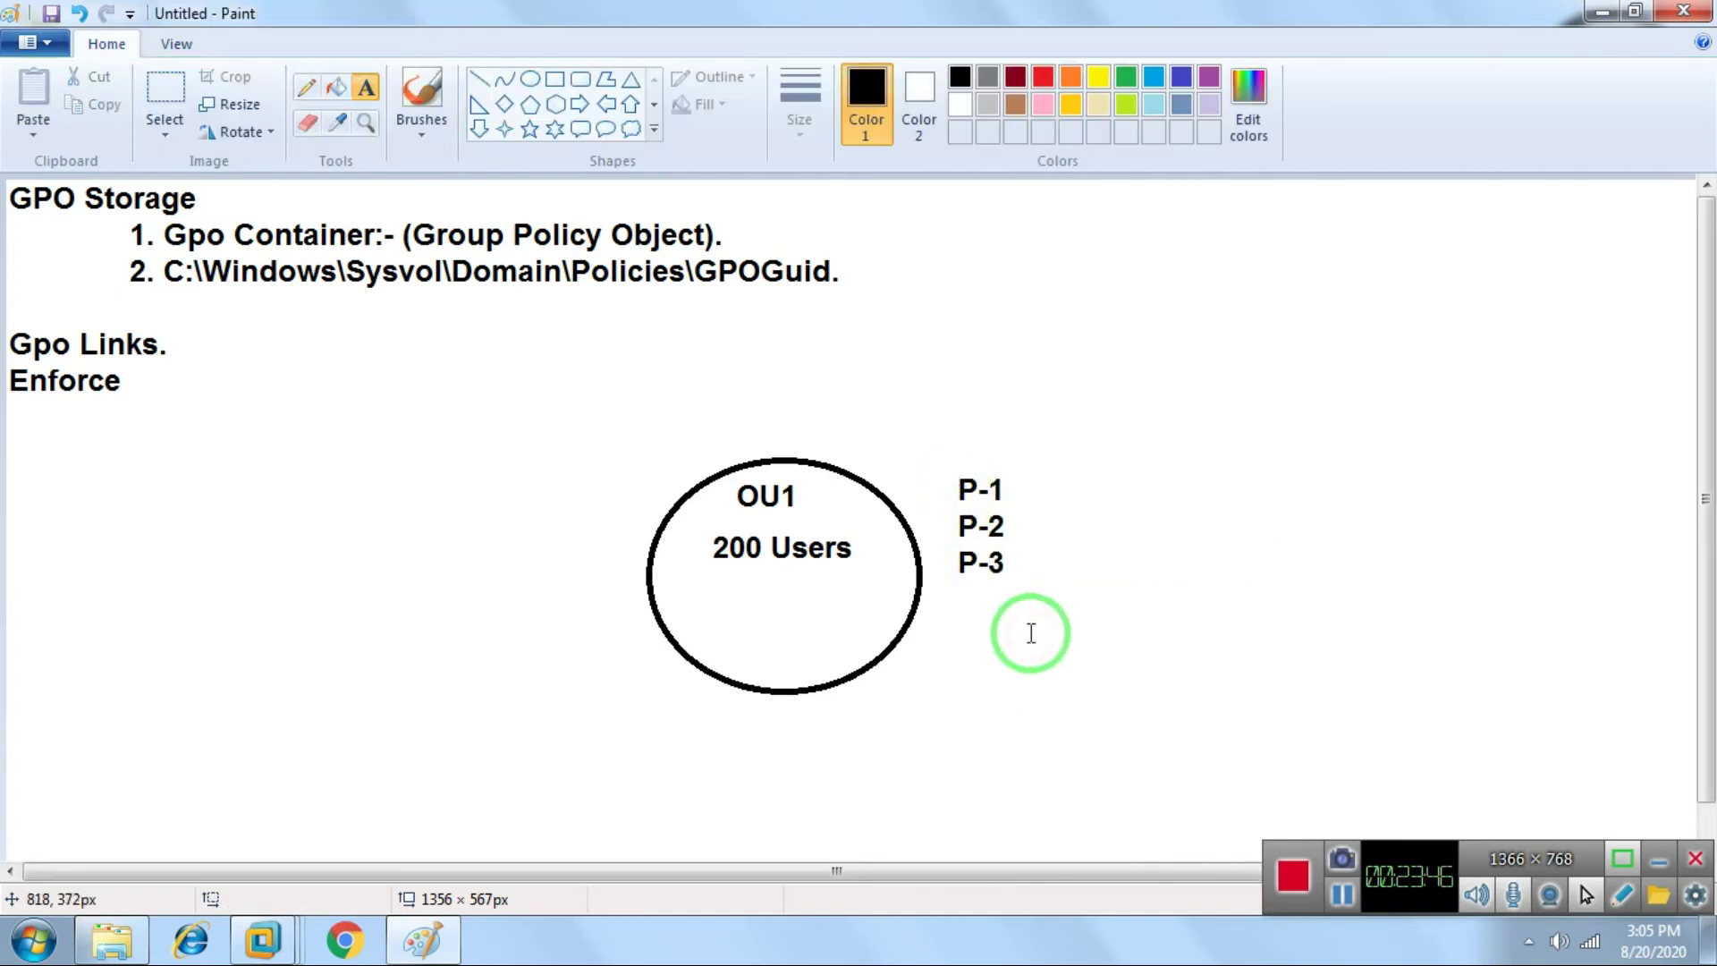
Step: Move the P-1 to P-3 list slightly down and to the right, away from the ellipse
{"action": "left_click", "coordinate": [166, 88]}
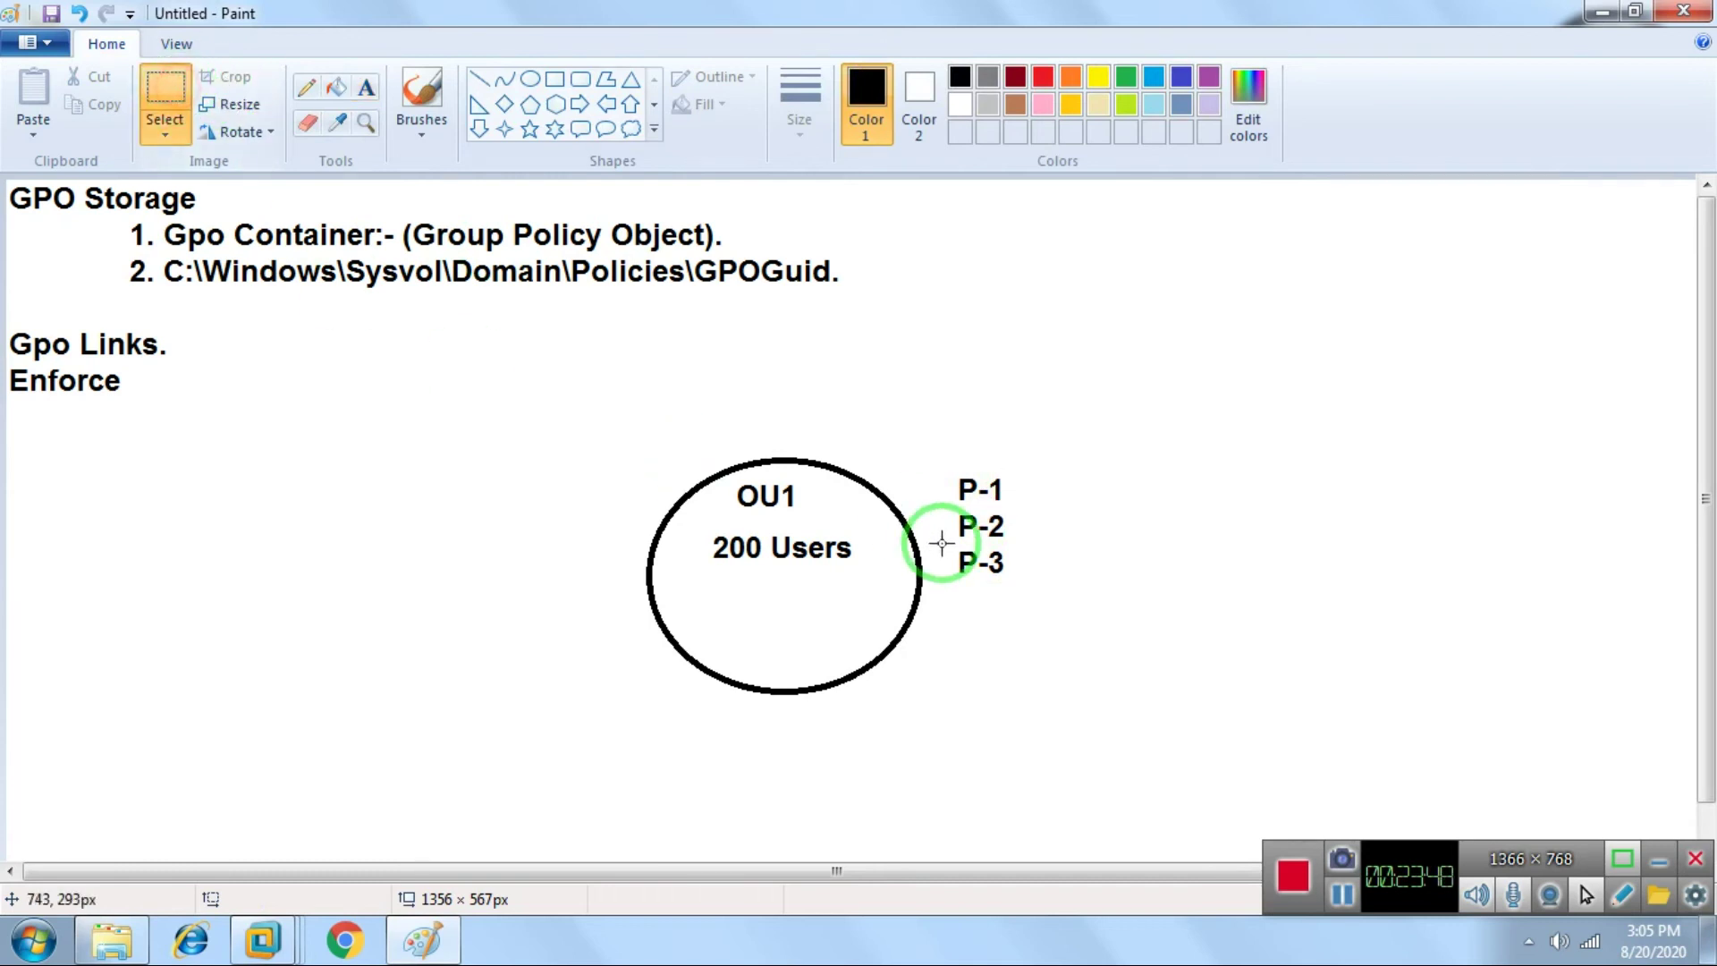
{"action": "left_click_drag", "start_coordinate": [945, 462], "coordinate": [1038, 606]}
{"action": "left_click_drag", "start_coordinate": [998, 540], "coordinate": [1016, 573]}
{"action": "left_click", "coordinate": [1154, 552]}
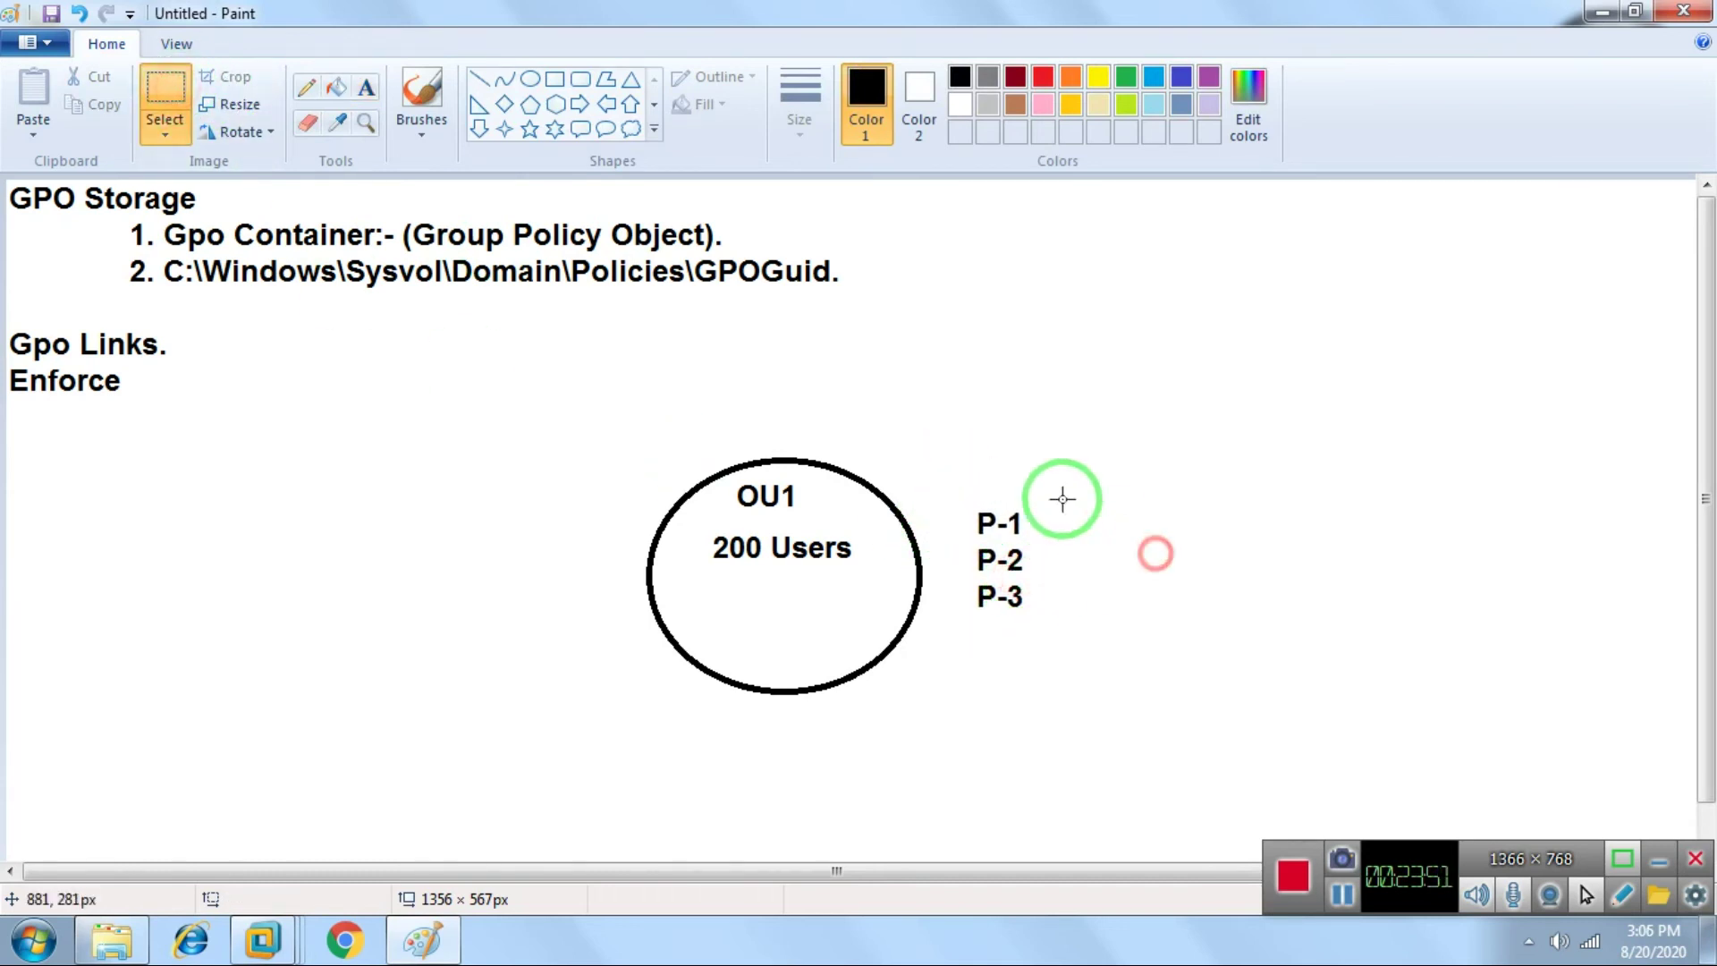
Step: Circle P-2 with a red brush in the second-thickest size and draw an arrow from it up to the right
{"action": "left_click", "coordinate": [416, 94]}
{"action": "left_click", "coordinate": [809, 121]}
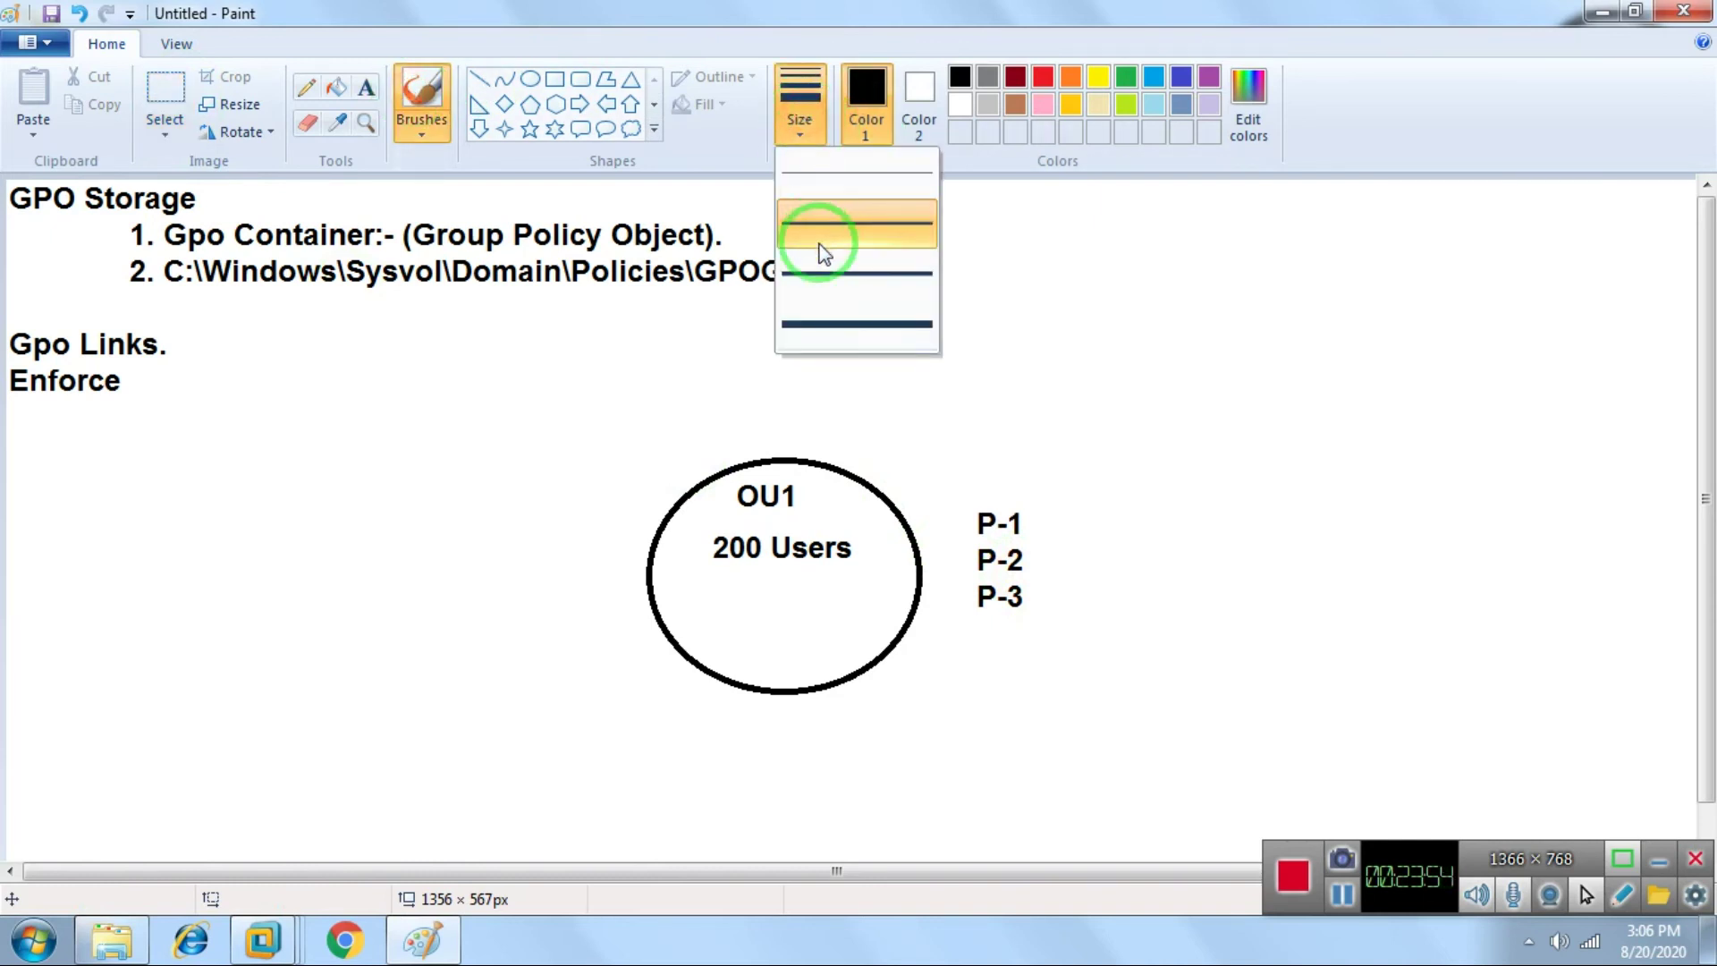
{"action": "left_click", "coordinate": [815, 273]}
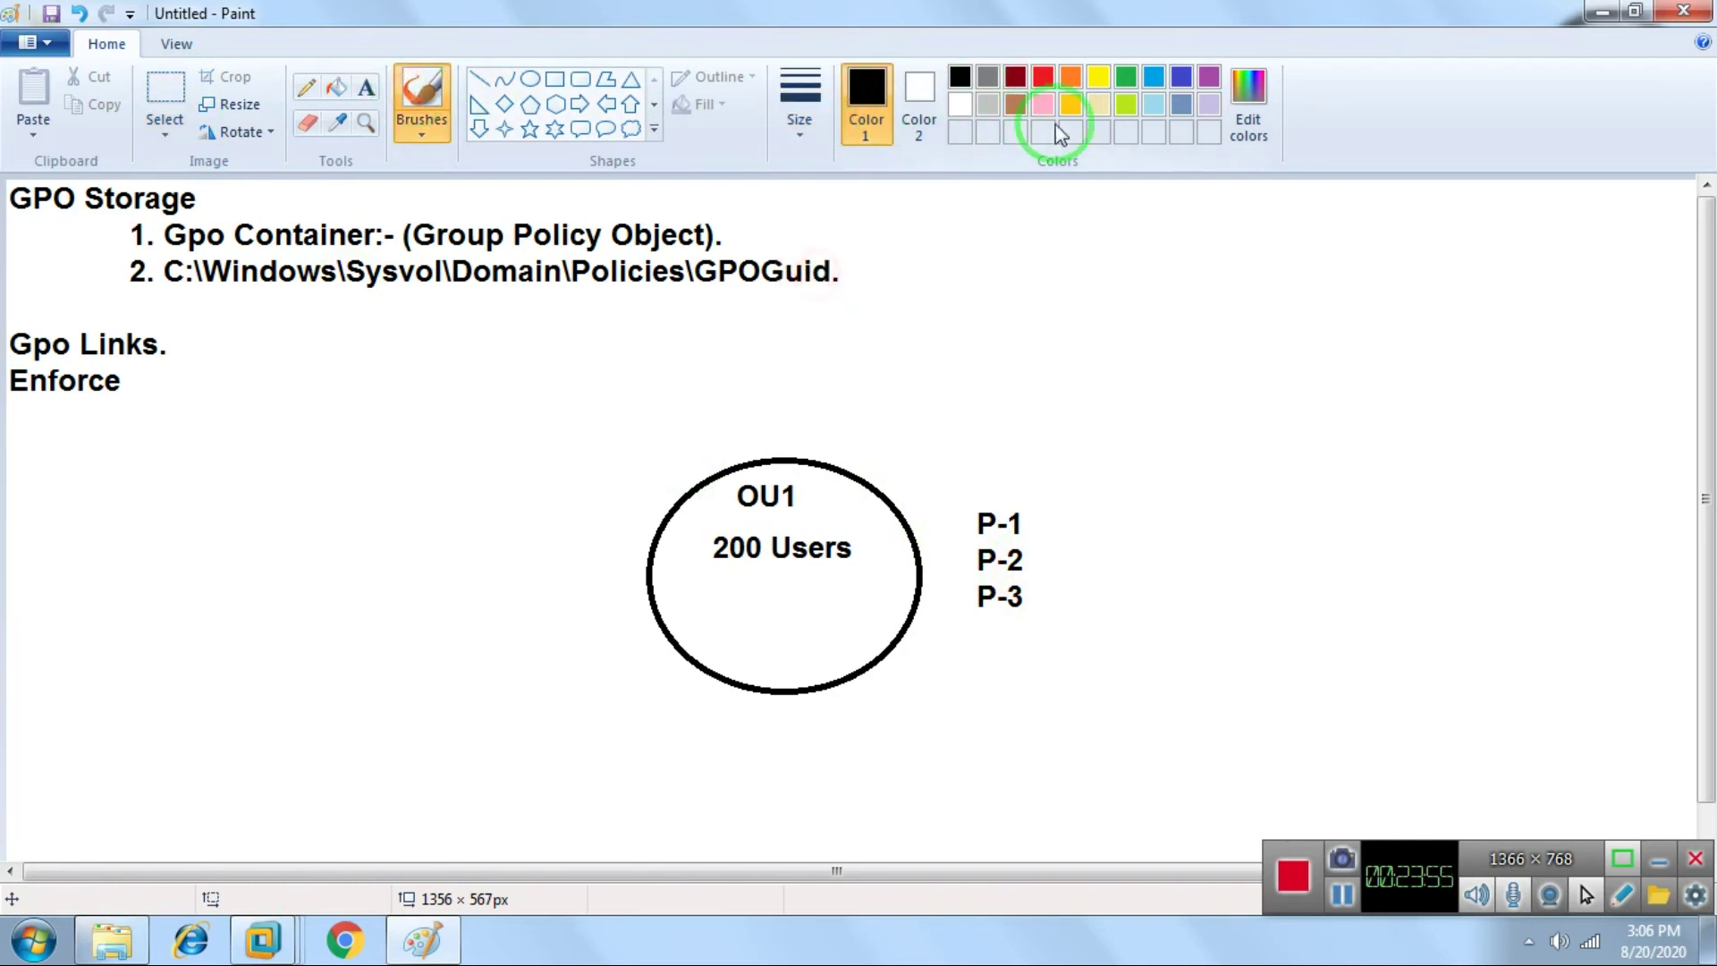
{"action": "left_click", "coordinate": [1041, 80]}
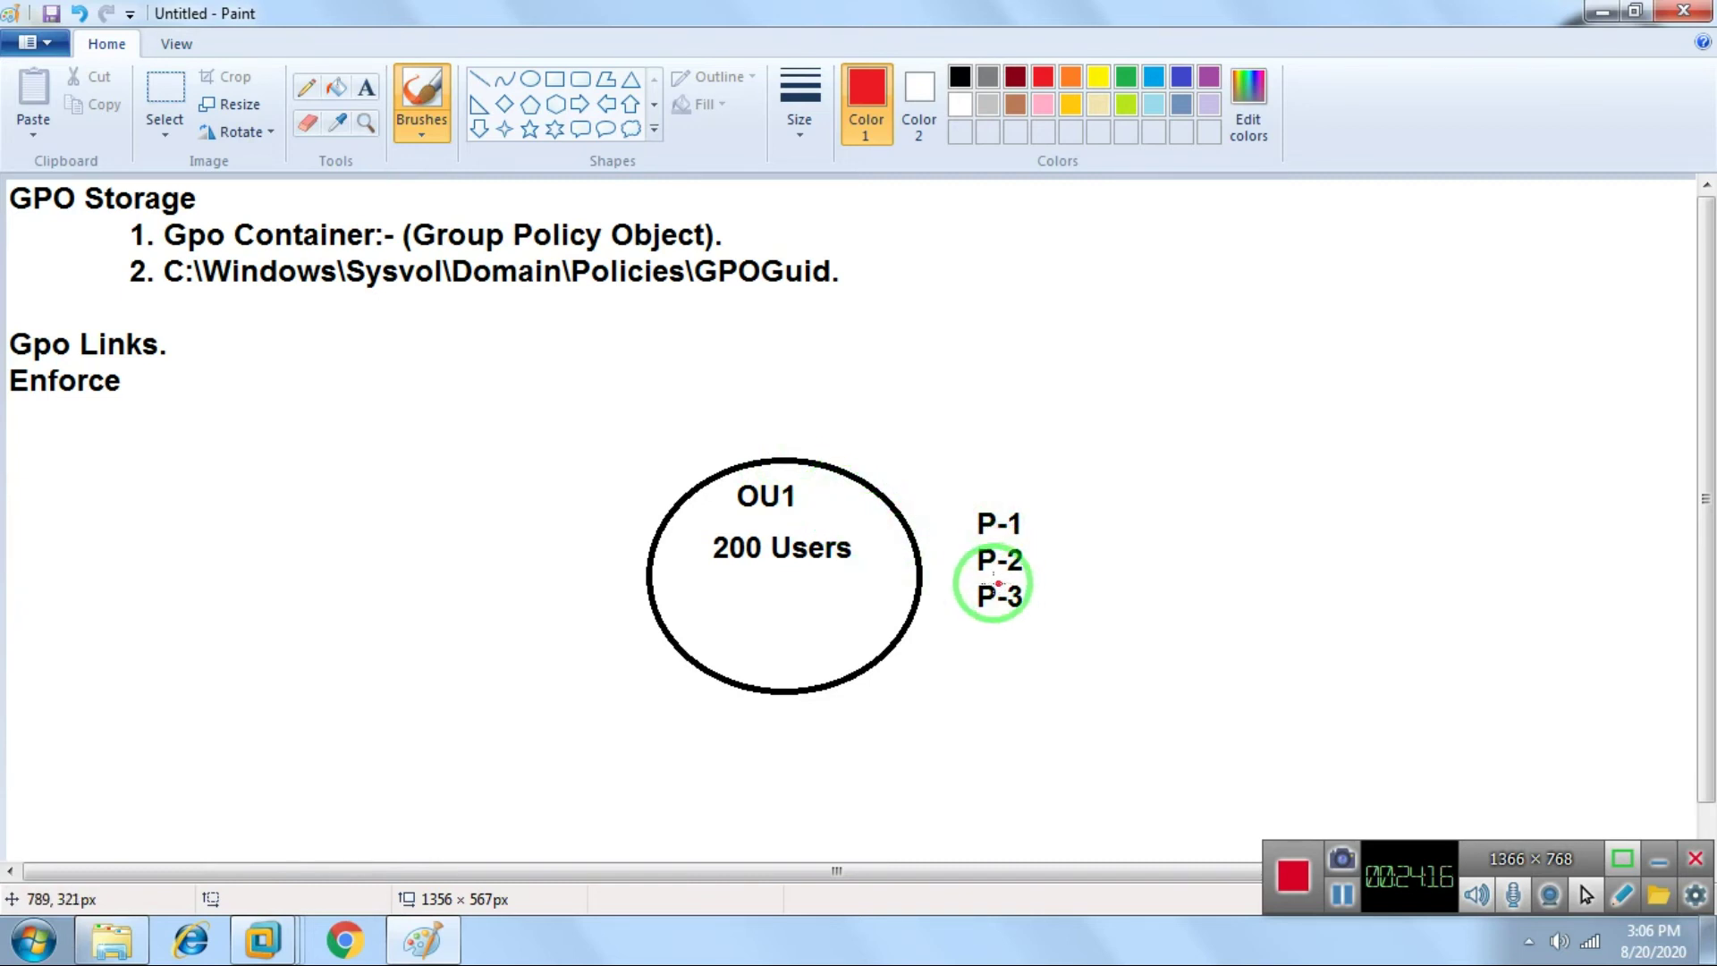
{"action": "mouse_move", "coordinate": [969, 576]}
{"action": "left_mouse_down"}
{"action": "mouse_move", "coordinate": [1031, 573]}
{"action": "mouse_move", "coordinate": [1034, 557]}
{"action": "mouse_move", "coordinate": [979, 535]}
{"action": "mouse_move", "coordinate": [943, 563]}
{"action": "mouse_move", "coordinate": [973, 576]}
{"action": "left_mouse_up"}
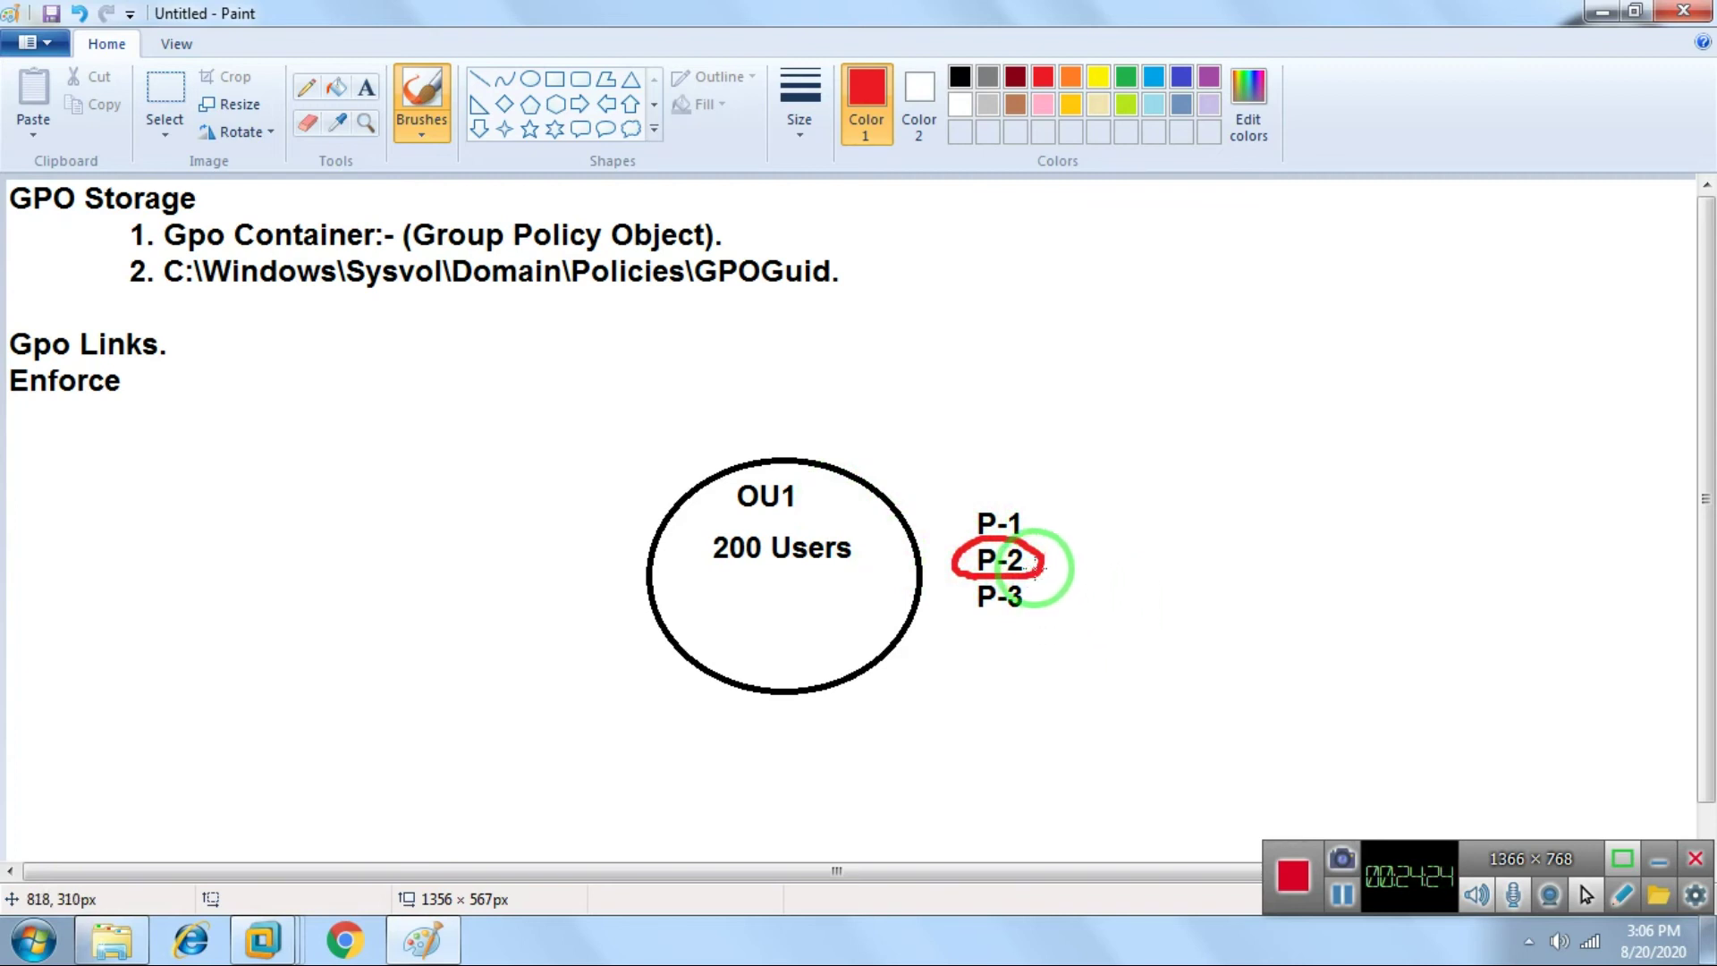
{"action": "mouse_move", "coordinate": [1033, 561]}
{"action": "left_mouse_down"}
{"action": "mouse_move", "coordinate": [1131, 514]}
{"action": "mouse_move", "coordinate": [1142, 538]}
{"action": "left_mouse_up"}
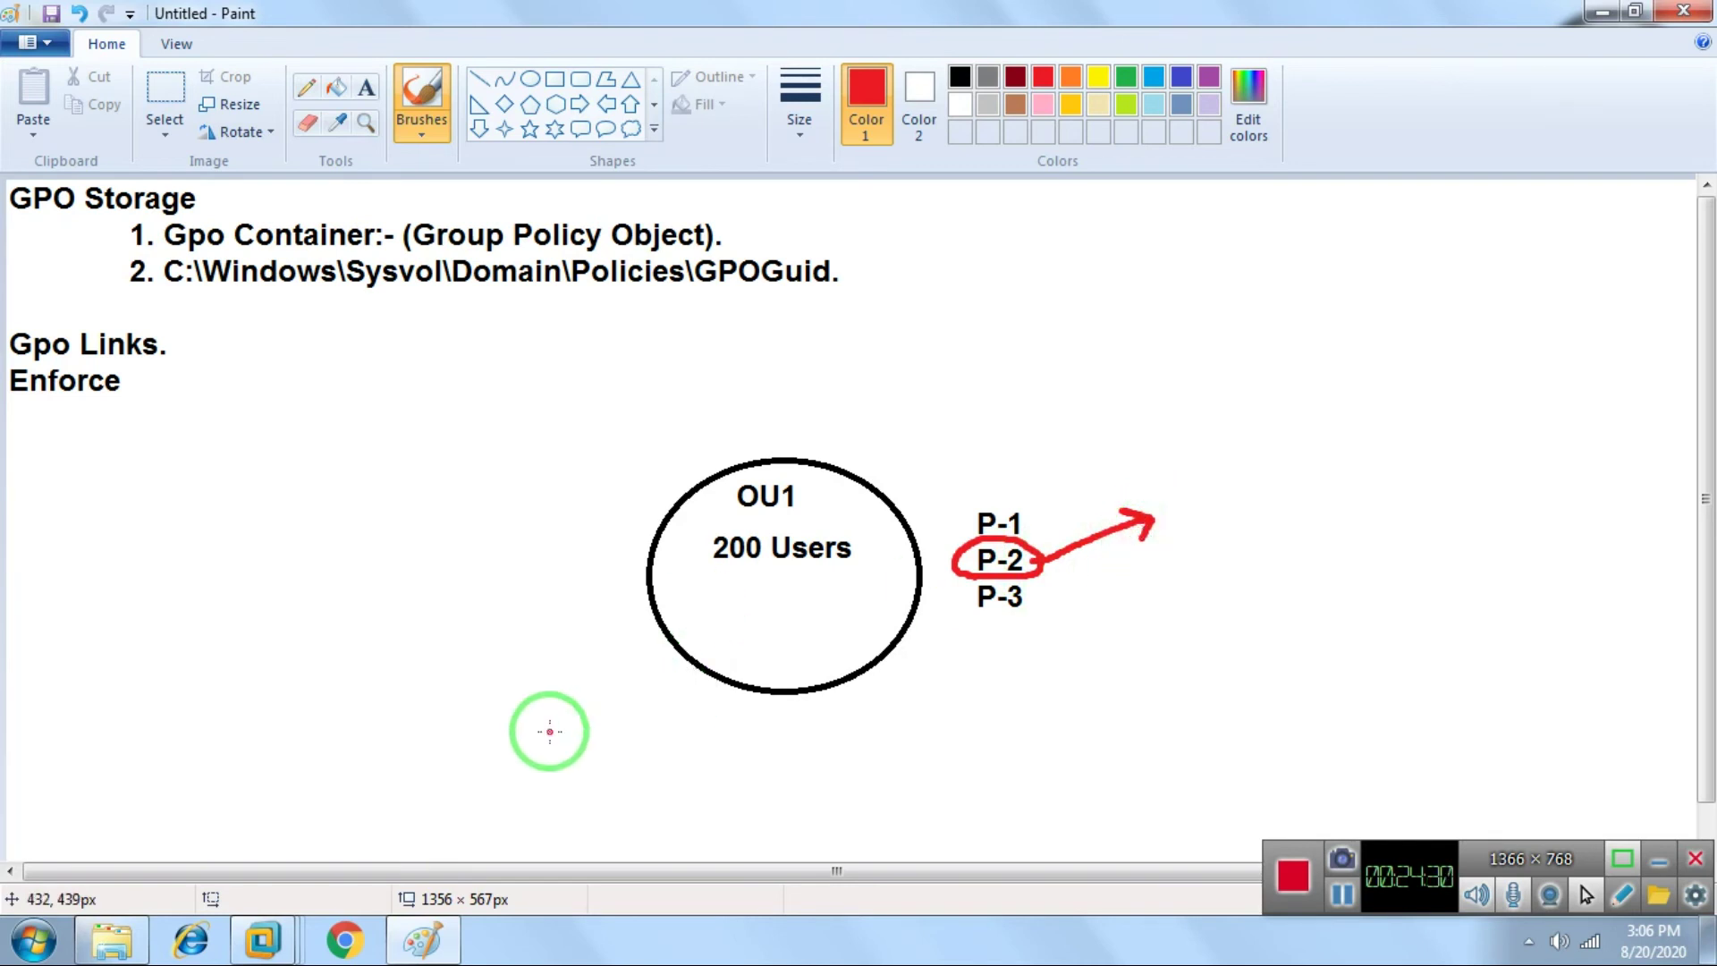
Step: Switch to Server-01(2019), view the Enforced option of Policy-01's link to xyz.com, and close it without choosing anything
{"action": "mouse_move", "coordinate": [263, 937]}
{"action": "left_click", "coordinate": [598, 812]}
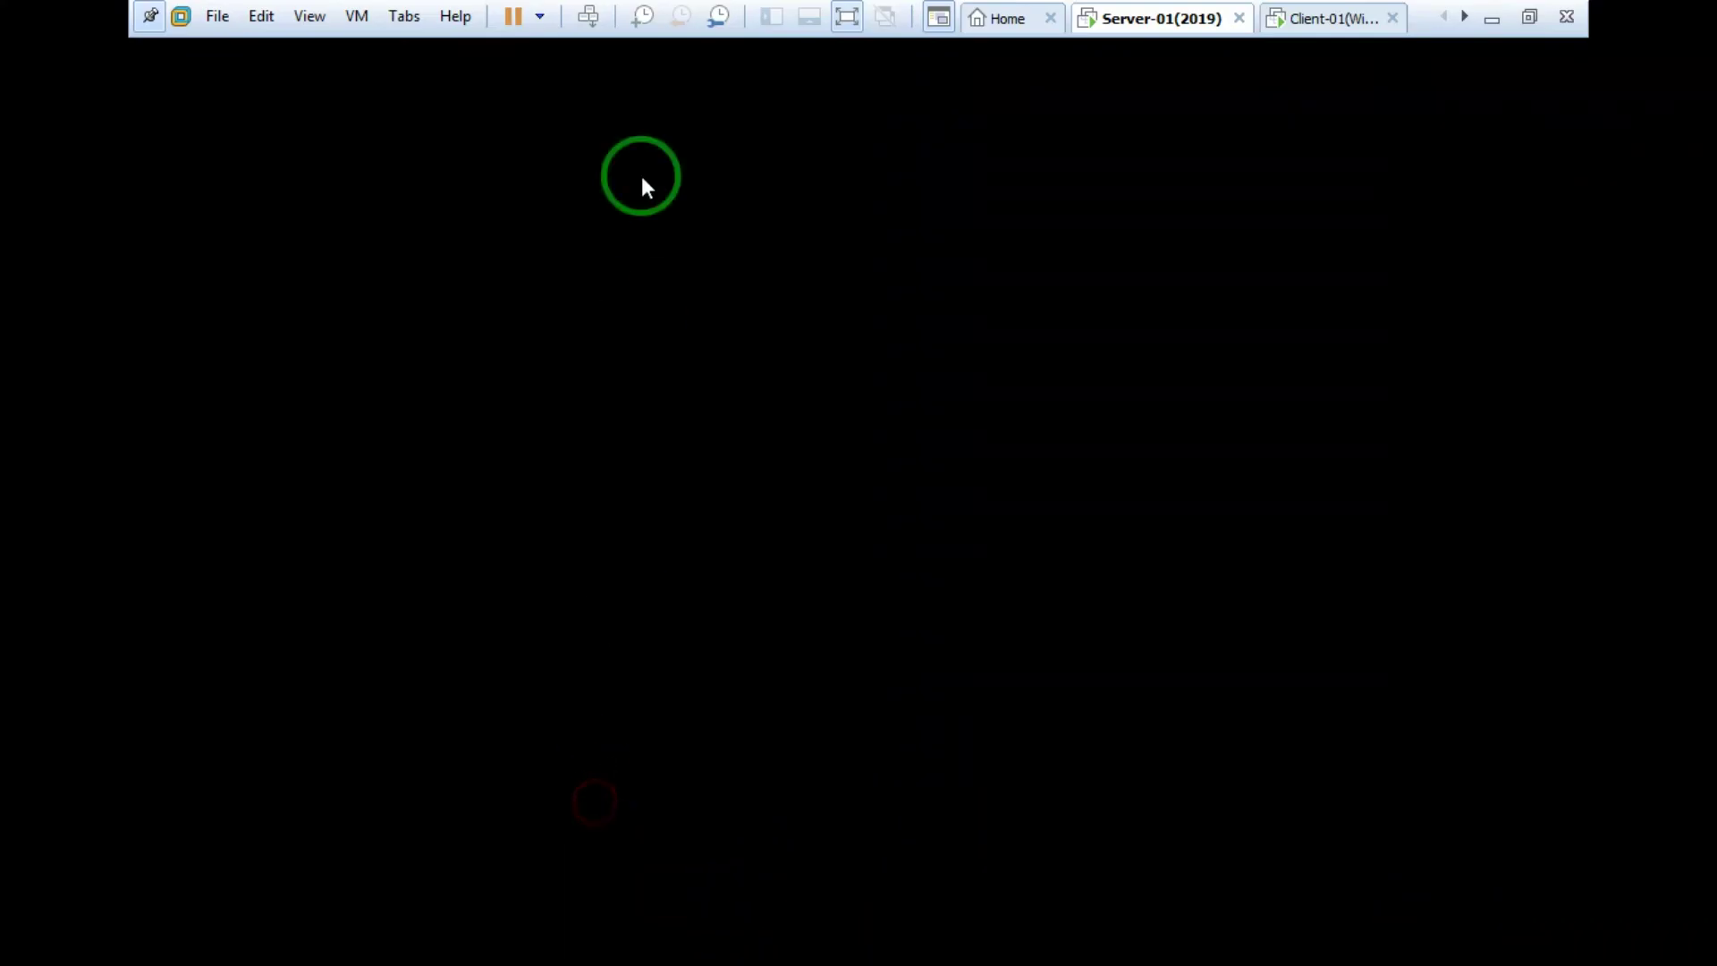
{"action": "right_click", "coordinate": [659, 287]}
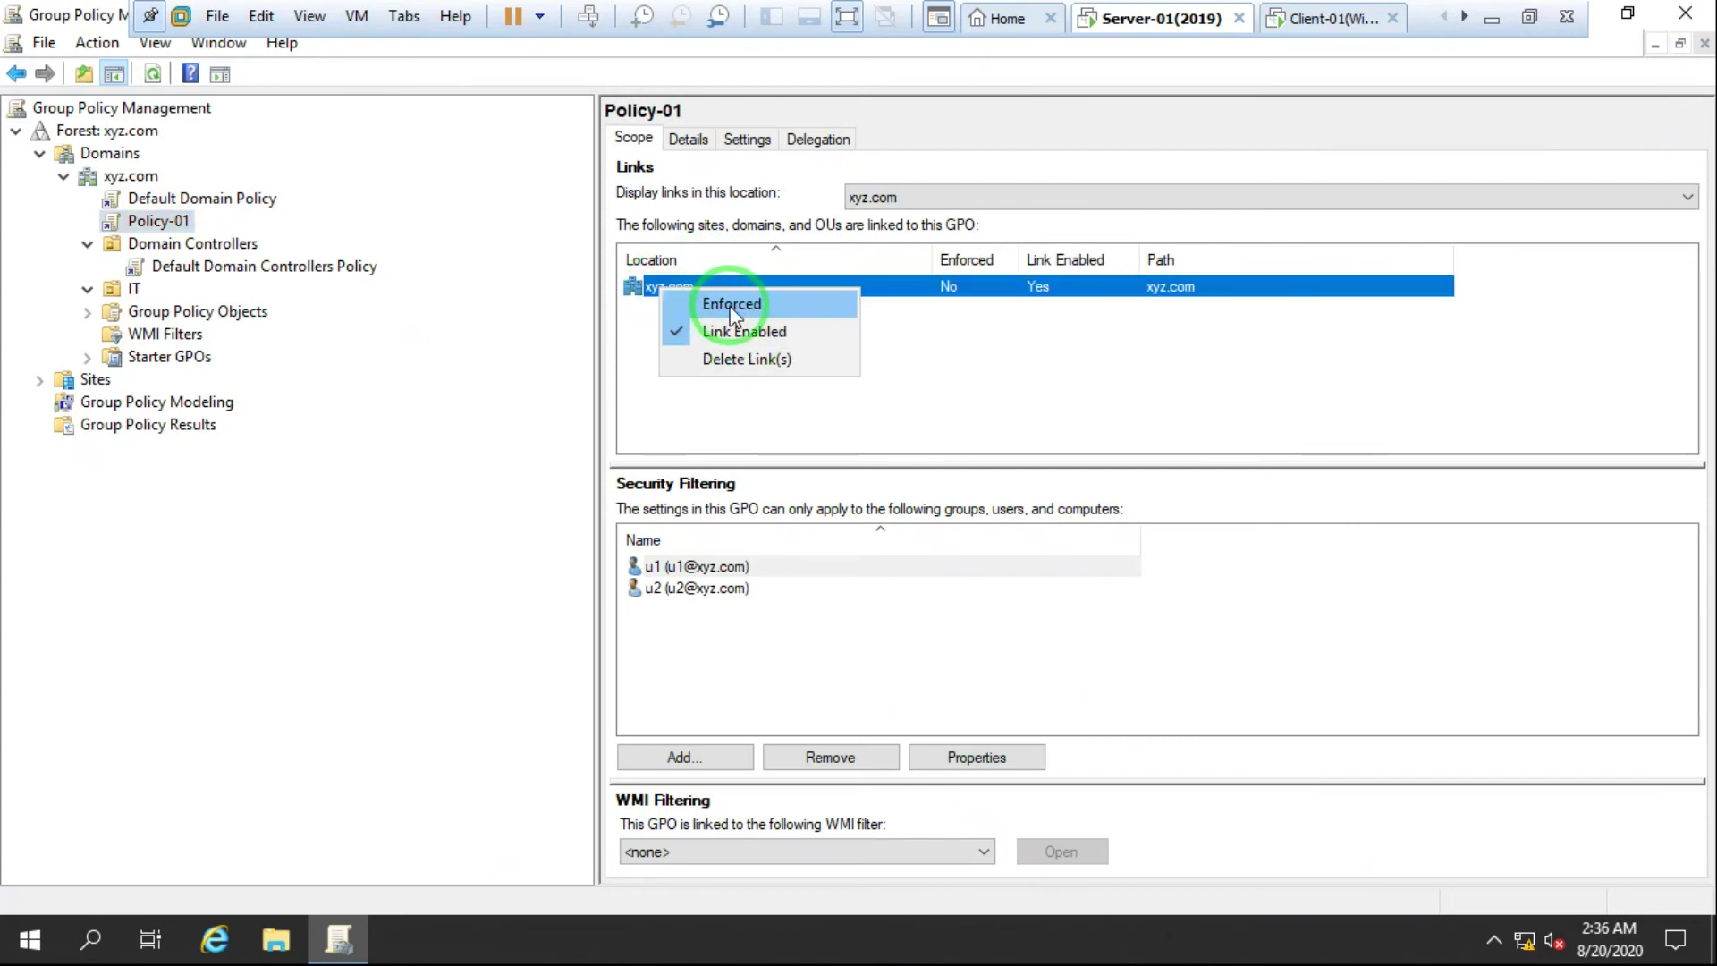
{"action": "left_click", "coordinate": [496, 433]}
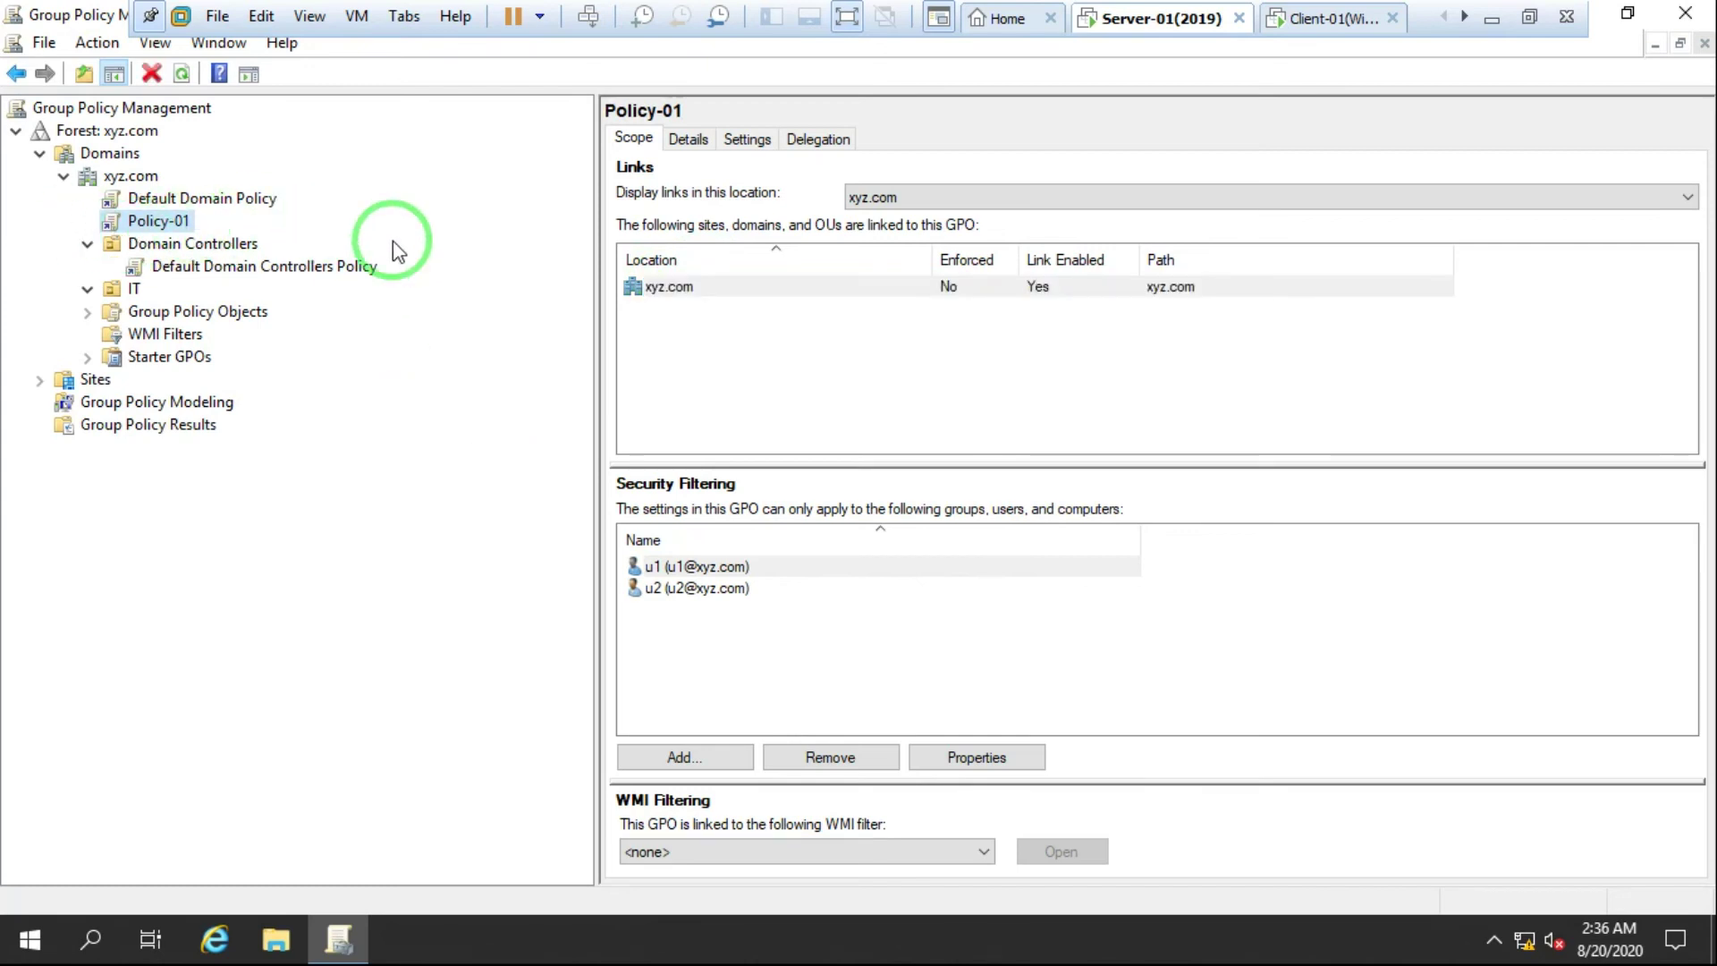
Step: Return to the Paint diagram and set the brush colour to light blue
{"action": "left_click", "coordinate": [1491, 22]}
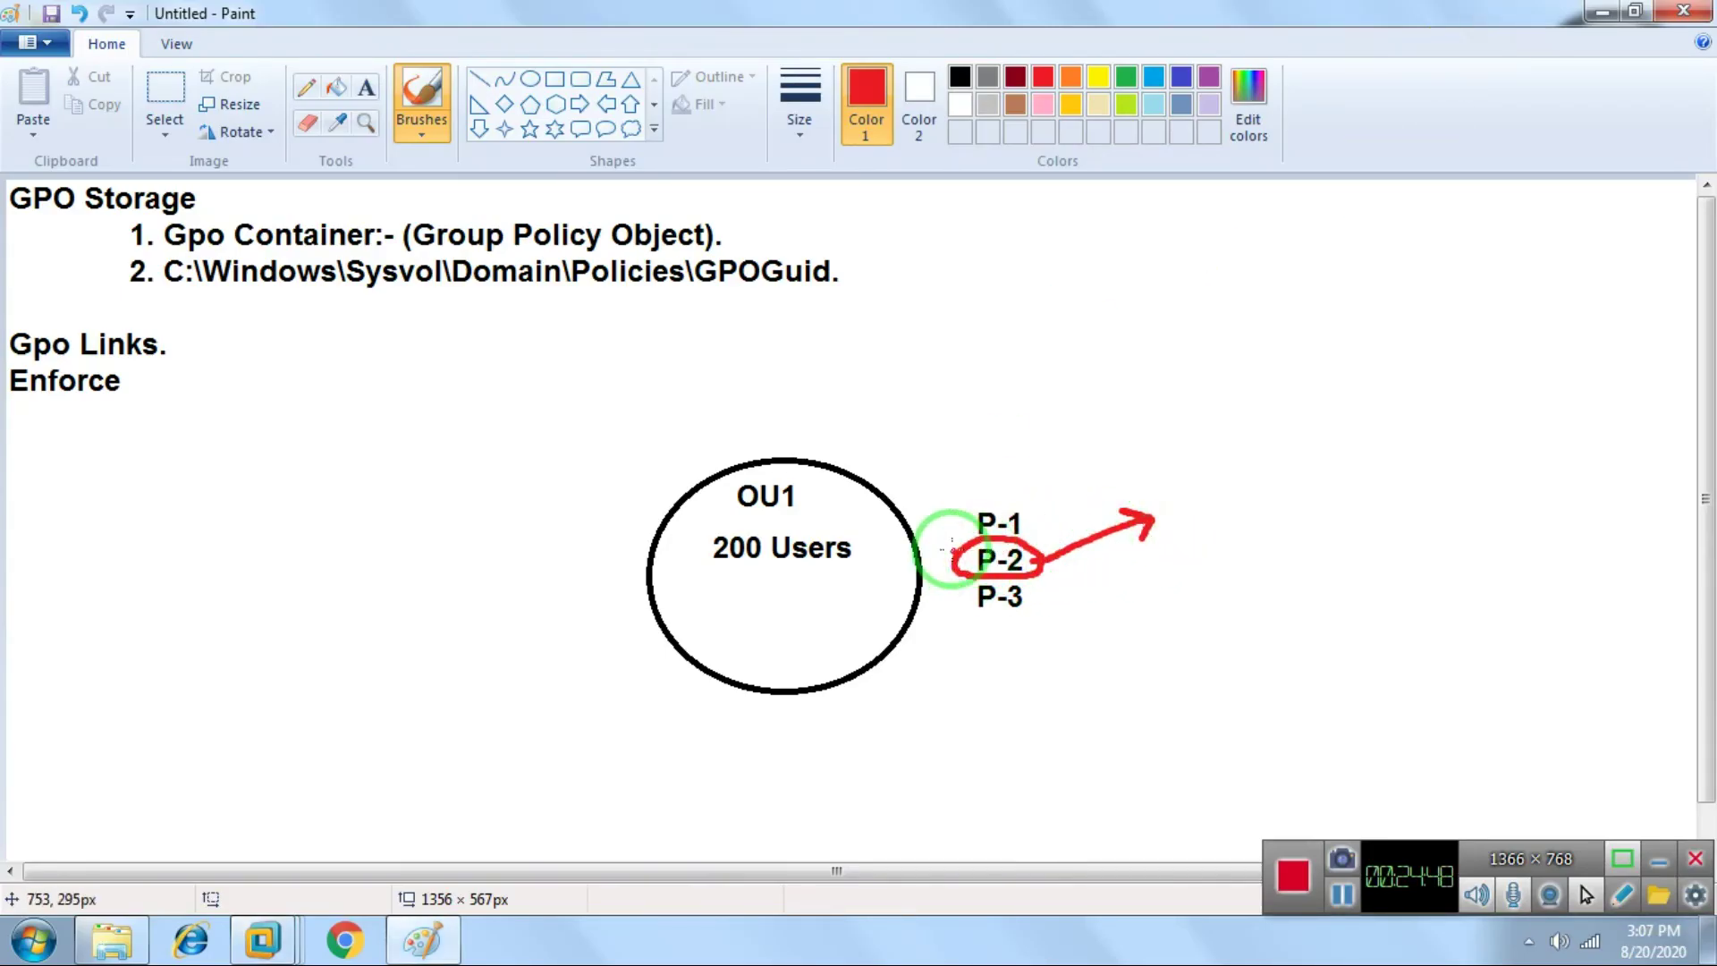
{"action": "left_click", "coordinate": [1154, 77]}
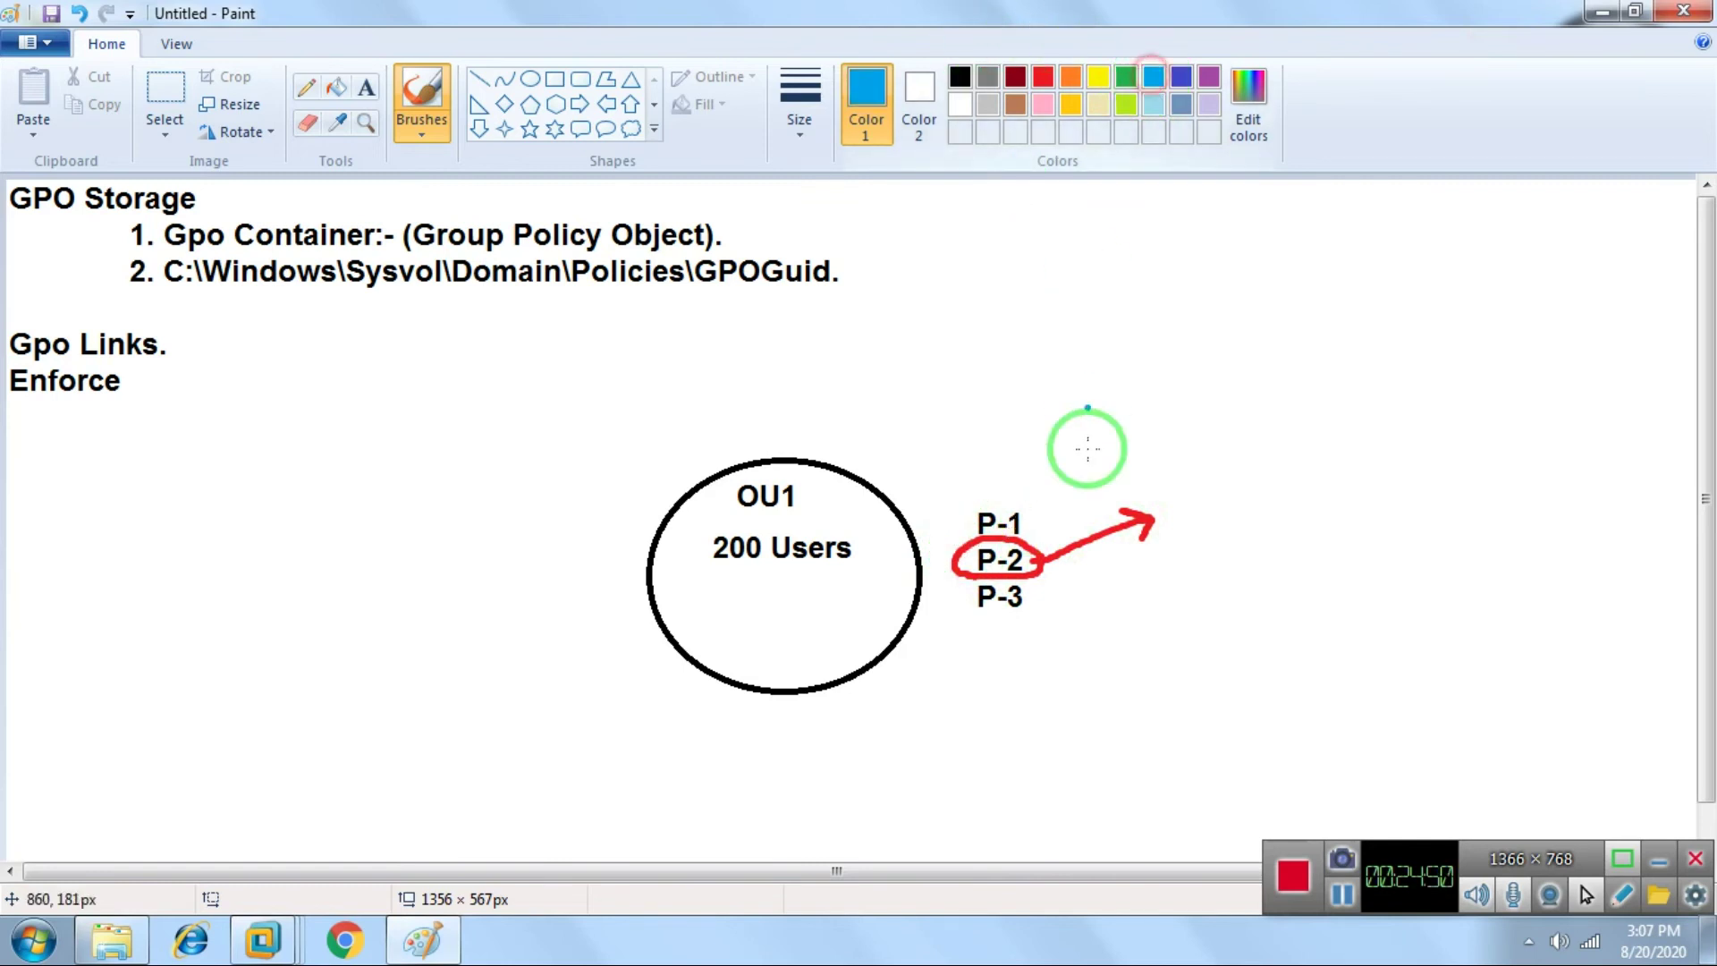